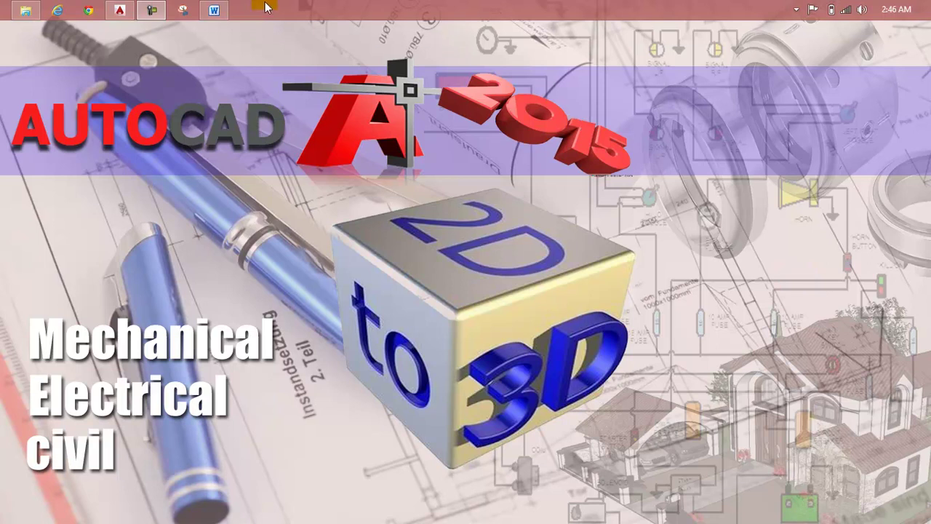
# Bring up Lesson 146.dwg showing the chair seat, backrest and two armrests.
pyautogui.click(214, 10)
pyautogui.click(504, 151)
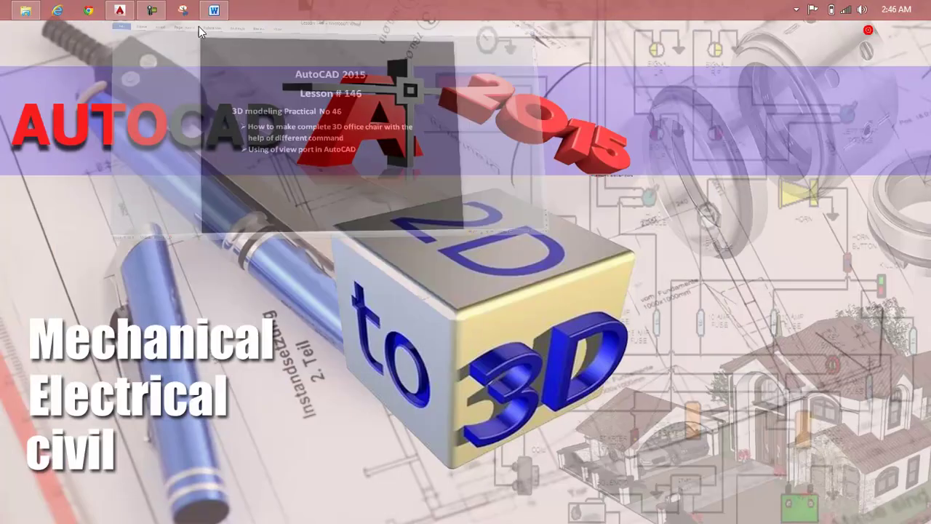
pyautogui.click(119, 10)
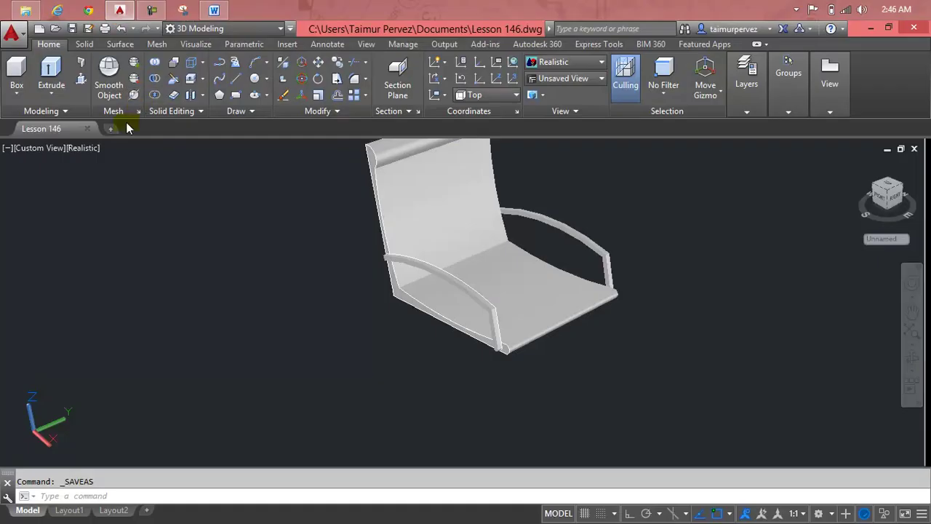
# Switch the viewpoint to Top, then to SW Isometric.
pyautogui.scroll(1, 326, 336)
pyautogui.scroll(1, 338, 307)
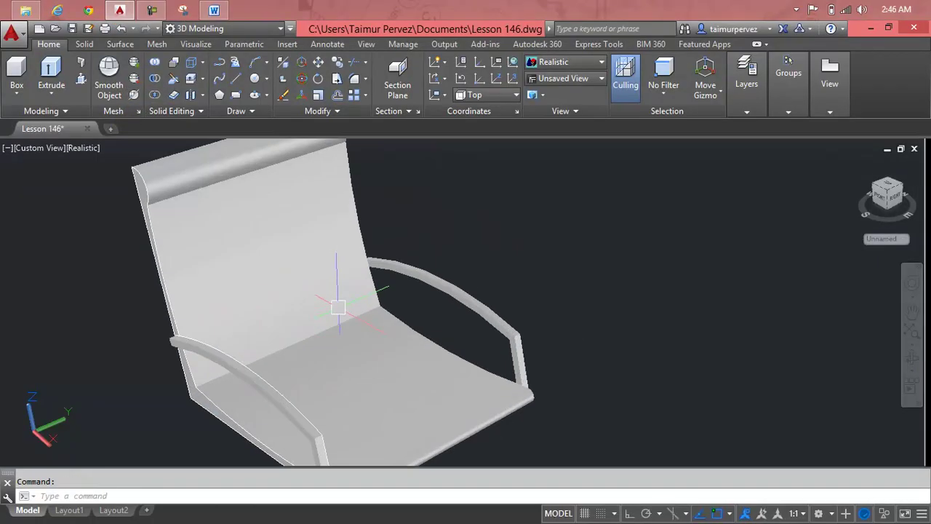
pyautogui.scroll(-2, 339, 307)
pyautogui.press('Escape')
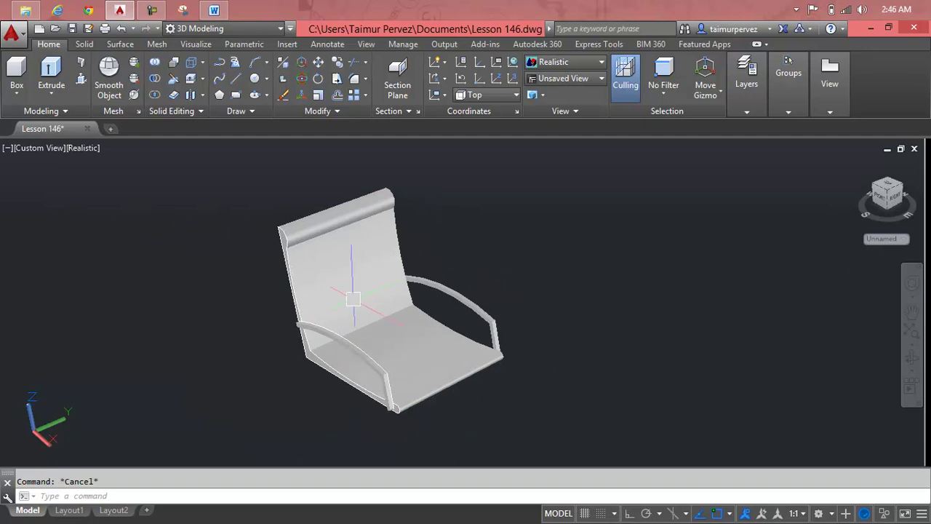
pyautogui.click(43, 149)
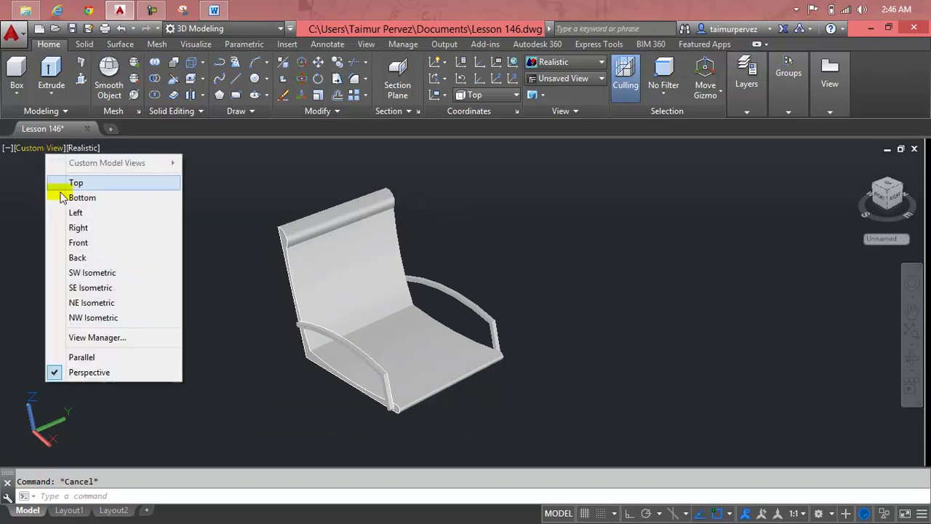
pyautogui.click(70, 183)
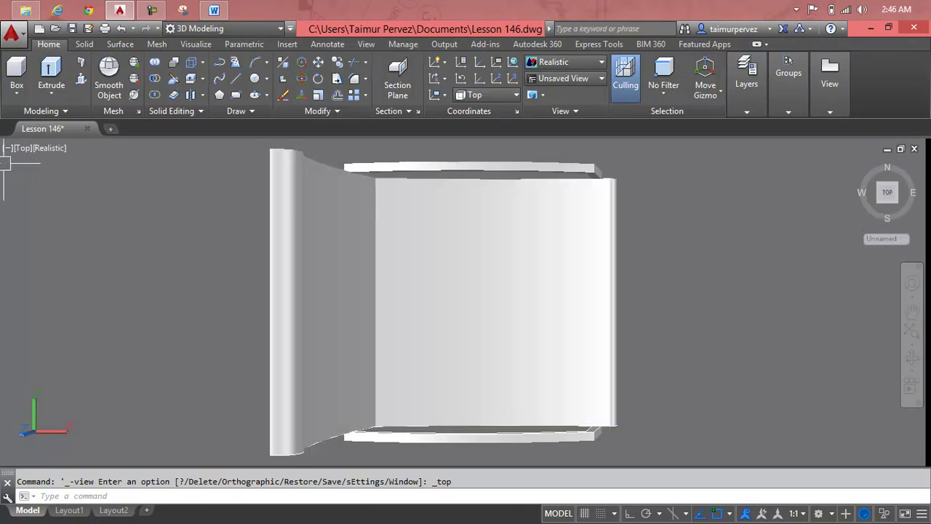
pyautogui.click(24, 149)
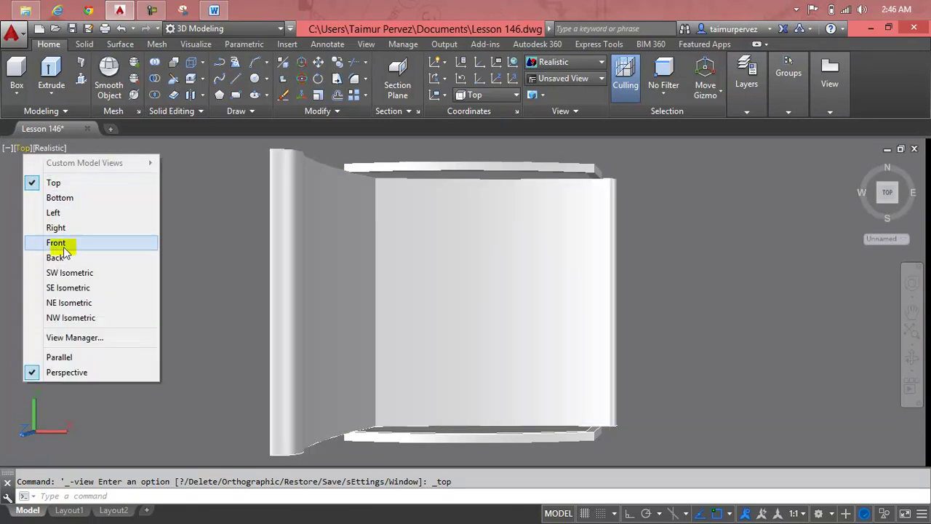
pyautogui.click(85, 278)
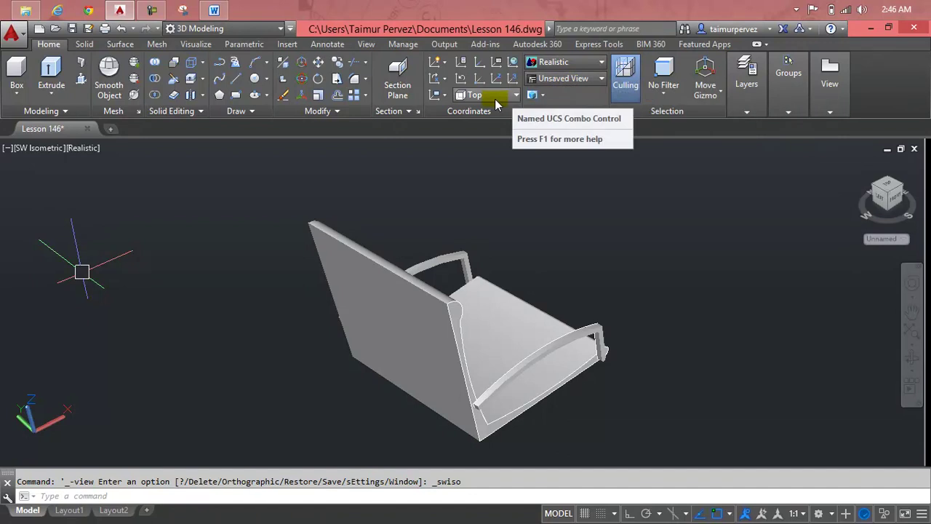
# Keep the UCS set to Top and orbit the chair to a front-facing angle.
pyautogui.click(493, 96)
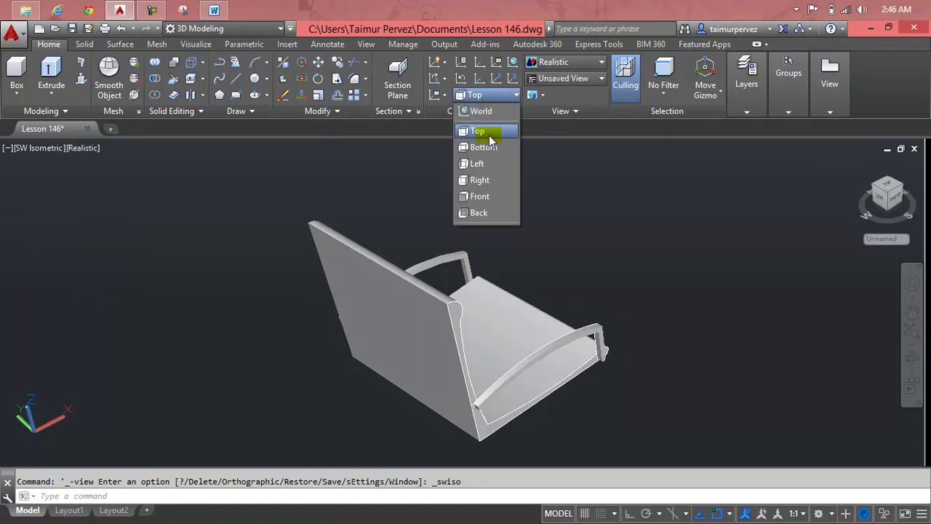
pyautogui.click(490, 132)
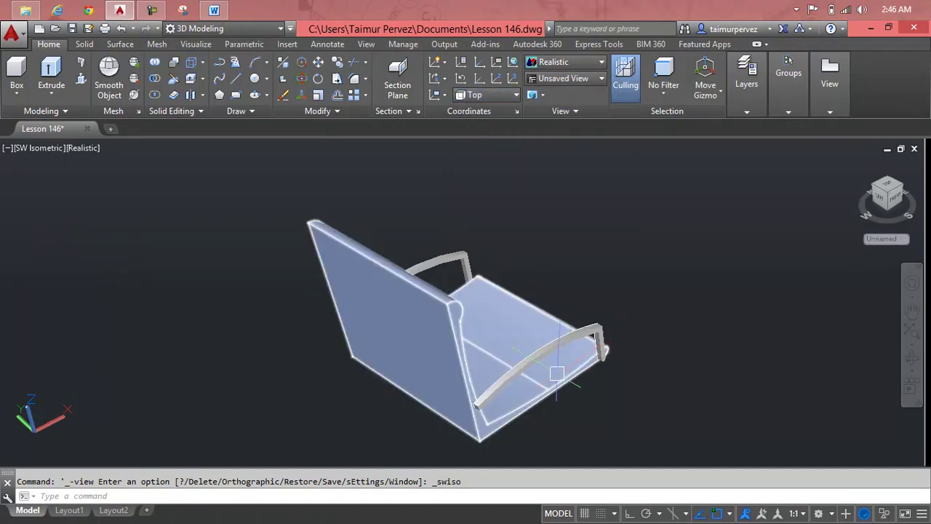
pyautogui.moveTo(570, 407)
pyautogui.keyDown('shift'); pyautogui.mouseDown(button='middle')
pyautogui.moveTo(509, 405)
pyautogui.moveTo(473, 388)
pyautogui.moveTo(446, 351)
pyautogui.moveTo(432, 291)
pyautogui.moveTo(442, 318)
pyautogui.mouseUp(button='middle'); pyautogui.keyUp('shift')
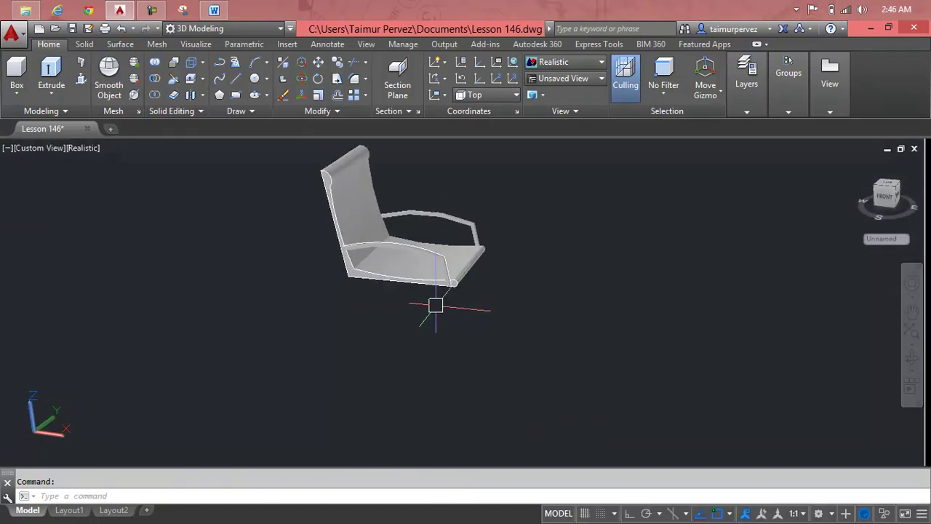
# Draw a radius-30 circle centred below the chair.
pyautogui.scroll(2, 435, 304)
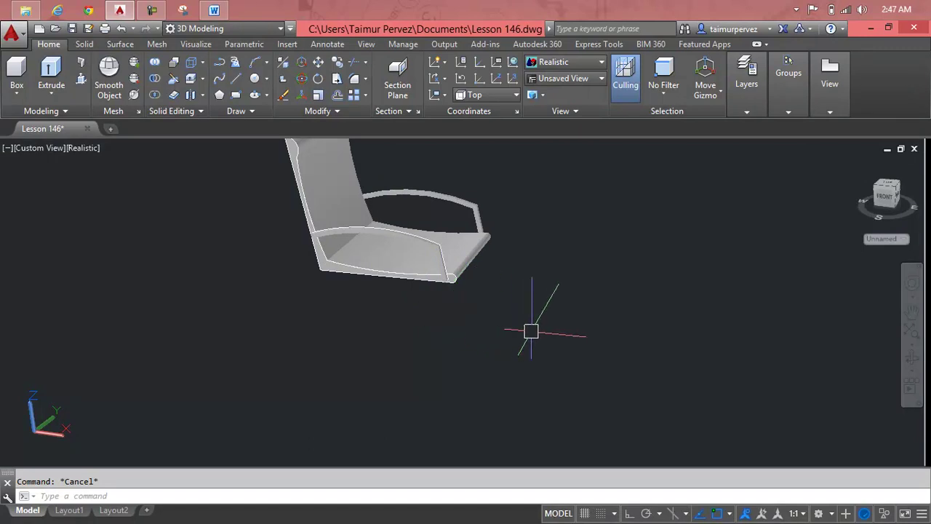
pyautogui.write('c')
pyautogui.press('Return')
pyautogui.click(597, 371)
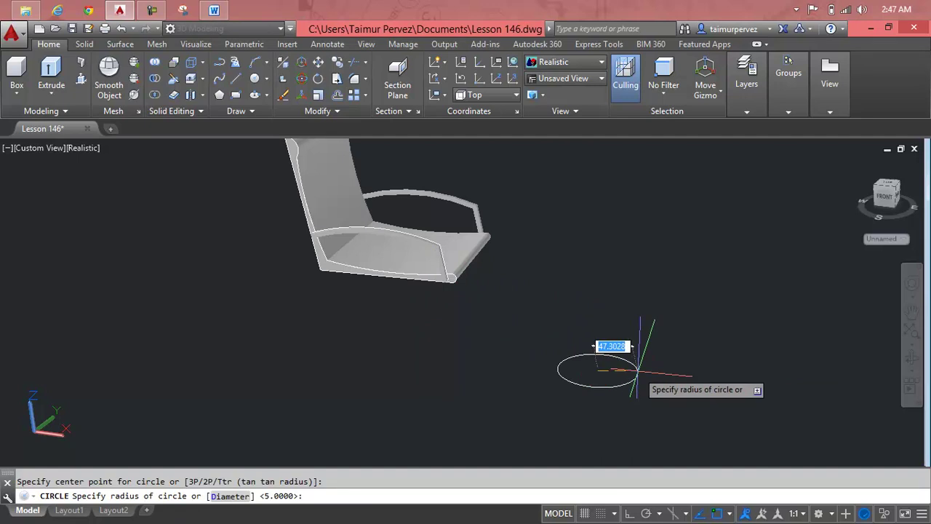
pyautogui.write('30')
pyautogui.press('Return')
pyautogui.scroll(2, 597, 376)
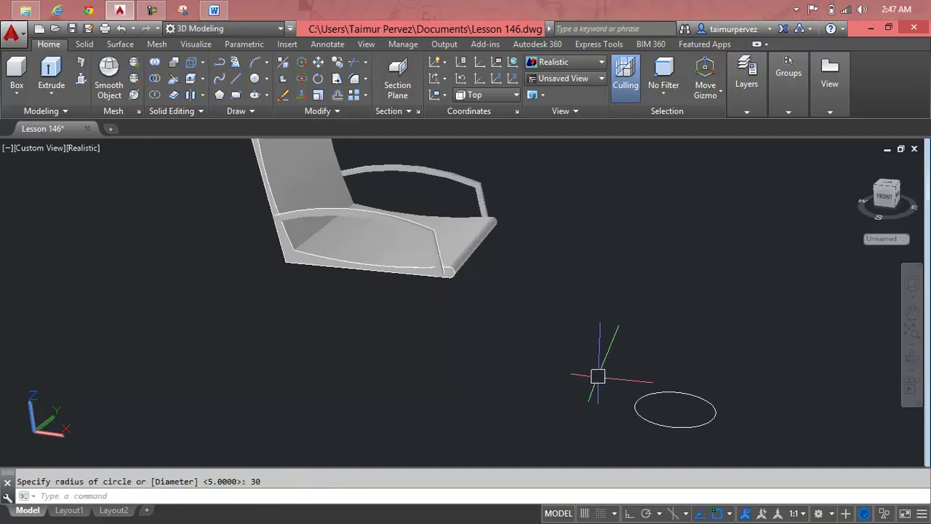
pyautogui.scroll(-2, 597, 376)
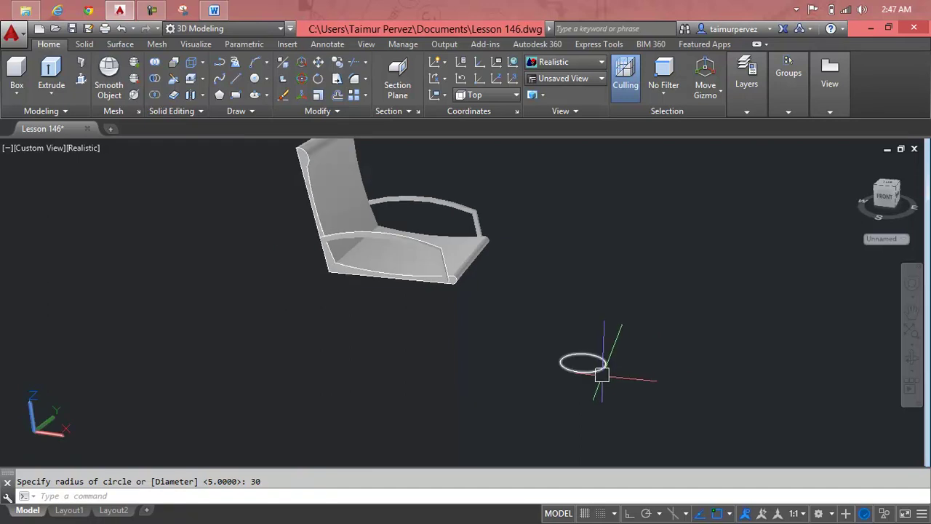
pyautogui.press('Escape')
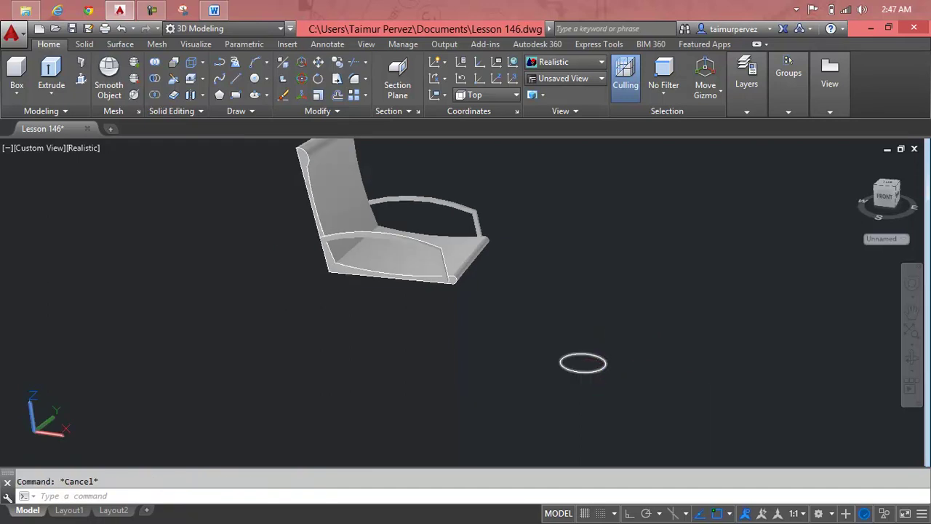
# Draw a concentric radius-27 circle on the same centre and frame both circles.
pyautogui.write('c')
pyautogui.press('Return')
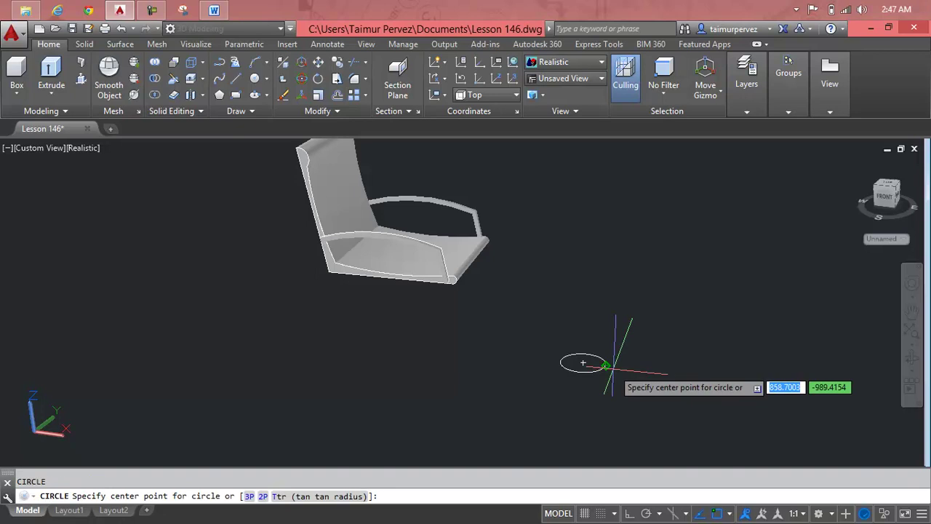
pyautogui.click(583, 362)
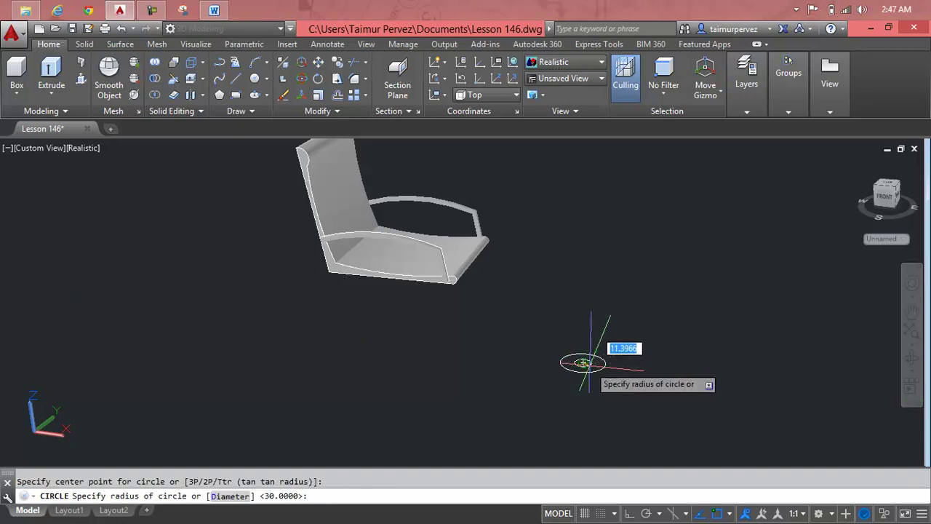
pyautogui.write('27')
pyautogui.press('Return')
pyautogui.scroll(2, 589, 365)
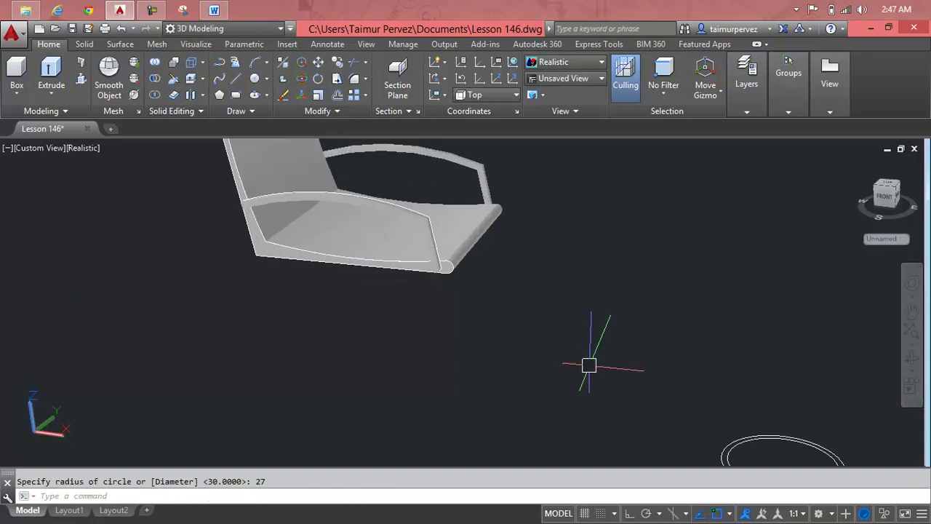
pyautogui.scroll(-3, 657, 376)
pyautogui.scroll(3, 457, 322)
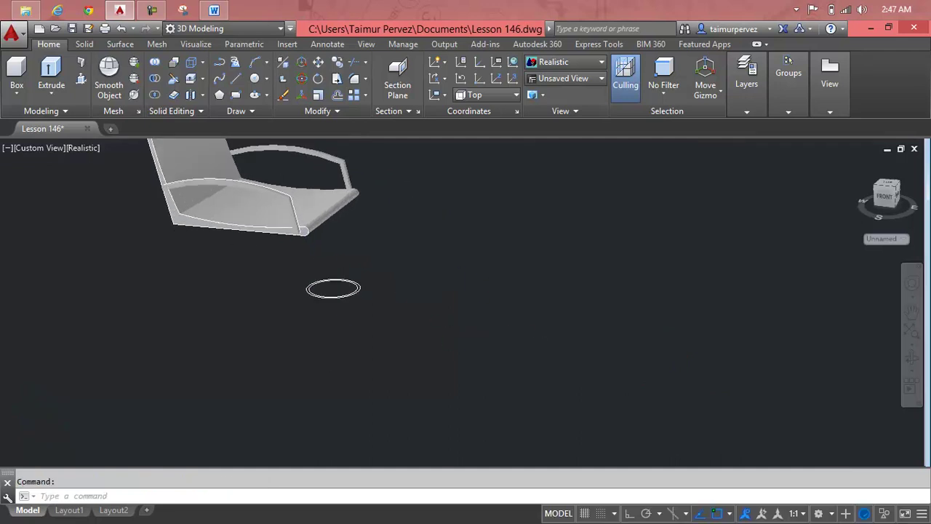
pyautogui.scroll(2, 361, 270)
pyautogui.scroll(-2, 565, 322)
pyautogui.moveTo(565, 322)
pyautogui.mouseDown(button='middle')
pyautogui.moveTo(707, 283)
pyautogui.moveTo(644, 347)
pyautogui.mouseUp(button='middle')
pyautogui.moveTo(584, 301)
pyautogui.mouseDown(button='middle')
pyautogui.moveTo(624, 264)
pyautogui.moveTo(671, 239)
pyautogui.mouseUp(button='middle')
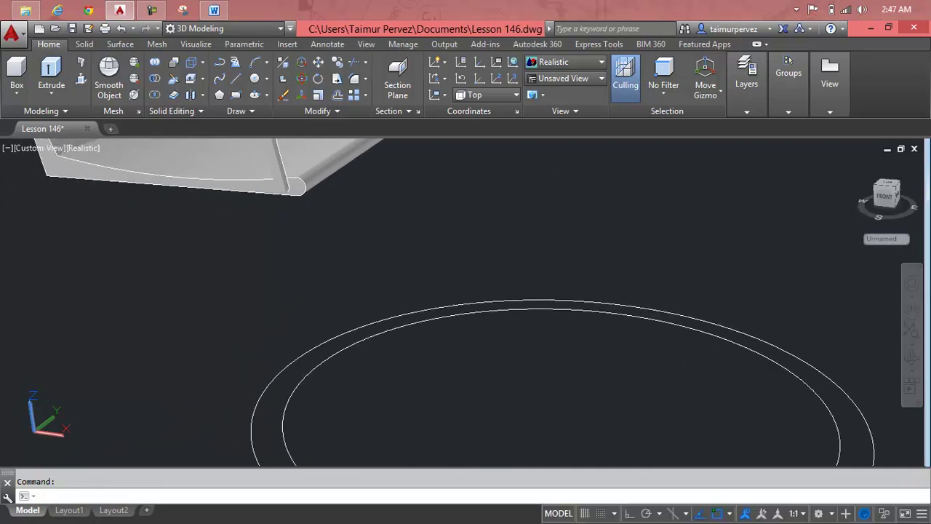
pyautogui.scroll(-5, 662, 254)
pyautogui.scroll(2, 470, 300)
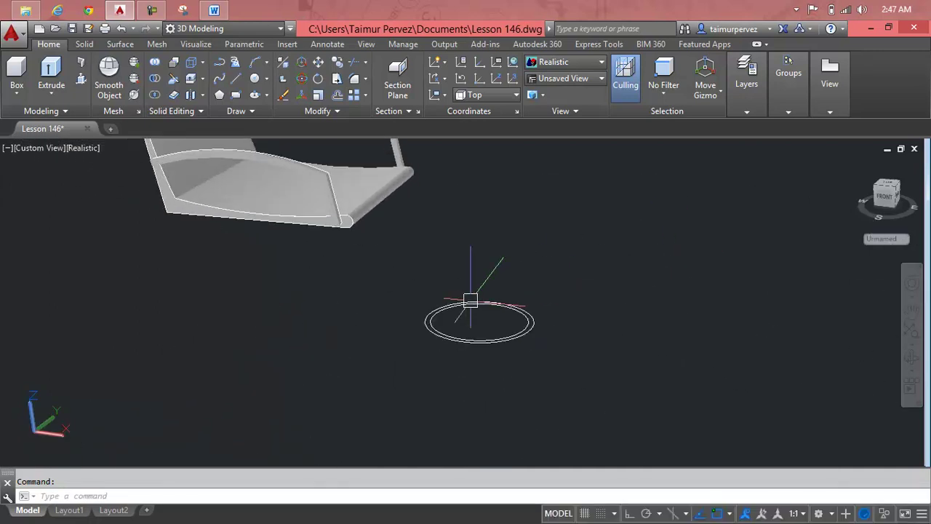
pyautogui.scroll(1, 470, 300)
pyautogui.scroll(2, 465, 303)
pyautogui.scroll(-2, 466, 303)
pyautogui.scroll(1, 453, 309)
# Delete the radius-27 circle and draw a radius-25 circle at the outer circle's centre.
pyautogui.click(453, 309)
pyautogui.press('Escape')
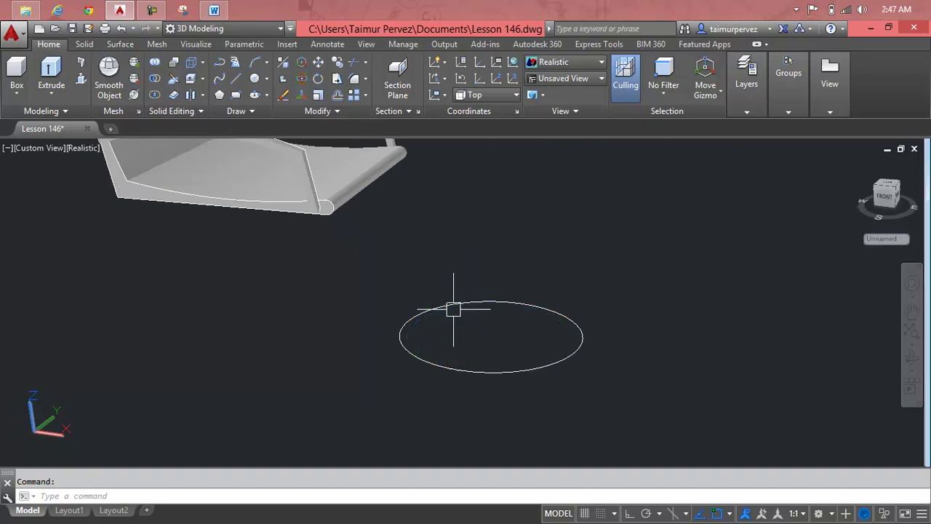
pyautogui.write('c')
pyautogui.press('Return')
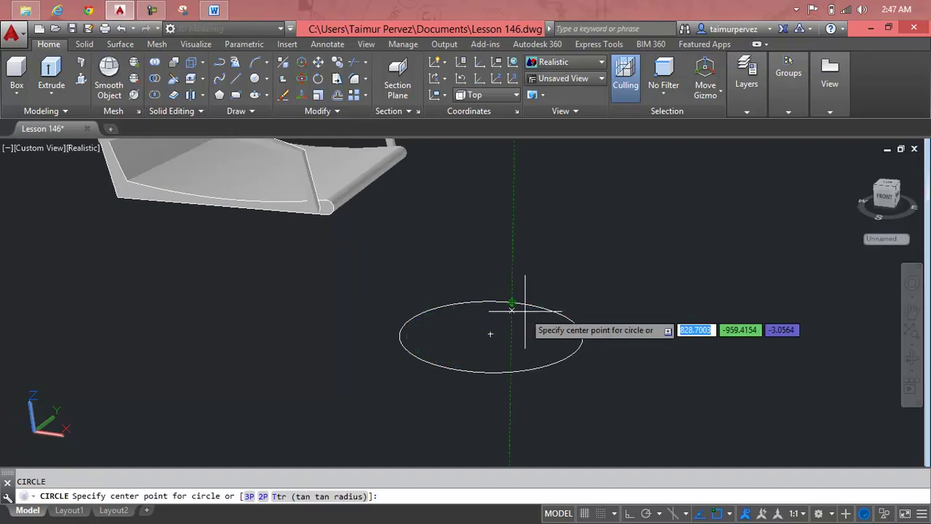
pyautogui.click(492, 333)
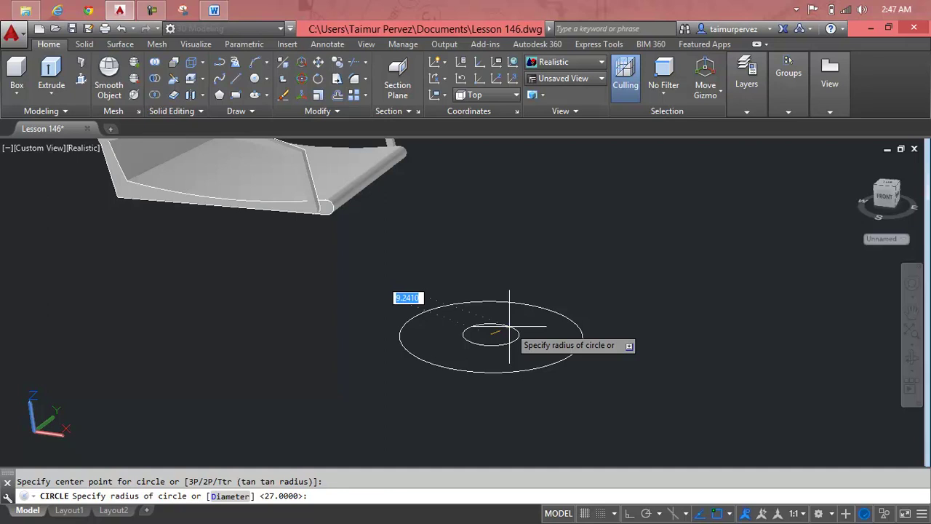
pyautogui.write('25')
pyautogui.press('Return')
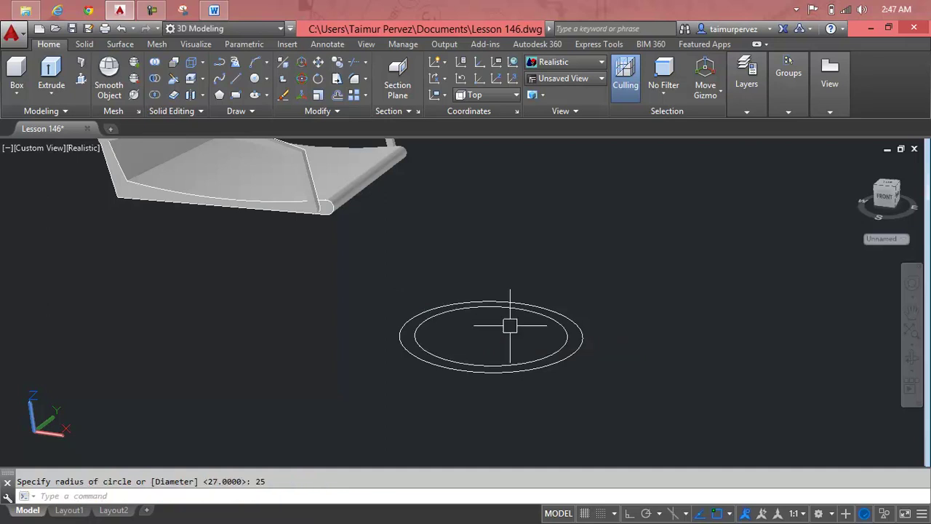
pyautogui.press('Escape')
pyautogui.scroll(-3, 510, 324)
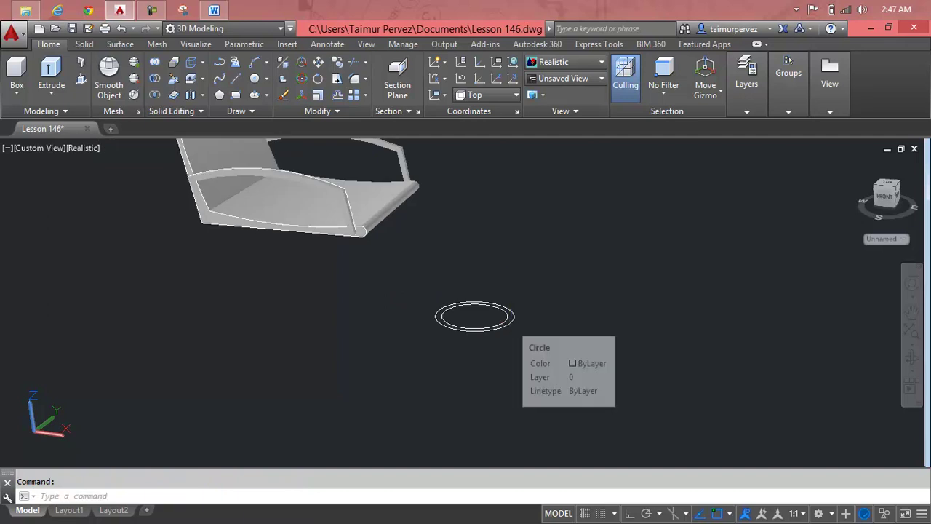
pyautogui.scroll(3, 509, 324)
pyautogui.moveTo(495, 298); pyautogui.dragTo(500, 325, button='middle')
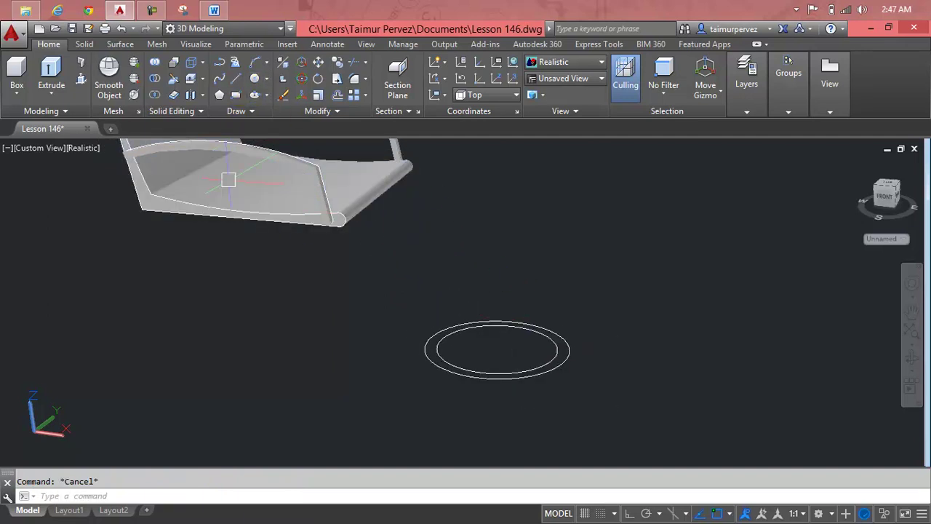
pyautogui.click(226, 154)
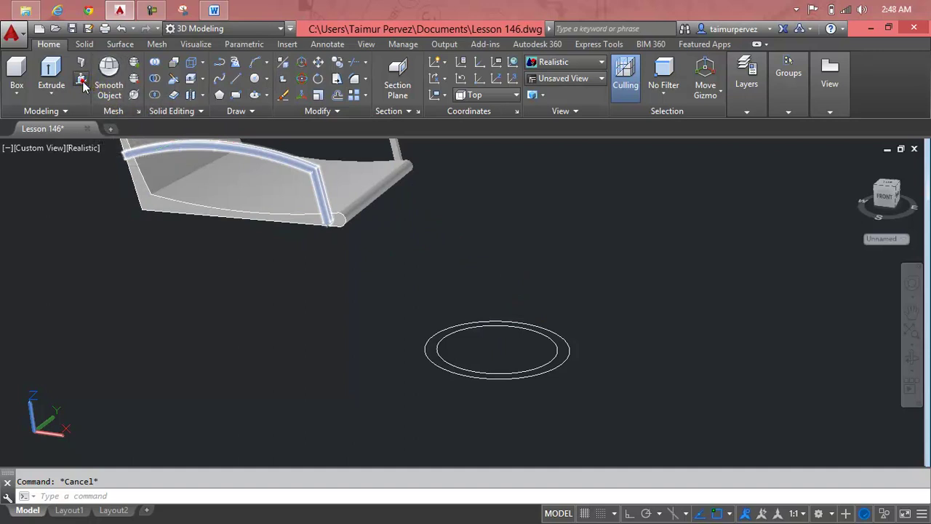
# Press-pull the circle 150 units into a cylinder and switch to 2D Wireframe.
pyautogui.click(81, 78)
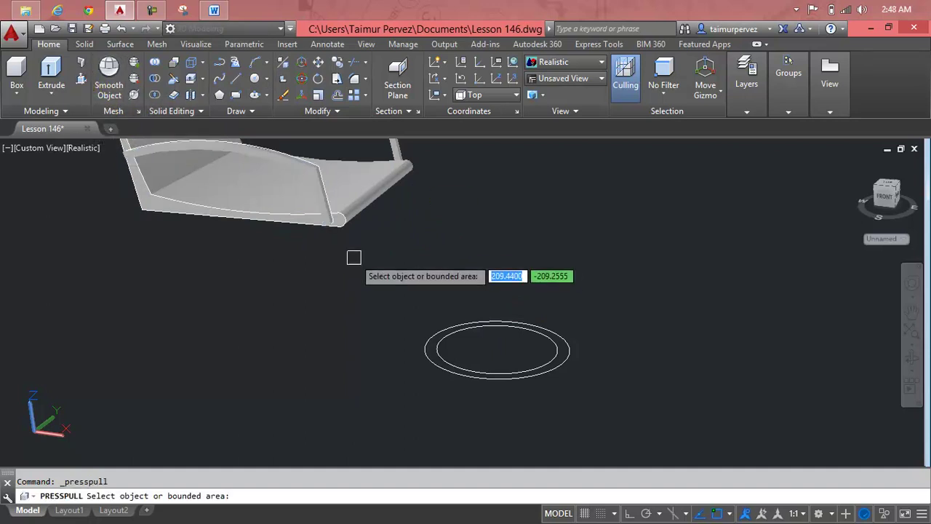
pyautogui.click(426, 326)
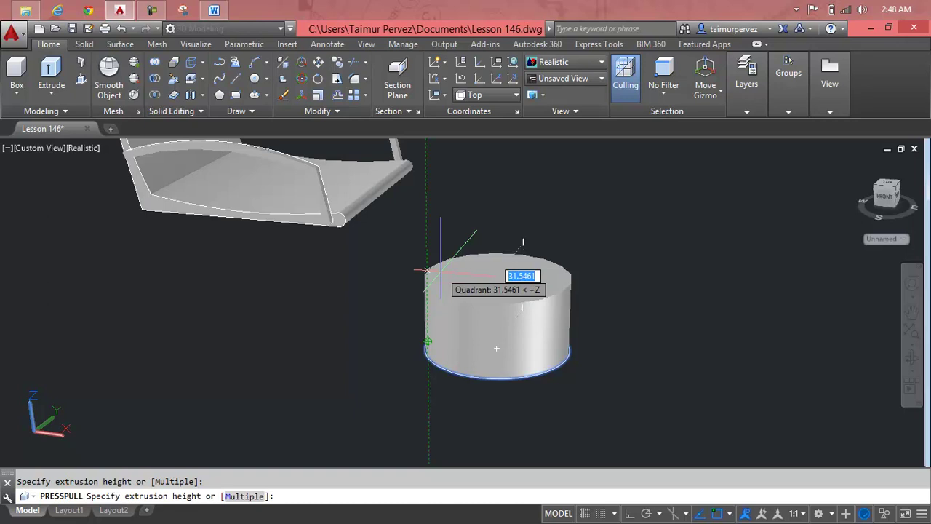
pyautogui.write('150')
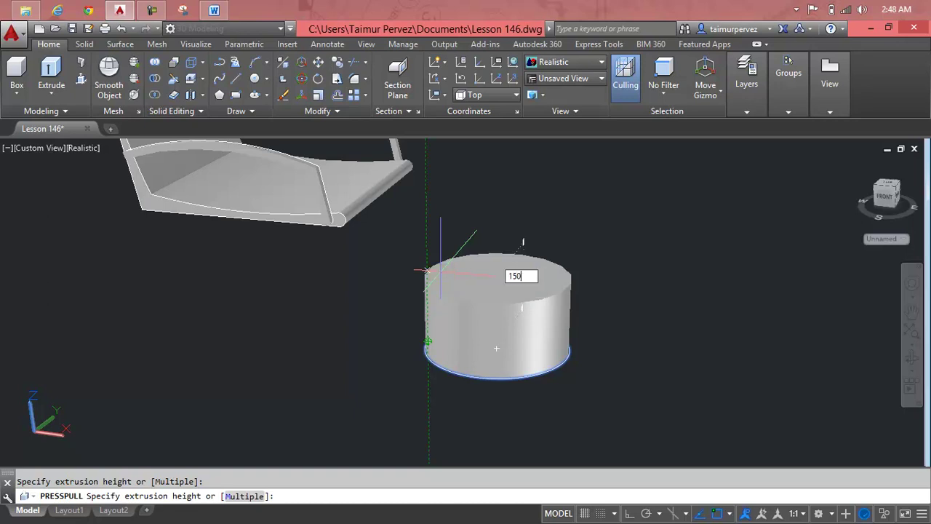
pyautogui.press('Return')
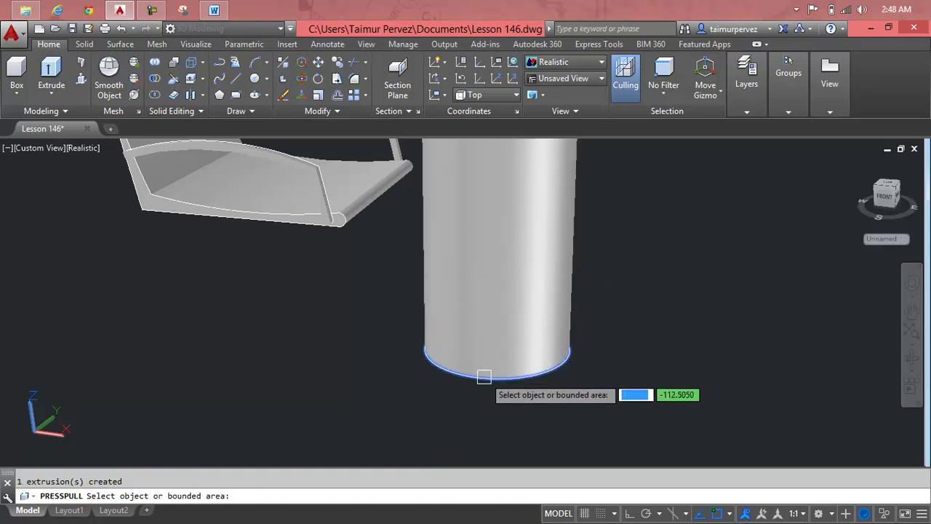
pyautogui.click(553, 62)
pyautogui.click(553, 91)
# Press-pull the cylinder's bottom by 1 by mistake, then undo that extrusion.
pyautogui.press('Escape')
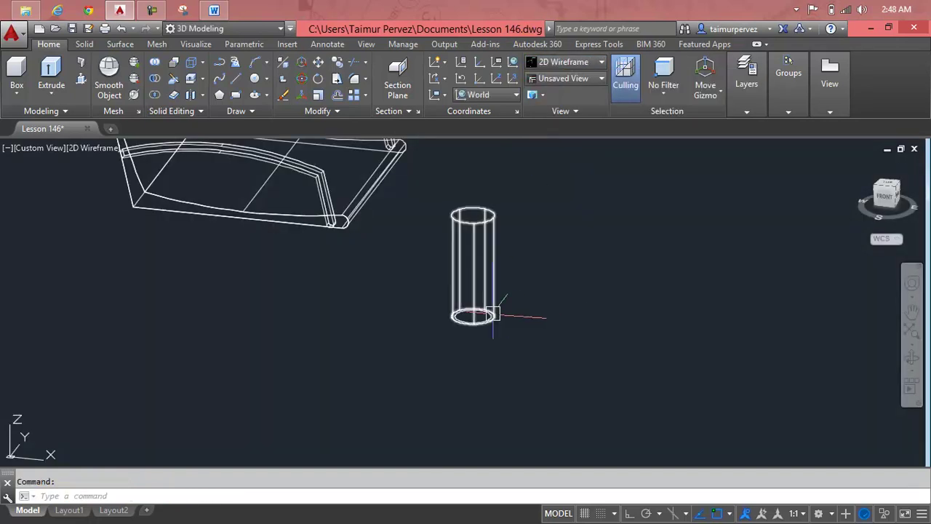
pyautogui.scroll(4, 495, 315)
pyautogui.click(81, 78)
pyautogui.click(405, 324)
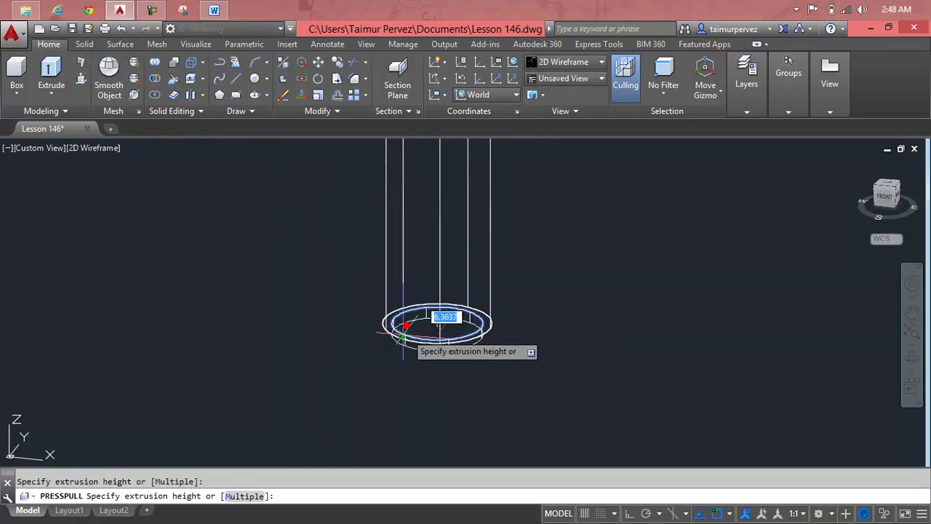
pyautogui.write('150')
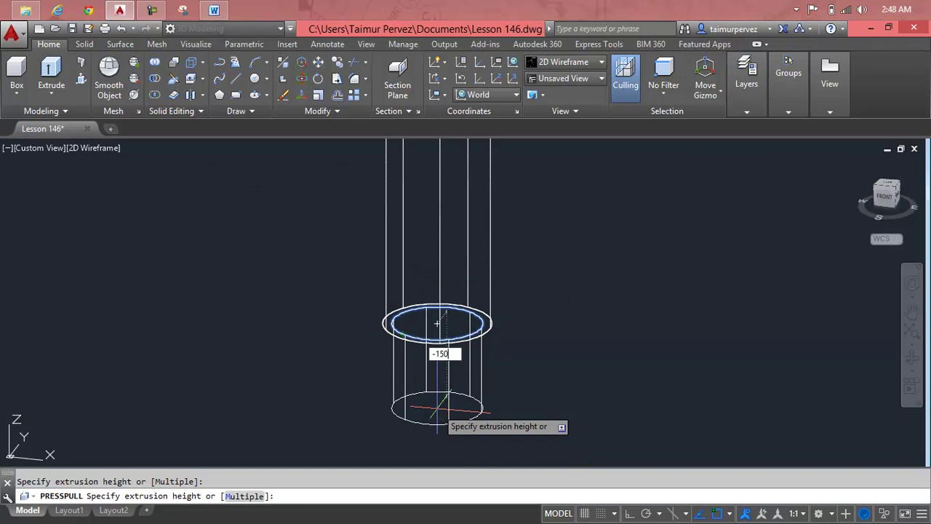
pyautogui.press('Return')
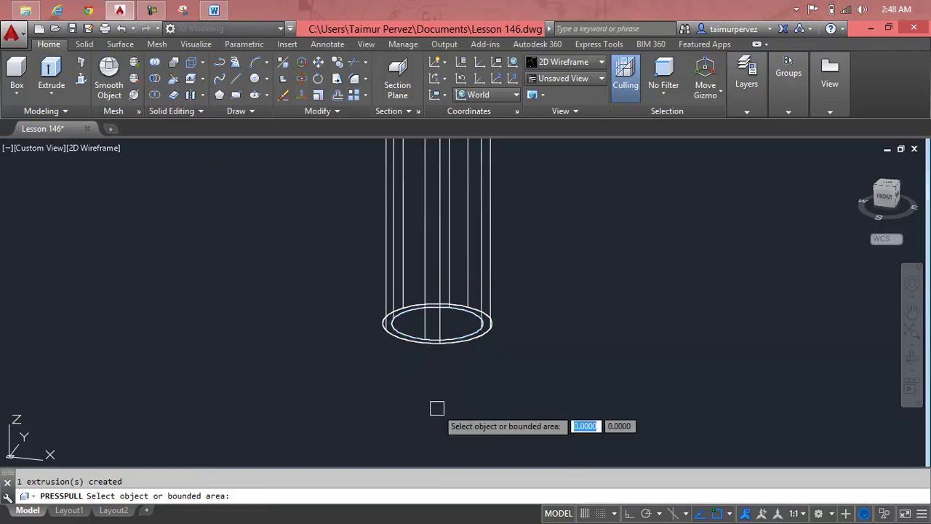
pyautogui.scroll(-3, 458, 272)
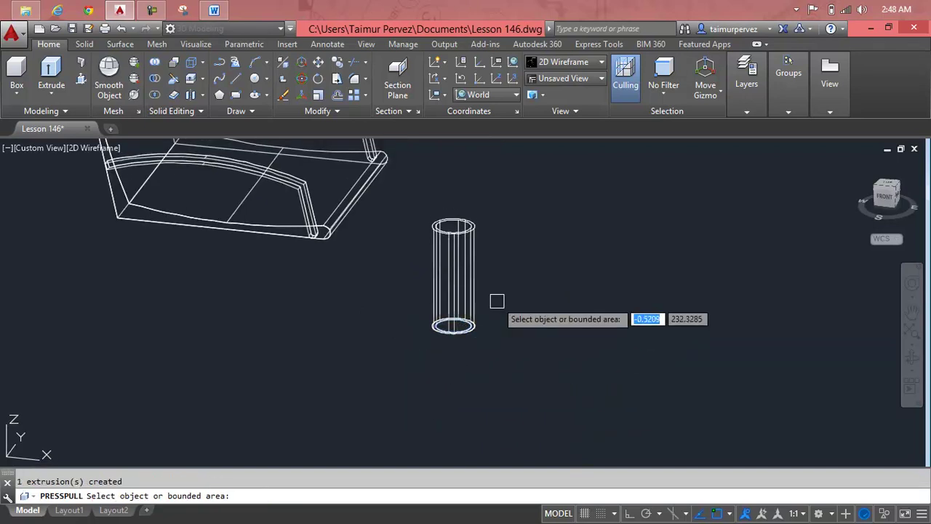
pyautogui.press('Escape')
pyautogui.hotkey('ctrl', 'z')
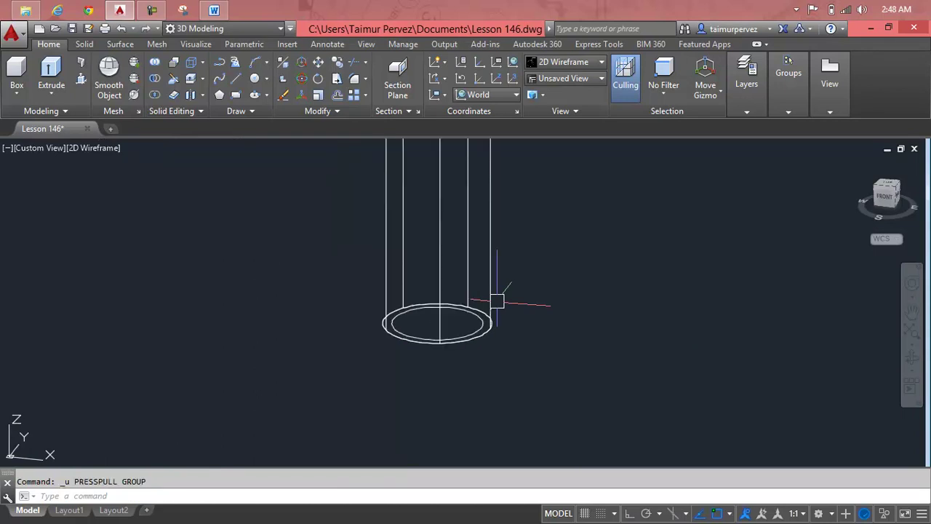
pyautogui.hotkey('ctrl', 'z')
pyautogui.scroll(2, 478, 315)
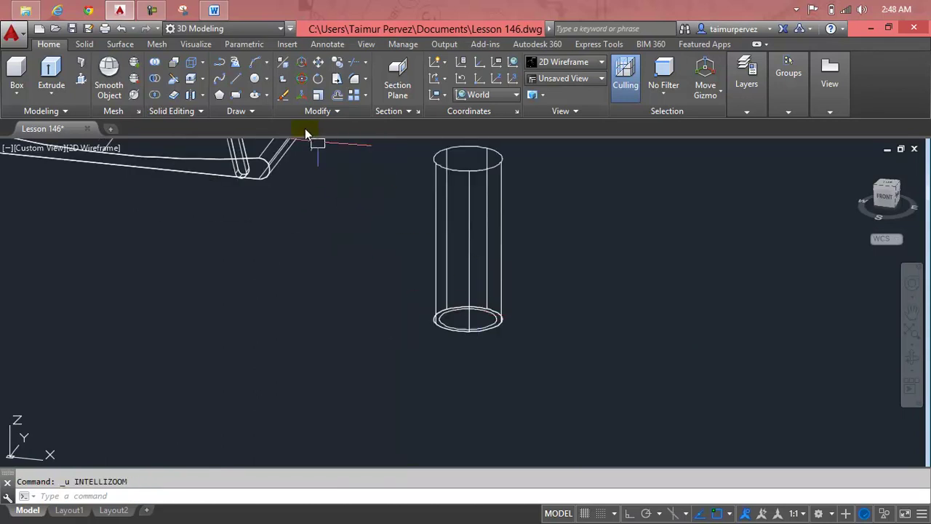
# Press-pull the cylinder's bottom face 150 units downward and zoom to fit the model.
pyautogui.click(81, 80)
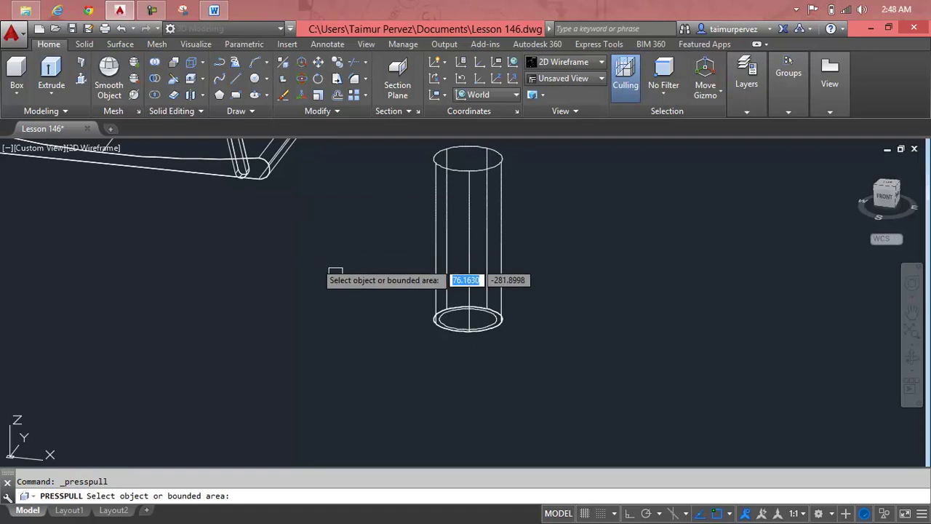
pyautogui.click(451, 320)
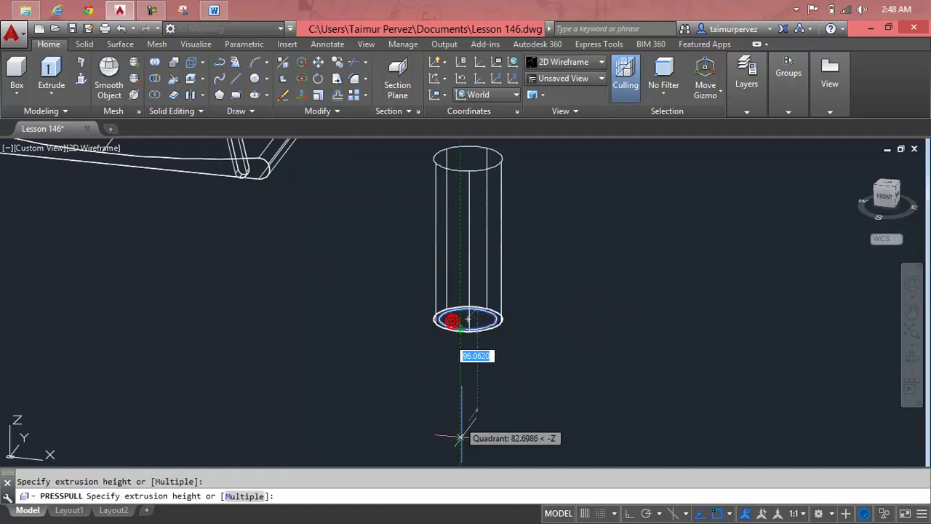
pyautogui.write('150')
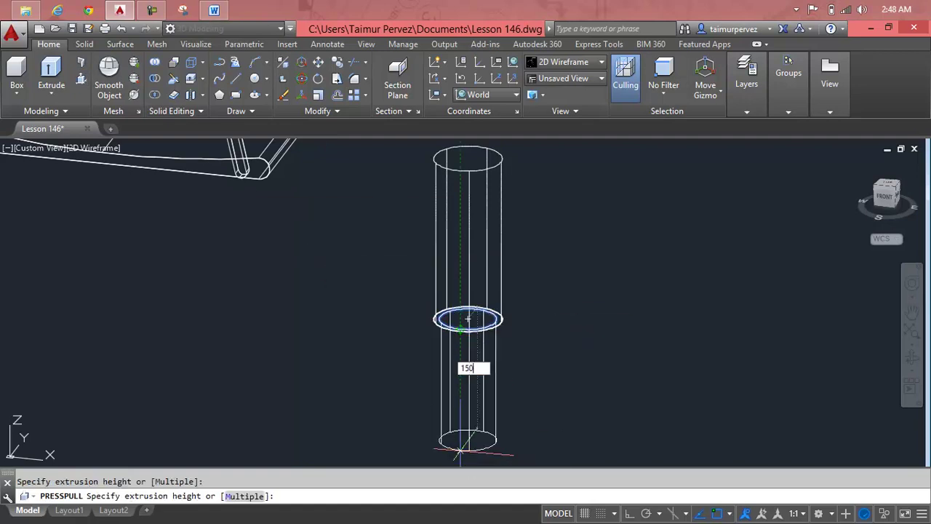
pyautogui.press('Return')
pyautogui.scroll(-2, 505, 395)
pyautogui.press('Escape')
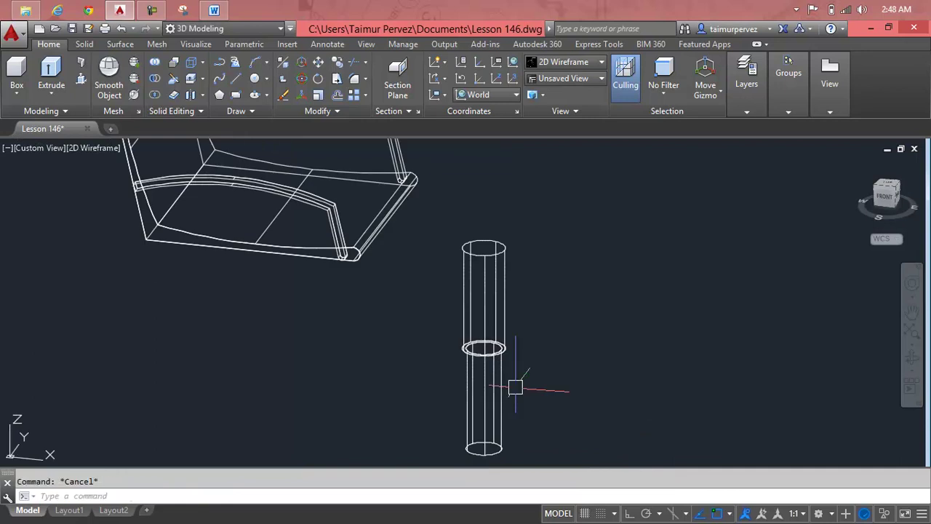
pyautogui.scroll(-2, 514, 387)
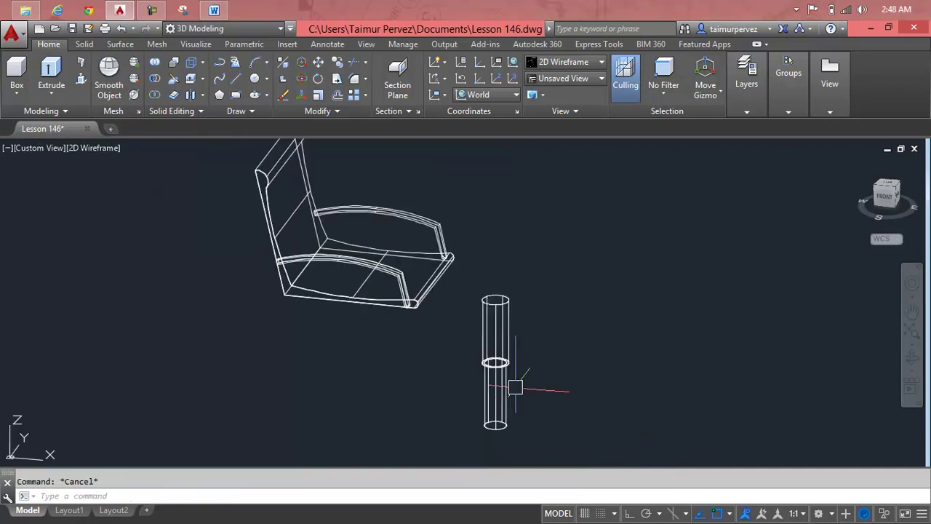
pyautogui.middleClick(509, 381)
pyautogui.middleClick(509, 381)
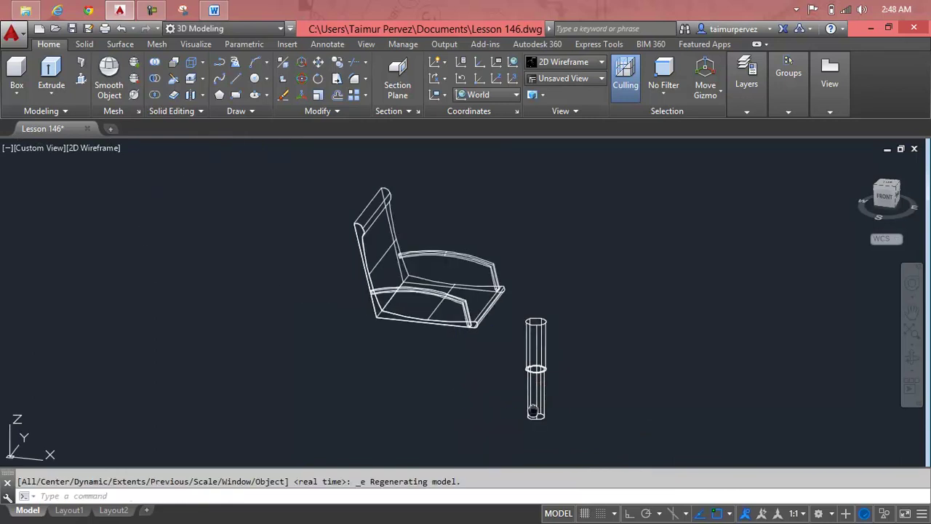
pyautogui.moveTo(519, 405); pyautogui.dragTo(492, 366, button='middle')
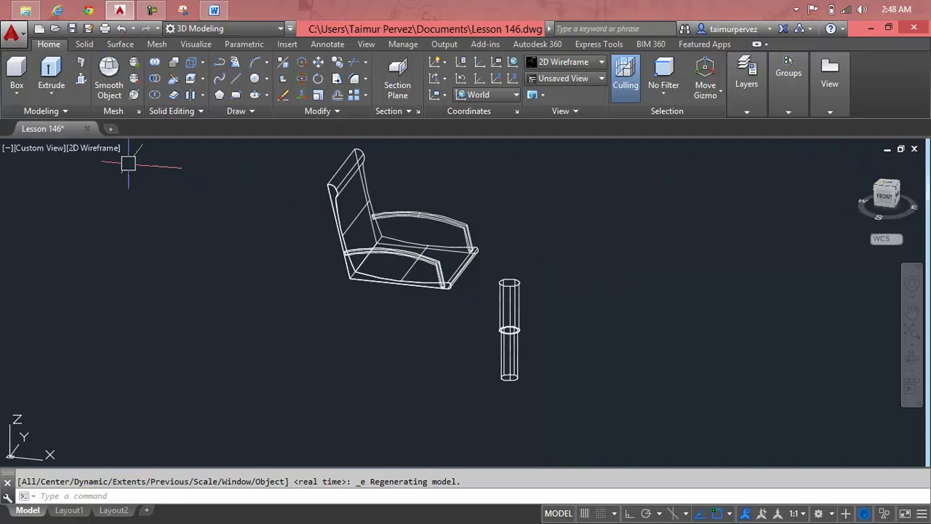
pyautogui.click(31, 152)
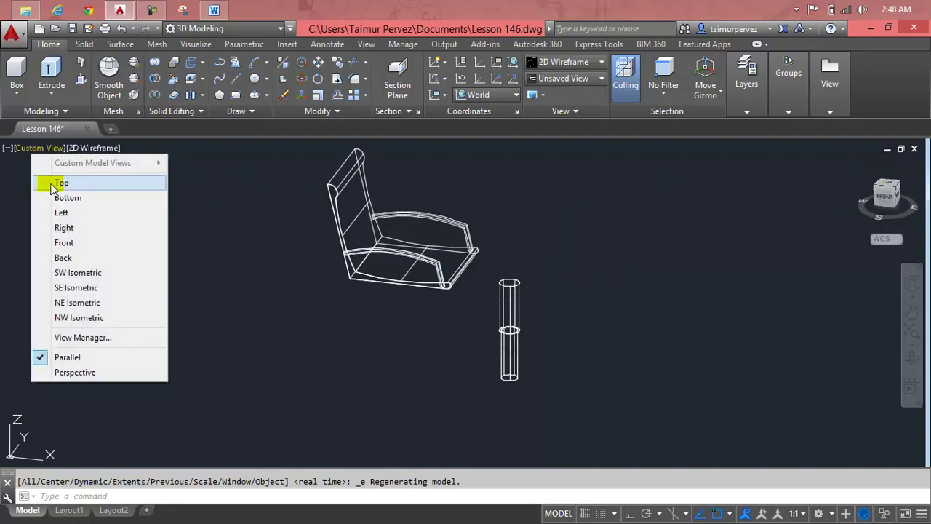
# Switch to the Front view and make a first, cancelled attempt at moving the post.
pyautogui.click(80, 248)
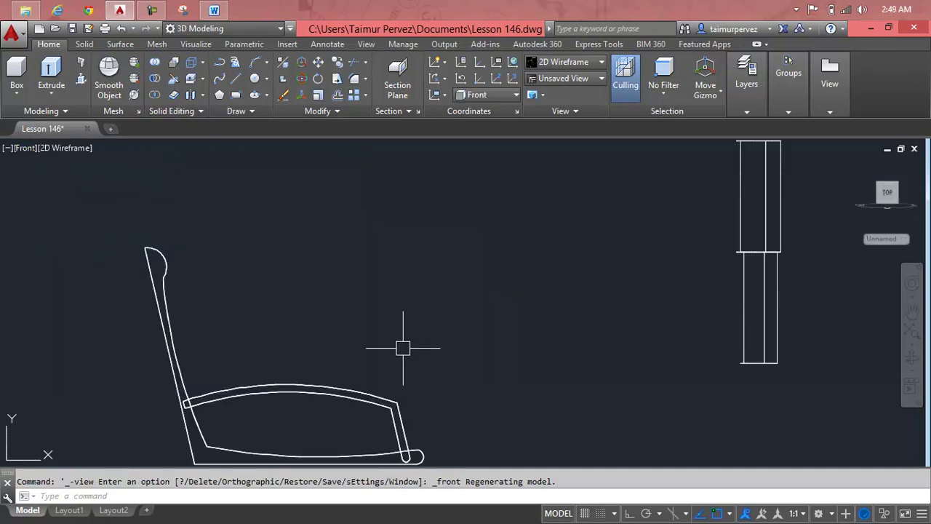
pyautogui.moveTo(436, 352); pyautogui.dragTo(444, 335, button='middle')
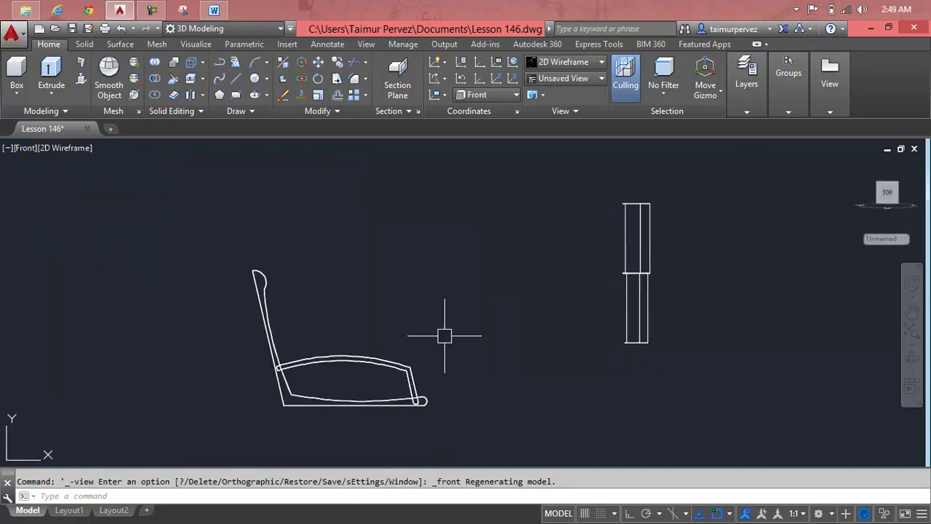
pyautogui.press('Escape')
pyautogui.write('m')
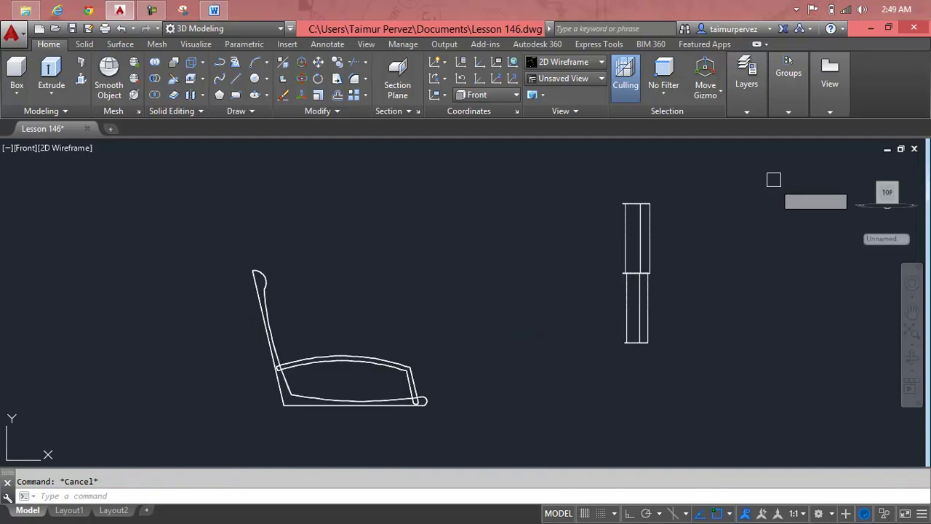
pyautogui.press('Return')
pyautogui.click(773, 176)
pyautogui.click(527, 406)
pyautogui.press('Return')
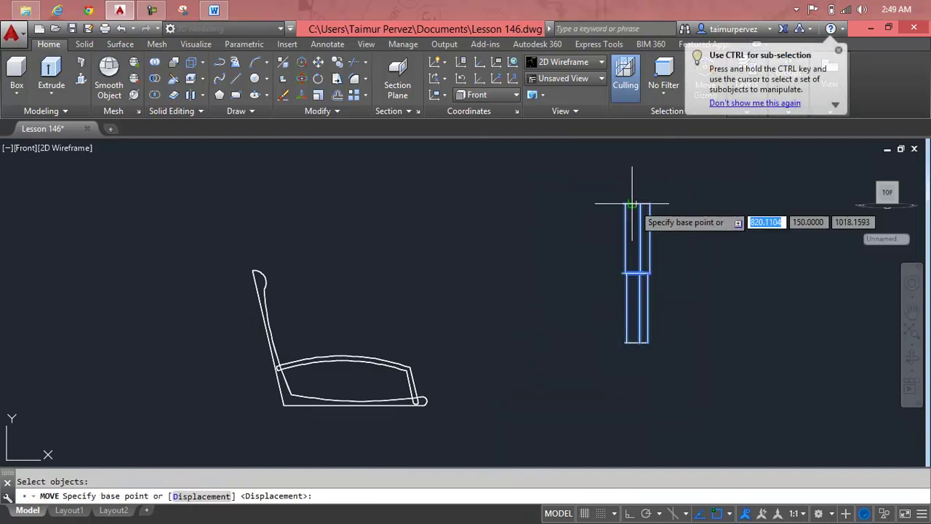
pyautogui.scroll(4, 629, 202)
pyautogui.press('Escape')
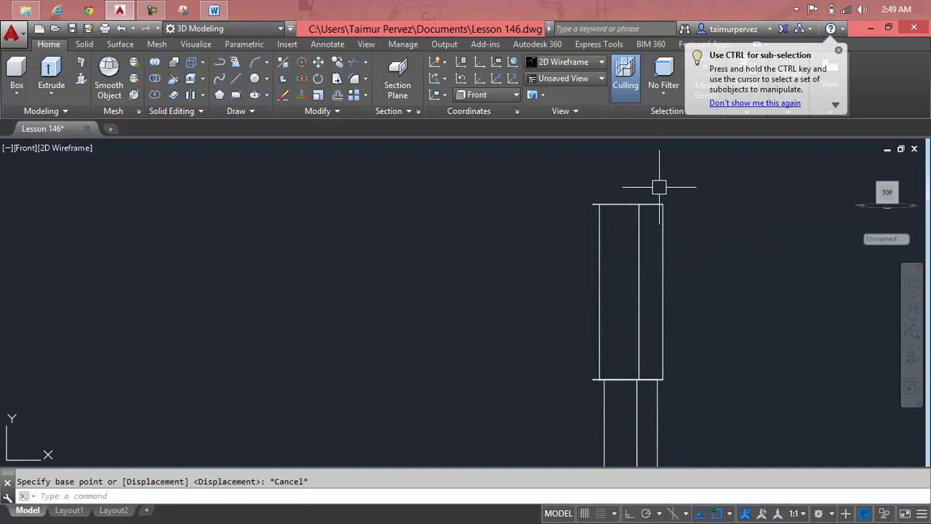
# Select both the upper and lower post sections for a move.
pyautogui.moveTo(657, 187); pyautogui.dragTo(606, 224, button='middle')
pyautogui.write('m')
pyautogui.press('Return')
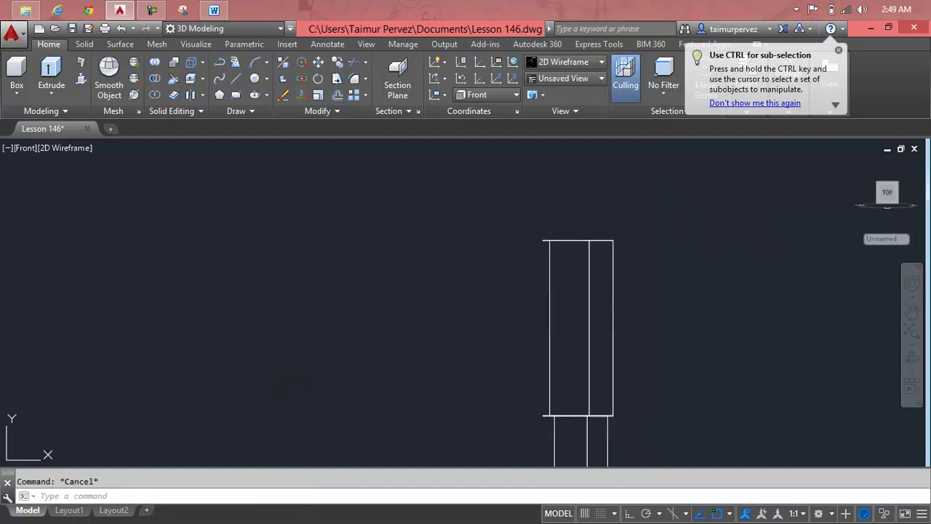
pyautogui.click(709, 207)
pyautogui.click(479, 376)
pyautogui.scroll(-4, 509, 371)
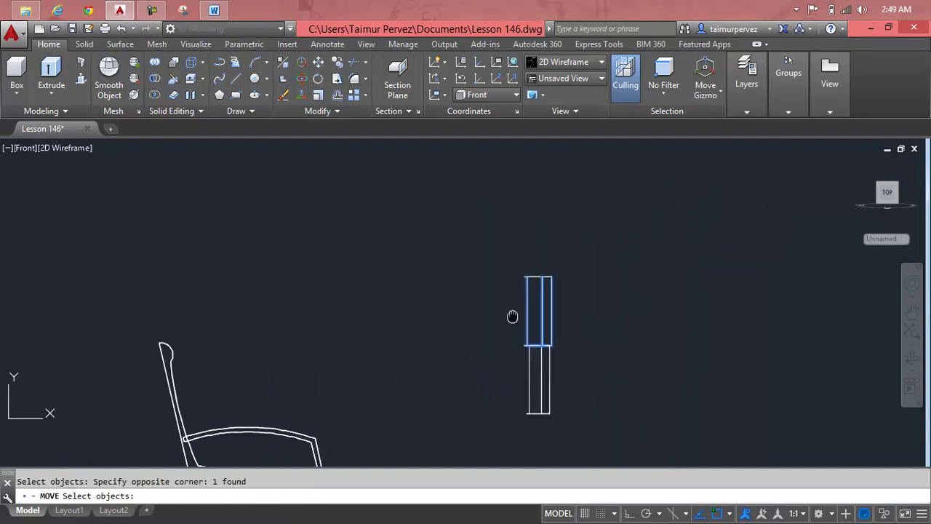
pyautogui.moveTo(511, 315); pyautogui.dragTo(553, 283, button='middle')
pyautogui.click(457, 395)
pyautogui.press('Return')
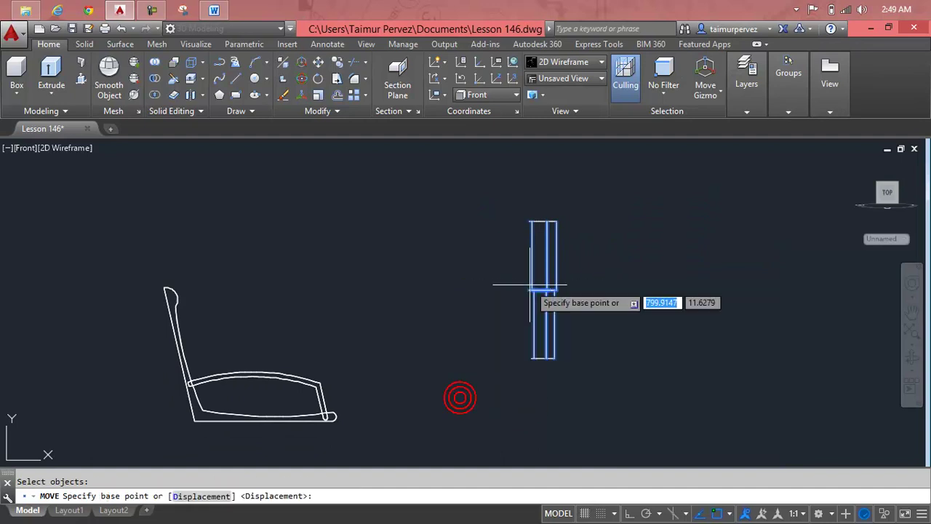
pyautogui.scroll(3, 555, 224)
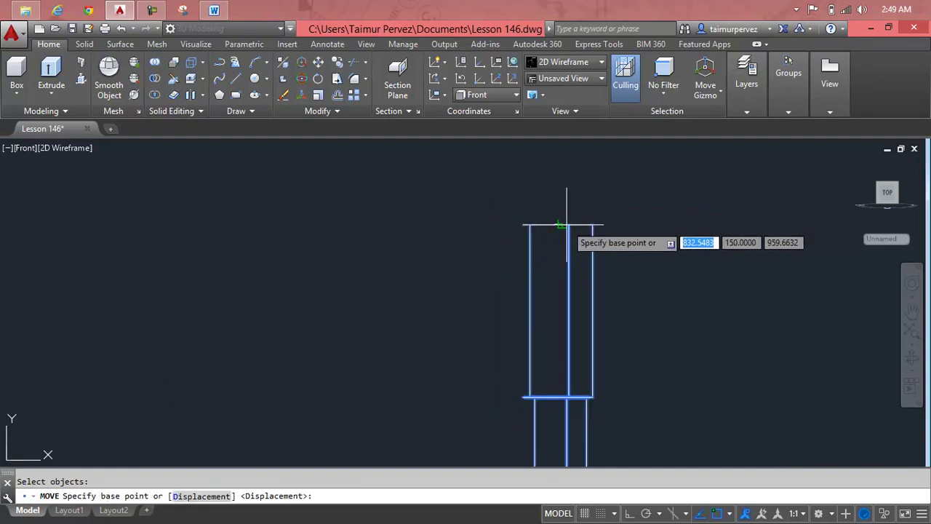
pyautogui.scroll(5, 560, 224)
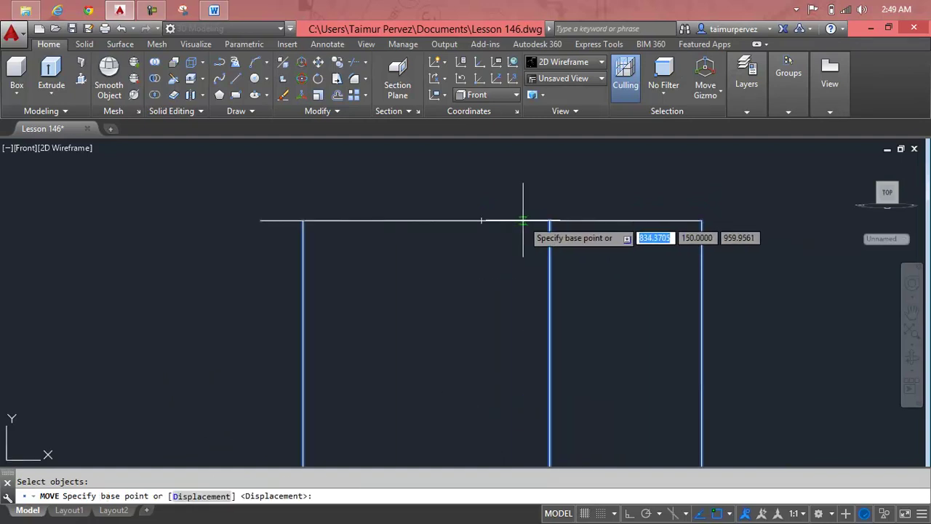
# Move the post from its top point to the underside of the seat.
pyautogui.click(481, 220)
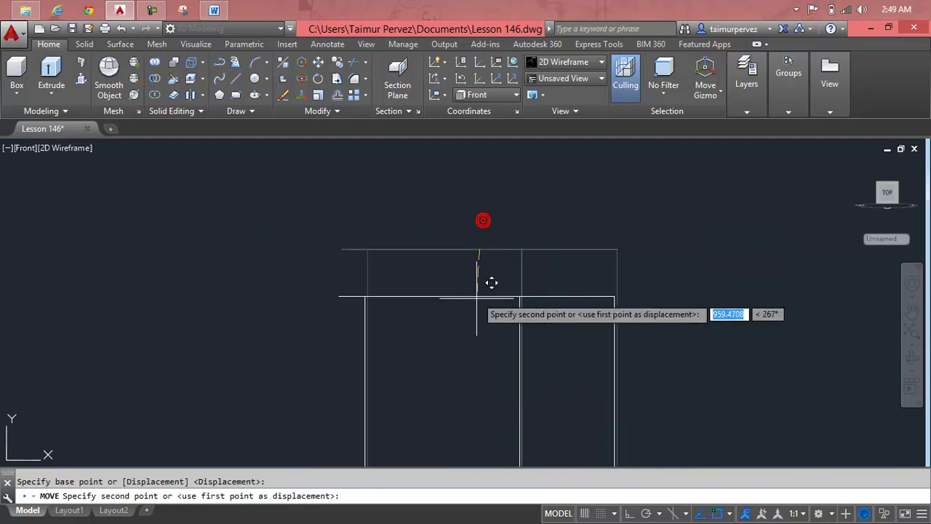
pyautogui.scroll(-6, 491, 281)
pyautogui.moveTo(487, 317)
pyautogui.mouseDown(button='middle')
pyautogui.moveTo(476, 345)
pyautogui.moveTo(637, 170)
pyautogui.mouseUp(button='middle')
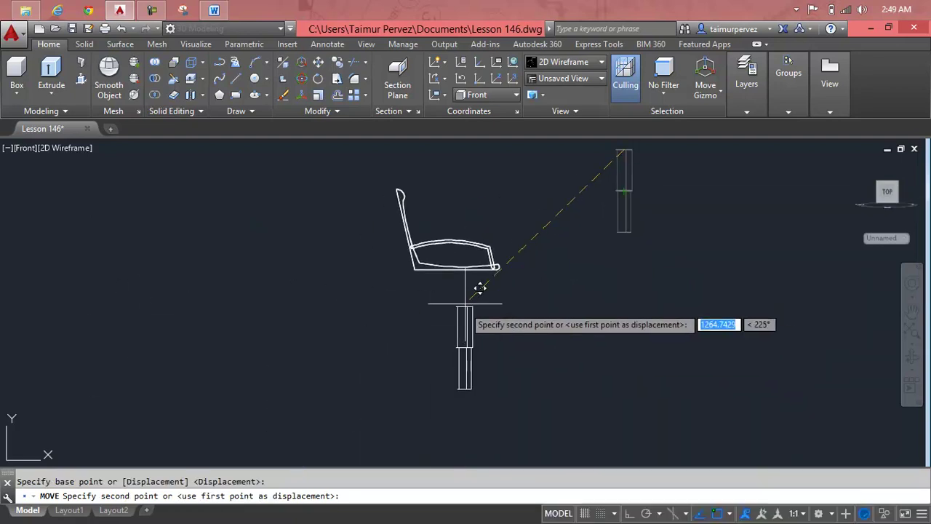
pyautogui.scroll(6, 465, 269)
pyautogui.moveTo(432, 164); pyautogui.dragTo(433, 259, button='middle')
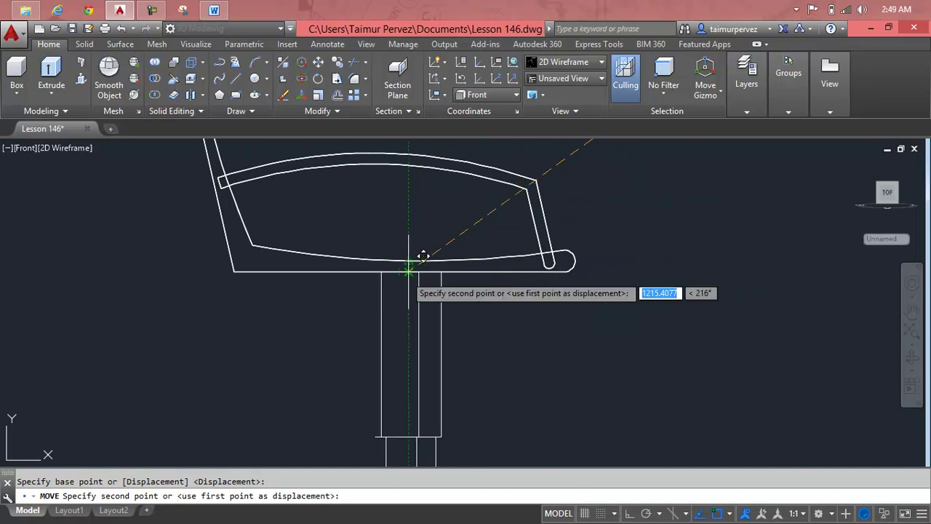
pyautogui.click(408, 271)
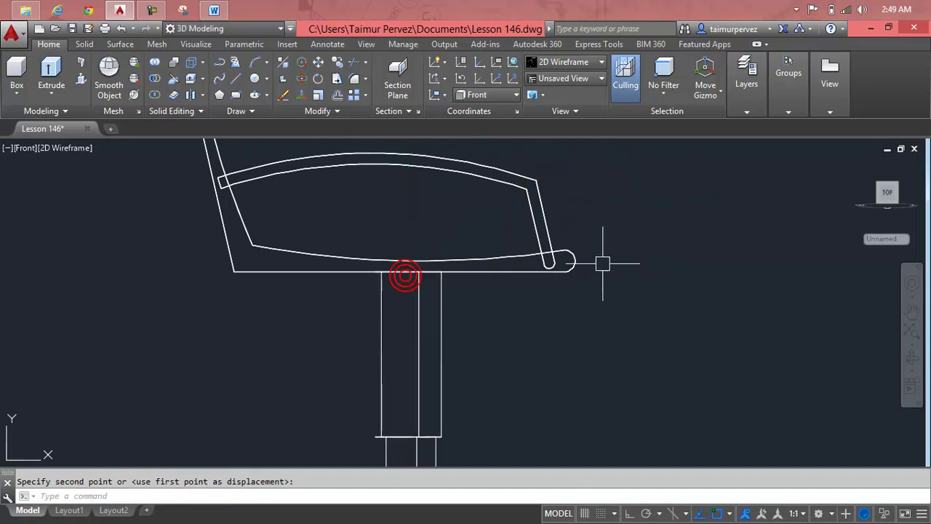
pyautogui.press('Escape')
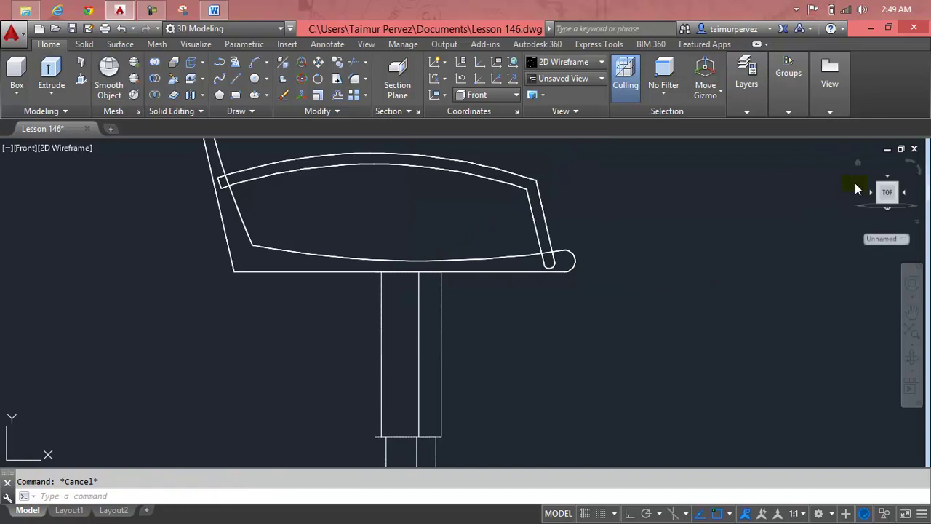
# Switch to an isometric view and window-select all parts of the post for moving.
pyautogui.click(858, 167)
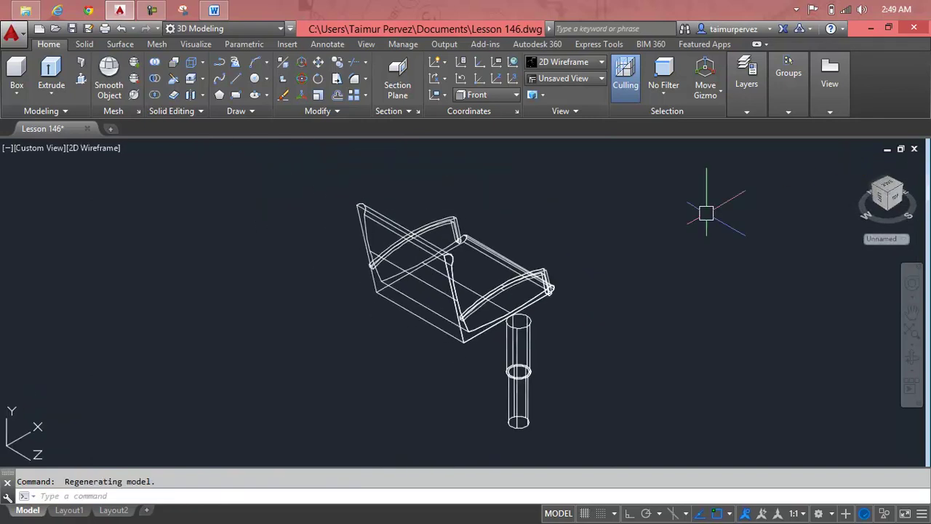
pyautogui.scroll(4, 519, 323)
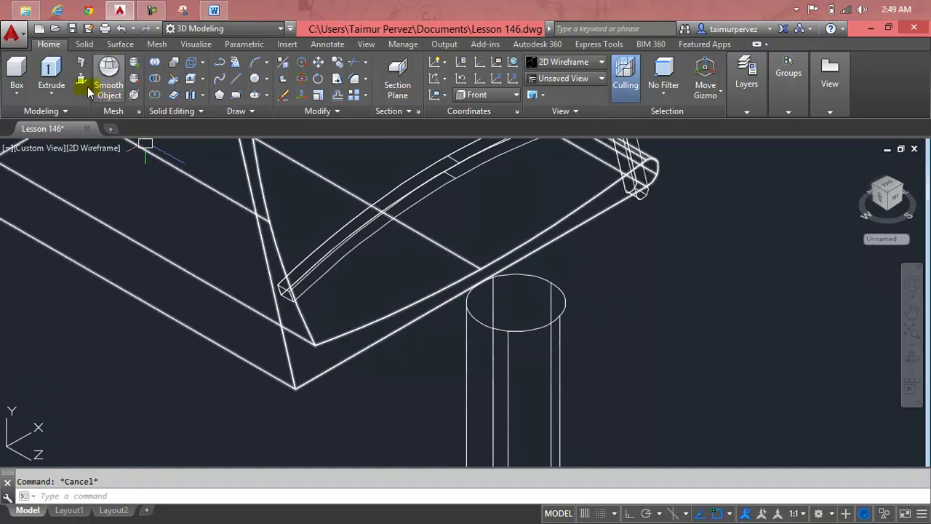
pyautogui.scroll(-2, 485, 335)
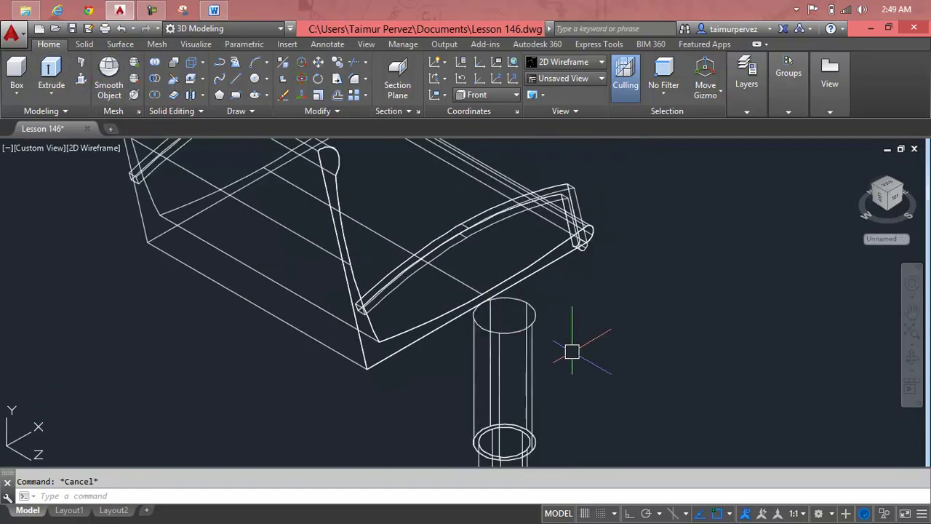
pyautogui.write('m')
pyautogui.press('Return')
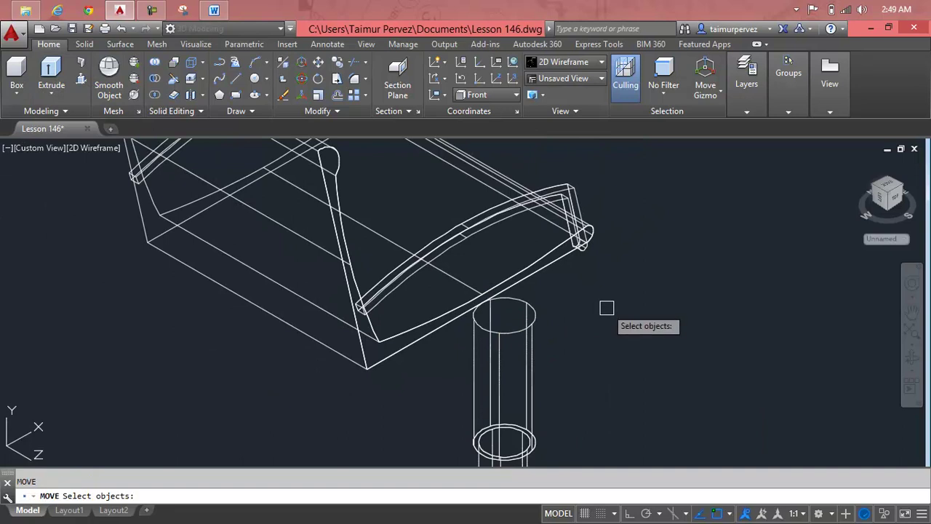
pyautogui.click(606, 308)
pyautogui.click(505, 412)
pyautogui.scroll(-3, 507, 408)
pyautogui.moveTo(506, 408); pyautogui.dragTo(509, 337, button='middle')
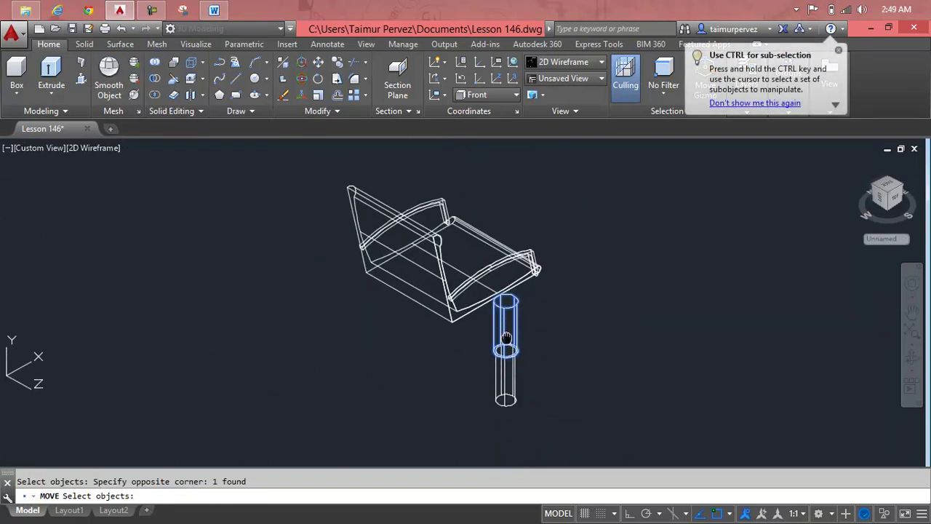
pyautogui.click(539, 353)
pyautogui.click(469, 421)
pyautogui.press('Return')
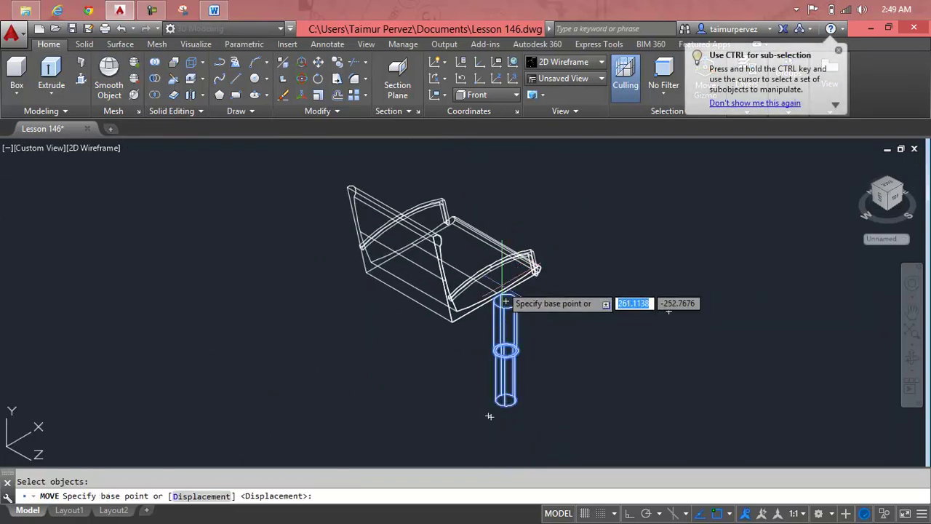
# Move the post 150 units up from its top centre, then orbit to a front view.
pyautogui.scroll(4, 515, 308)
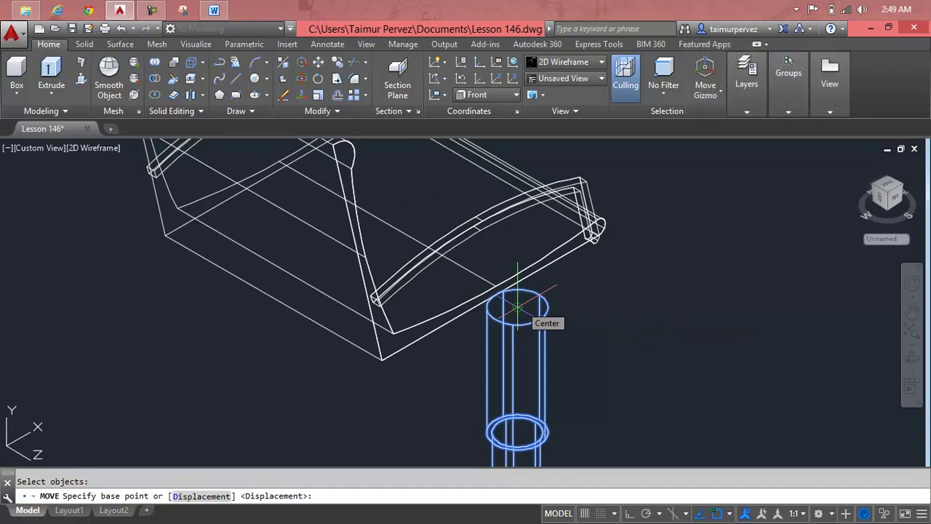
pyautogui.click(517, 308)
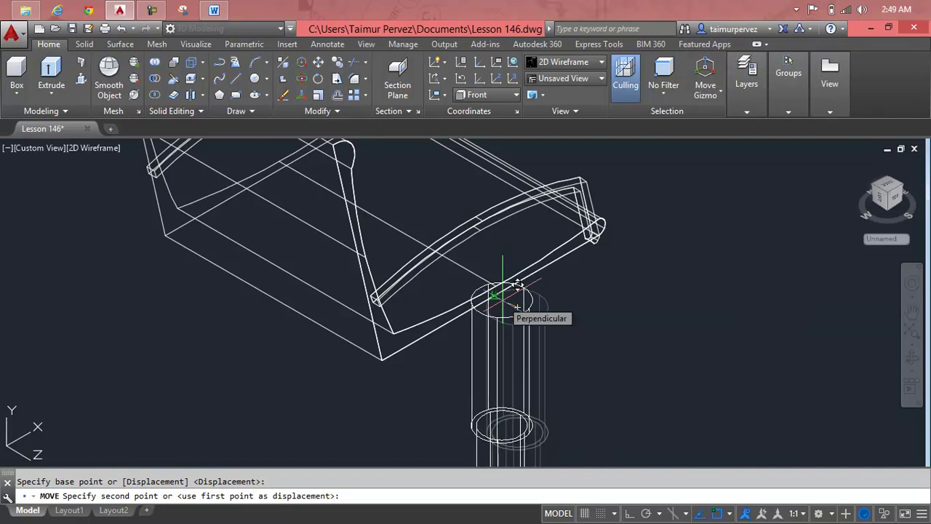
pyautogui.write('150')
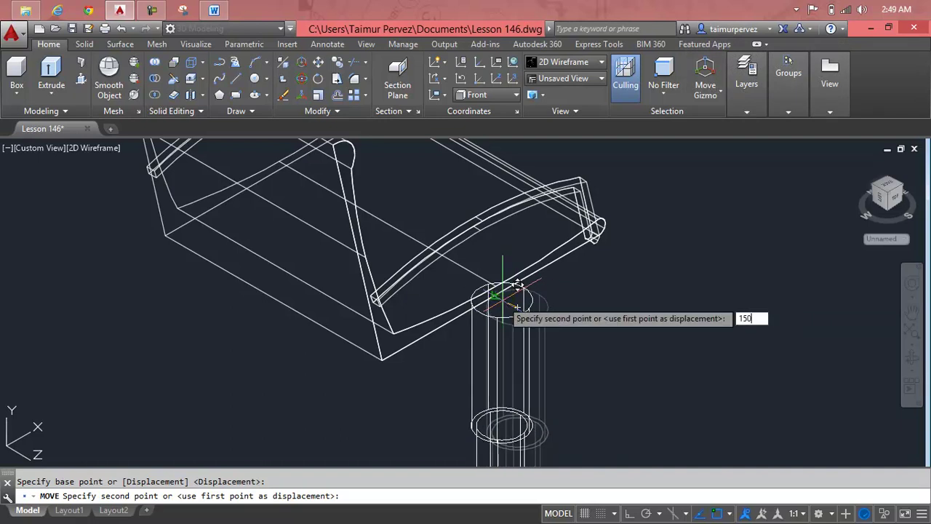
pyautogui.press('Return')
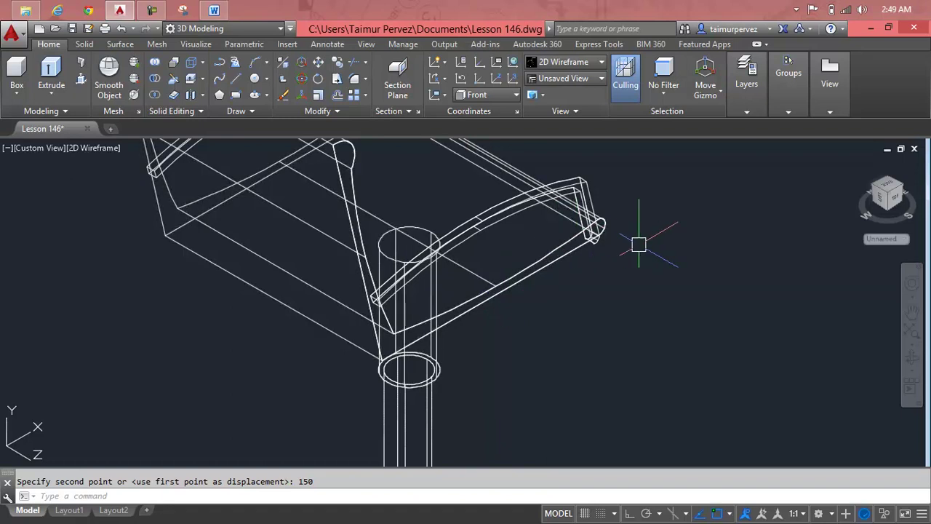
pyautogui.press('Escape')
pyautogui.keyDown('shift'); pyautogui.moveTo(522, 372); pyautogui.dragTo(411, 312, button='middle'); pyautogui.keyUp('shift')
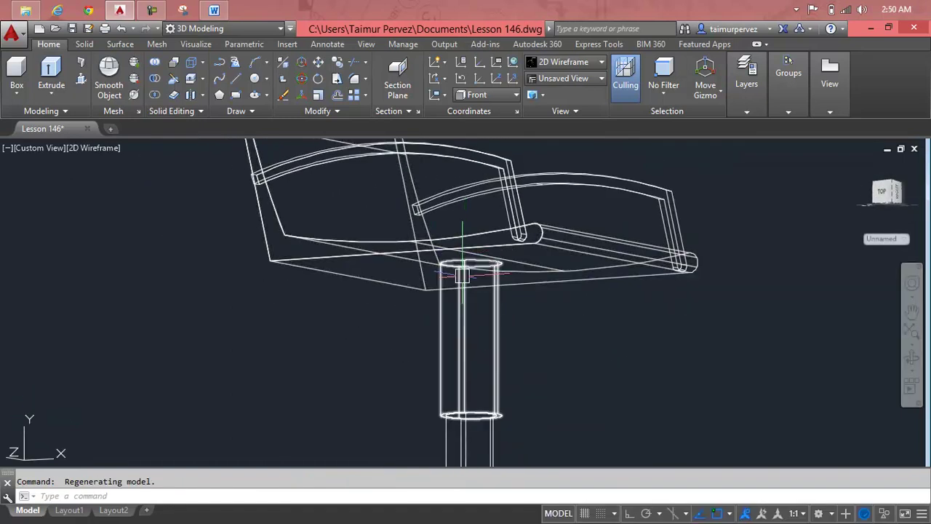
# Switch to the Top view of the chair.
pyautogui.click(60, 157)
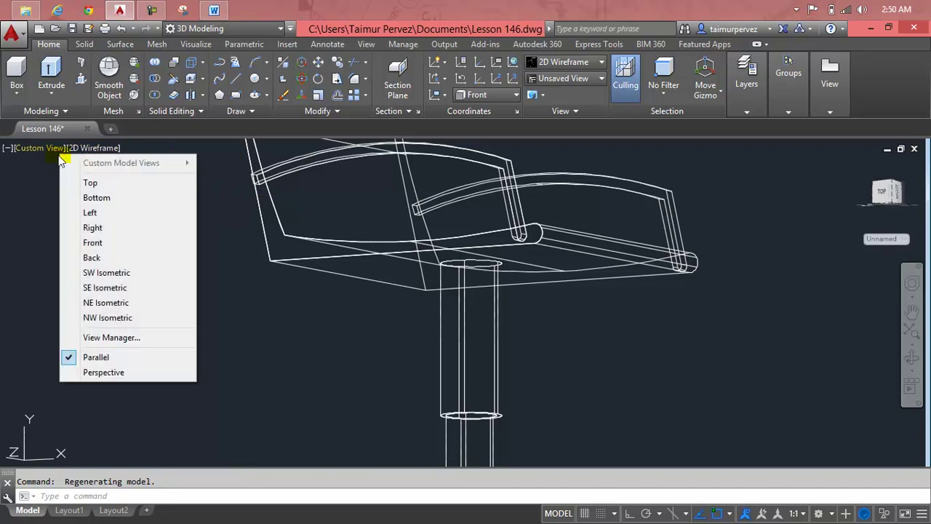
pyautogui.click(69, 182)
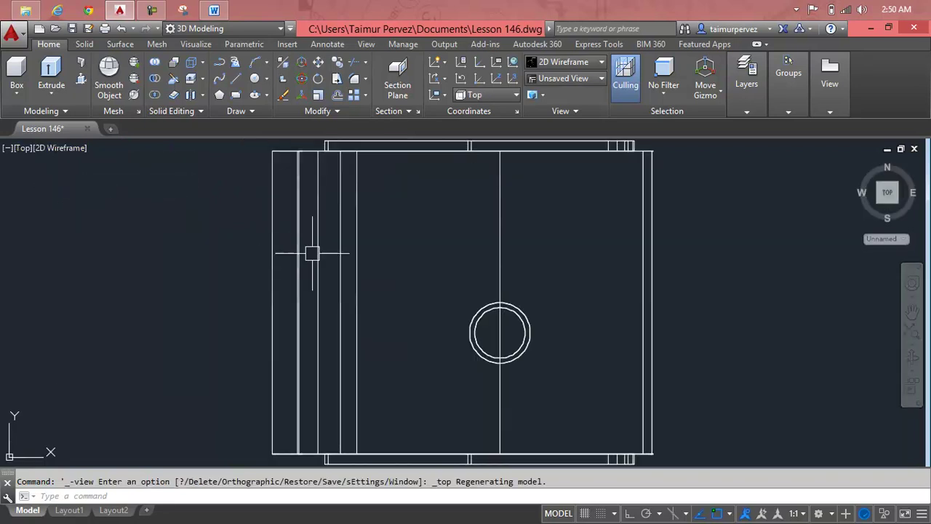
pyautogui.scroll(-2, 334, 265)
pyautogui.scroll(4, 443, 293)
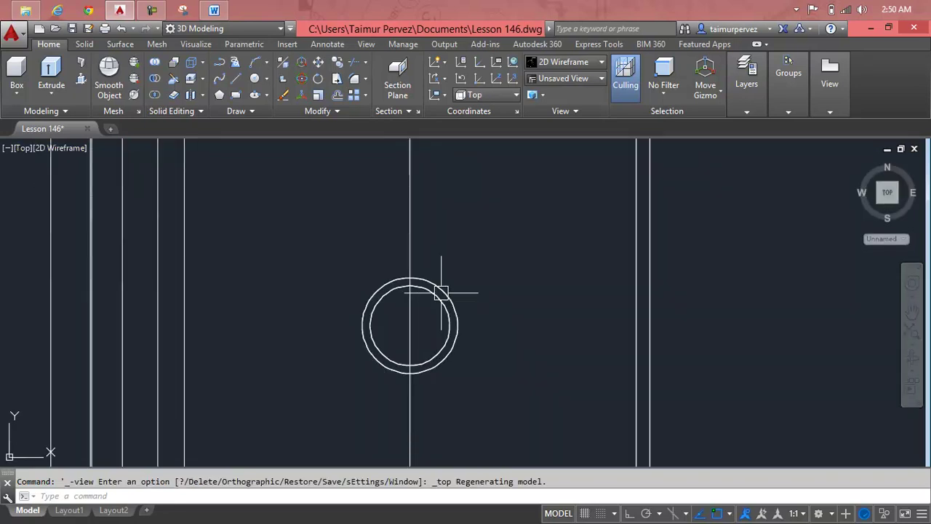
pyautogui.scroll(-2, 442, 292)
pyautogui.press('Escape')
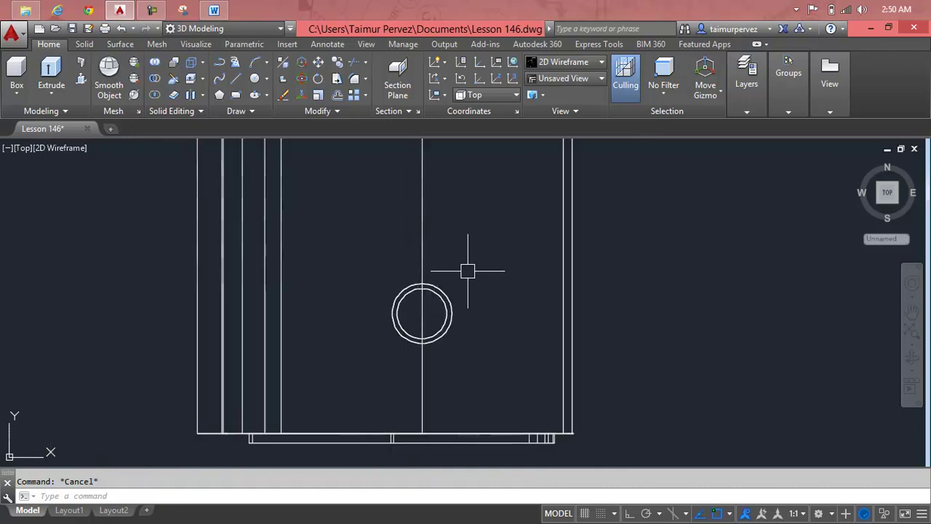
pyautogui.write('m')
# Move the post's circle from its centre to the seat centre, then return to isometric.
pyautogui.press('Return')
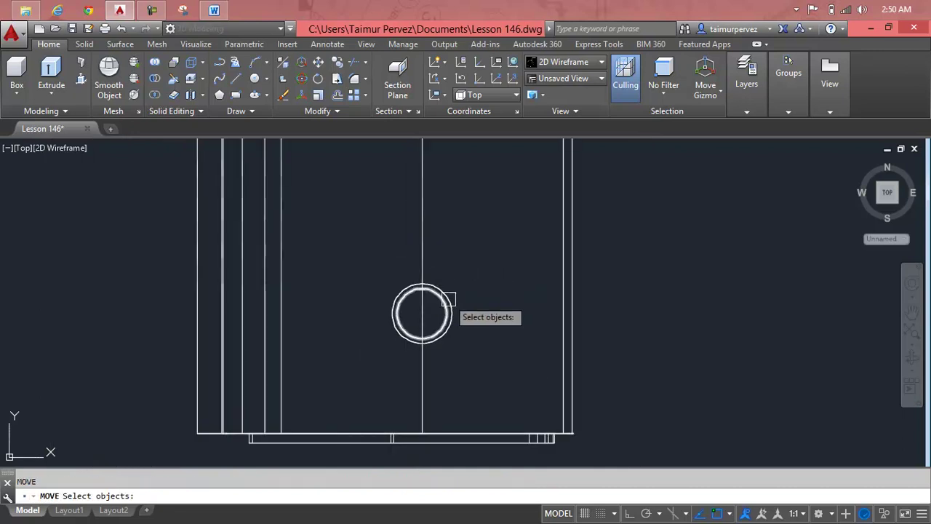
pyautogui.click(481, 277)
pyautogui.click(446, 304)
pyautogui.press('Return')
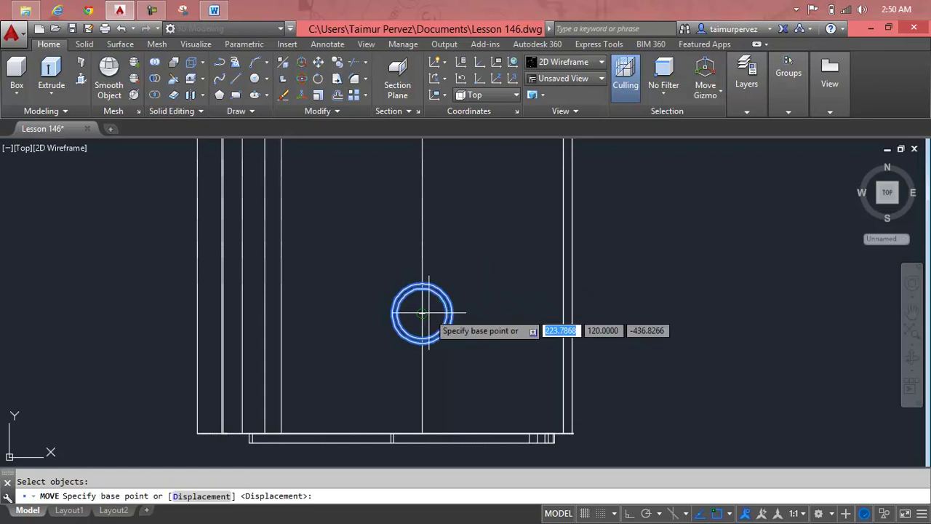
pyautogui.click(425, 313)
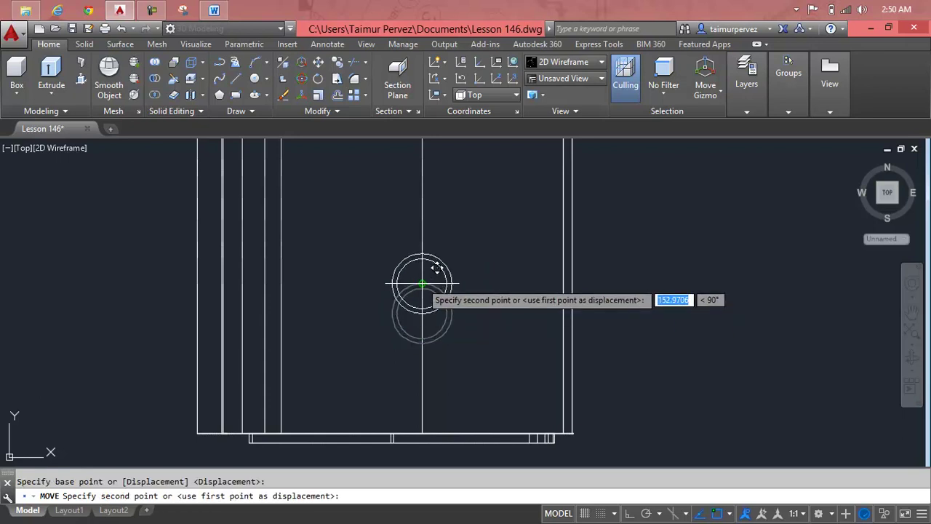
pyautogui.click(422, 282)
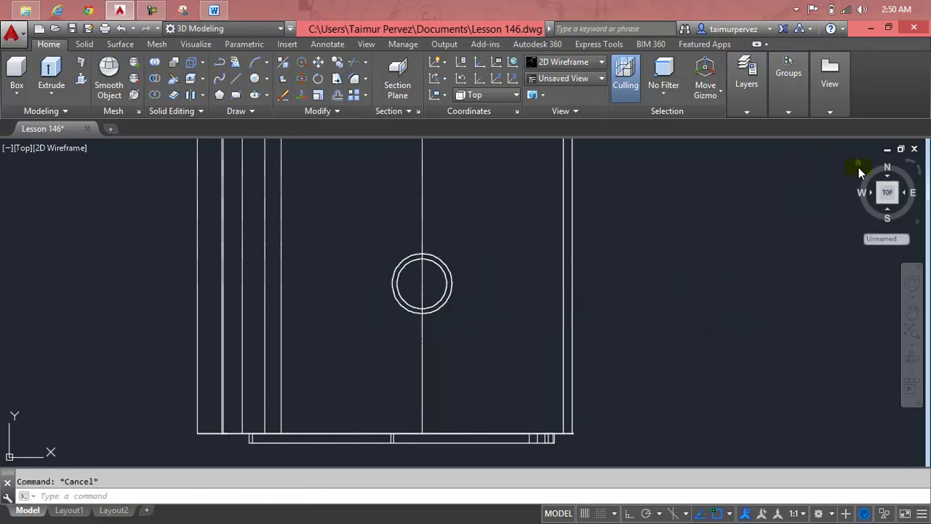
pyautogui.click(859, 164)
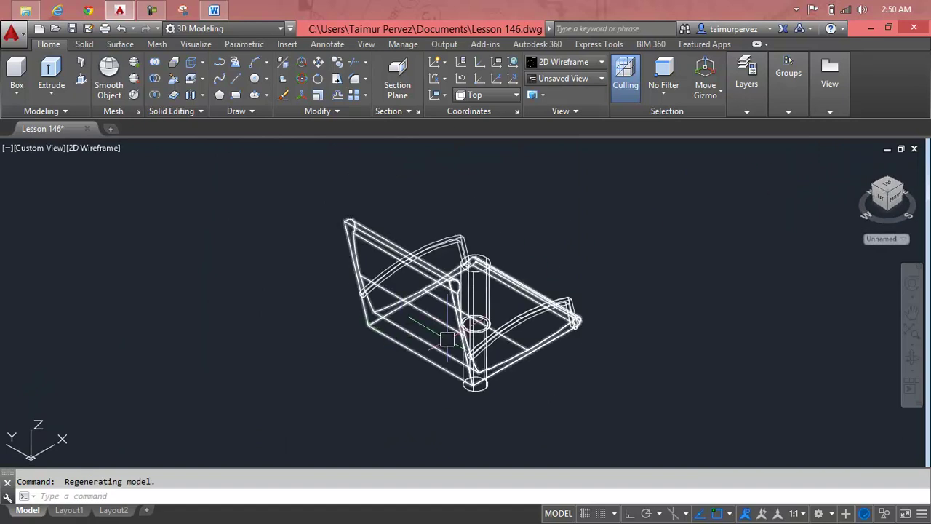
# Move both post cylinders along +Z so the post stands centred beneath the seat.
pyautogui.scroll(4, 479, 271)
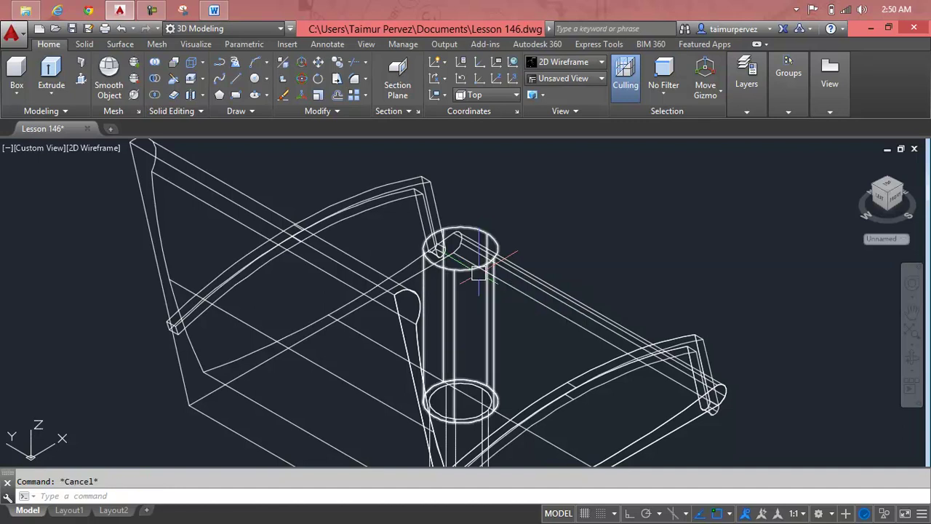
pyautogui.write('m')
pyautogui.press('Return')
pyautogui.click(483, 291)
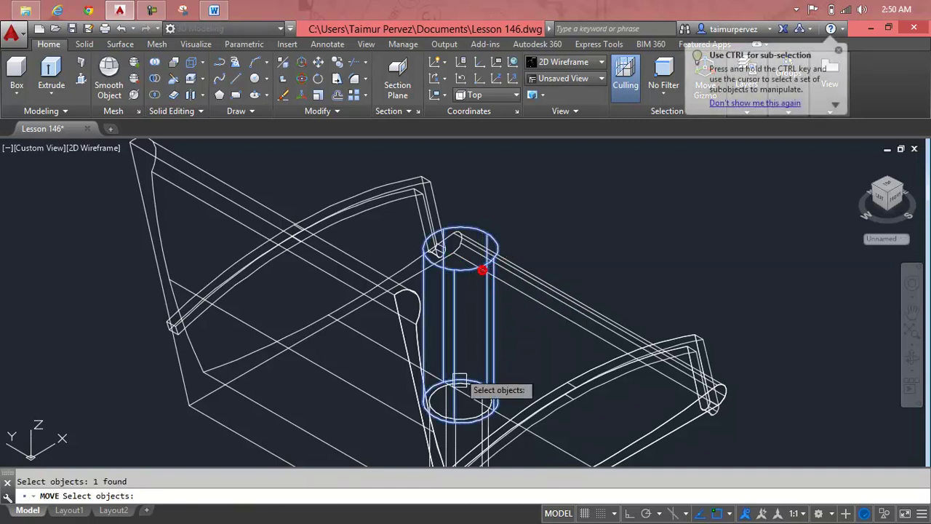
pyautogui.scroll(-3, 458, 345)
pyautogui.scroll(-1, 456, 346)
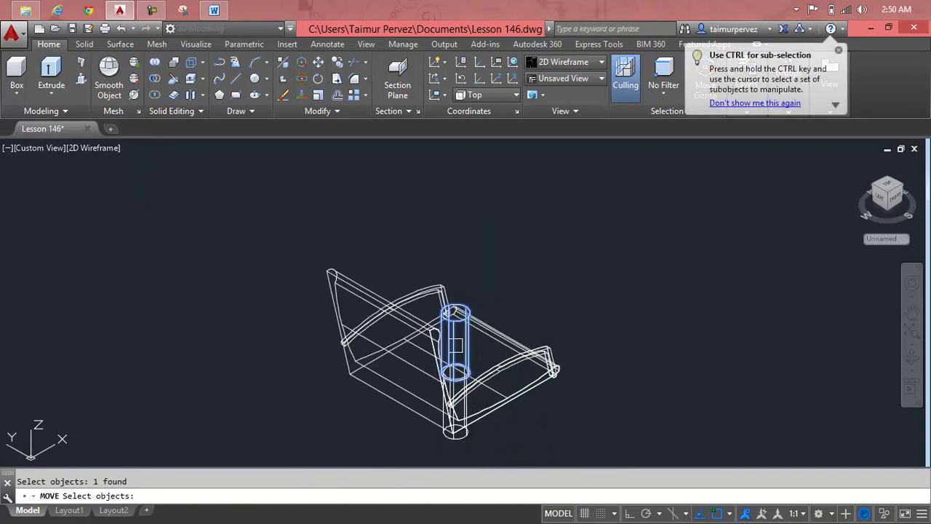
pyautogui.click(464, 431)
pyautogui.press('Return')
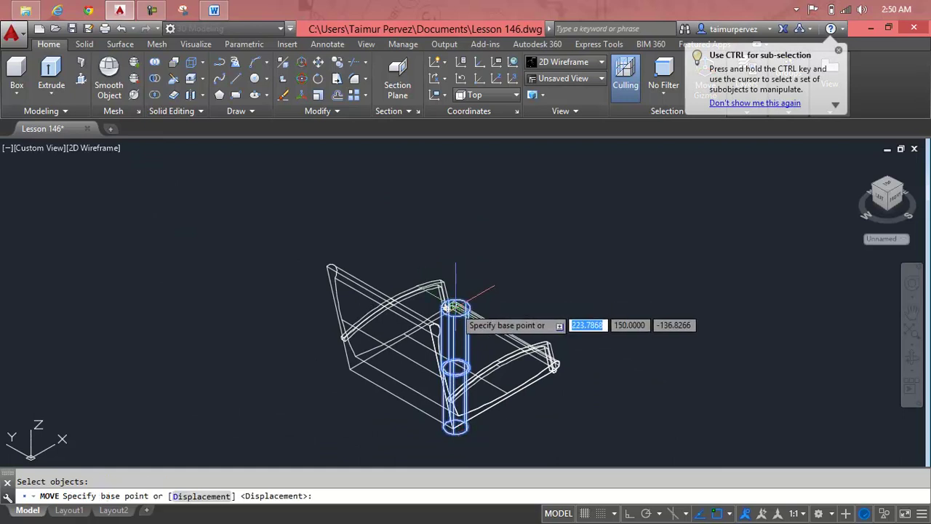
pyautogui.scroll(5, 456, 307)
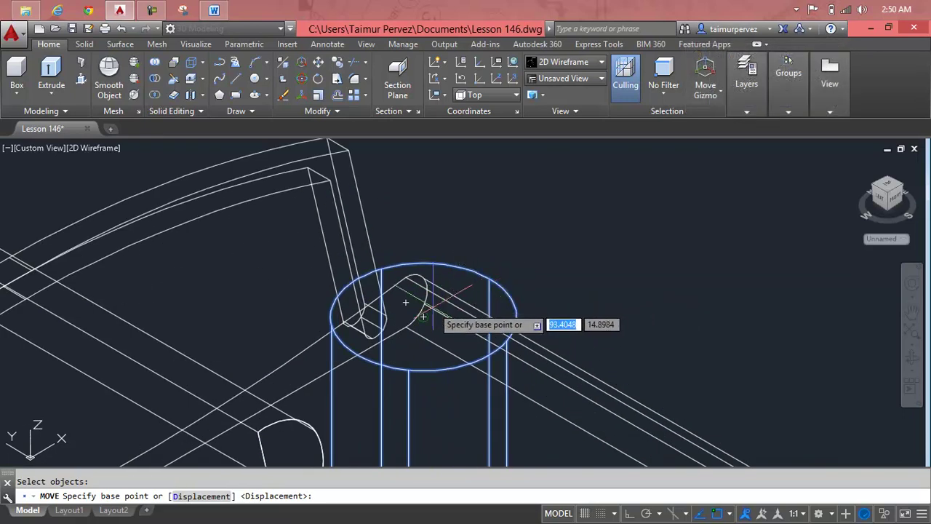
pyautogui.click(421, 316)
pyautogui.scroll(-5, 420, 379)
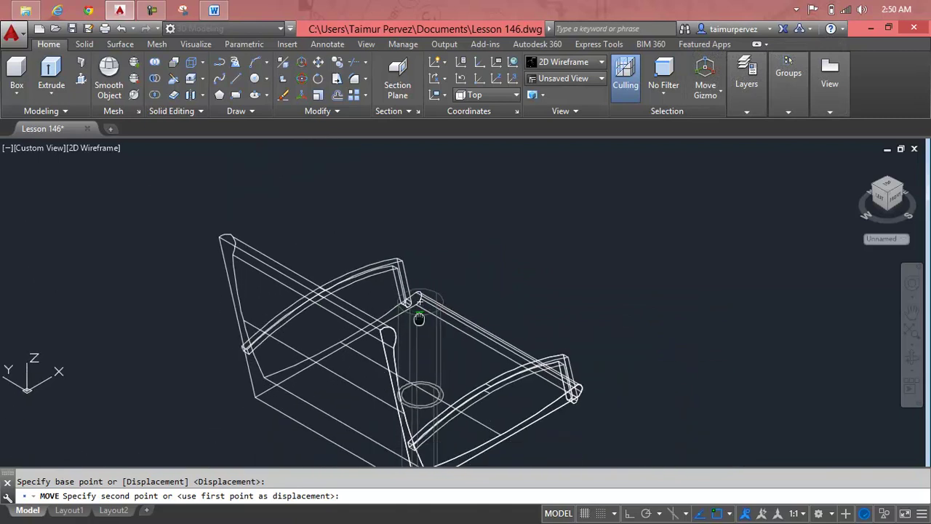
pyautogui.scroll(5, 429, 371)
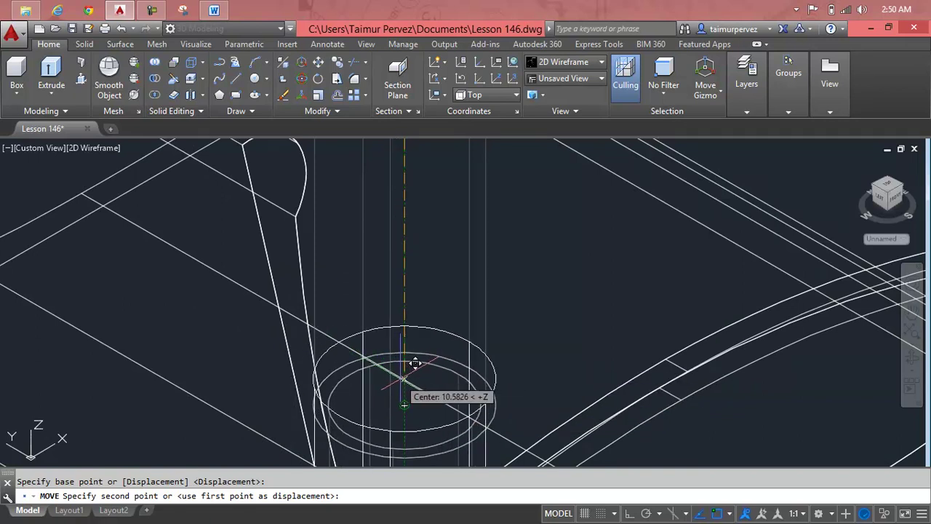
pyautogui.click(417, 362)
pyautogui.scroll(-3, 469, 344)
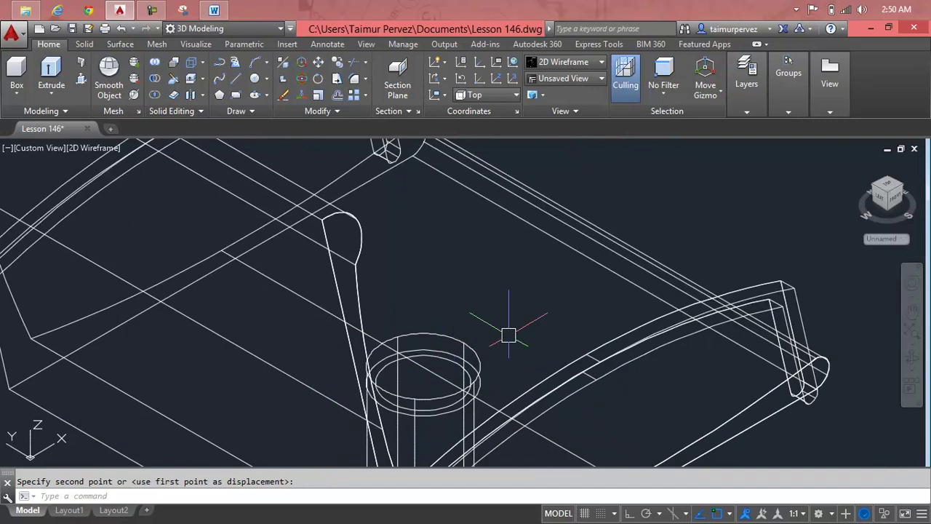
pyautogui.scroll(-3, 539, 262)
pyautogui.press('Escape')
pyautogui.moveTo(606, 393)
pyautogui.keyDown('shift'); pyautogui.mouseDown(button='middle')
pyautogui.moveTo(448, 233)
pyautogui.moveTo(375, 316)
pyautogui.mouseUp(button='middle'); pyautogui.keyUp('shift')
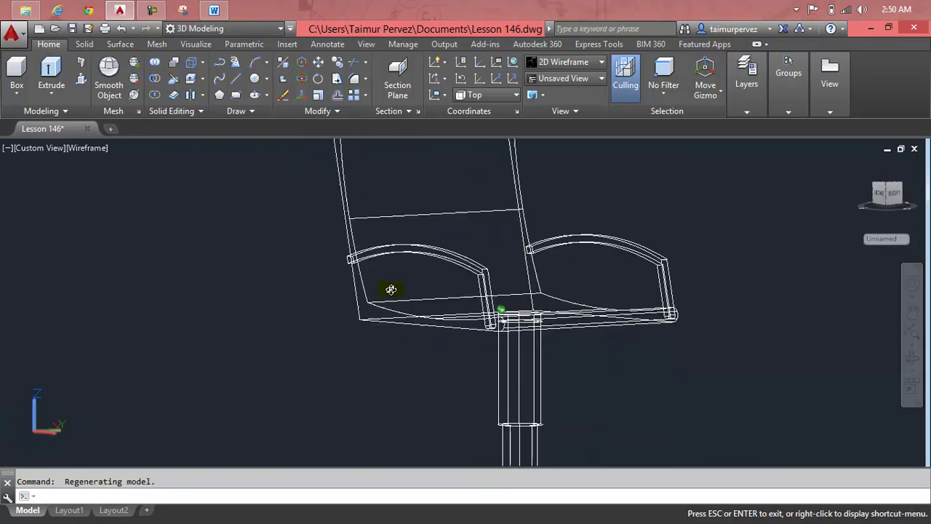
# Shade the chair in the Realistic visual style and orbit to see the seat's underside.
pyautogui.click(557, 62)
pyautogui.click(718, 95)
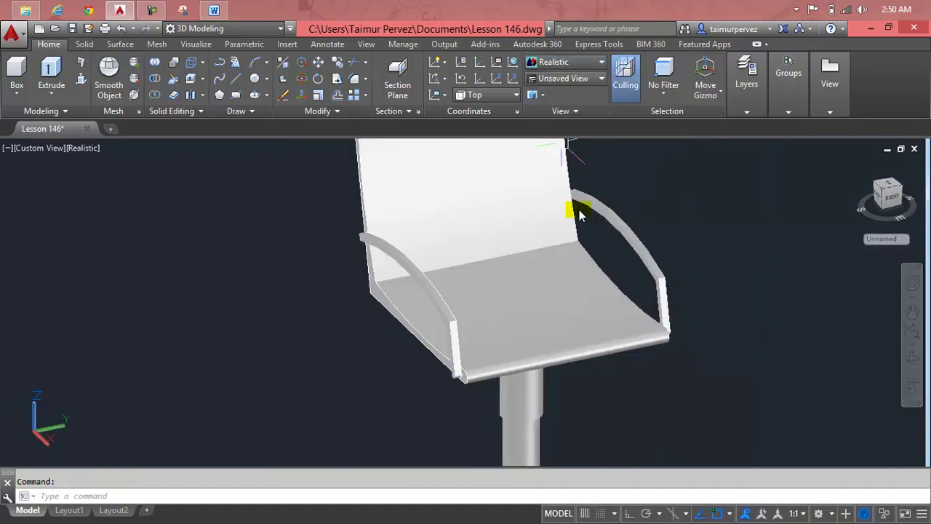
pyautogui.moveTo(554, 429)
pyautogui.keyDown('shift'); pyautogui.mouseDown(button='middle')
pyautogui.moveTo(560, 337)
pyautogui.moveTo(594, 394)
pyautogui.moveTo(549, 347)
pyautogui.moveTo(528, 270)
pyautogui.mouseUp(button='middle'); pyautogui.keyUp('shift')
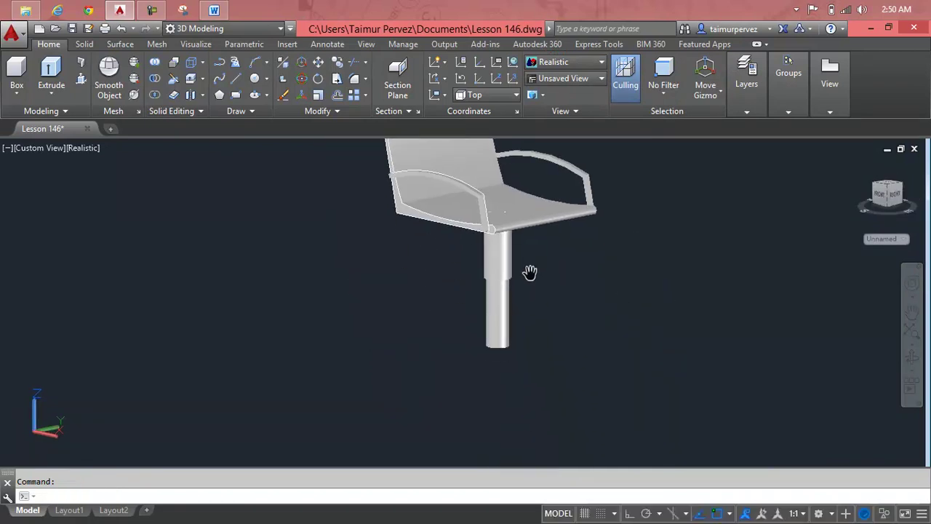
# Switch to the Front view in 2D Wireframe and zoom into the post base.
pyautogui.click(26, 148)
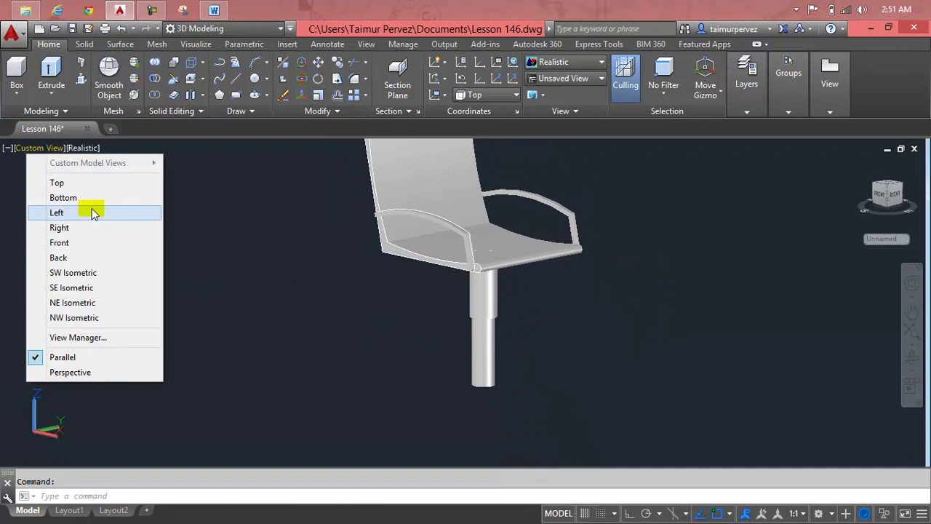
pyautogui.click(88, 241)
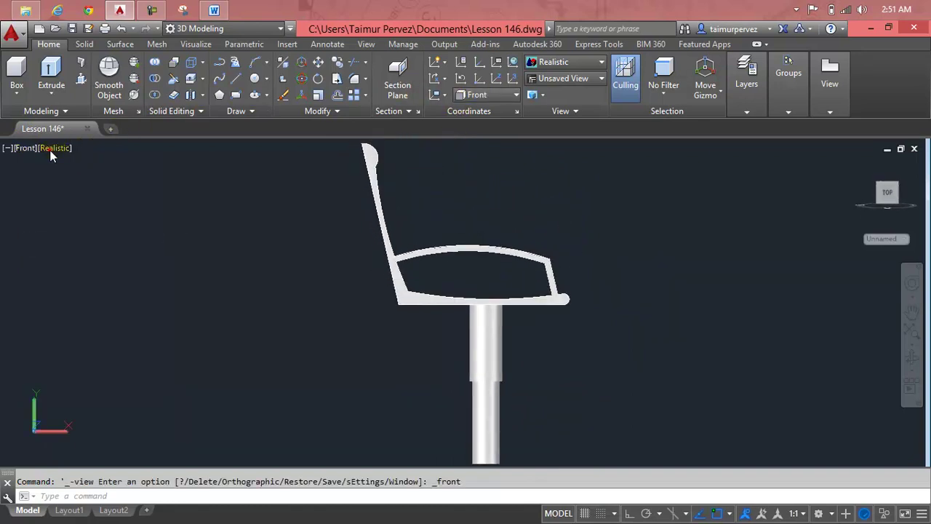
pyautogui.click(50, 150)
pyautogui.click(121, 187)
pyautogui.moveTo(531, 364); pyautogui.dragTo(484, 246, button='middle')
pyautogui.scroll(2, 457, 350)
pyautogui.scroll(2, 456, 349)
pyautogui.scroll(1, 456, 346)
# Draw a three-point arc from the post's bottom corner curving outward and down.
pyautogui.press('Escape')
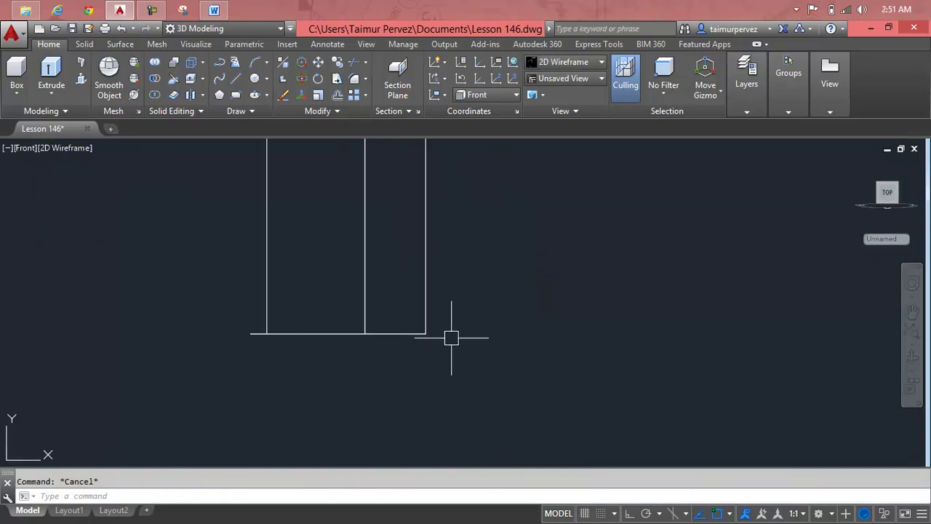
pyautogui.write('a')
pyautogui.press('Return')
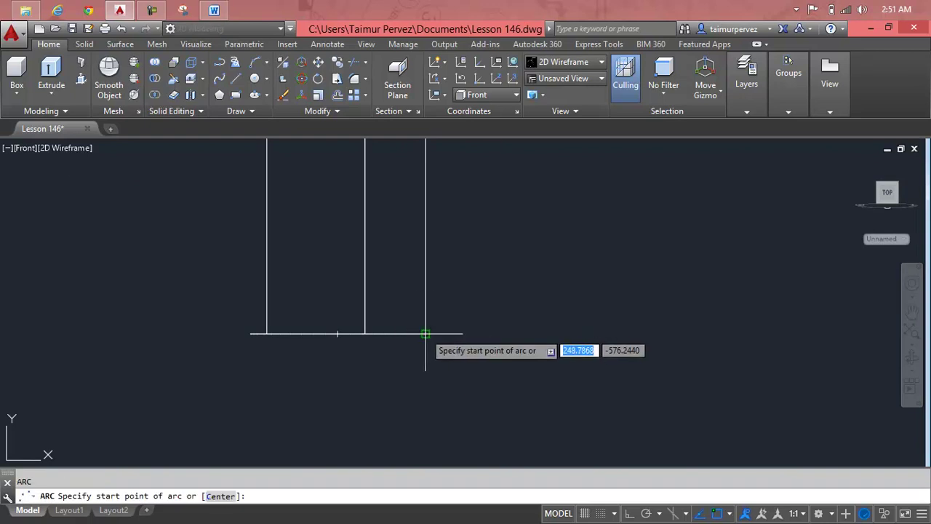
pyautogui.click(427, 333)
pyautogui.scroll(-3, 557, 356)
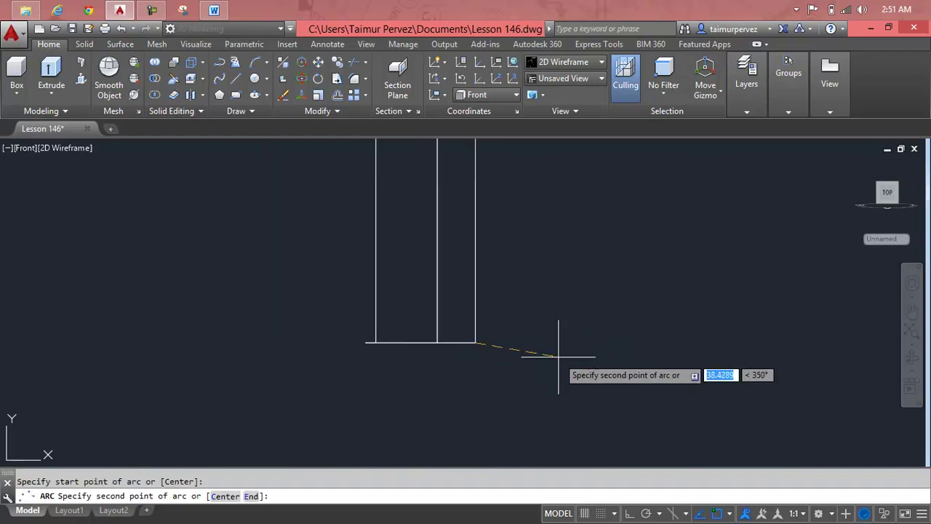
pyautogui.scroll(-3, 558, 356)
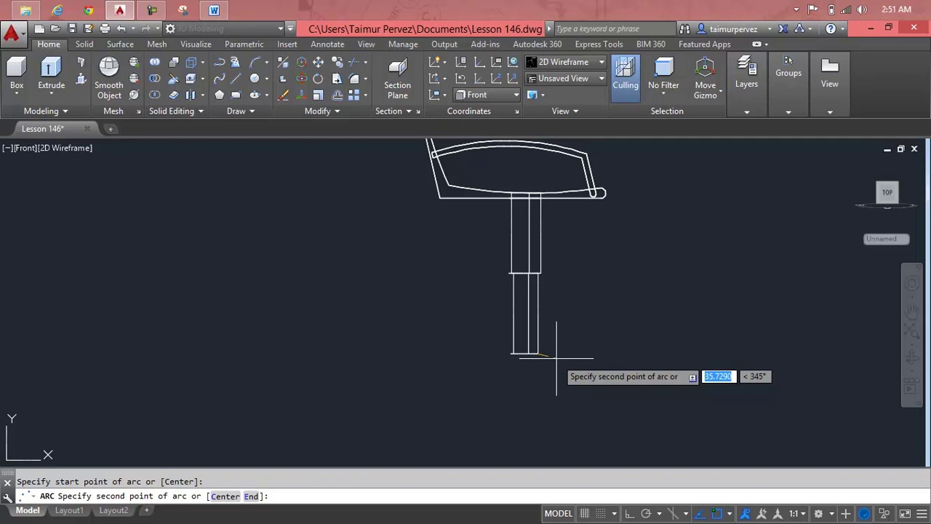
pyautogui.click(558, 356)
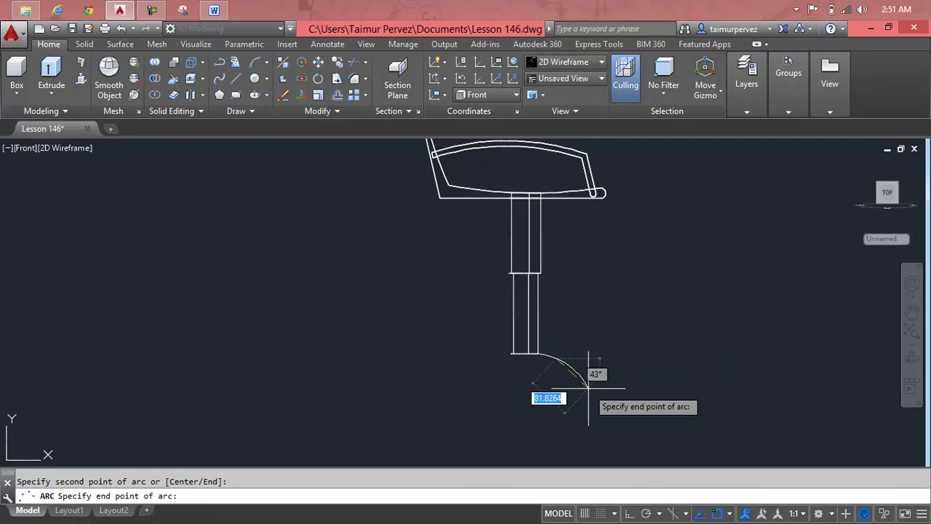
pyautogui.click(590, 389)
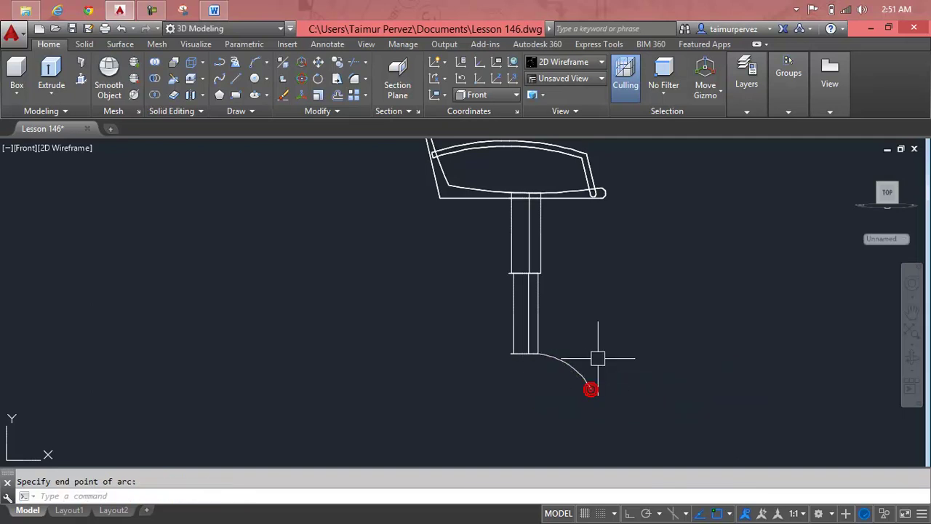
pyautogui.scroll(5, 582, 381)
pyautogui.scroll(3, 565, 352)
pyautogui.press('Escape')
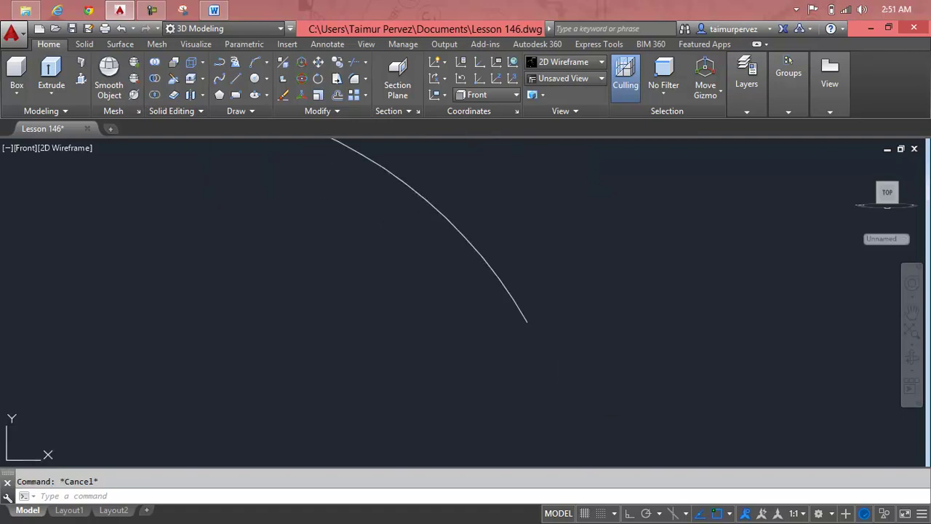
# Draw a 2 by 2 rectangle beside the post base, then erase it.
pyautogui.press('Escape')
pyautogui.press('Return')
pyautogui.click(575, 362)
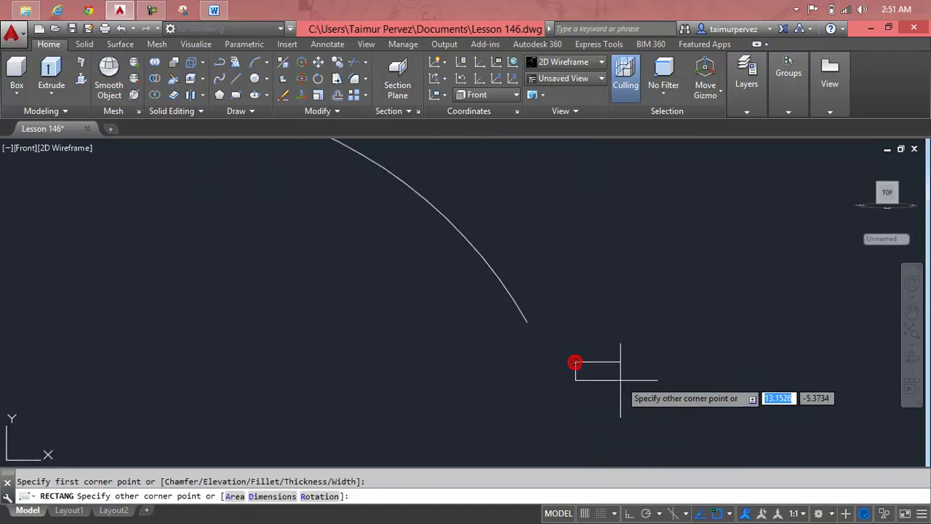
pyautogui.write('@2')
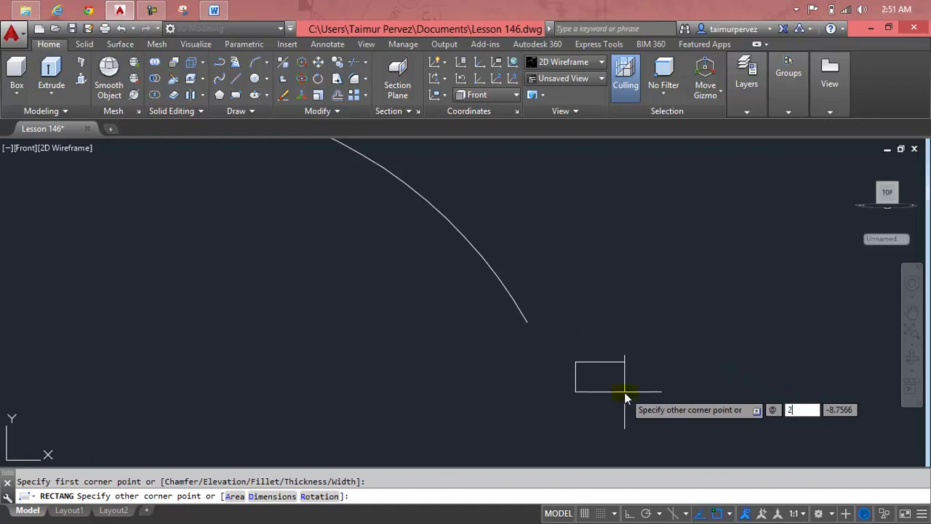
pyautogui.press('Tab')
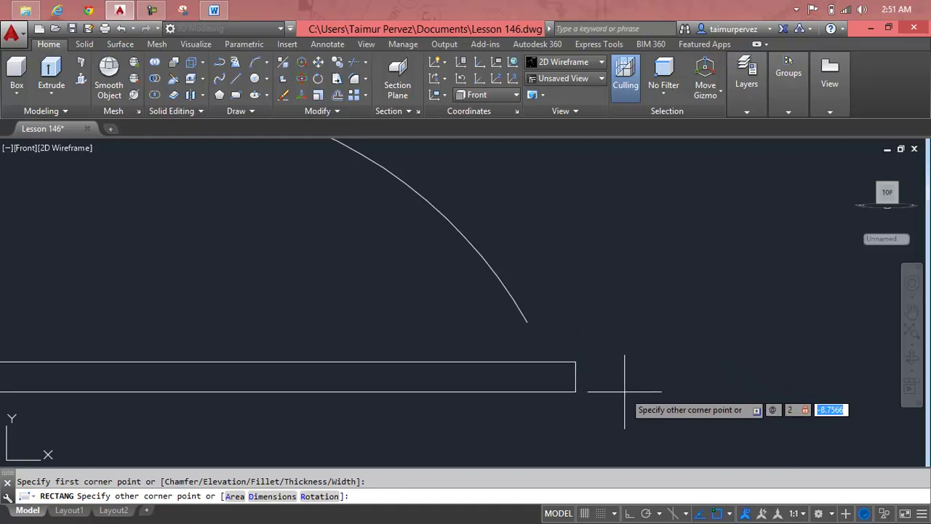
pyautogui.write('2')
pyautogui.press('Return')
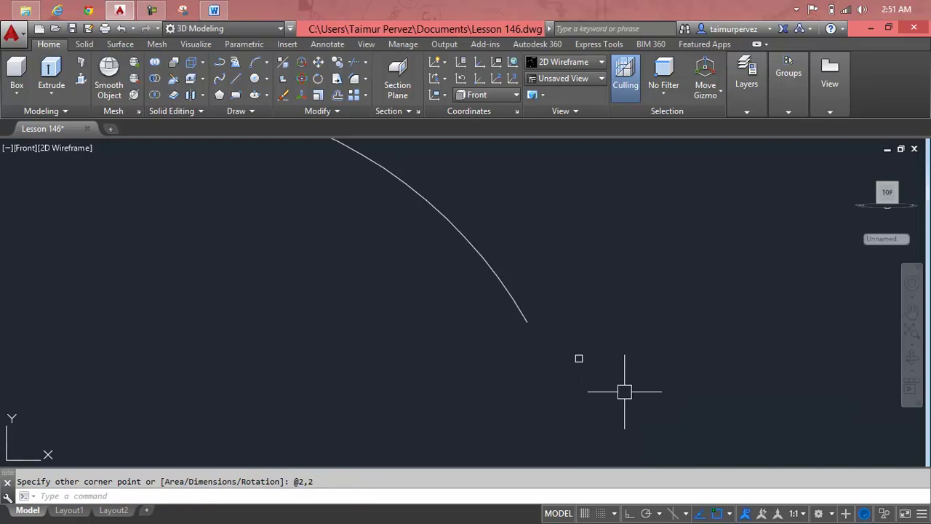
pyautogui.click(578, 356)
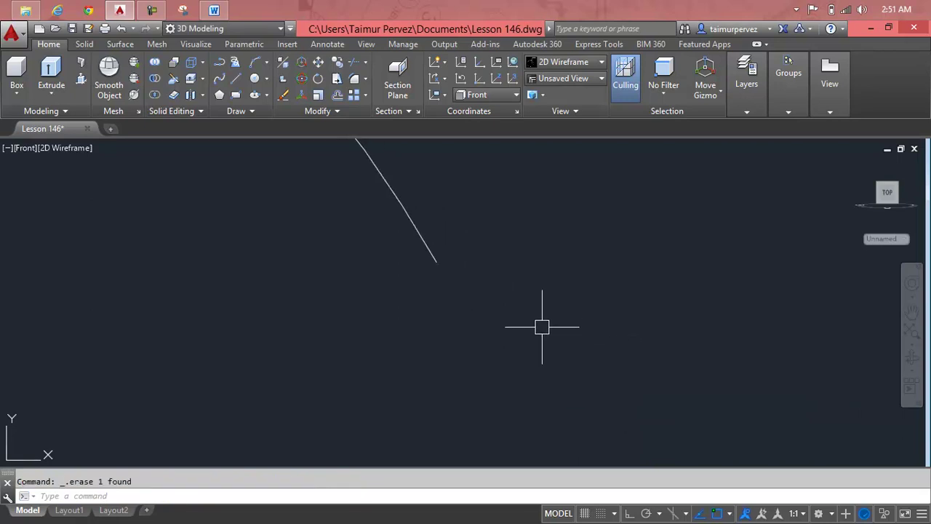
pyautogui.click(25, 148)
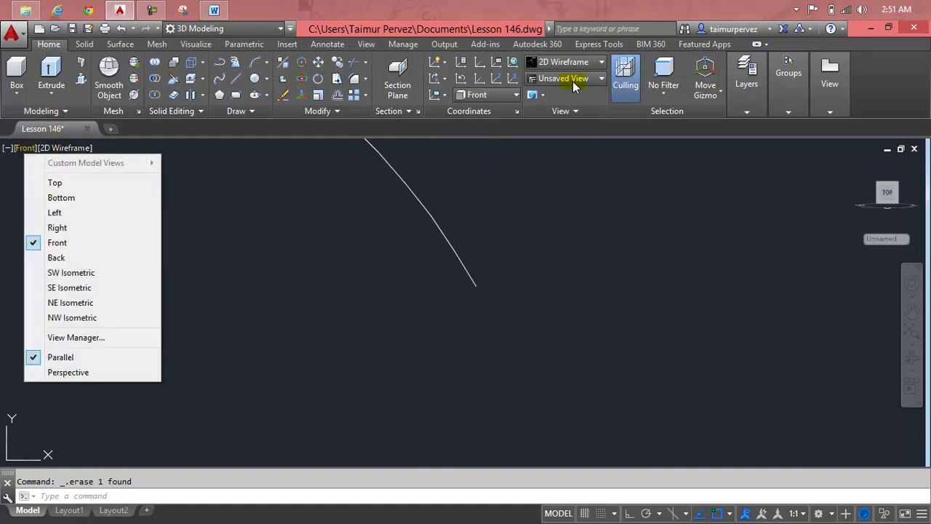
# Switch to Top view, tilt to an isometric view with the ViewCube, and zoom into the base.
pyautogui.click(44, 183)
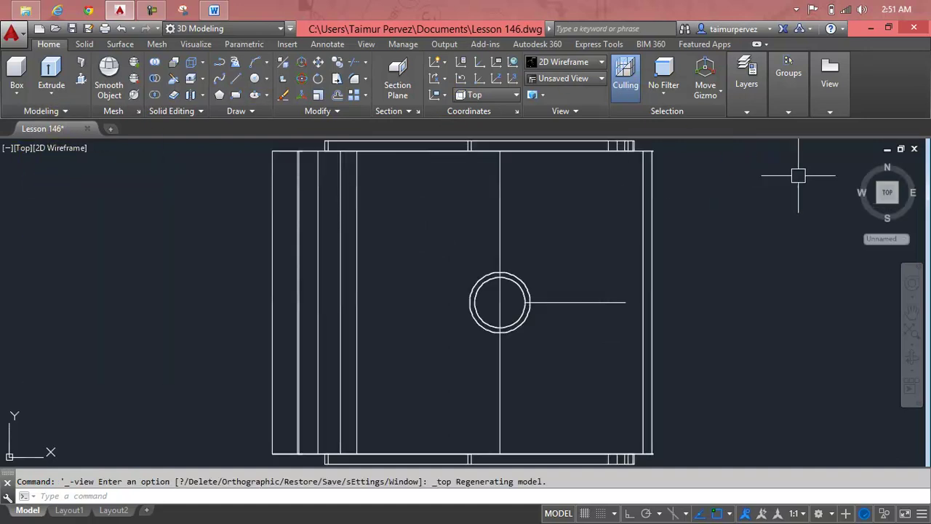
pyautogui.moveTo(886, 192)
pyautogui.click(858, 168)
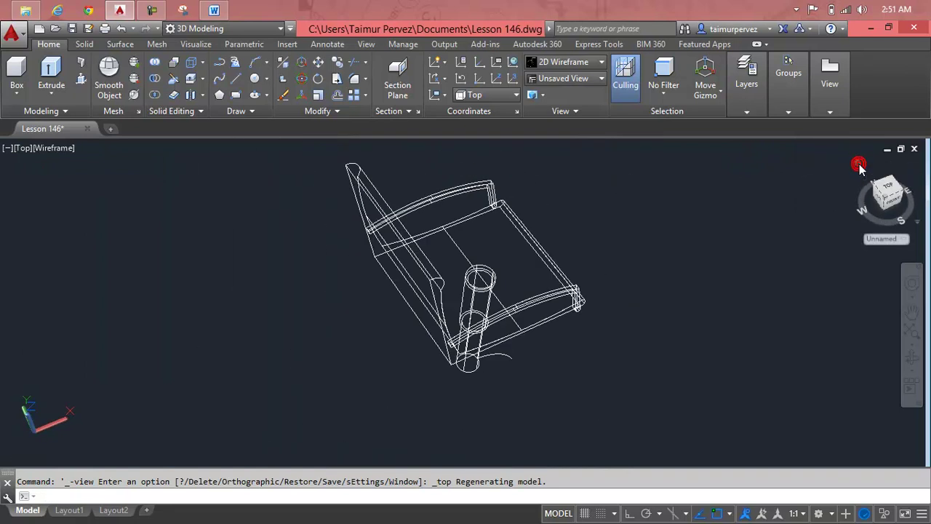
pyautogui.scroll(6, 529, 382)
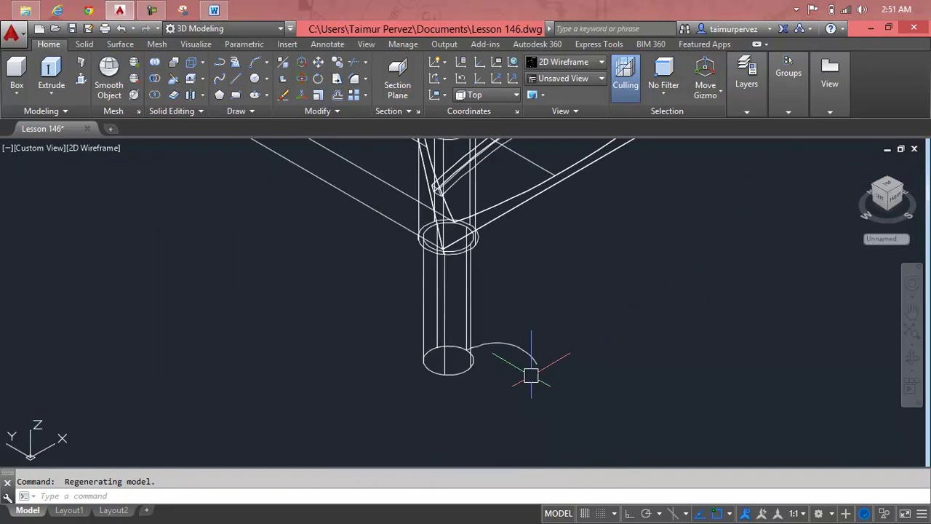
pyautogui.scroll(6, 538, 377)
pyautogui.write('rec')
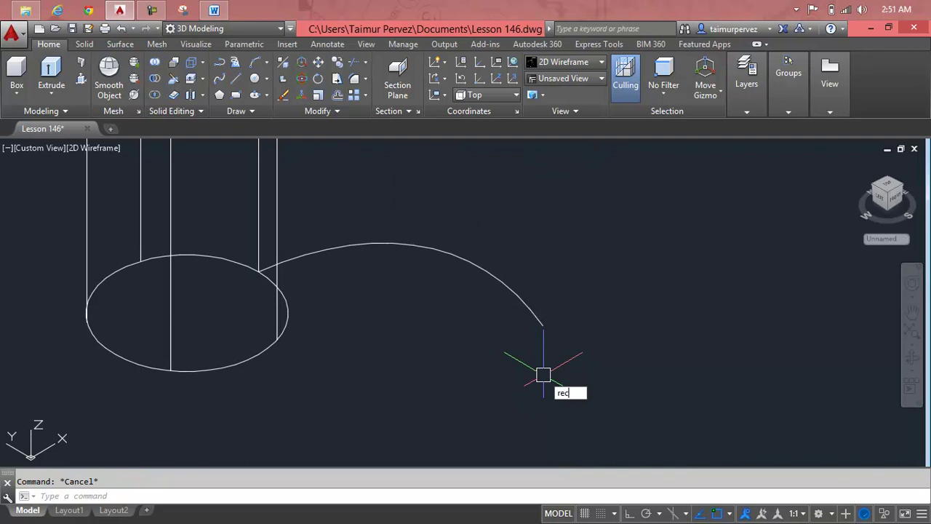
# Draw a 4 by 4 rectangle near the arc's end.
pyautogui.press('Return')
pyautogui.click(555, 358)
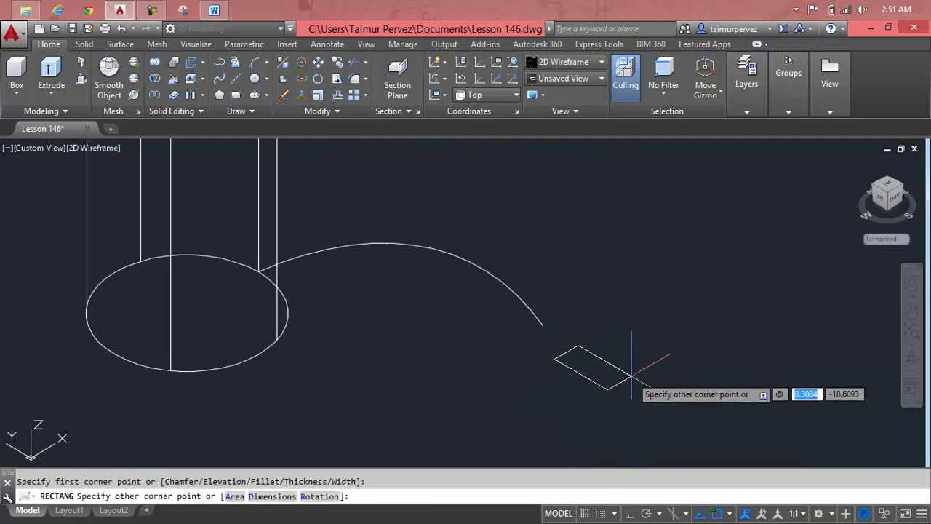
pyautogui.write('4')
pyautogui.press('Tab')
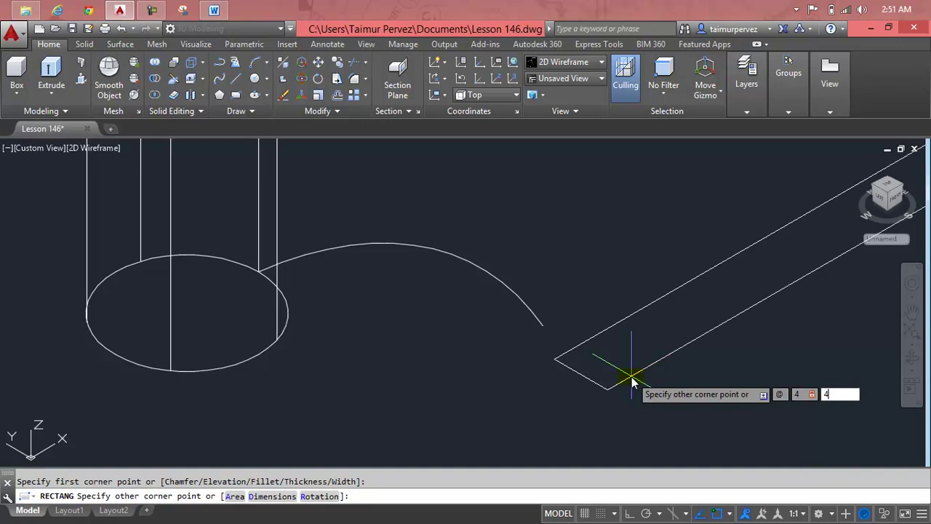
pyautogui.press('Return')
pyautogui.scroll(3, 549, 367)
pyautogui.press('Escape')
pyautogui.scroll(2, 558, 342)
pyautogui.scroll(2, 564, 335)
pyautogui.scroll(2, 582, 327)
pyautogui.scroll(-2, 616, 356)
pyautogui.scroll(-2, 615, 355)
pyautogui.scroll(-2, 615, 355)
pyautogui.scroll(2, 616, 355)
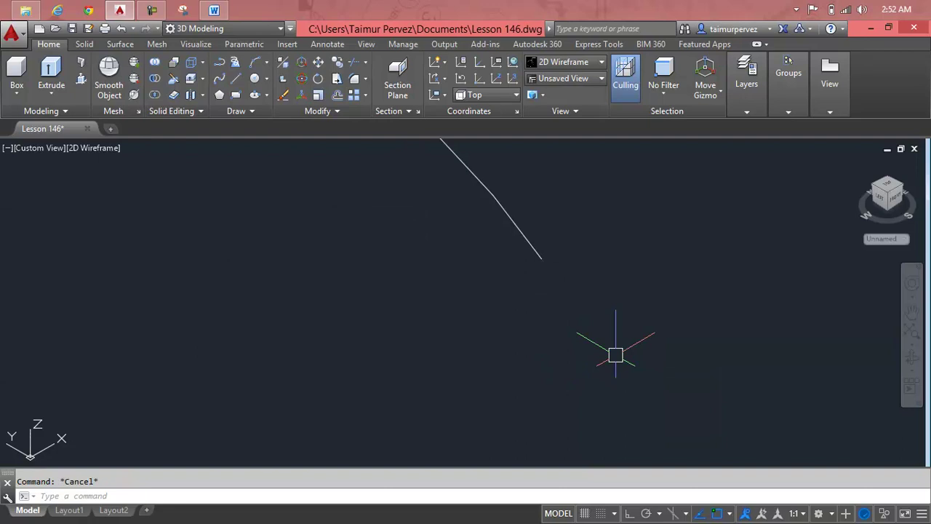
# Draw a 10 by 10 square just below the arc's outer end.
pyautogui.write('rec')
pyautogui.press('Return')
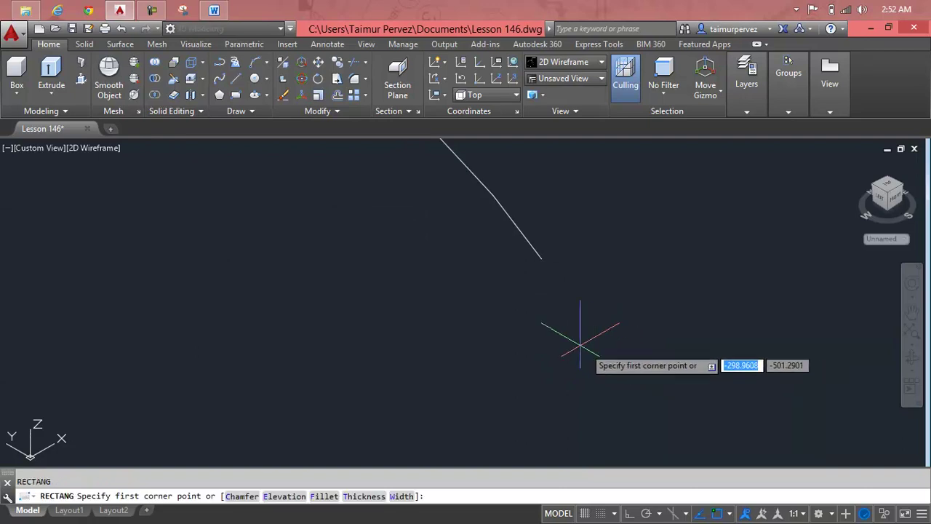
pyautogui.click(579, 344)
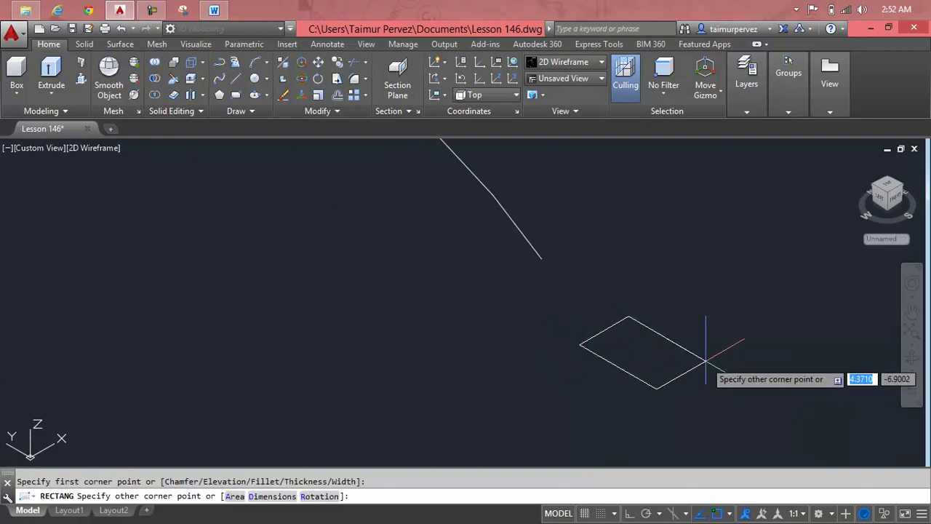
pyautogui.write('@10')
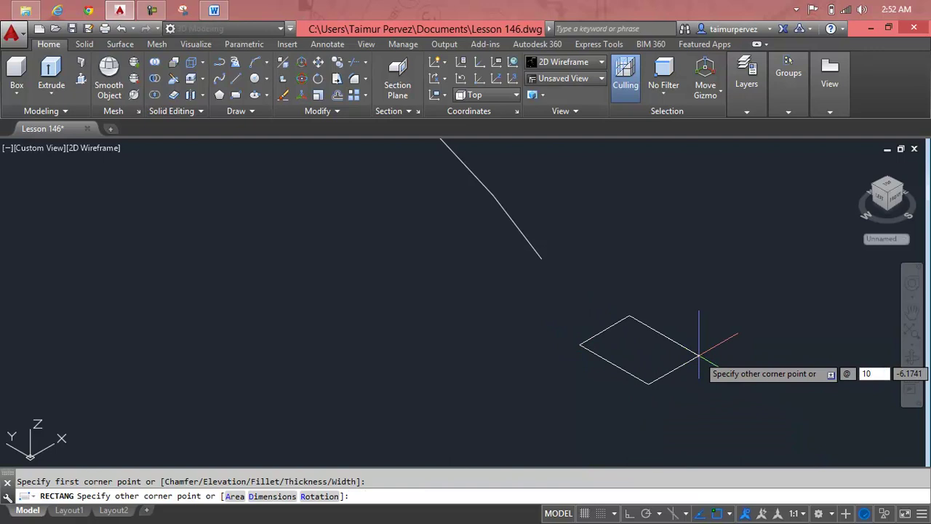
pyautogui.press('Tab')
pyautogui.press('Return')
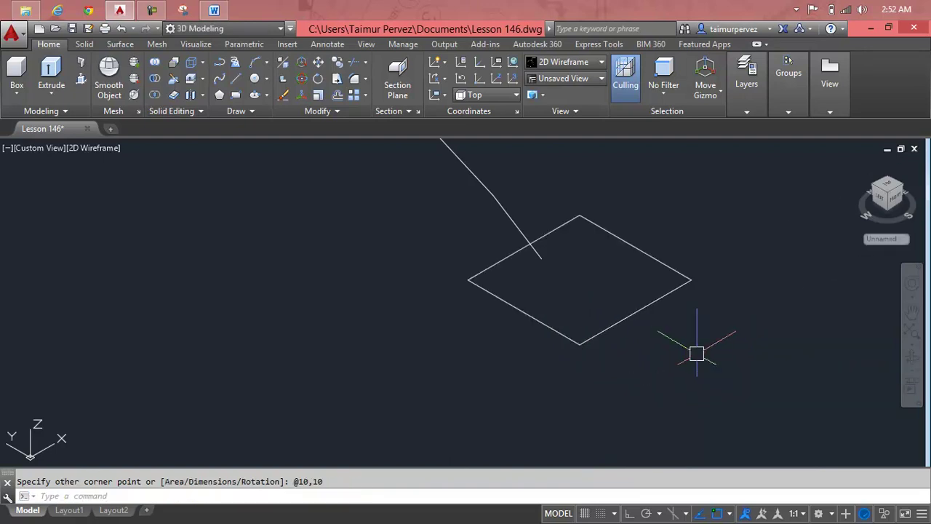
pyautogui.keyDown('shift'); pyautogui.moveTo(614, 327); pyautogui.dragTo(611, 357, button='middle'); pyautogui.keyUp('shift')
pyautogui.scroll(-5, 611, 357)
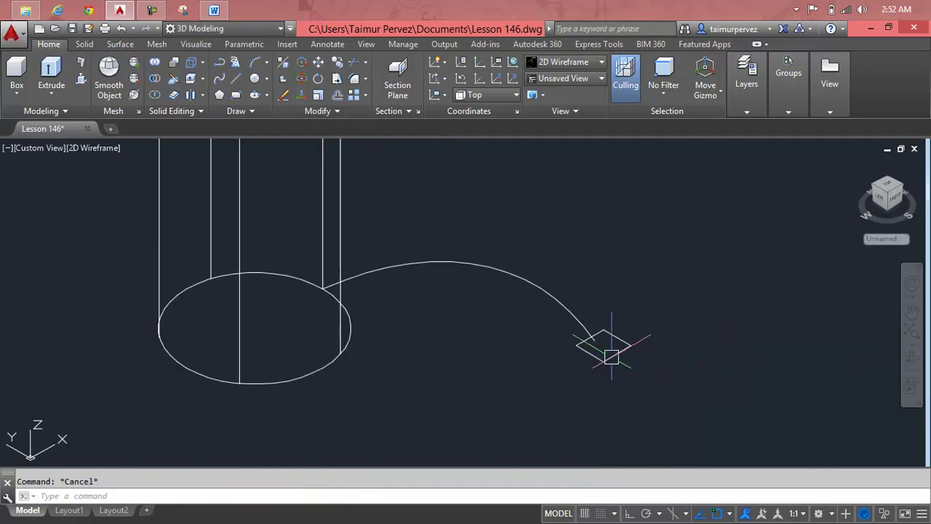
pyautogui.scroll(5, 613, 354)
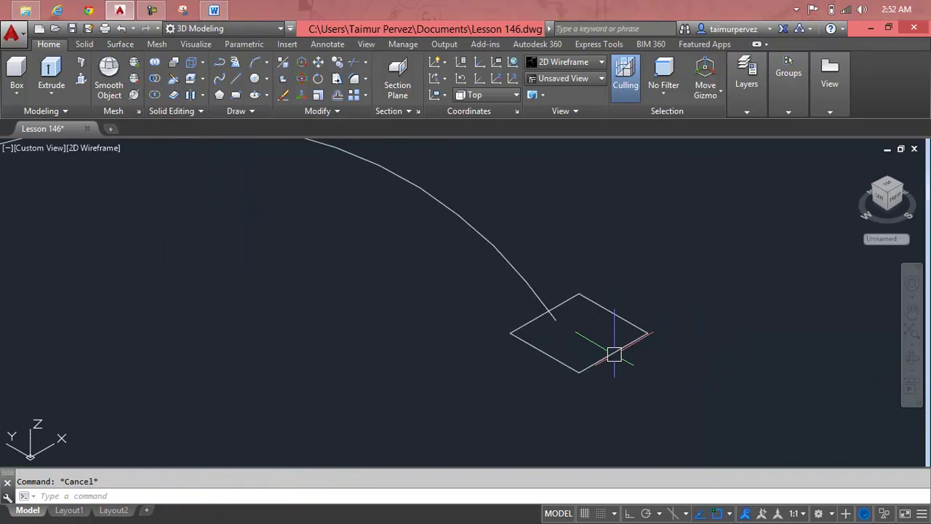
# Draw two lines between opposite edge midpoints to divide the square into quarters.
pyautogui.press('Return')
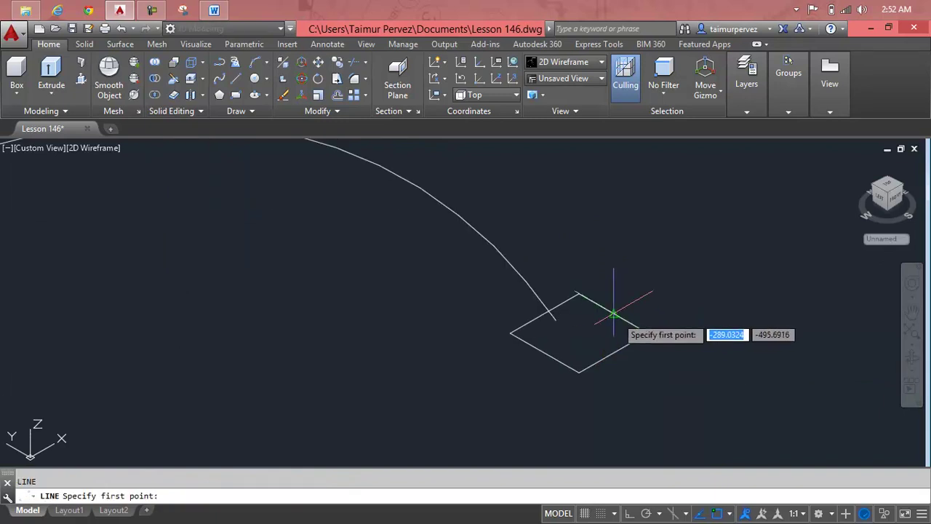
pyautogui.click(611, 314)
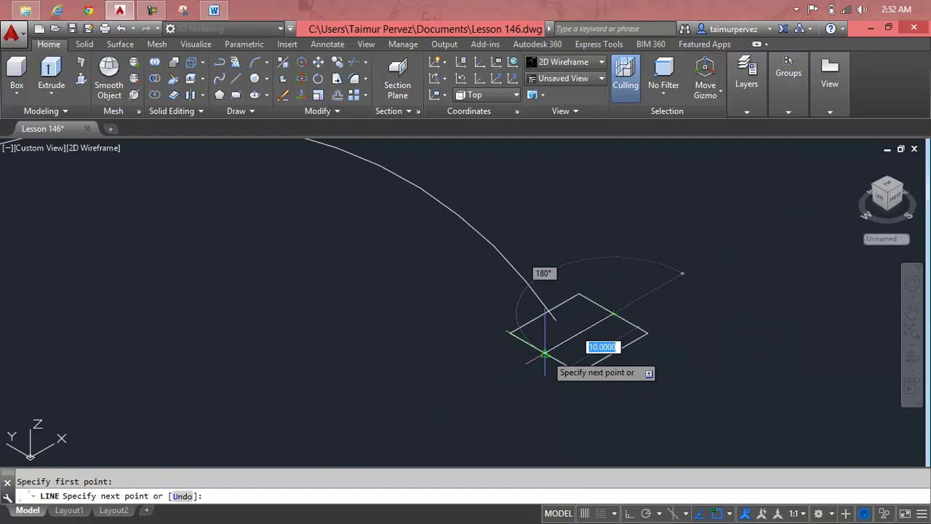
pyautogui.click(545, 353)
pyautogui.rightClick(544, 355)
pyautogui.press('Return')
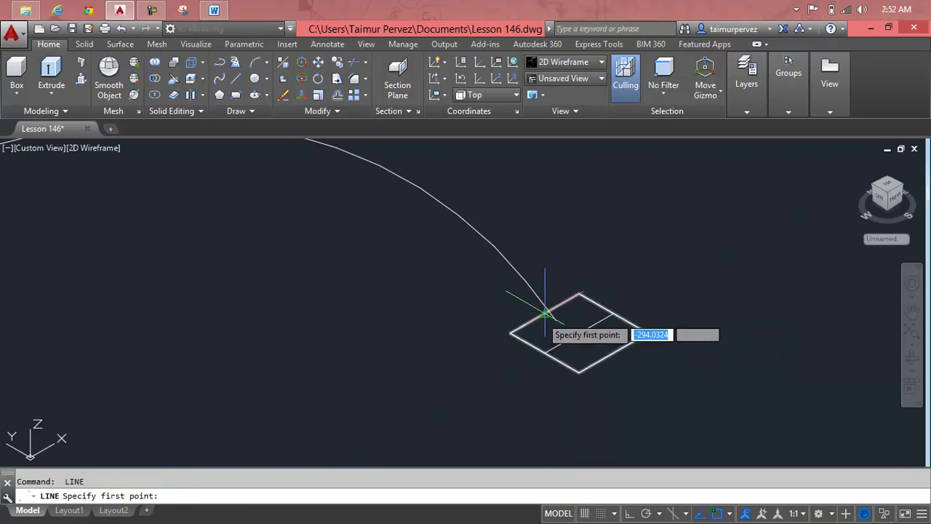
pyautogui.click(547, 312)
pyautogui.click(613, 352)
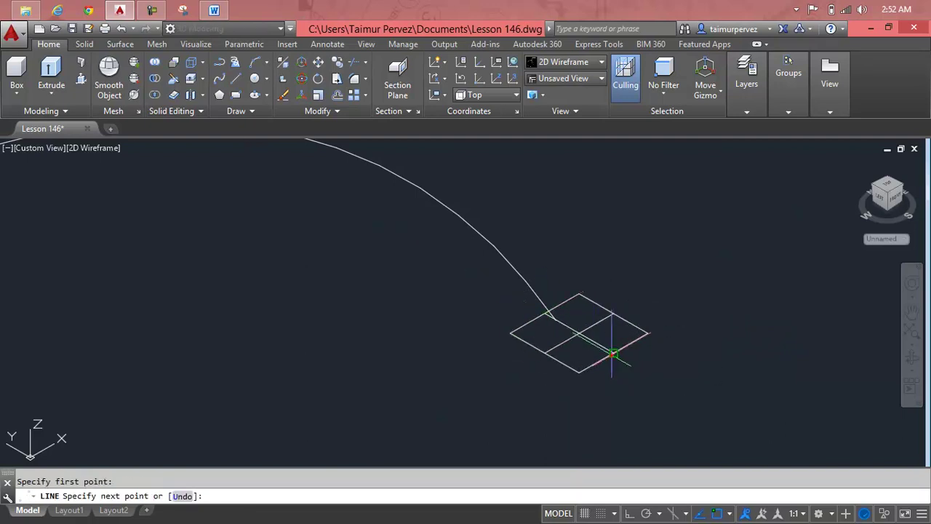
pyautogui.rightClick(659, 304)
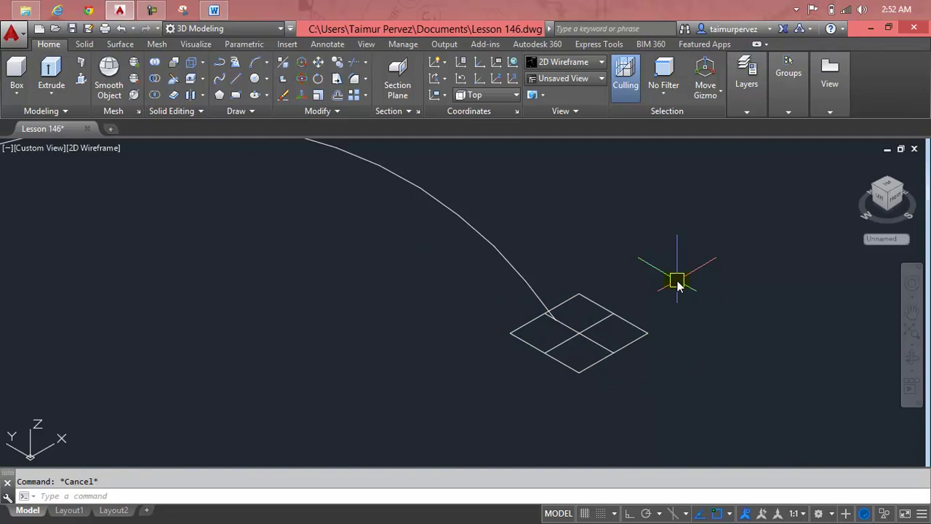
# Copy the quartered square twice to spots beside it.
pyautogui.write('Co')
pyautogui.press('Return')
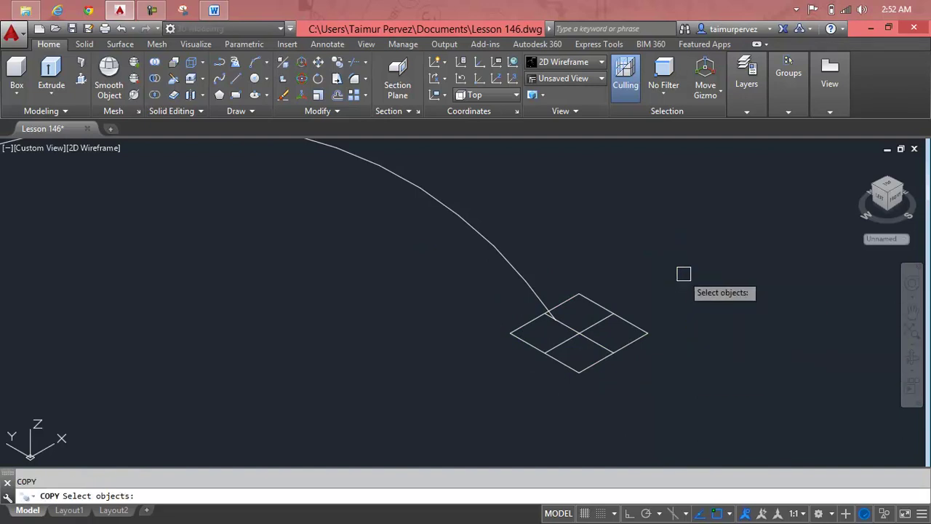
pyautogui.click(685, 273)
pyautogui.click(622, 344)
pyautogui.press('Return')
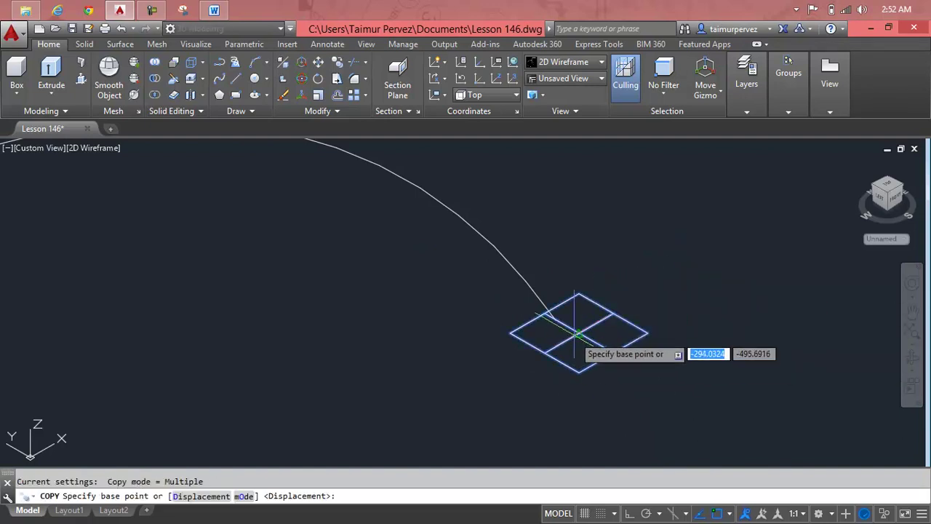
pyautogui.click(577, 334)
pyautogui.click(692, 283)
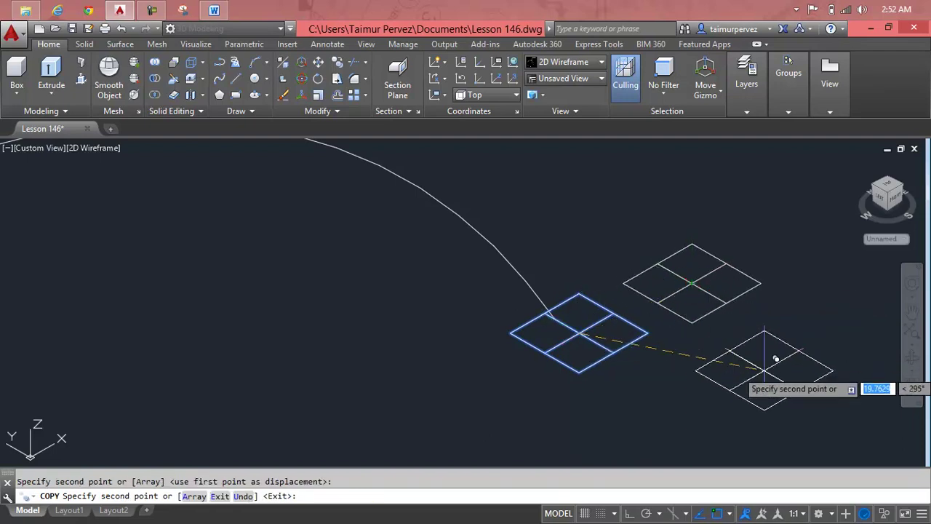
pyautogui.click(818, 341)
pyautogui.press('Escape')
# Move the original square so the arc ends at its centre.
pyautogui.scroll(2, 616, 345)
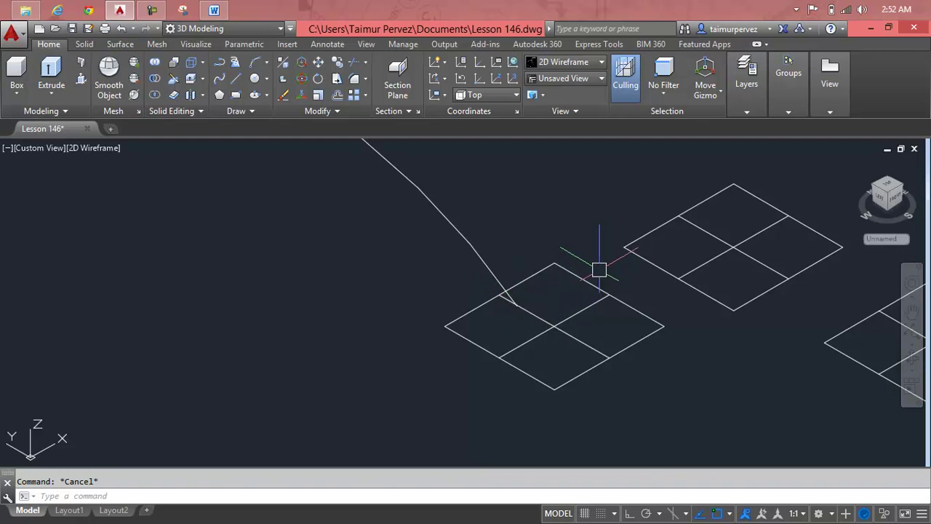
pyautogui.write('m')
pyautogui.press('Return')
pyautogui.click(596, 250)
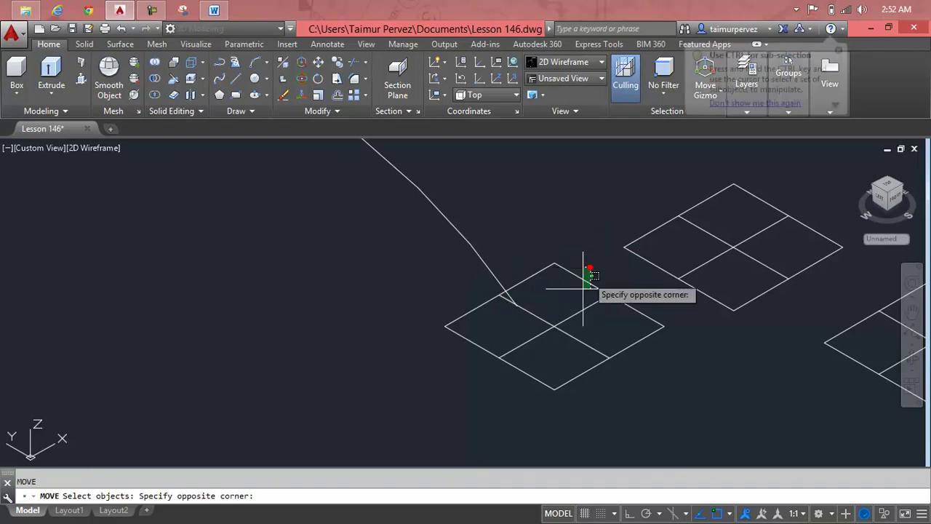
pyautogui.click(565, 340)
pyautogui.press('Return')
pyautogui.click(554, 327)
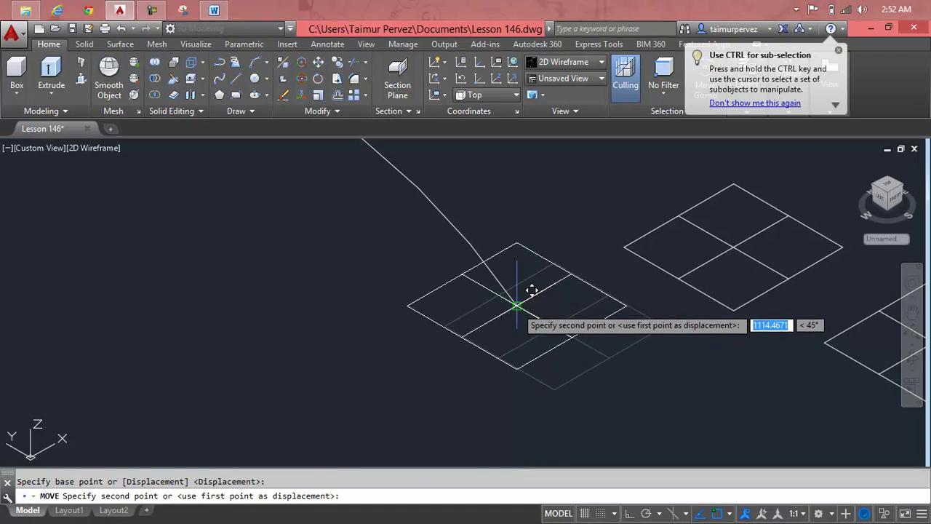
pyautogui.click(517, 306)
pyautogui.scroll(-2, 565, 349)
# Sweep the quartered square along the arc to form a curved square-section leg.
pyautogui.press('Escape')
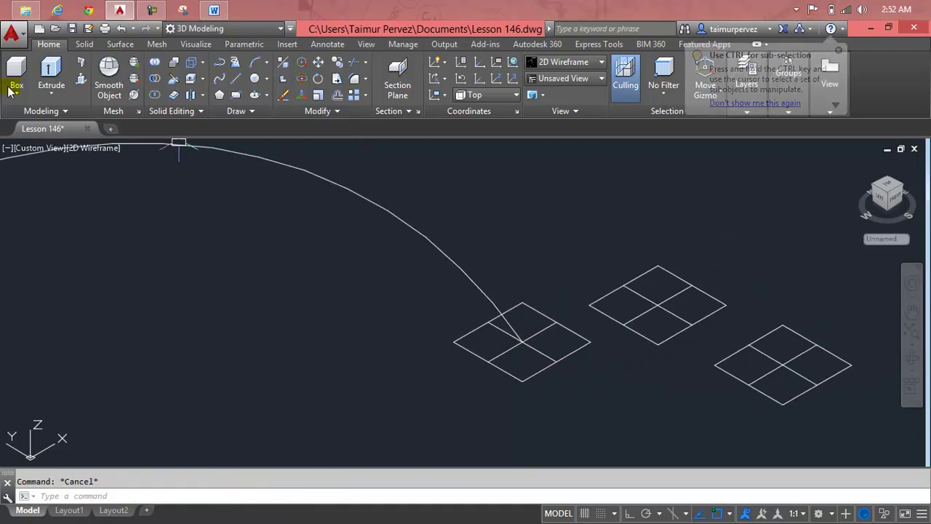
pyautogui.click(77, 81)
pyautogui.click(54, 92)
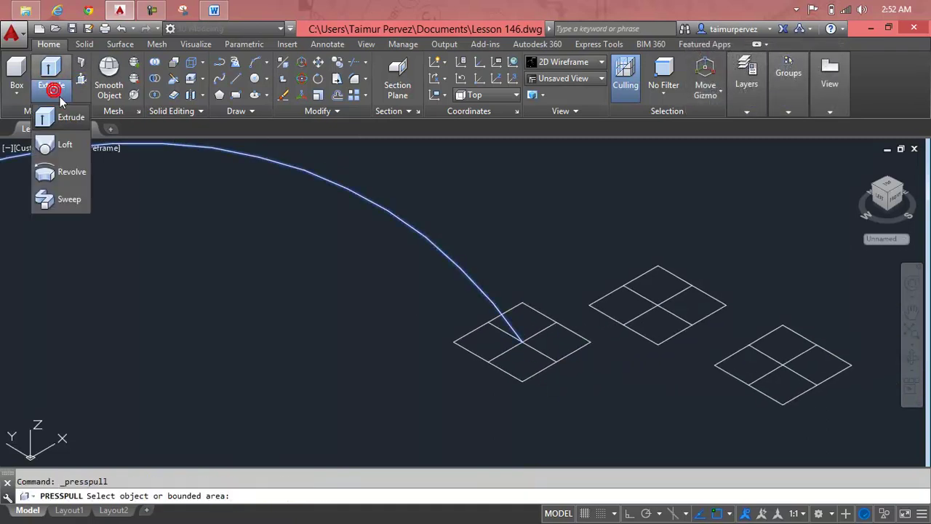
pyautogui.click(67, 199)
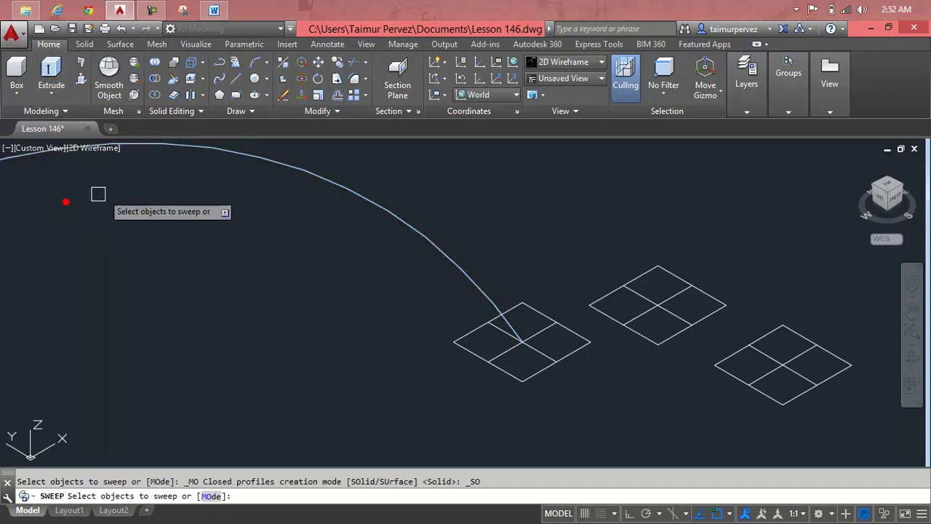
pyautogui.click(533, 372)
pyautogui.press('Return')
pyautogui.click(486, 299)
# Select the leftover line at the leg's end to erase it.
pyautogui.scroll(-4, 426, 320)
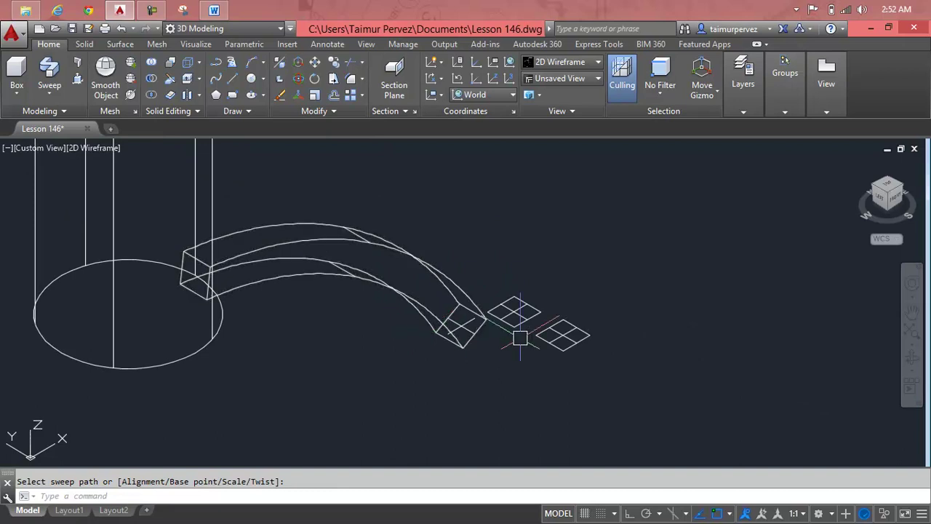
pyautogui.scroll(2, 521, 349)
pyautogui.scroll(2, 516, 338)
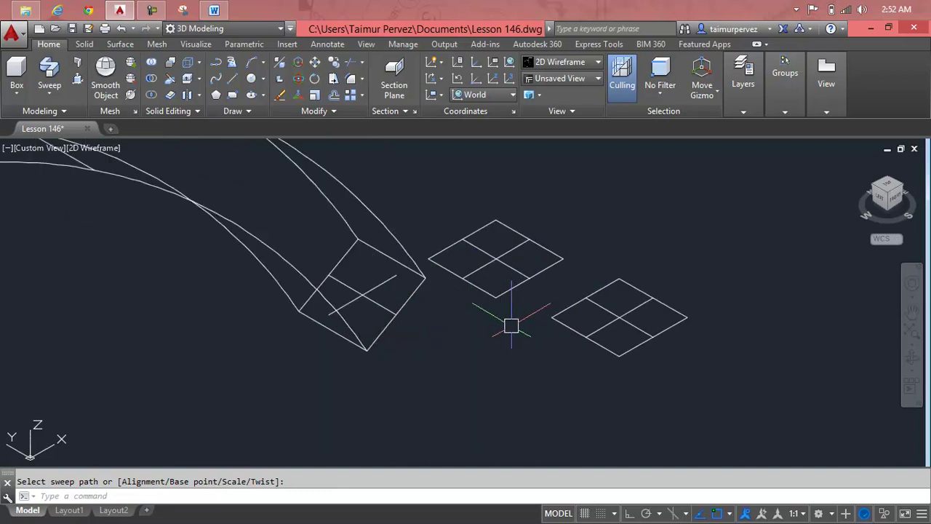
pyautogui.click(374, 288)
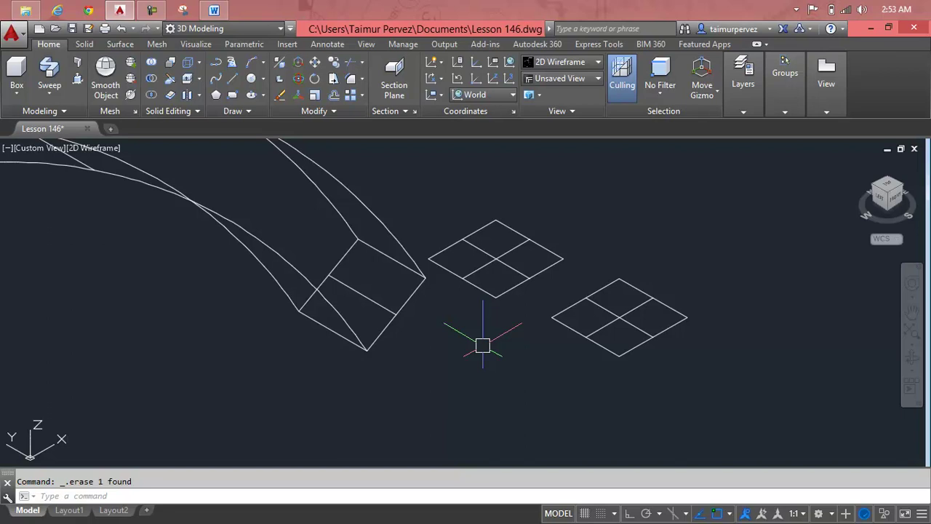
# Undo the sweep and zoom to inspect the separate arc and squares.
pyautogui.hotkey('ctrl', 'z')
pyautogui.hotkey('ctrl', 'z')
pyautogui.scroll(-4, 487, 344)
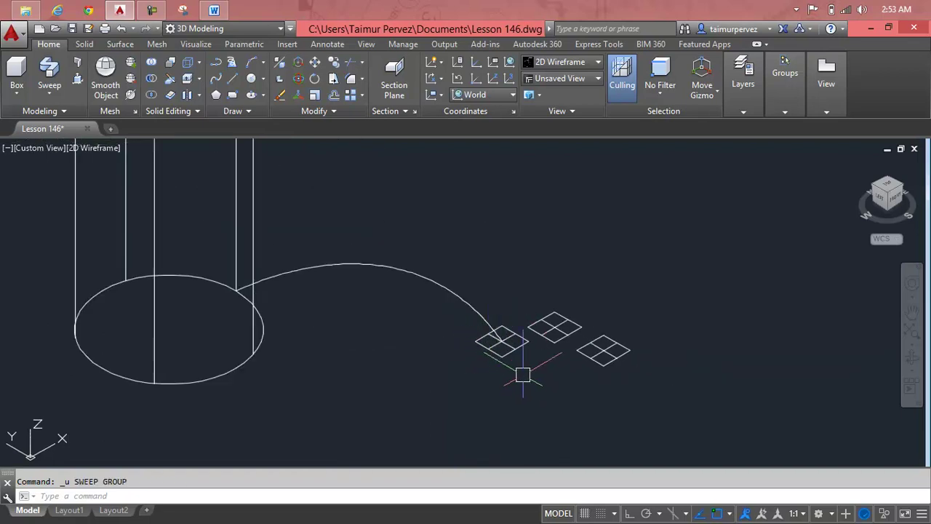
pyautogui.scroll(5, 511, 353)
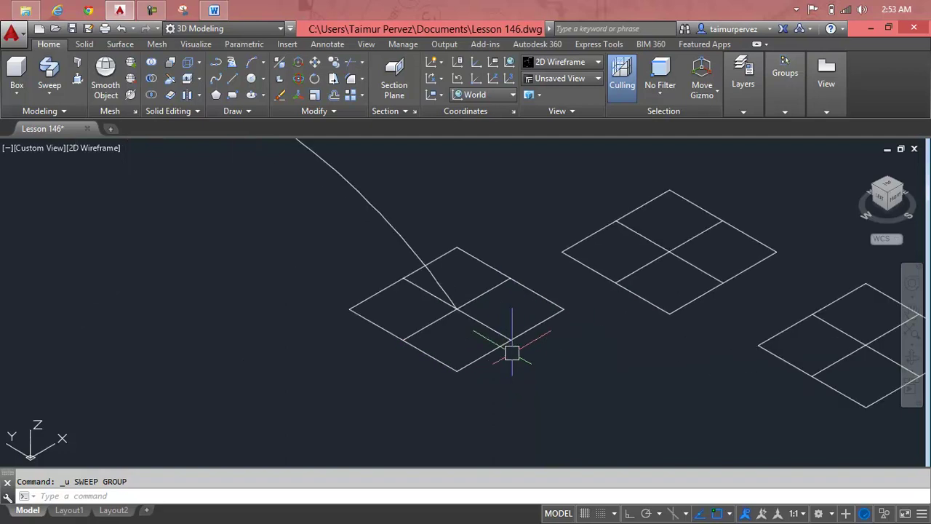
pyautogui.scroll(-3, 511, 352)
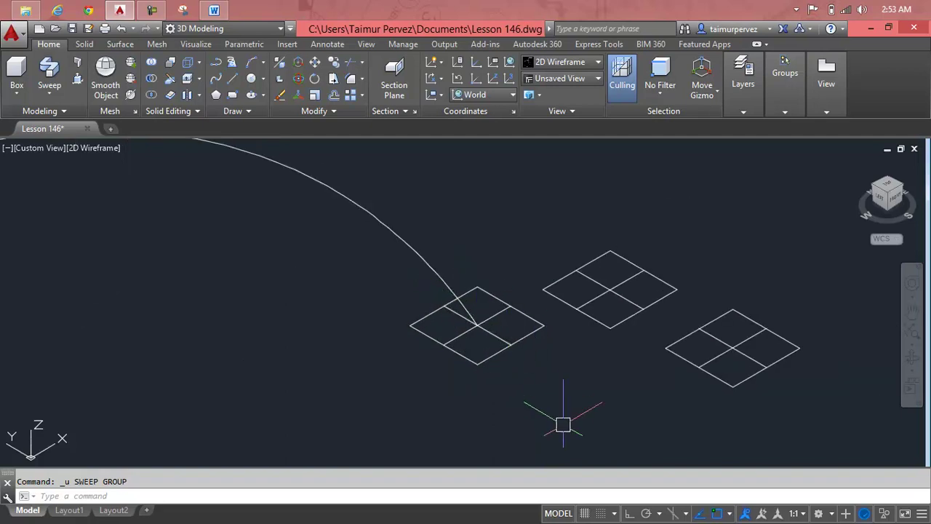
# Window-select the square at the arc end for moving and pick its base point.
pyautogui.write('m')
pyautogui.press('Return')
pyautogui.click(523, 359)
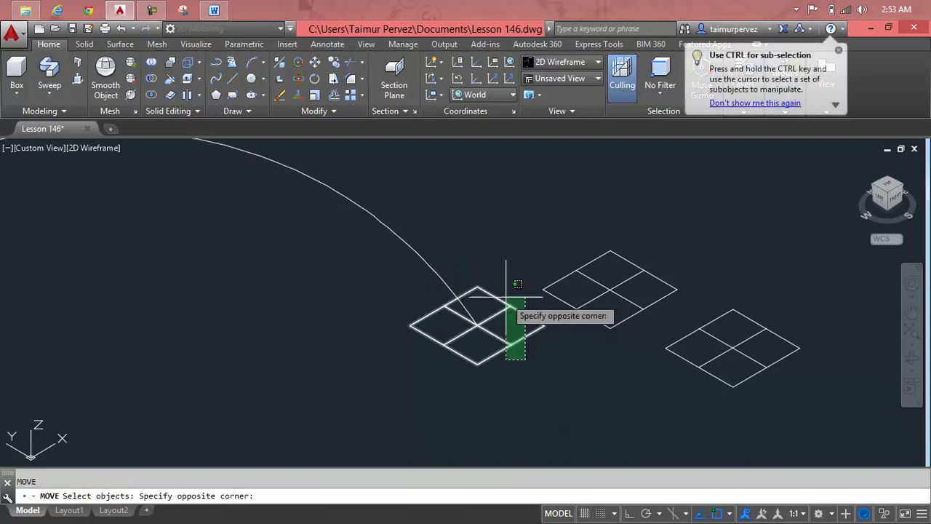
pyautogui.click(506, 286)
pyautogui.press('Return')
pyautogui.click(477, 325)
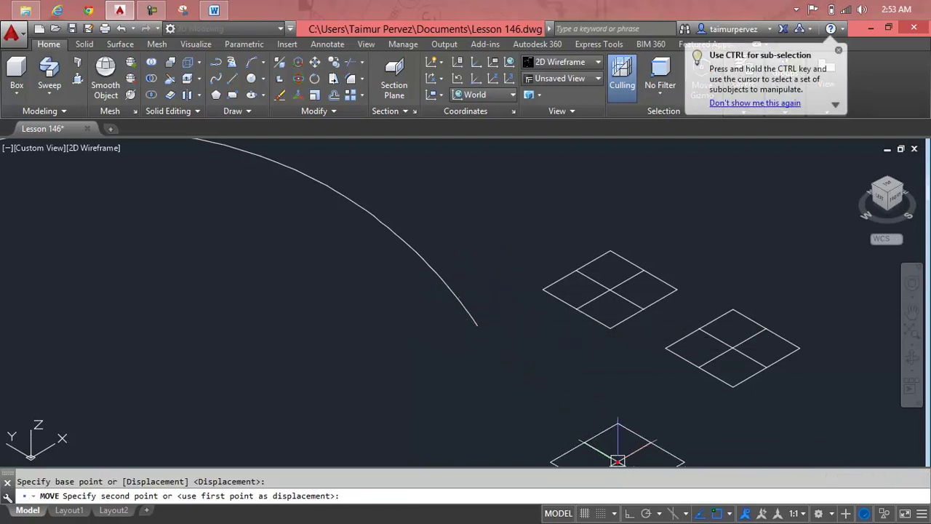
# Stretch one endpoint of the arc path to a new position.
pyautogui.click(474, 322)
pyautogui.click(478, 325)
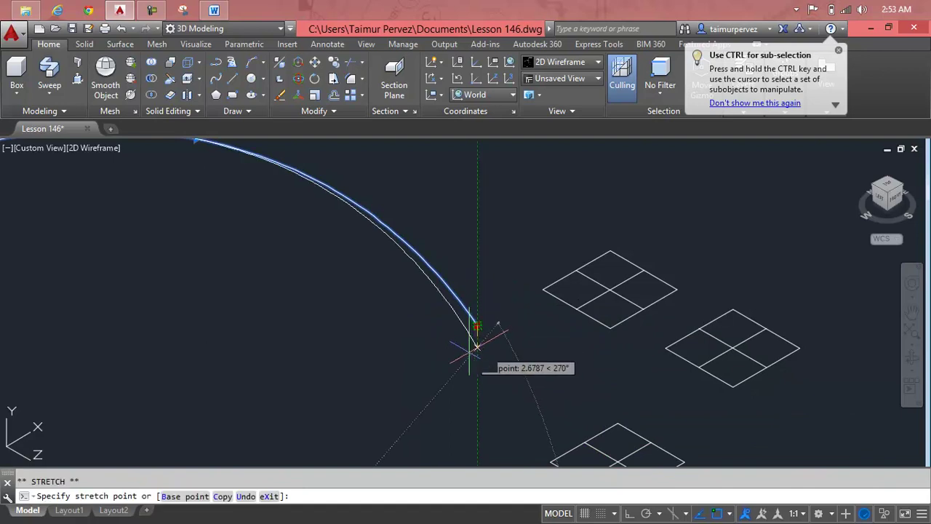
pyautogui.click(439, 379)
pyautogui.keyDown('shift'); pyautogui.moveTo(440, 377); pyautogui.dragTo(458, 372, button='middle'); pyautogui.keyUp('shift')
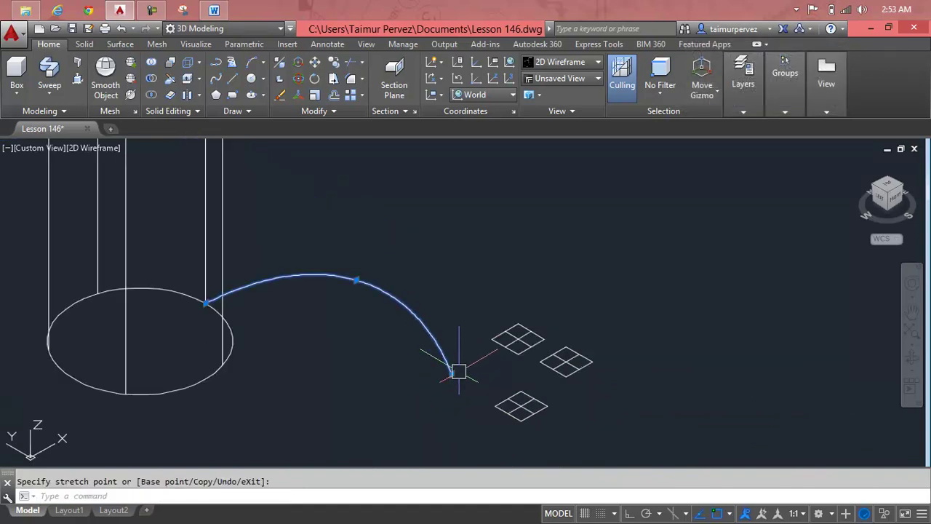
pyautogui.click(451, 374)
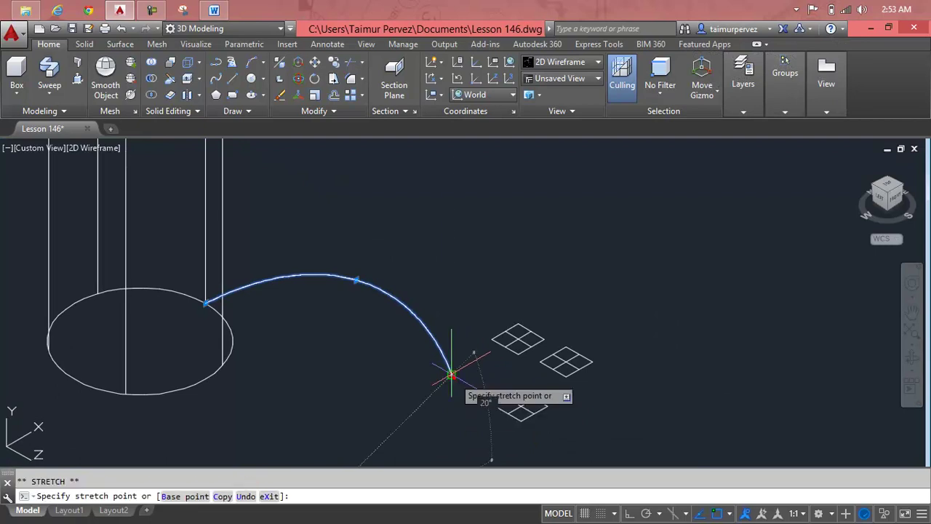
pyautogui.press('Escape')
pyautogui.press('Escape')
# Stretch the arc's inner end up onto the post's vertical line.
pyautogui.click(280, 278)
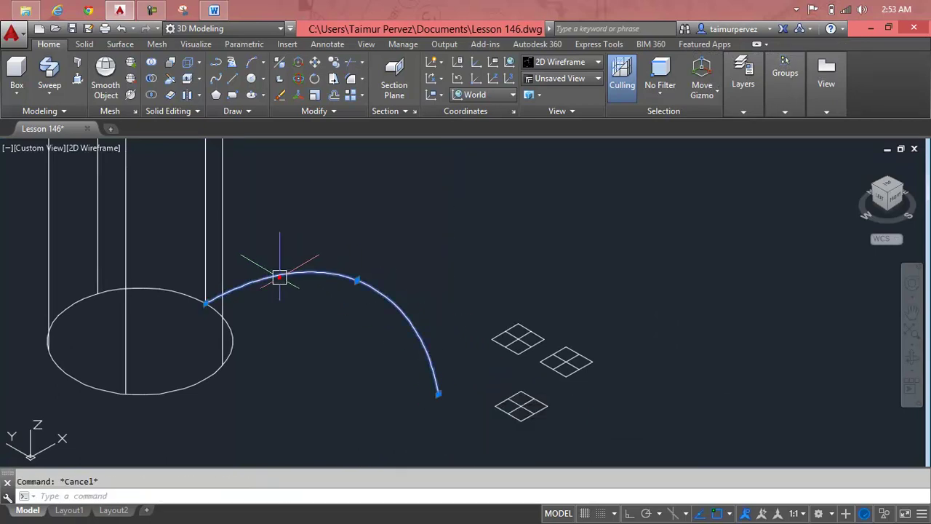
pyautogui.scroll(4, 206, 296)
pyautogui.click(208, 304)
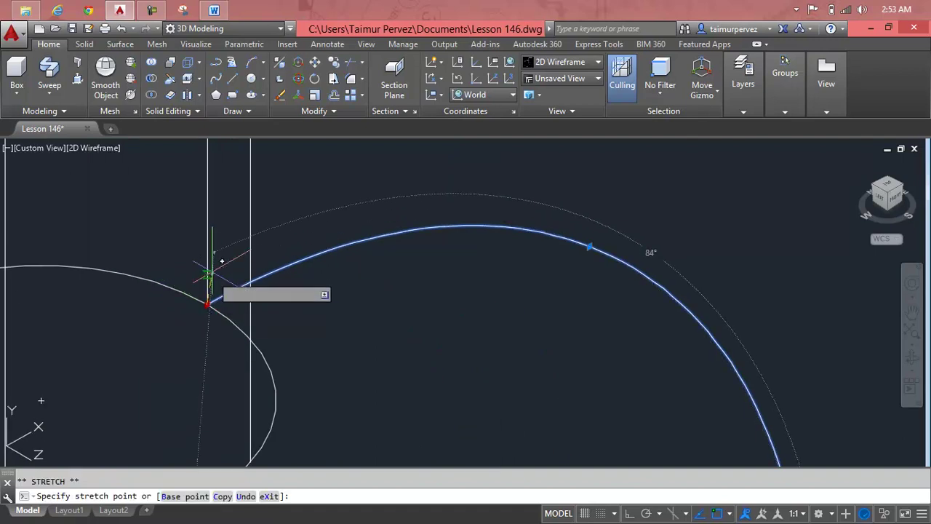
pyautogui.click(207, 238)
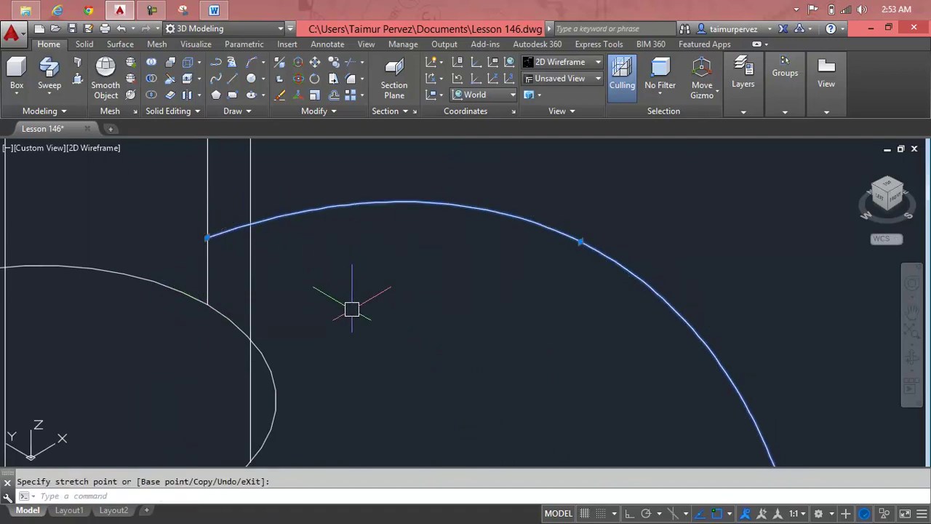
pyautogui.press('Escape')
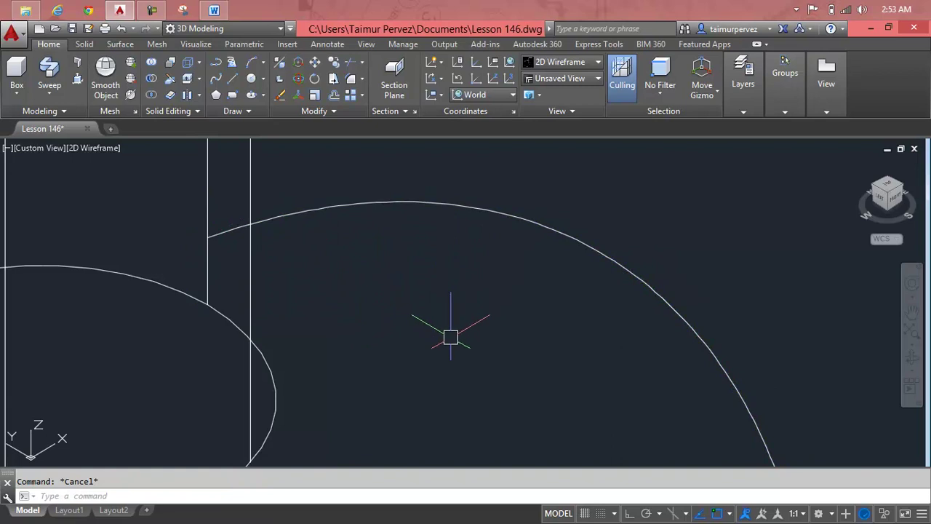
# Check the chair's base, then window-select and delete the nine stray objects to its left.
pyautogui.moveTo(888, 190)
pyautogui.click(858, 166)
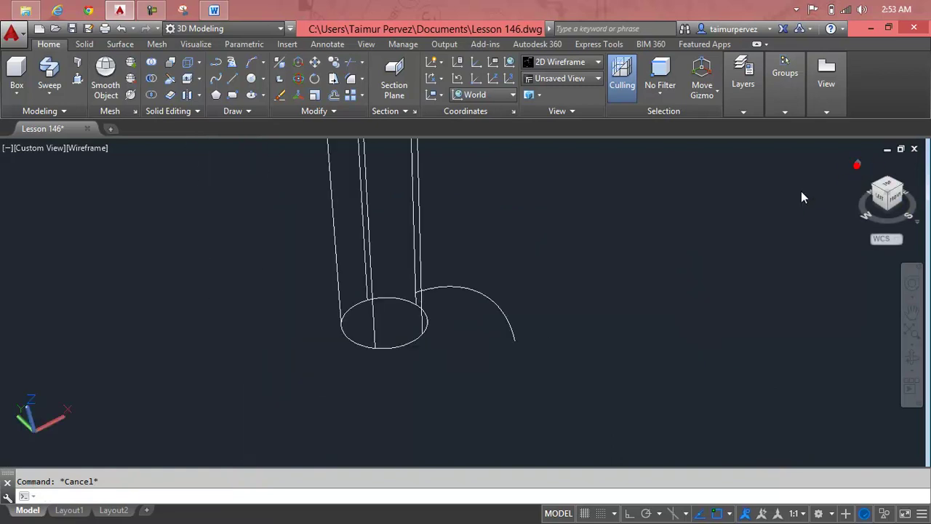
pyautogui.moveTo(528, 308)
pyautogui.keyDown('shift'); pyautogui.mouseDown(button='middle')
pyautogui.moveTo(495, 329)
pyautogui.moveTo(405, 281)
pyautogui.mouseUp(button='middle'); pyautogui.keyUp('shift')
pyautogui.scroll(5, 551, 369)
pyautogui.scroll(3, 549, 308)
pyautogui.moveTo(548, 307)
pyautogui.keyDown('shift'); pyautogui.mouseDown(button='middle')
pyautogui.moveTo(494, 333)
pyautogui.moveTo(354, 287)
pyautogui.moveTo(337, 266)
pyautogui.moveTo(554, 316)
pyautogui.moveTo(551, 376)
pyautogui.mouseUp(button='middle'); pyautogui.keyUp('shift')
pyautogui.scroll(-3, 552, 376)
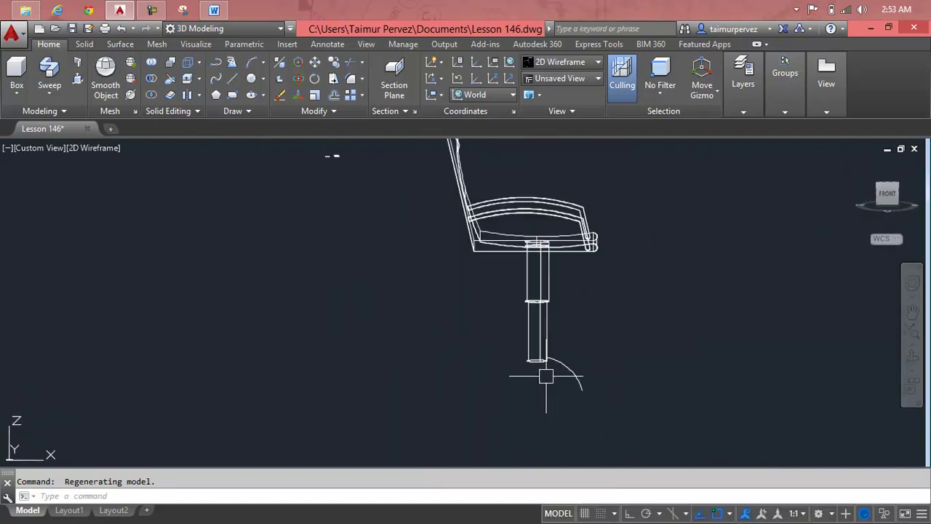
pyautogui.scroll(-2, 546, 376)
pyautogui.click(448, 219)
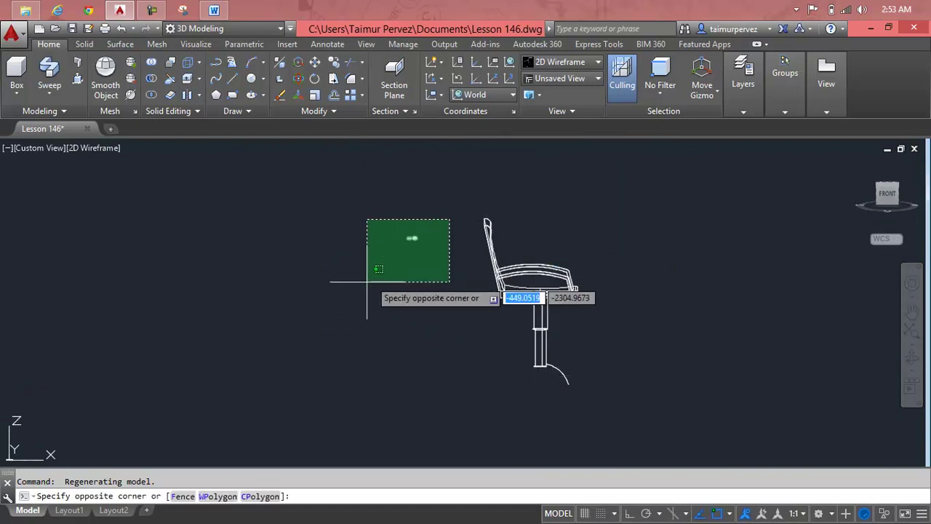
pyautogui.click(367, 282)
pyautogui.press('Delete')
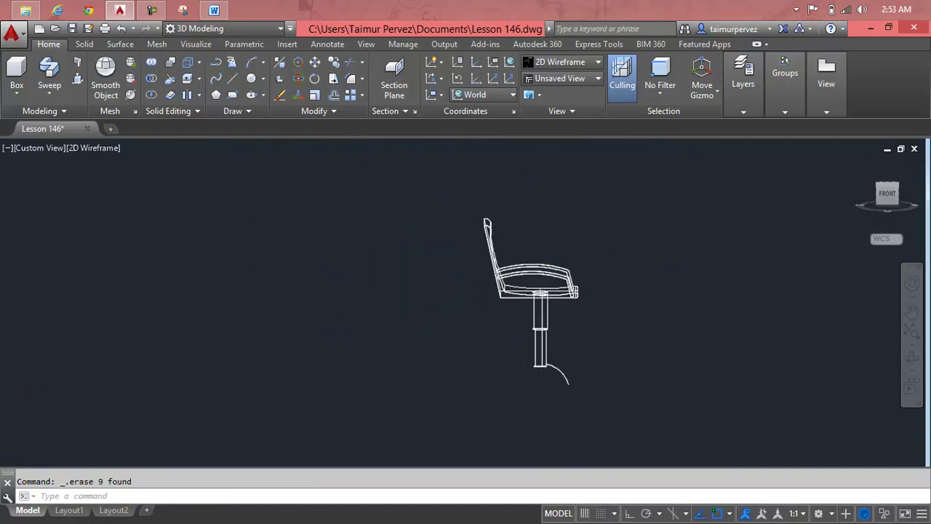
# Draw a 10-by-10 test rectangle at the base arc's lower end.
pyautogui.scroll(3, 584, 393)
pyautogui.scroll(2, 515, 357)
pyautogui.scroll(2, 506, 349)
pyautogui.scroll(1, 494, 370)
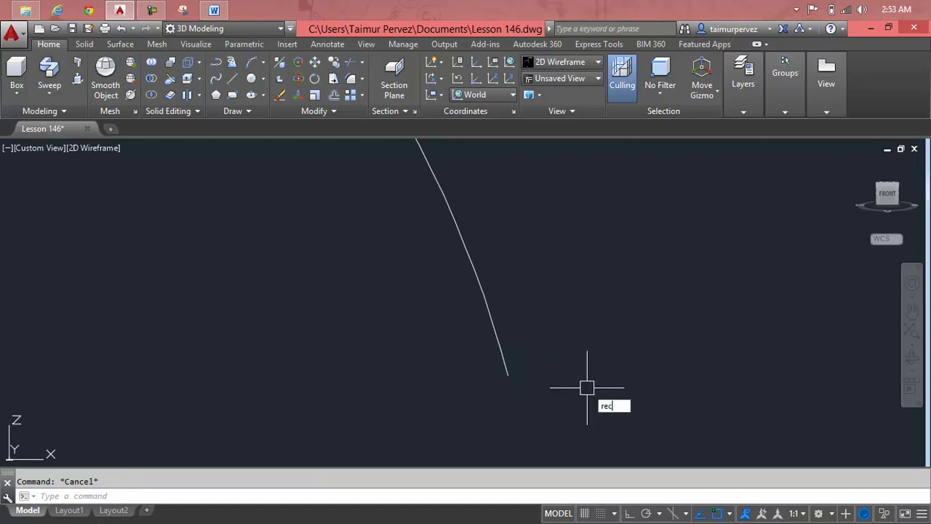
pyautogui.press('Return')
pyautogui.click(507, 375)
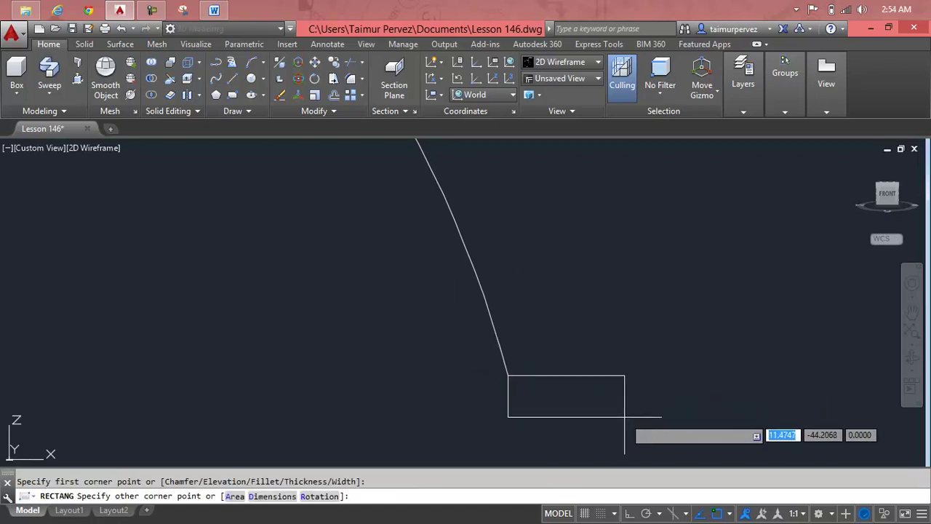
pyautogui.write('@10')
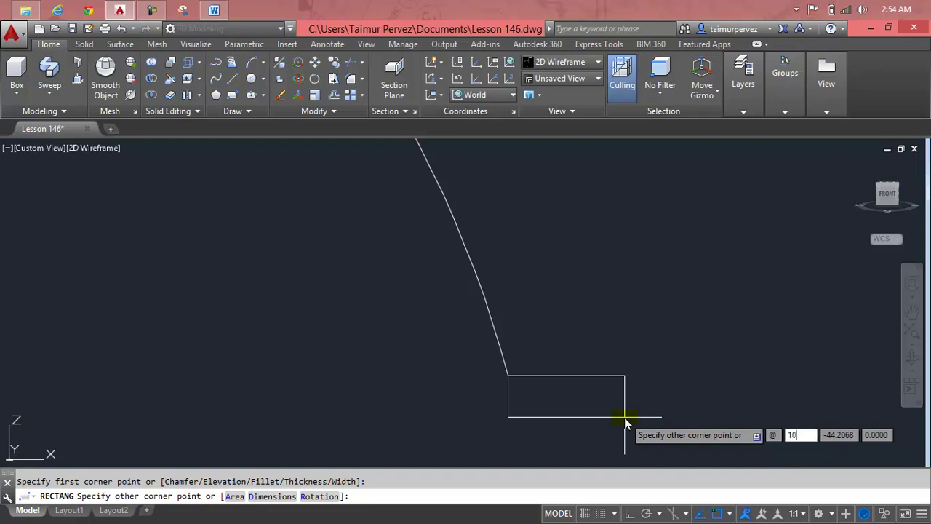
pyautogui.press('Tab')
pyautogui.press('Return')
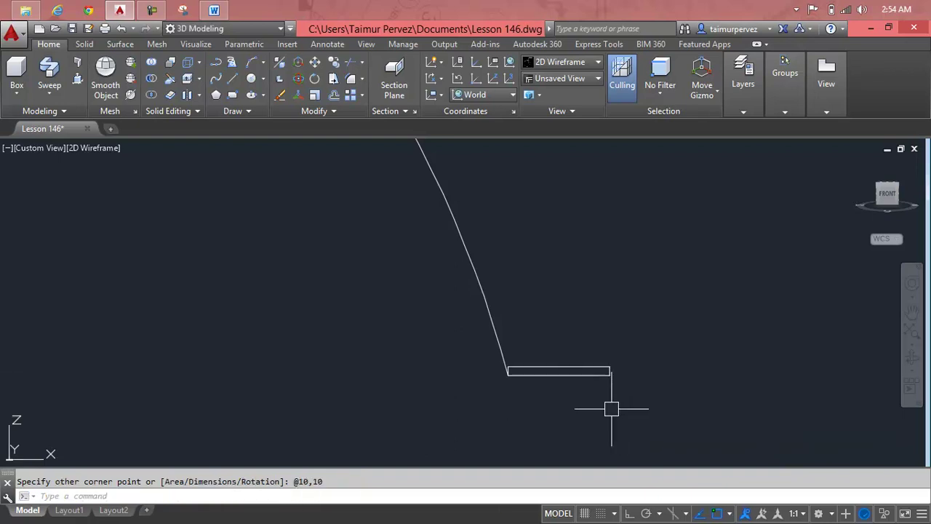
# Erase the test rectangle and return to the home isometric view.
pyautogui.click(670, 289)
pyautogui.click(570, 422)
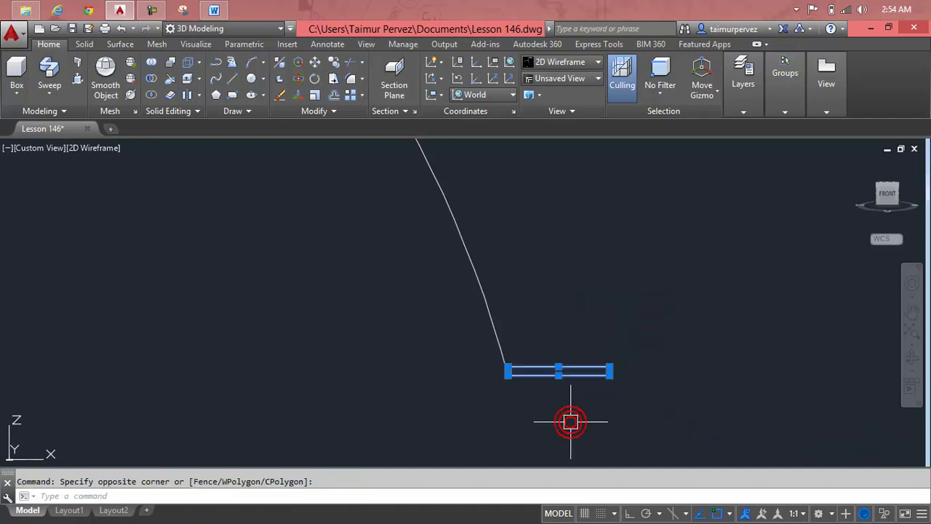
pyautogui.press('Delete')
pyautogui.click(858, 163)
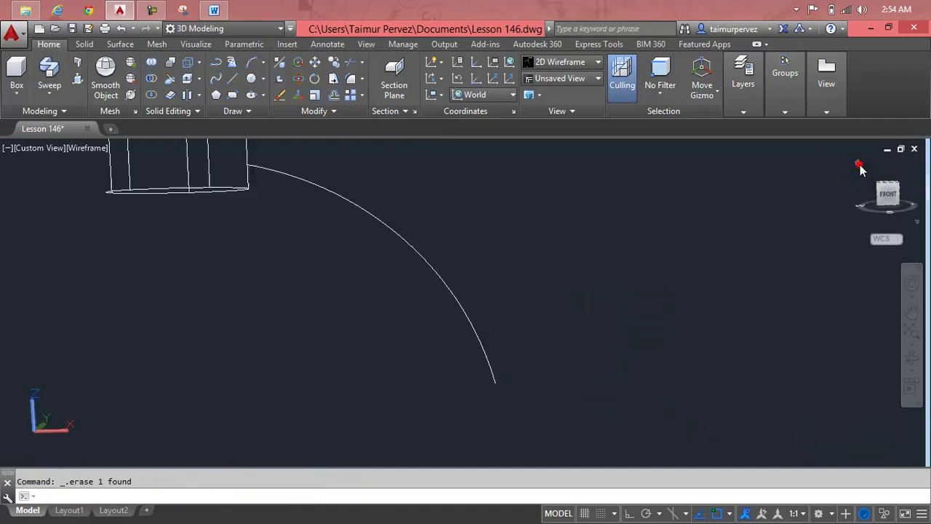
pyautogui.scroll(3, 561, 380)
pyautogui.scroll(3, 499, 394)
pyautogui.scroll(3, 399, 363)
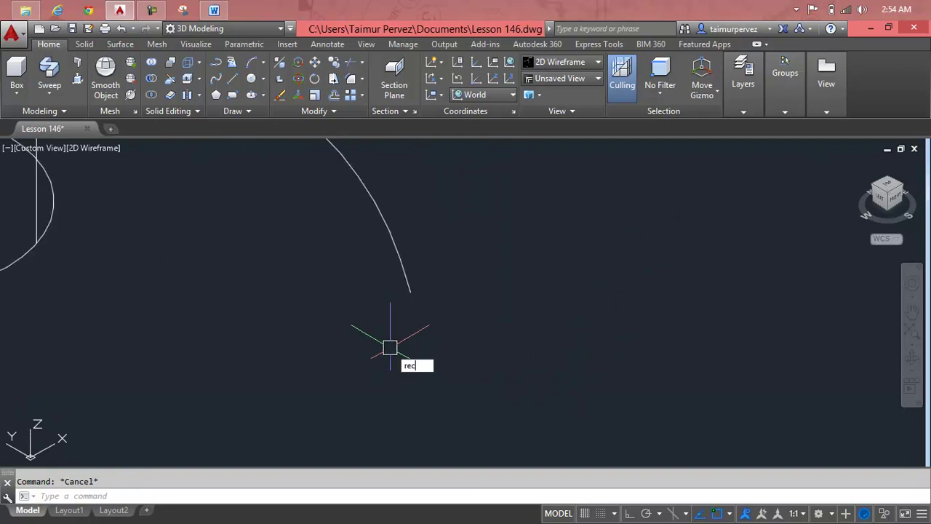
# Draw a 10-by-10 square from the endpoint of the base arc.
pyautogui.press('Return')
pyautogui.click(410, 291)
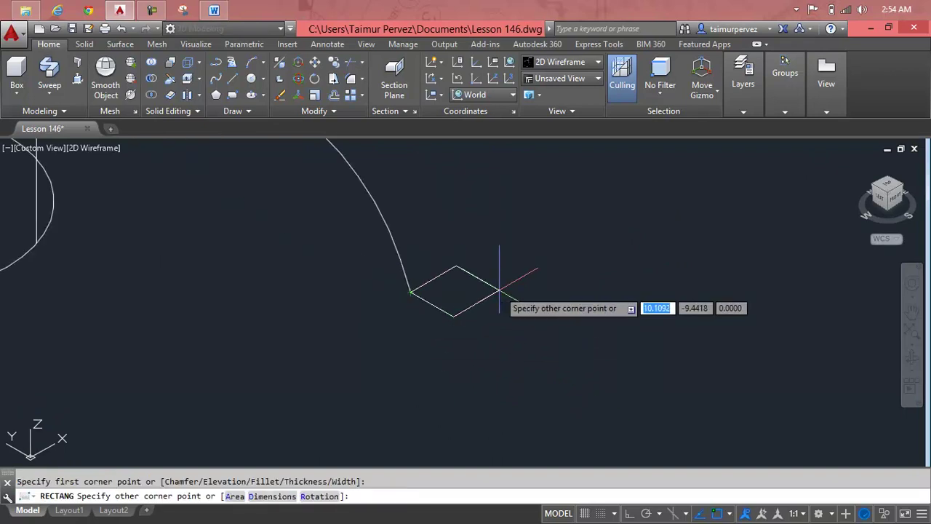
pyautogui.write('@10')
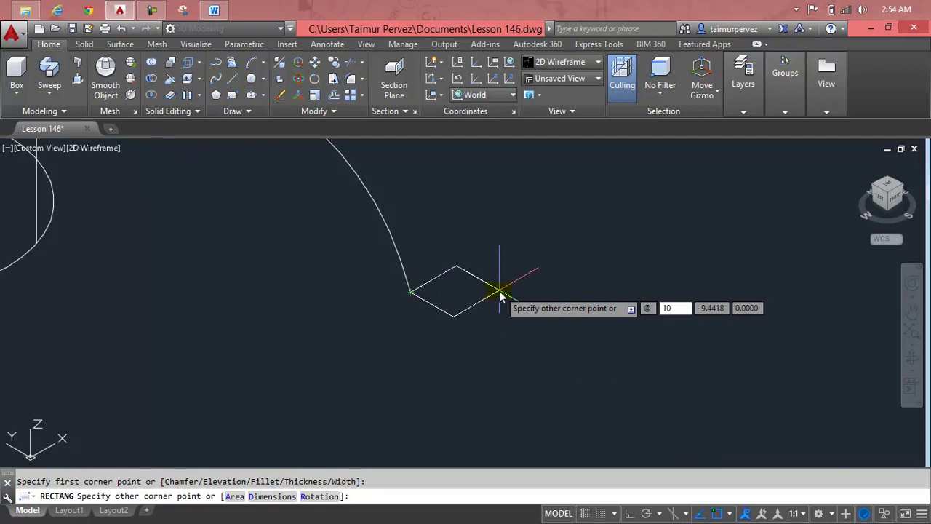
pyautogui.press('Tab')
pyautogui.write('0')
pyautogui.press('Return')
pyautogui.scroll(1, 426, 280)
pyautogui.scroll(3, 431, 309)
pyautogui.press('Escape')
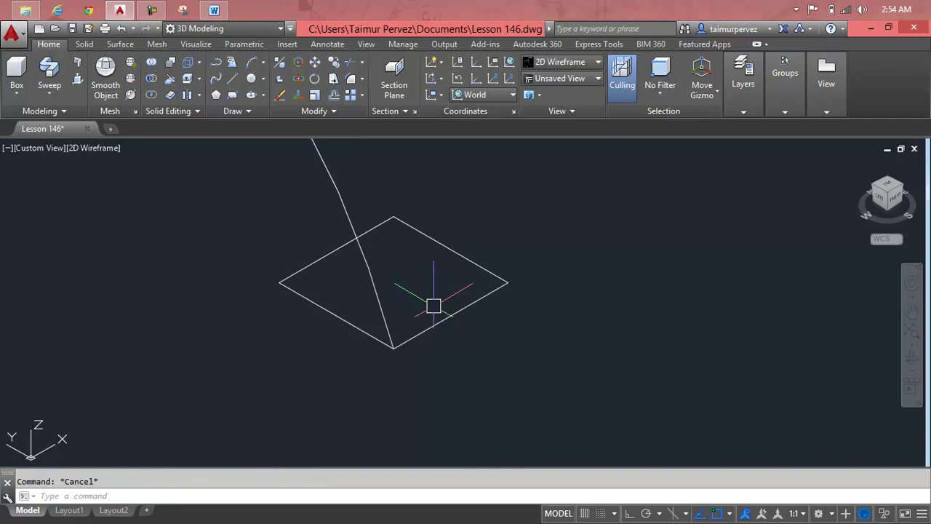
# Divide the square into quarters with two lines joining opposite edge midpoints.
pyautogui.write('l')
pyautogui.press('Return')
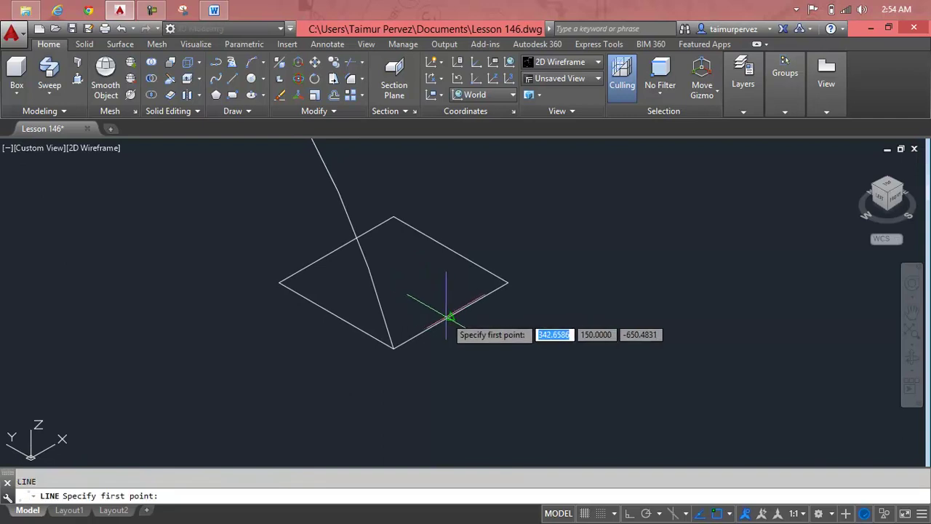
pyautogui.click(451, 317)
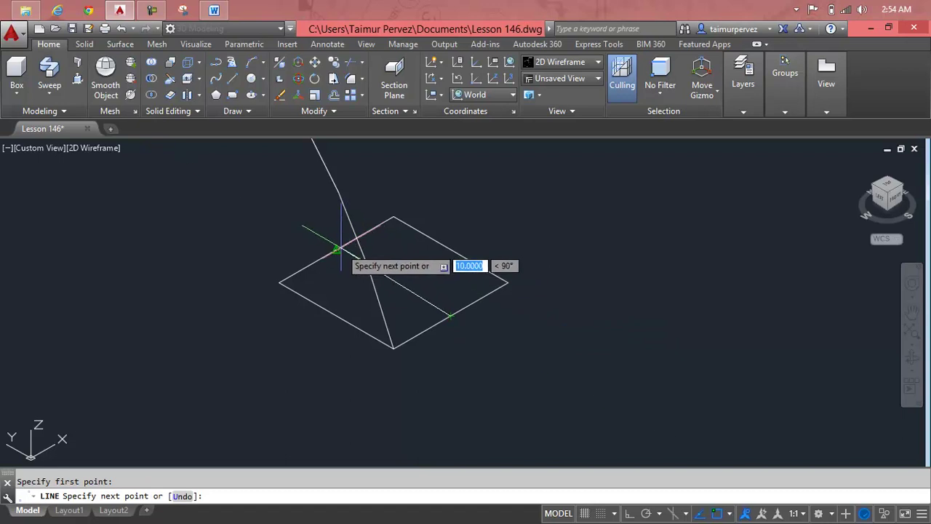
pyautogui.click(336, 249)
pyautogui.press('Return')
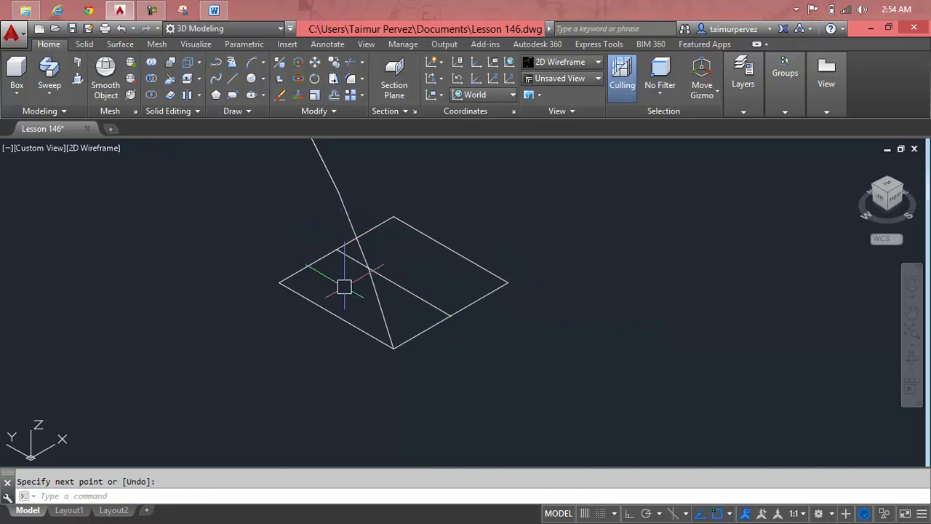
pyautogui.press('Return')
pyautogui.click(336, 315)
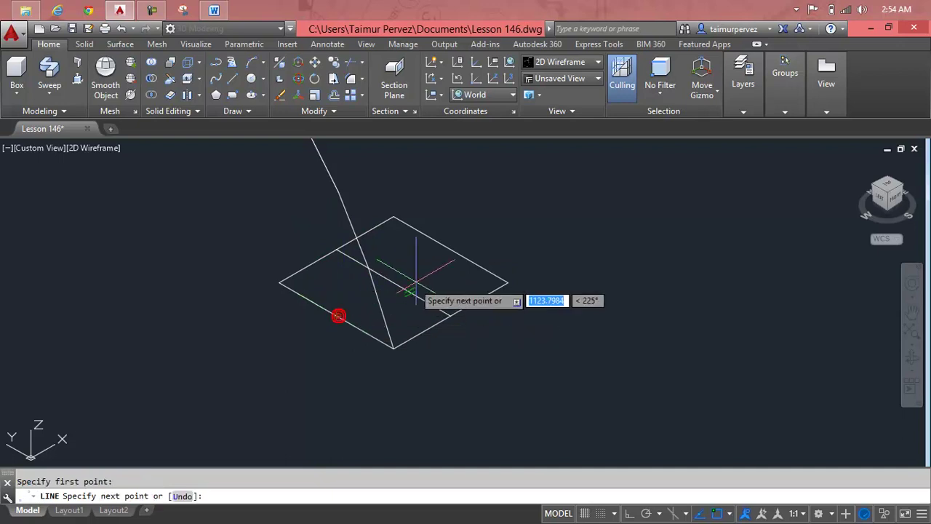
pyautogui.click(449, 249)
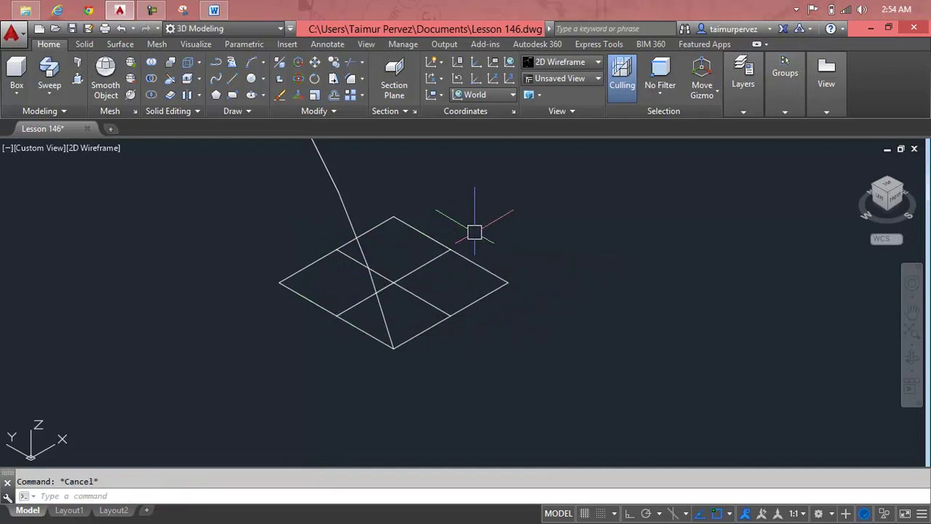
pyautogui.write('co')
pyautogui.press('Return')
# Make two copies of the quartered square, using its centre as the base point.
pyautogui.click(506, 218)
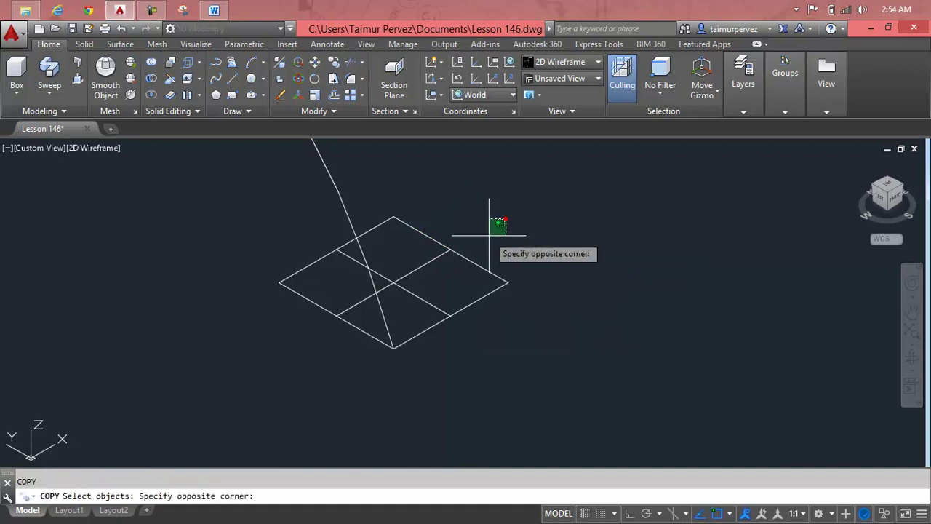
pyautogui.click(400, 313)
pyautogui.press('Return')
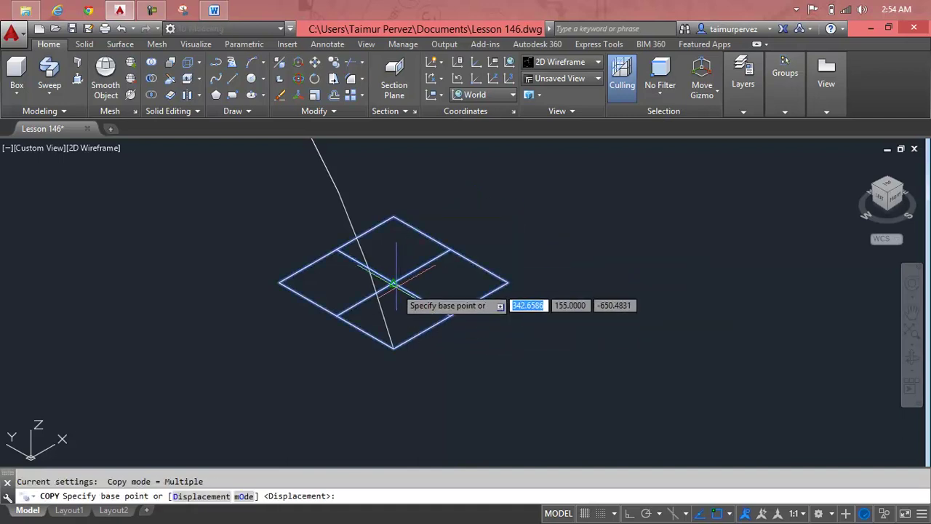
pyautogui.click(393, 283)
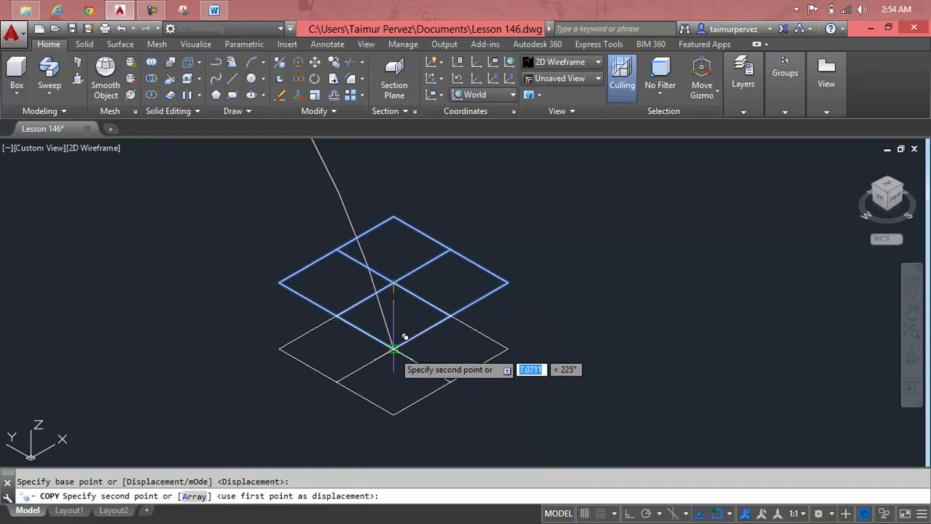
pyautogui.click(736, 279)
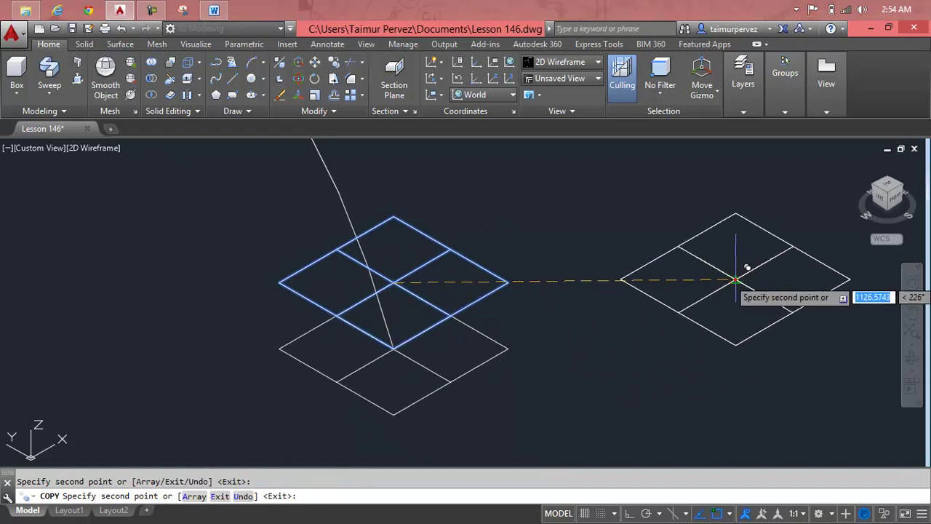
pyautogui.click(623, 170)
pyautogui.press('Escape')
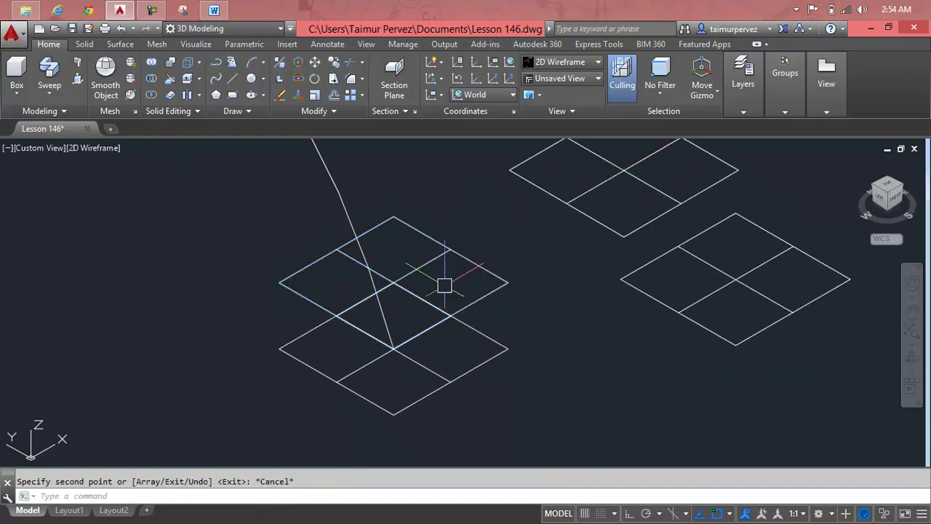
# Erase the original square outline and the stray line, then zoom onto the square copies.
pyautogui.click(481, 268)
pyautogui.press('Delete')
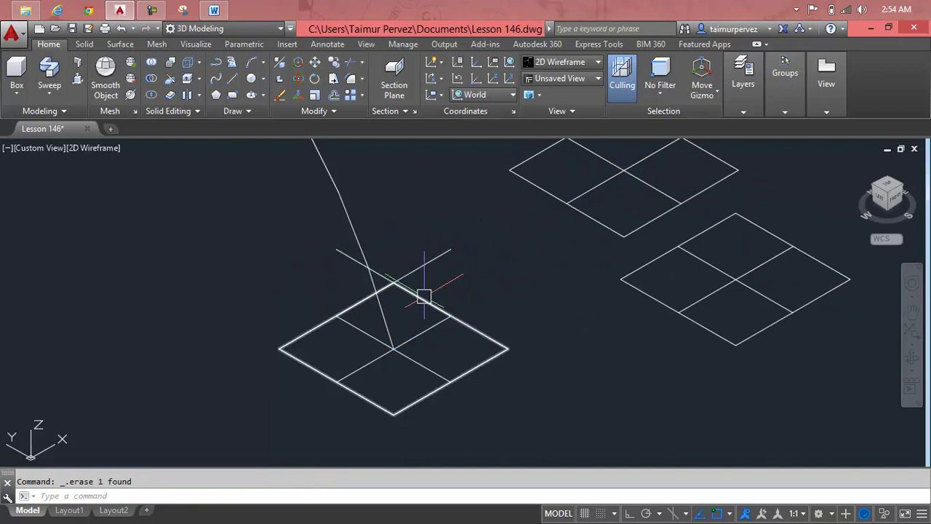
pyautogui.click(385, 275)
pyautogui.press('Delete')
pyautogui.scroll(-2, 450, 305)
pyautogui.scroll(-2, 509, 342)
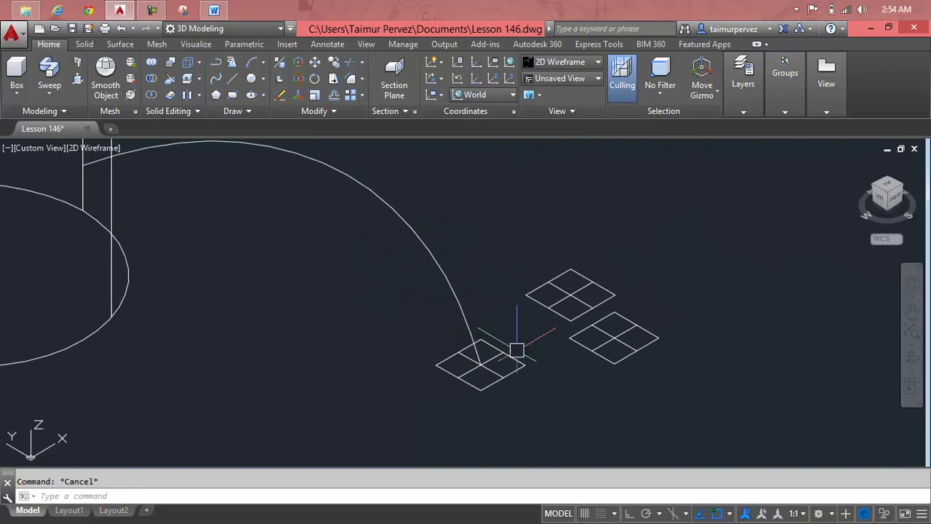
pyautogui.moveTo(521, 377); pyautogui.dragTo(458, 315, button='middle')
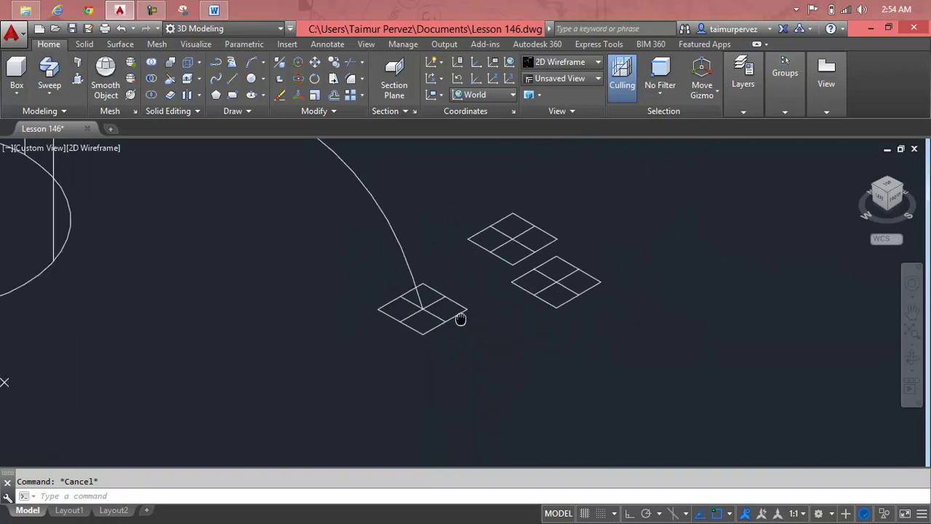
pyautogui.scroll(2, 499, 205)
pyautogui.scroll(2, 501, 209)
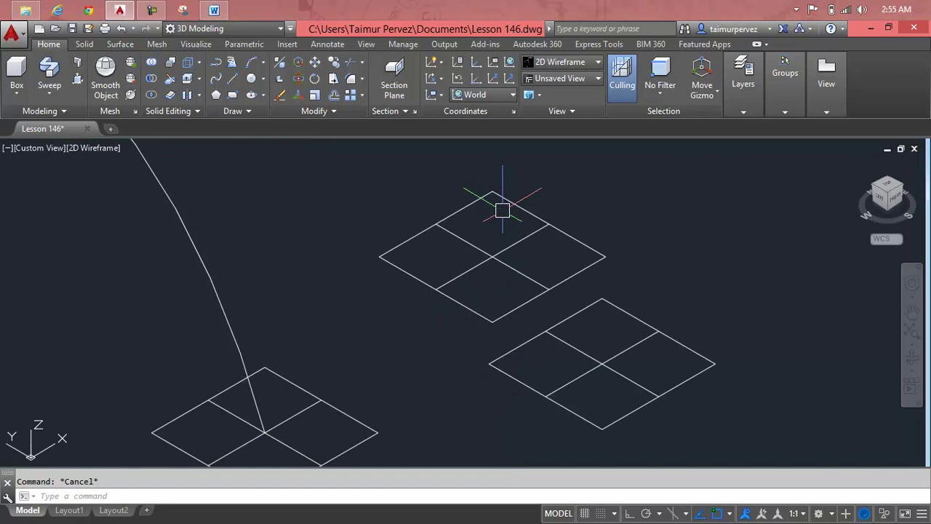
pyautogui.scroll(-2, 613, 275)
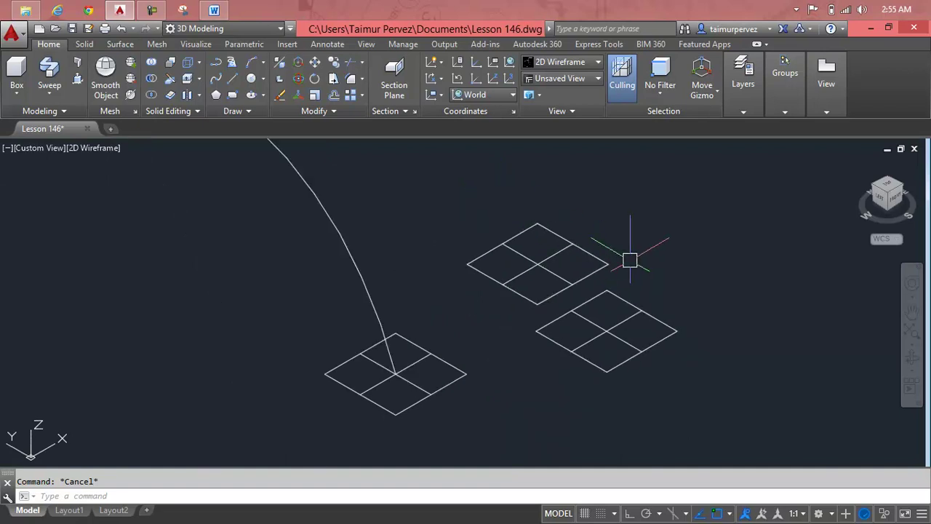
pyautogui.scroll(3, 422, 393)
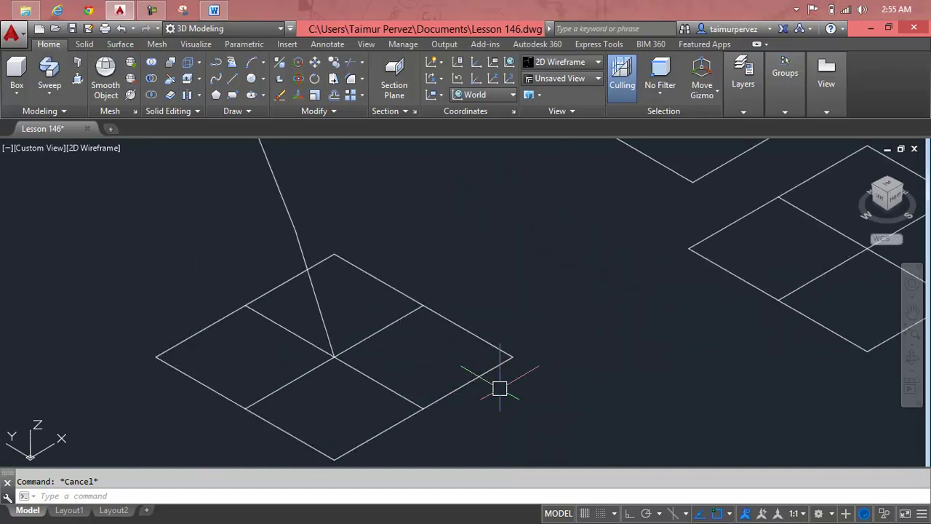
# Start FILLET and set the fillet radius to 3.
pyautogui.write('f')
pyautogui.press('Return')
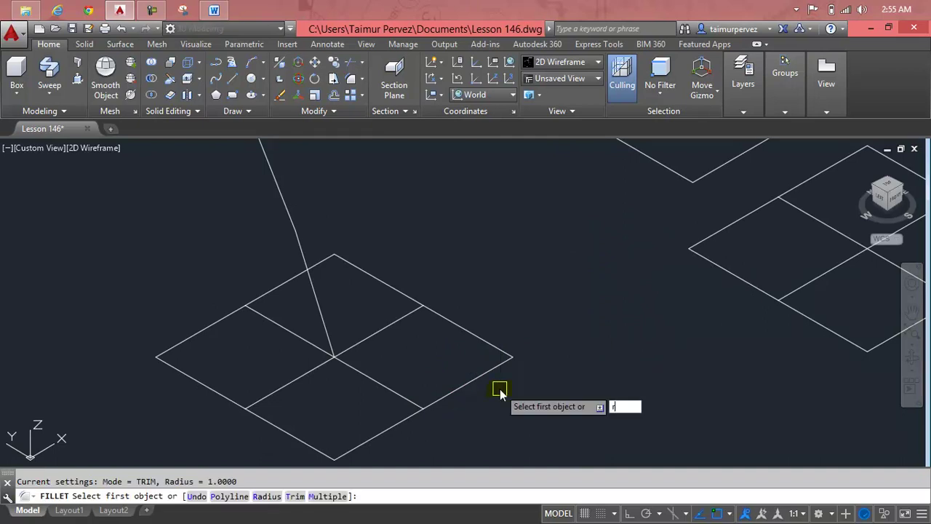
pyautogui.write('r')
pyautogui.press('Return')
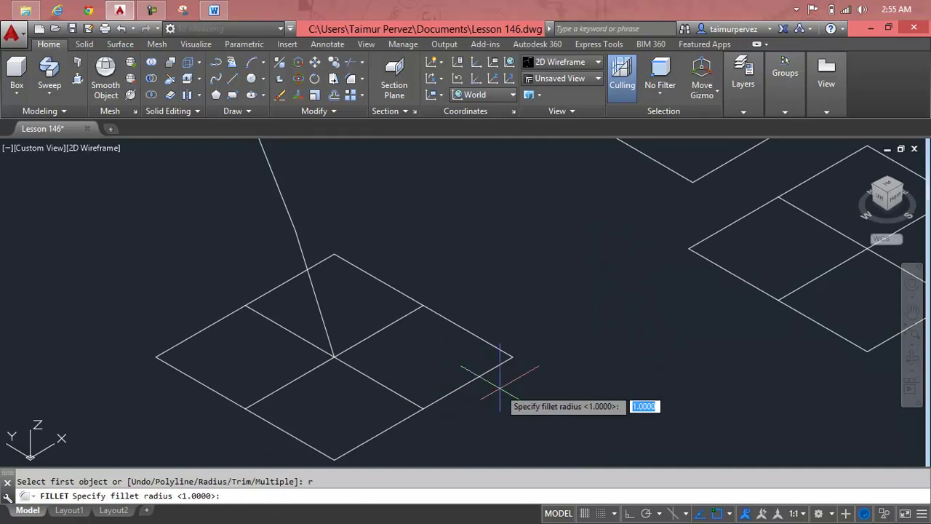
pyautogui.press('Return')
# Round the right, bottom, left and top corners of the first grid.
pyautogui.click(487, 370)
pyautogui.click(488, 343)
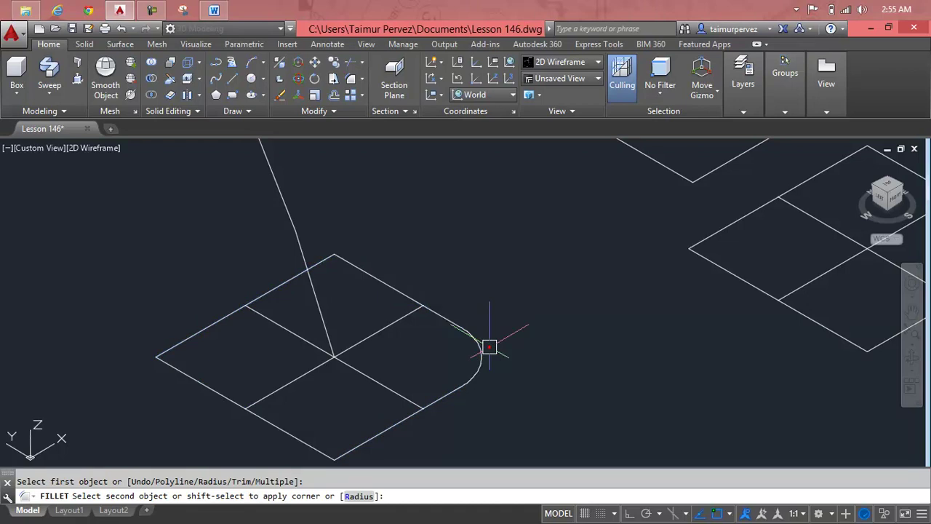
pyautogui.press('Return')
pyautogui.click(356, 446)
pyautogui.click(292, 437)
pyautogui.press('Return')
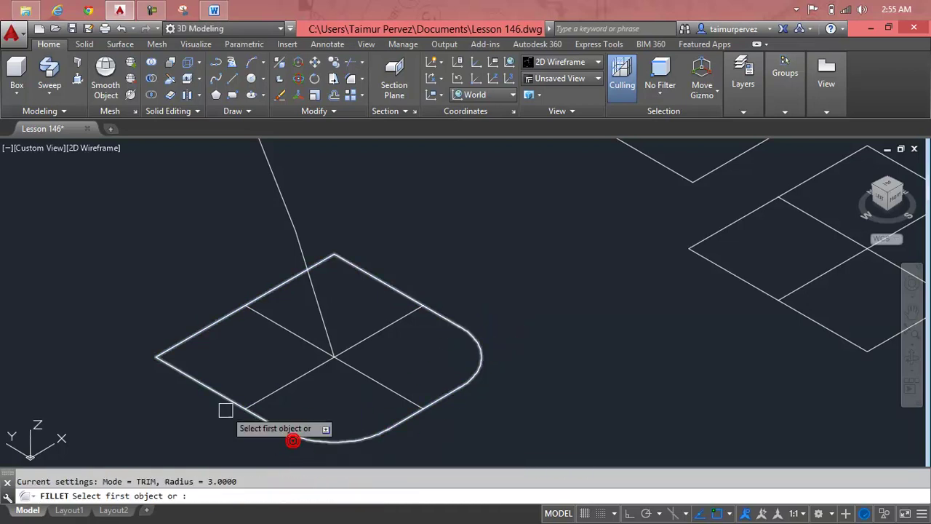
pyautogui.click(201, 384)
pyautogui.click(199, 332)
pyautogui.press('Return')
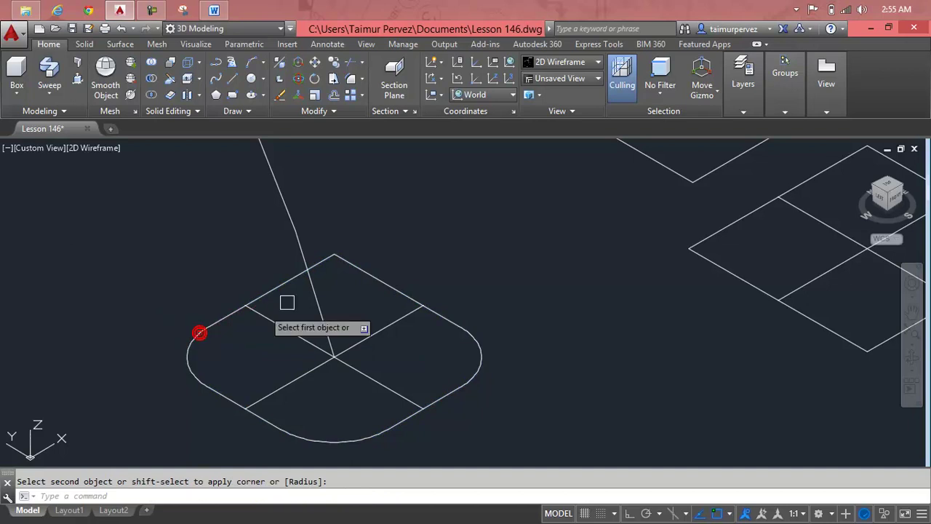
pyautogui.click(380, 276)
pyautogui.click(287, 289)
# Fillet the left, bottom and right corners of the second grid at radius 3.
pyautogui.scroll(-4, 478, 303)
pyautogui.moveTo(478, 303); pyautogui.dragTo(446, 322, button='middle')
pyautogui.scroll(5, 461, 320)
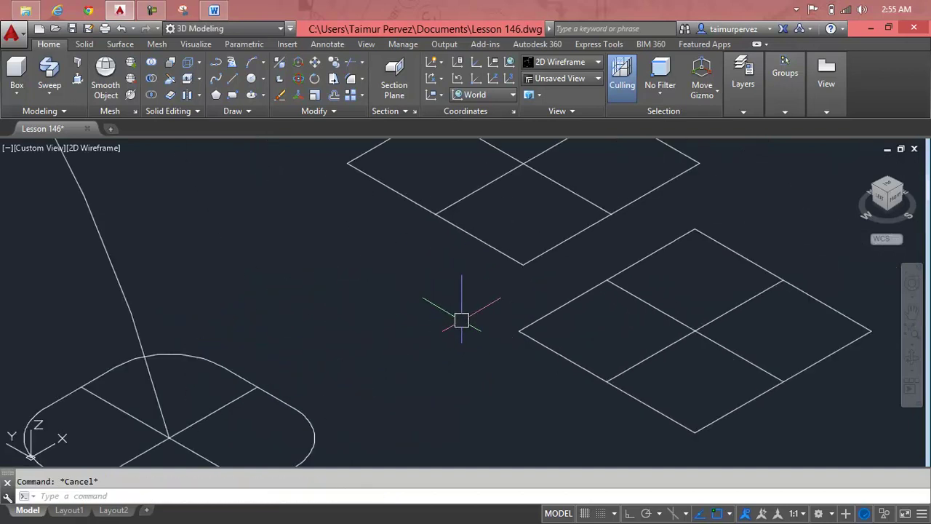
pyautogui.write('f')
pyautogui.press('Return')
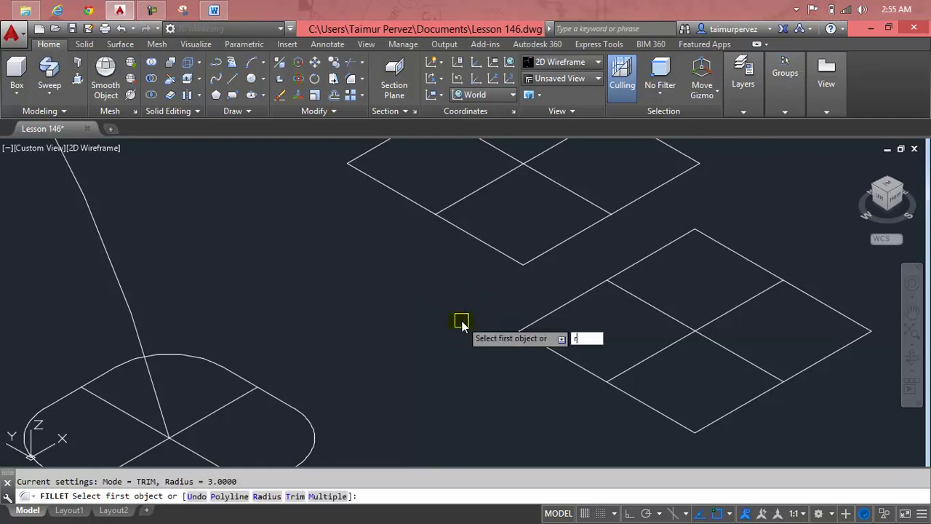
pyautogui.write('r')
pyautogui.press('Return')
pyautogui.press('Return')
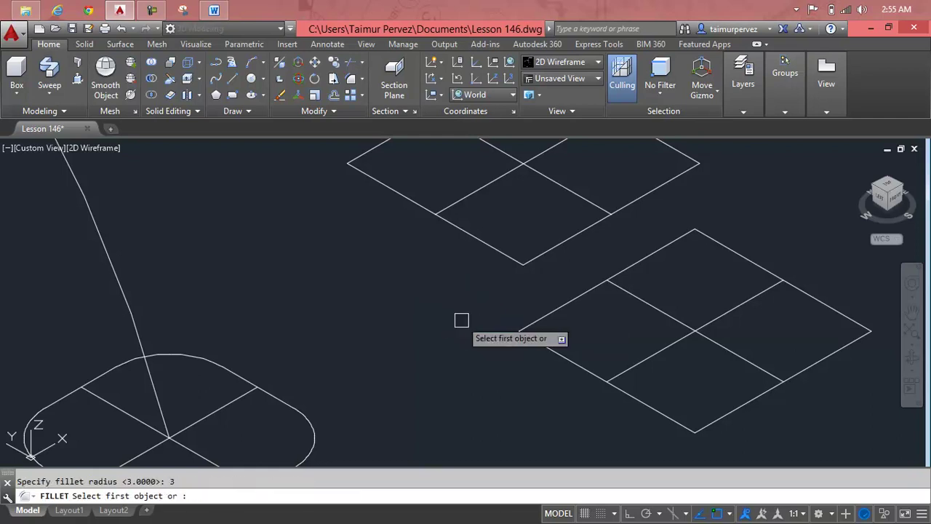
pyautogui.click(547, 341)
pyautogui.click(581, 319)
pyautogui.press('Return')
pyautogui.click(676, 419)
pyautogui.click(733, 404)
pyautogui.press('Return')
pyautogui.click(817, 364)
pyautogui.click(786, 294)
# Round the bottom, left, top and right corners of the third grid.
pyautogui.press('Return')
pyautogui.click(733, 253)
pyautogui.scroll(-2, 660, 259)
pyautogui.moveTo(660, 261); pyautogui.dragTo(658, 308, button='middle')
pyautogui.press('Escape')
pyautogui.press('Return')
pyautogui.click(590, 302)
pyautogui.click(551, 299)
pyautogui.press('Return')
pyautogui.click(495, 264)
pyautogui.click(492, 232)
pyautogui.press('Return')
pyautogui.click(557, 191)
pyautogui.click(576, 187)
pyautogui.press('Return')
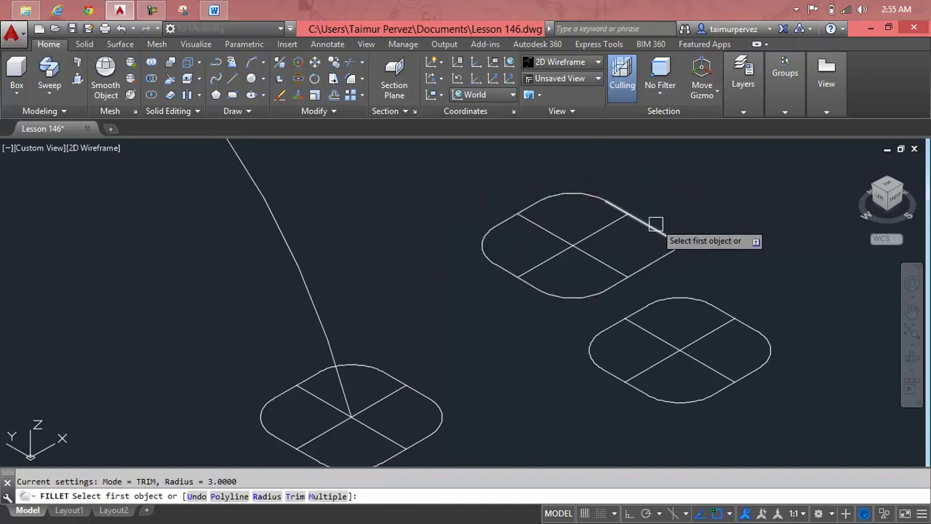
pyautogui.click(658, 227)
pyautogui.click(671, 254)
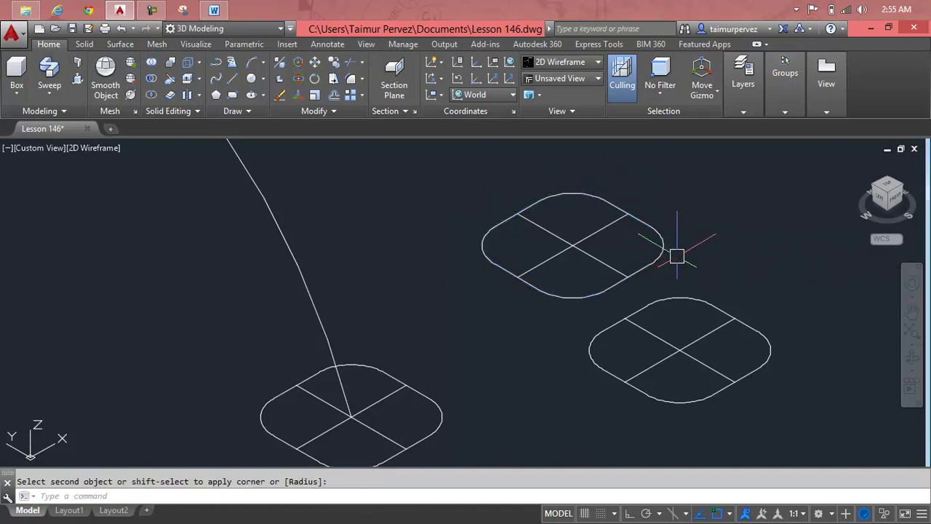
pyautogui.scroll(-2, 676, 256)
pyautogui.press('Escape')
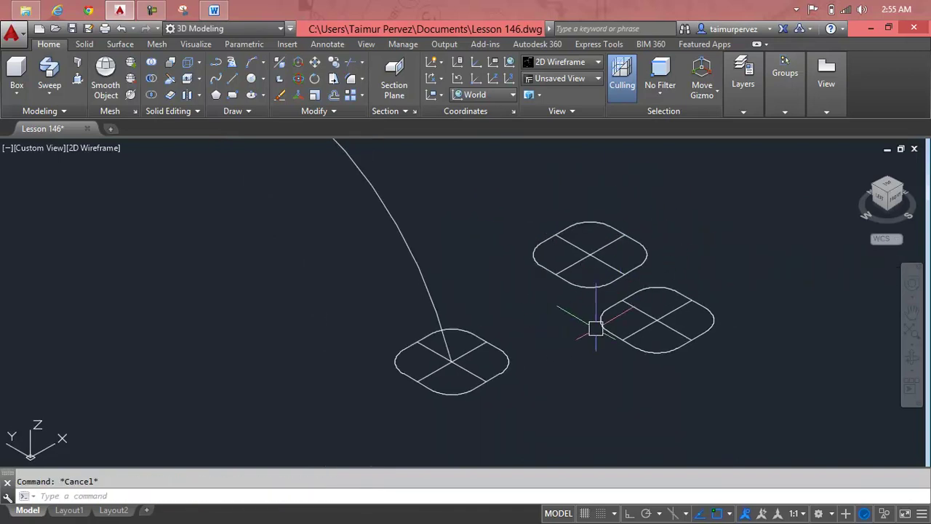
# Rotate the right rounded square 90° in 3D so it stands upright.
pyautogui.scroll(2, 717, 286)
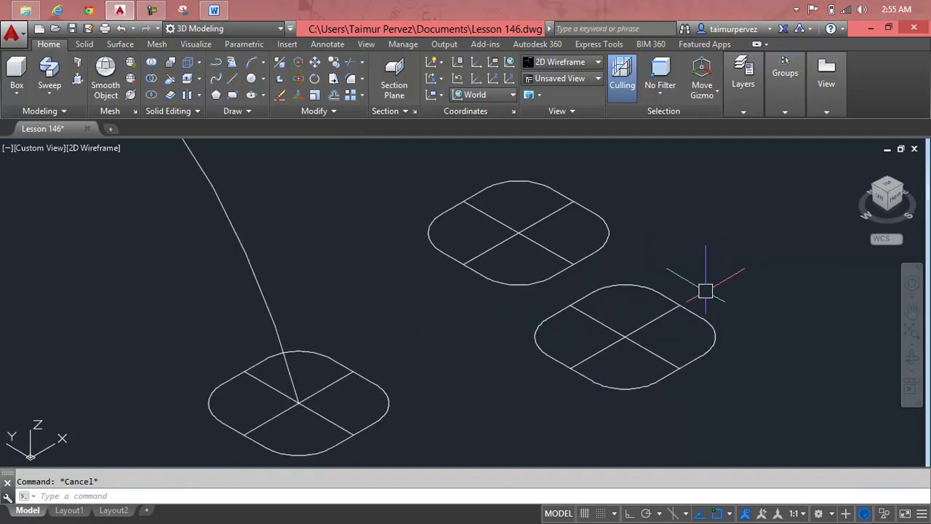
pyautogui.write('o')
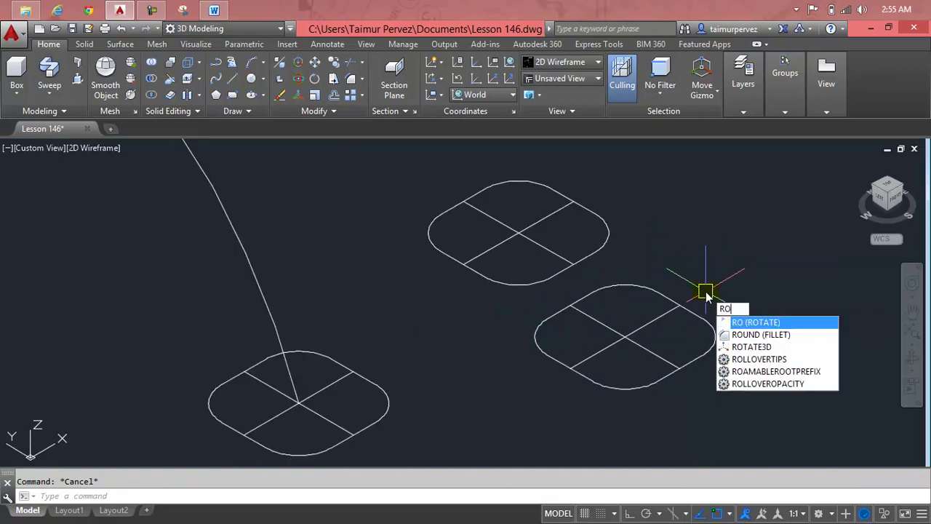
pyautogui.click(727, 347)
pyautogui.click(732, 284)
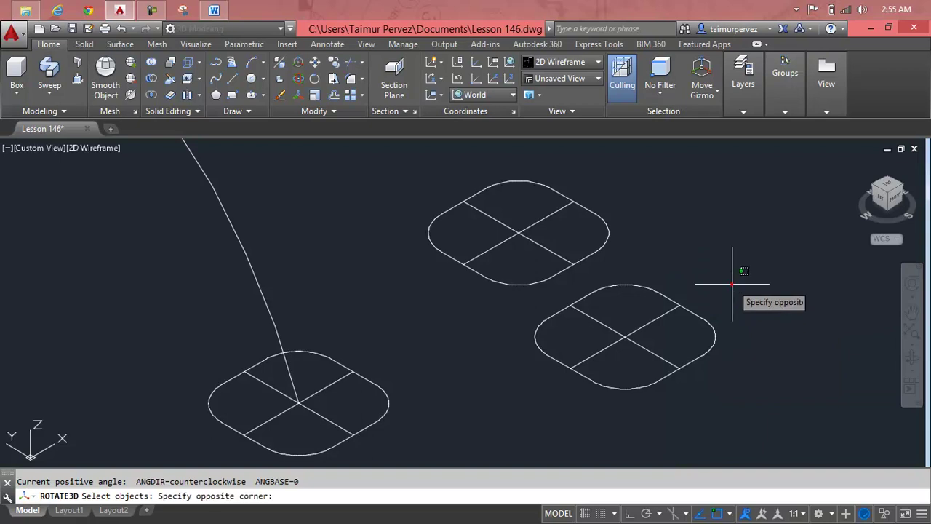
pyautogui.click(570, 423)
pyautogui.press('Return')
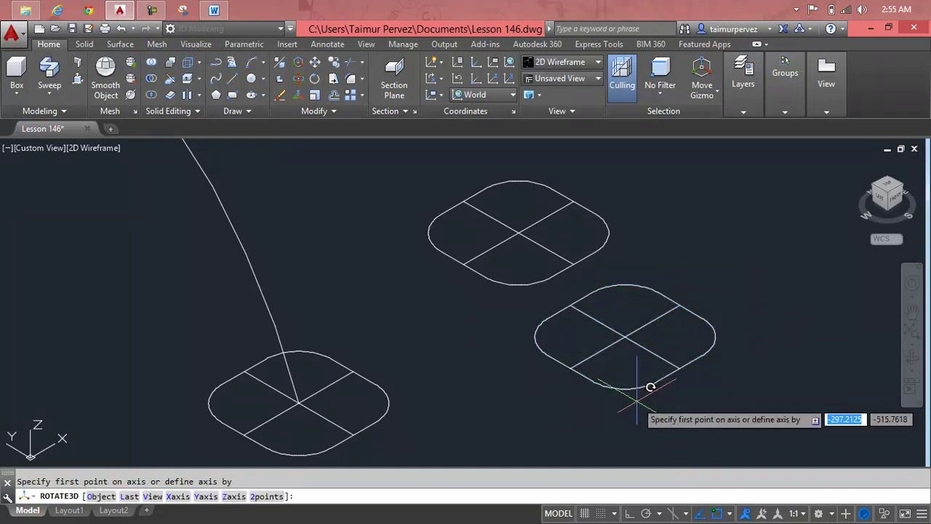
pyautogui.click(637, 401)
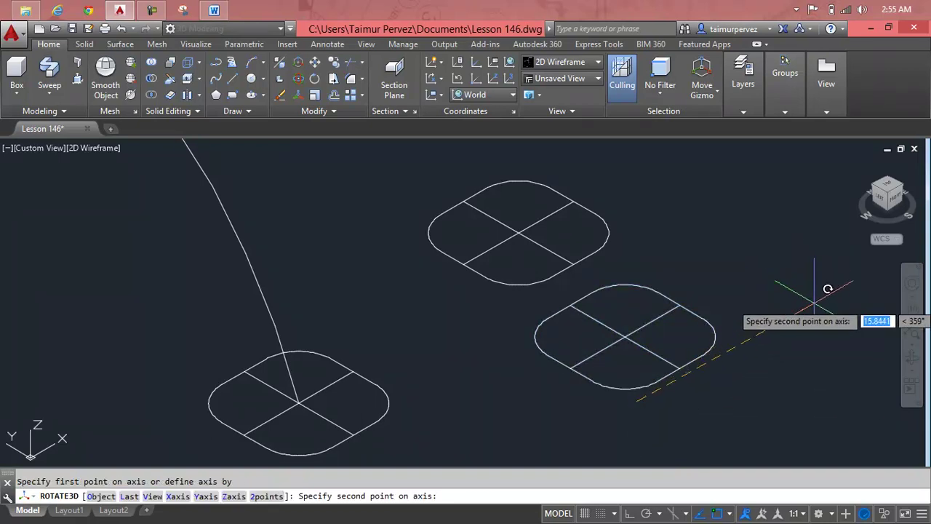
pyautogui.press('F8')
pyautogui.click(791, 316)
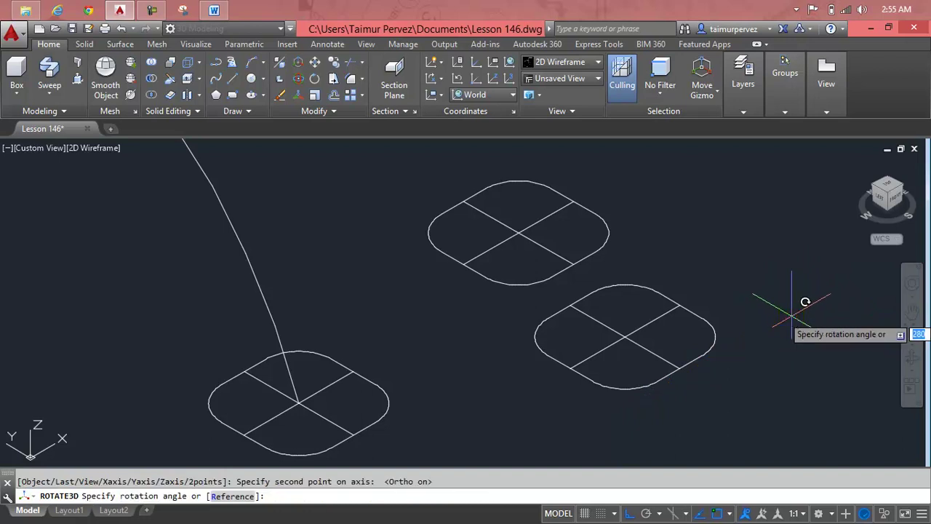
pyautogui.press('Return')
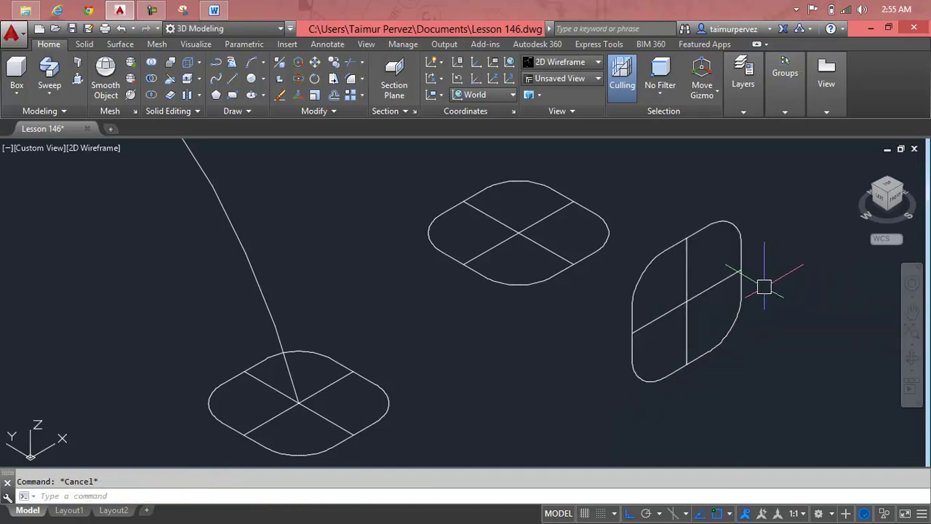
# Copy the upright rounded square twice to the left, beside the upper grid.
pyautogui.write('cp')
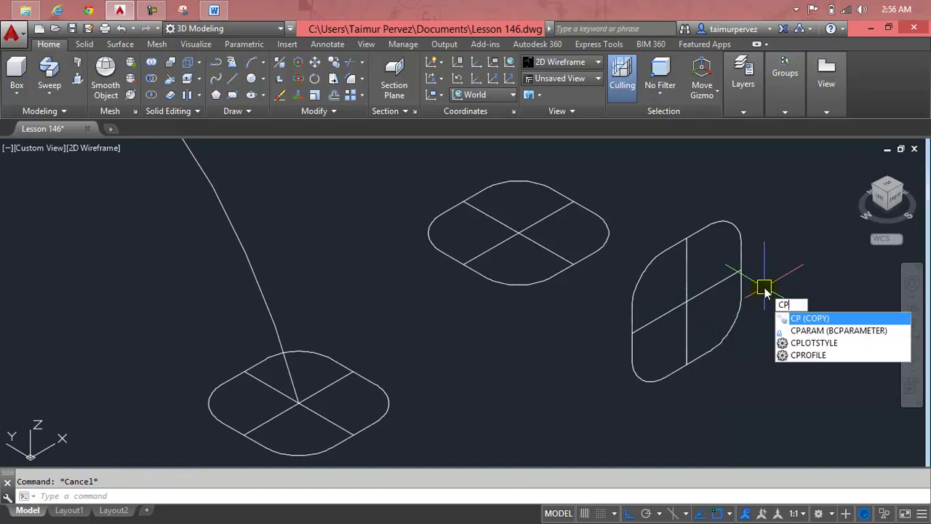
pyautogui.press('Return')
pyautogui.click(749, 209)
pyautogui.click(661, 341)
pyautogui.press('Return')
pyautogui.click(659, 220)
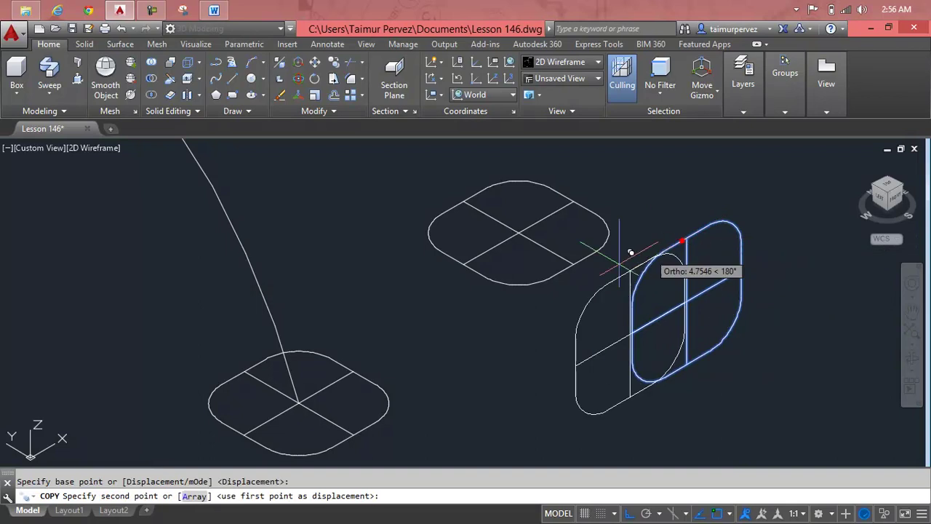
pyautogui.click(547, 251)
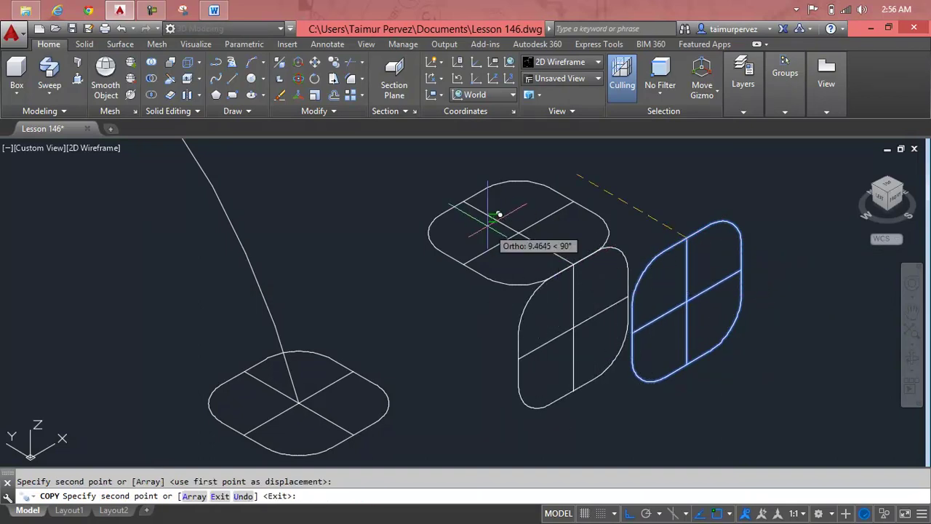
pyautogui.click(463, 201)
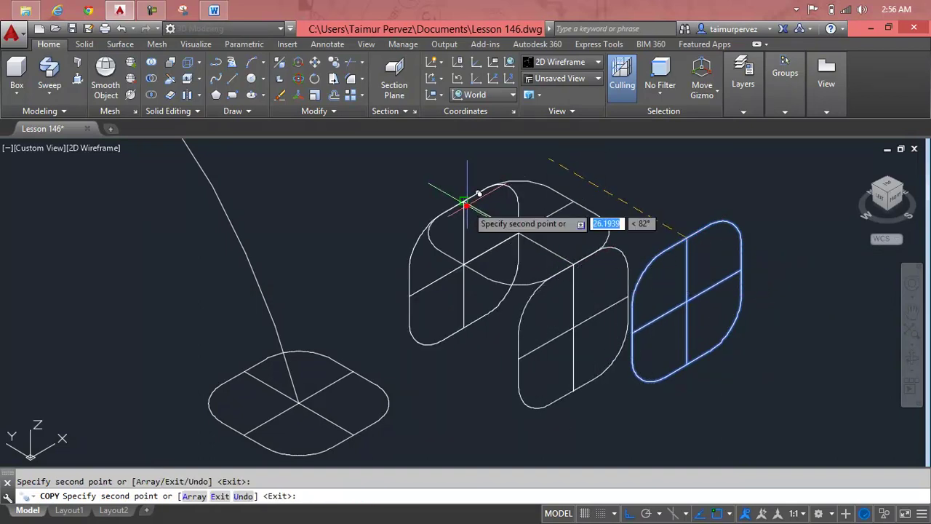
pyautogui.press('F8')
# Delete the original upright rounded square.
pyautogui.press('Escape')
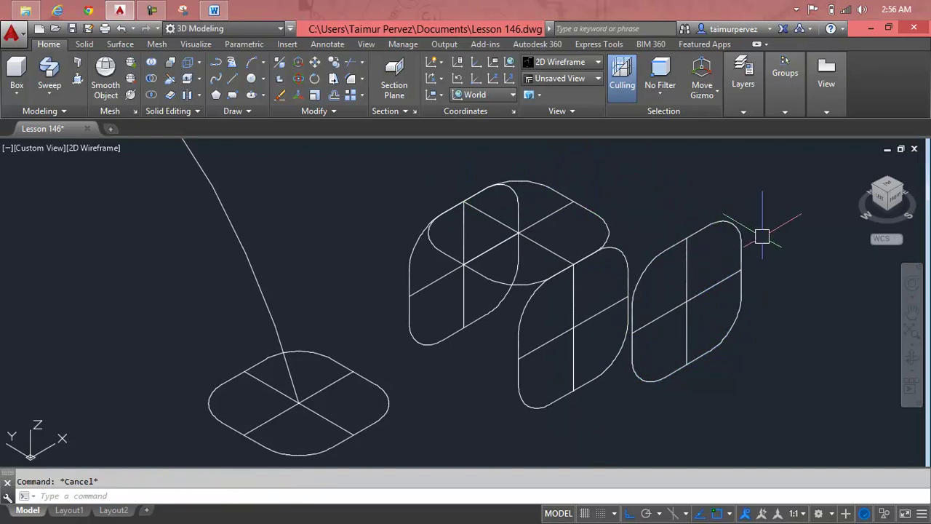
pyautogui.click(761, 236)
pyautogui.click(676, 342)
pyautogui.press('Delete')
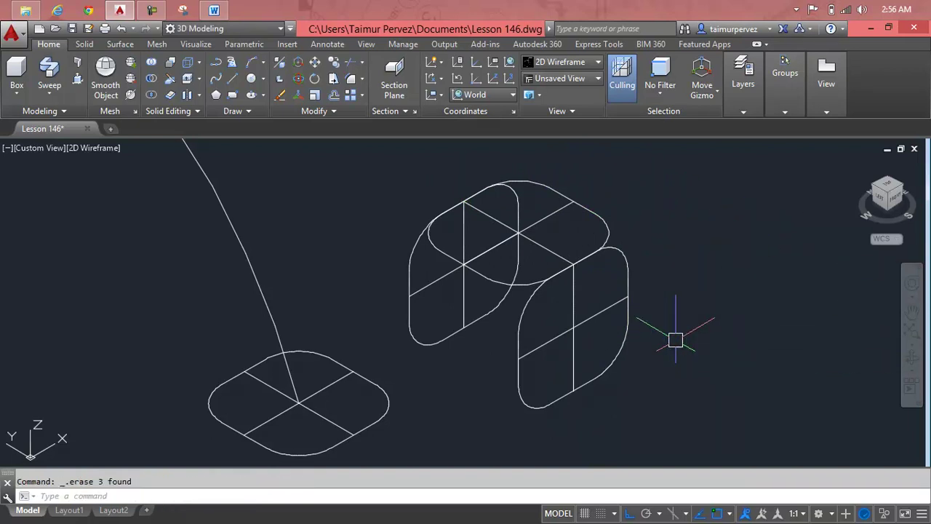
# Press-pull the upright rounded face and a second rounded face by 2 units each.
pyautogui.scroll(2, 599, 315)
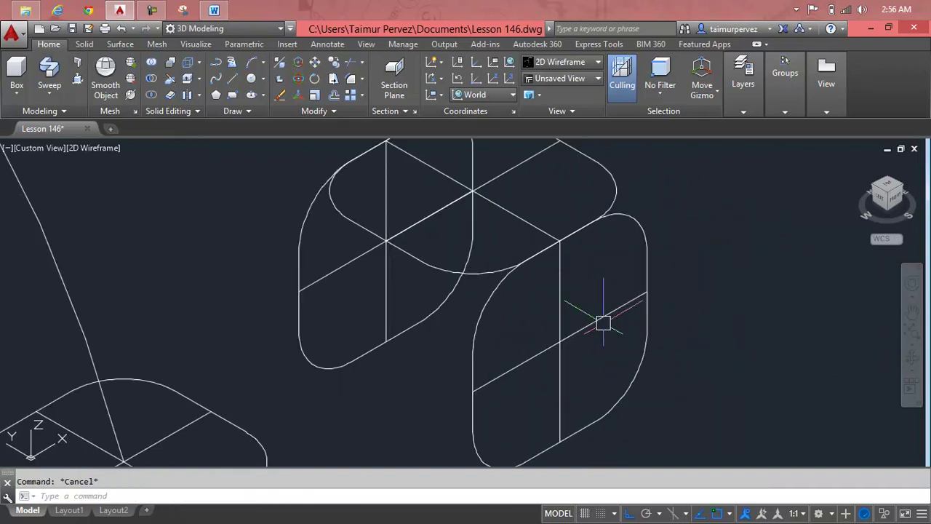
pyautogui.click(77, 80)
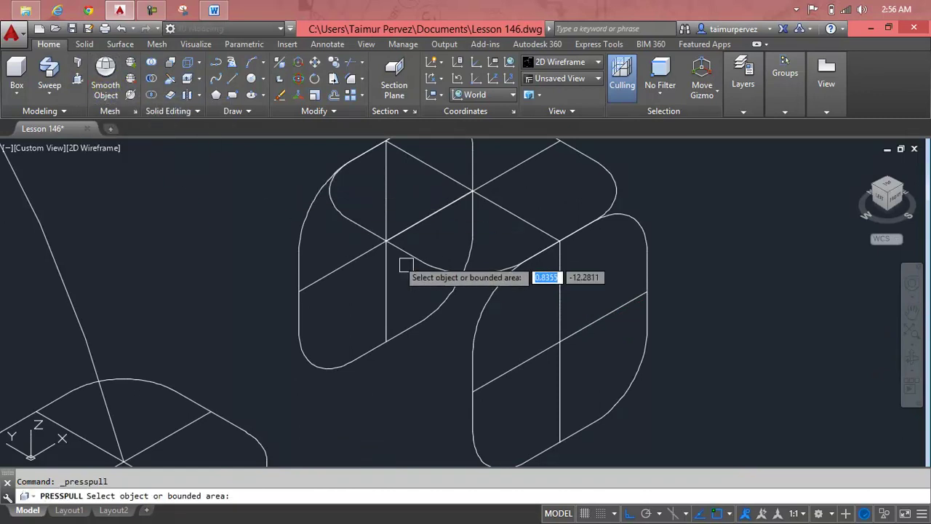
pyautogui.click(471, 329)
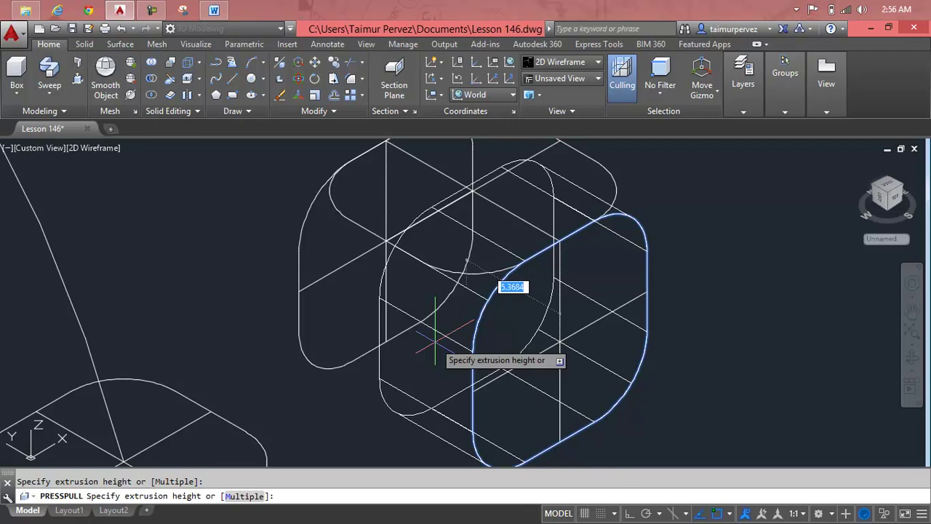
pyautogui.press('Return')
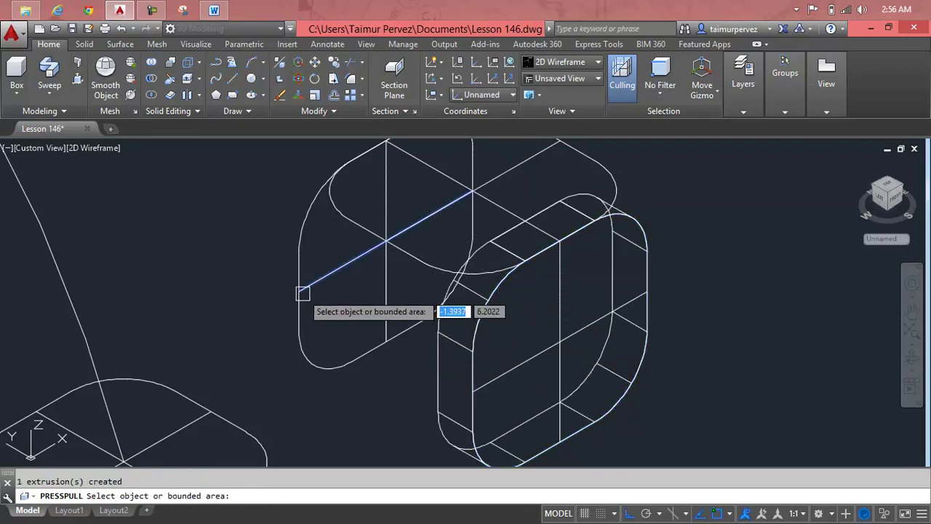
pyautogui.click(301, 258)
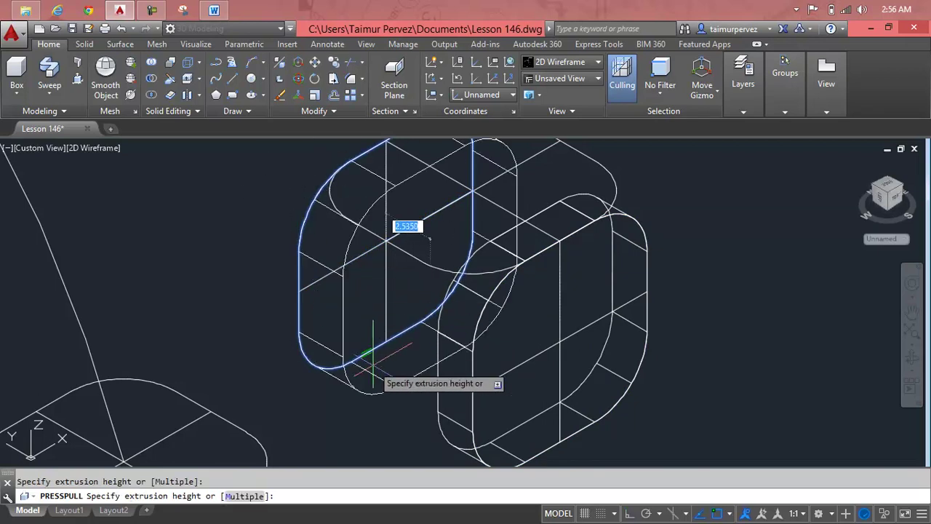
pyautogui.write('2')
pyautogui.press('Return')
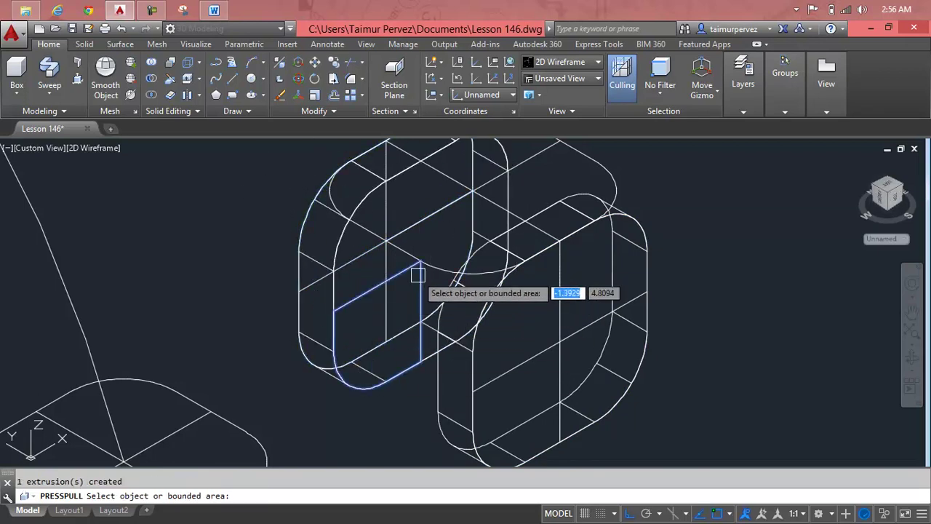
# Press-pull the top rounded face by 3 units.
pyautogui.click(421, 266)
pyautogui.scroll(-3, 430, 234)
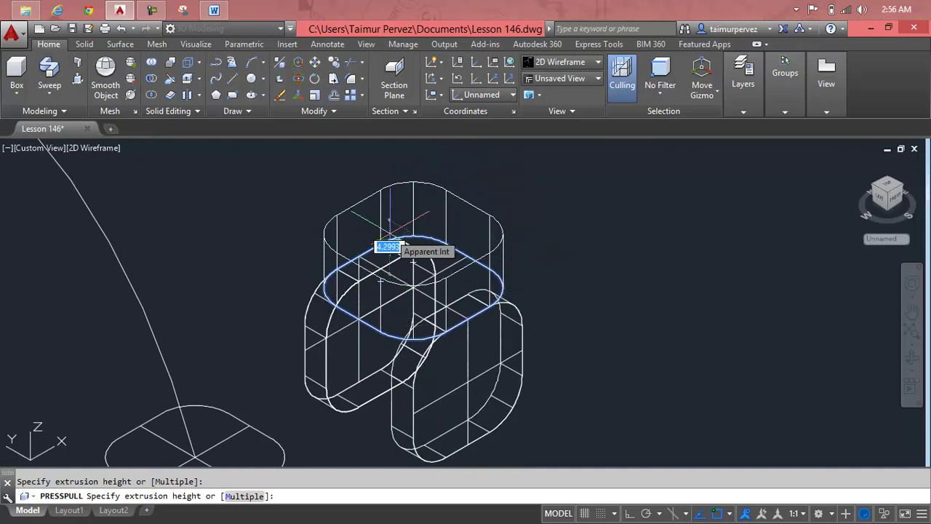
pyautogui.write('3')
pyautogui.press('Return')
pyautogui.scroll(-2, 393, 247)
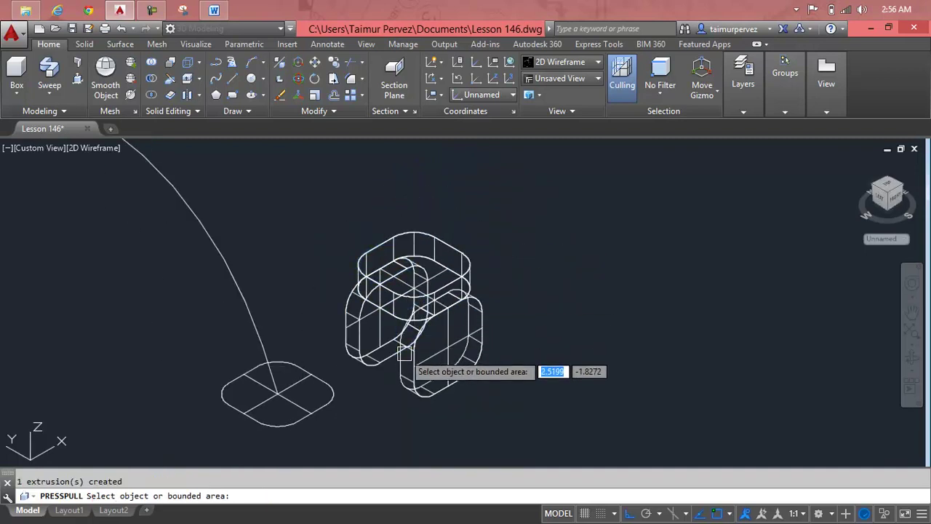
pyautogui.press('Return')
pyautogui.press('Escape')
pyautogui.scroll(4, 393, 356)
pyautogui.scroll(-4, 393, 356)
pyautogui.scroll(-3, 393, 357)
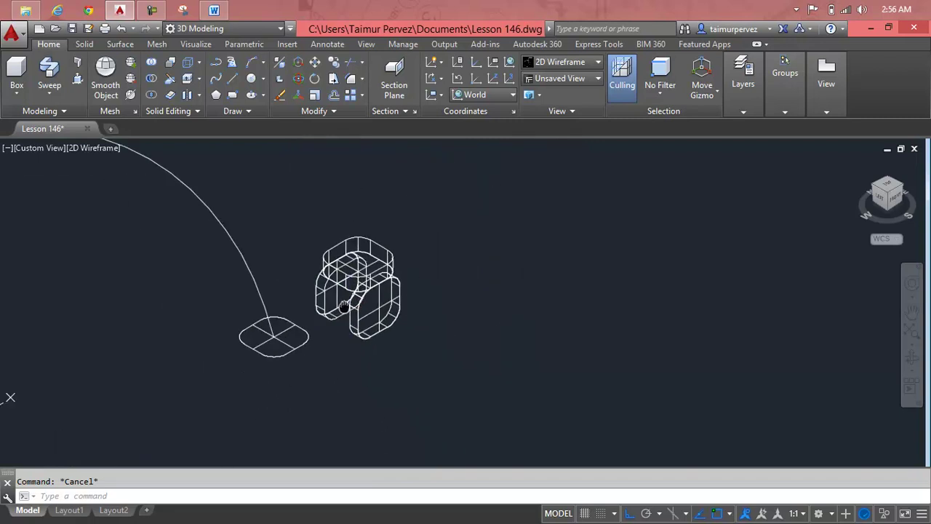
pyautogui.write('c')
pyautogui.press('Return')
# Draw a circle of radius 8 centred below the chair.
pyautogui.click(450, 395)
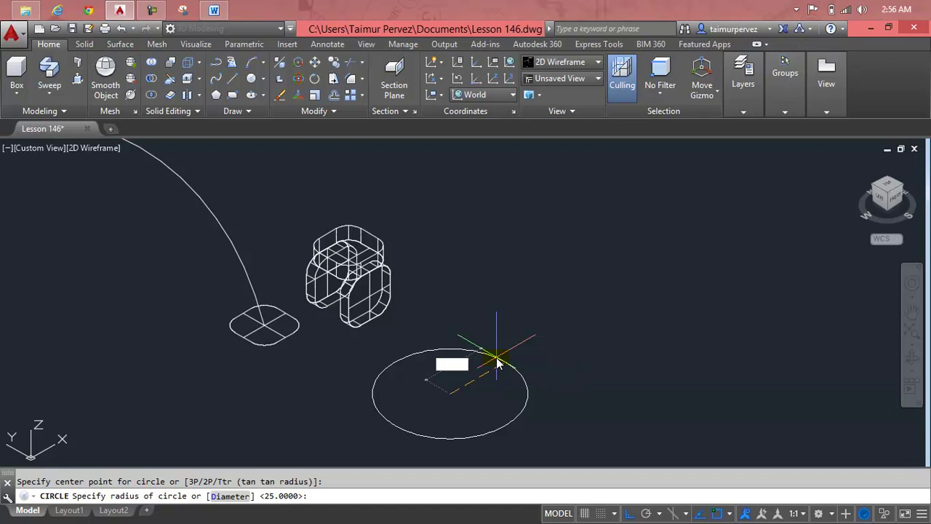
pyautogui.press('Escape')
pyautogui.scroll(4, 426, 381)
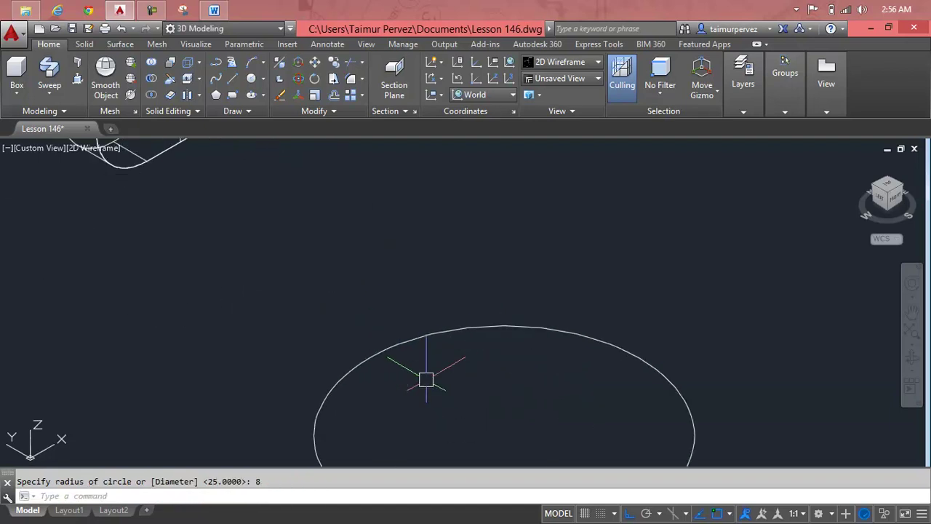
pyautogui.scroll(-2, 442, 377)
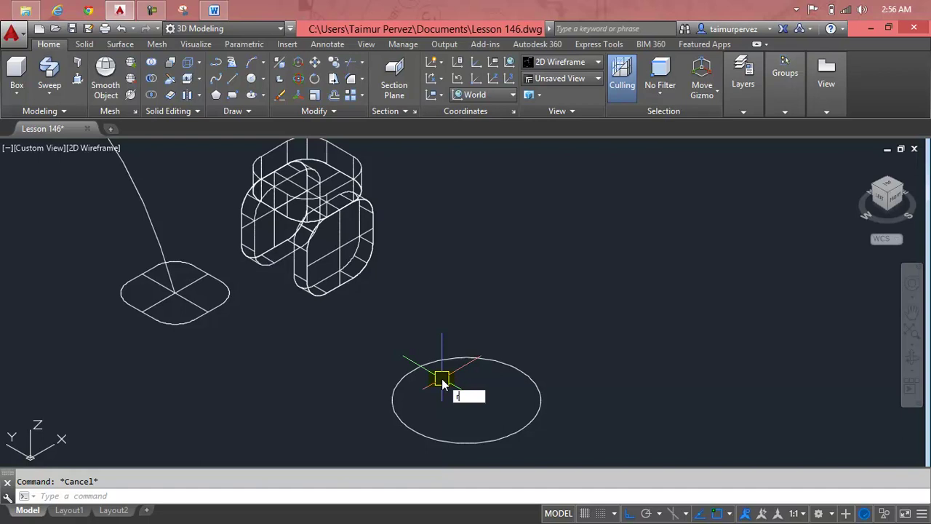
# Rotate the circle 90 degrees in 3D about an axis through its centre.
pyautogui.write('o')
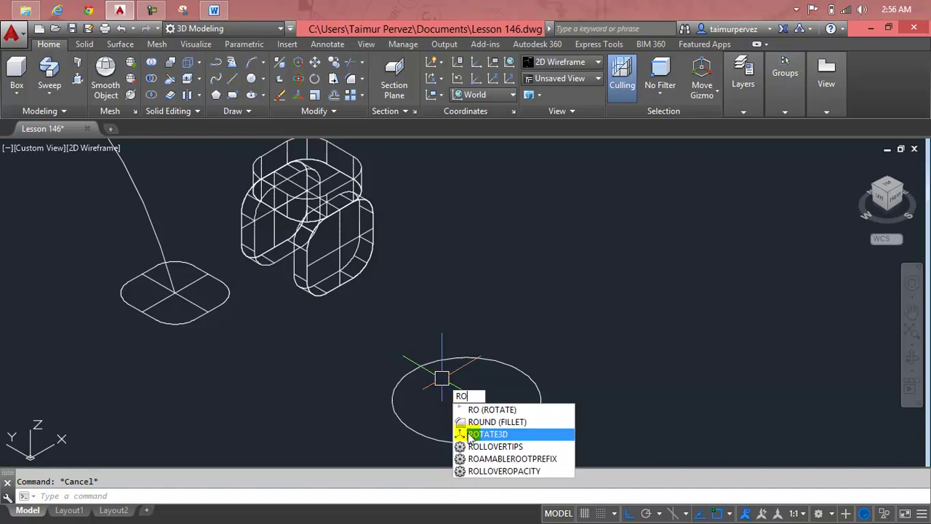
pyautogui.click(459, 433)
pyautogui.click(509, 366)
pyautogui.press('Return')
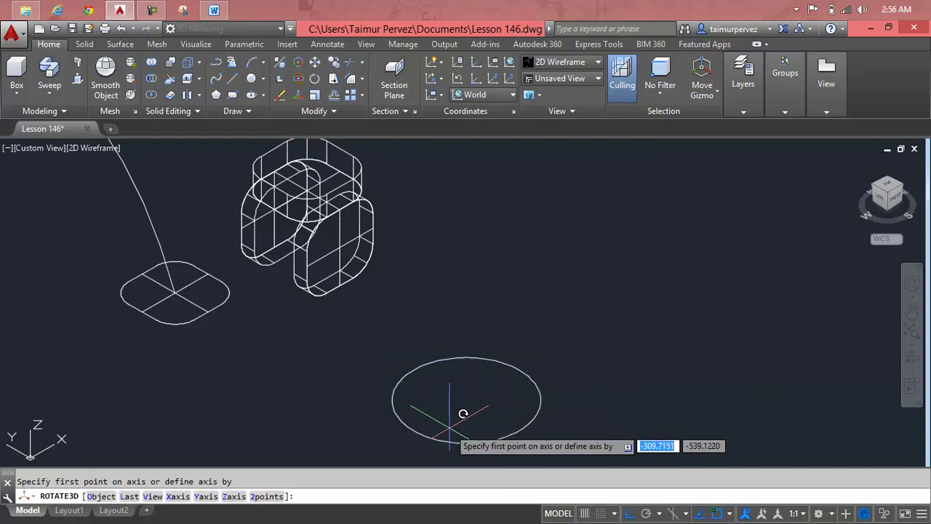
pyautogui.scroll(-2, 451, 396)
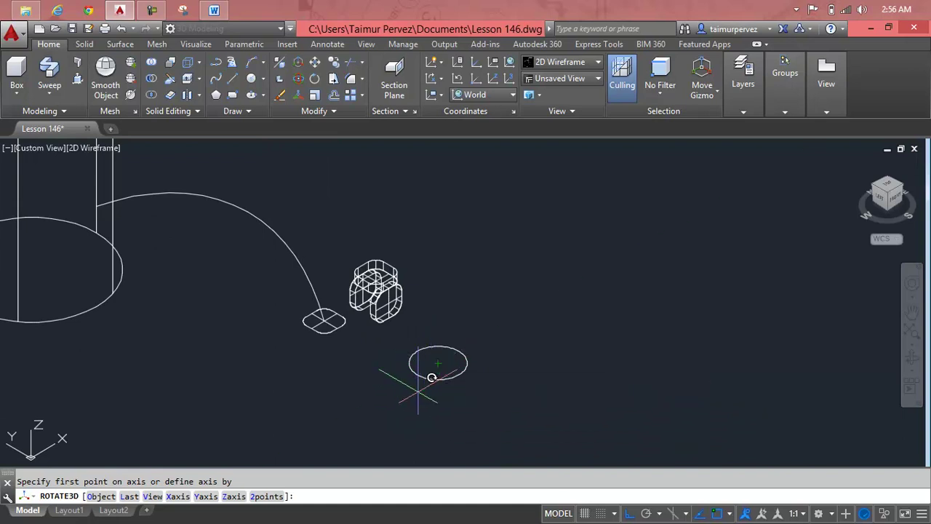
pyautogui.click(418, 378)
pyautogui.click(561, 318)
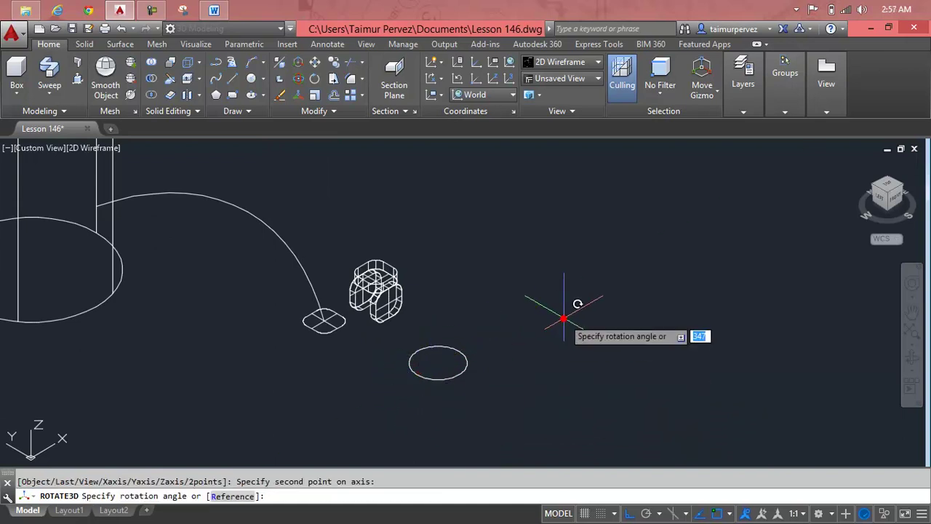
pyautogui.press('Return')
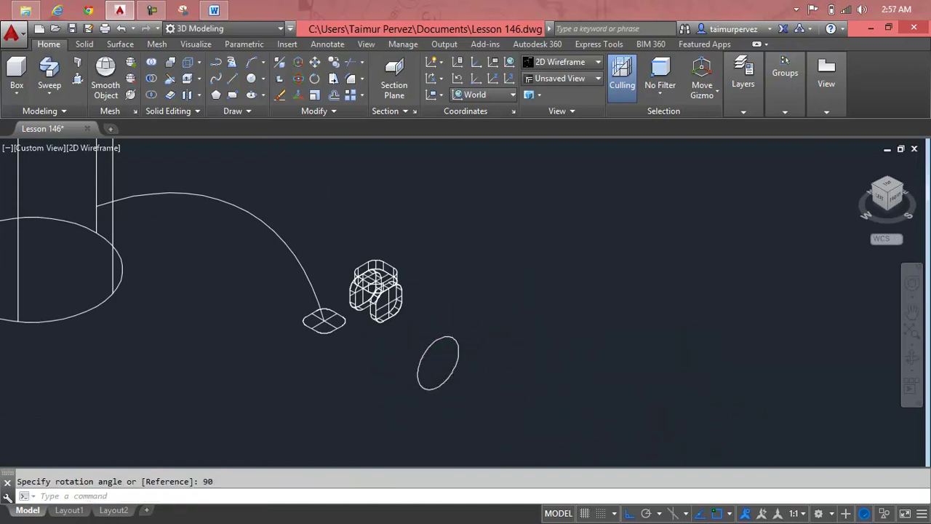
pyautogui.scroll(3, 415, 362)
pyautogui.press('Escape')
pyautogui.write('c')
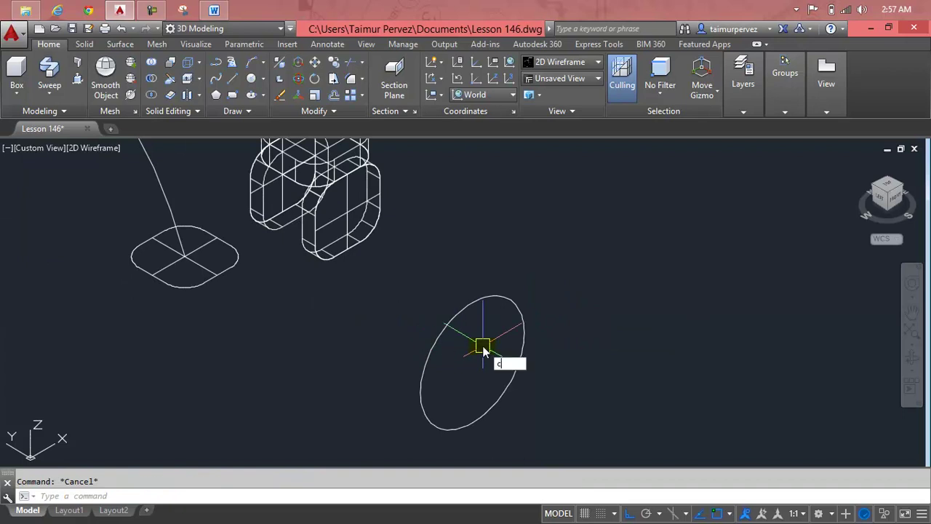
pyautogui.press('Escape')
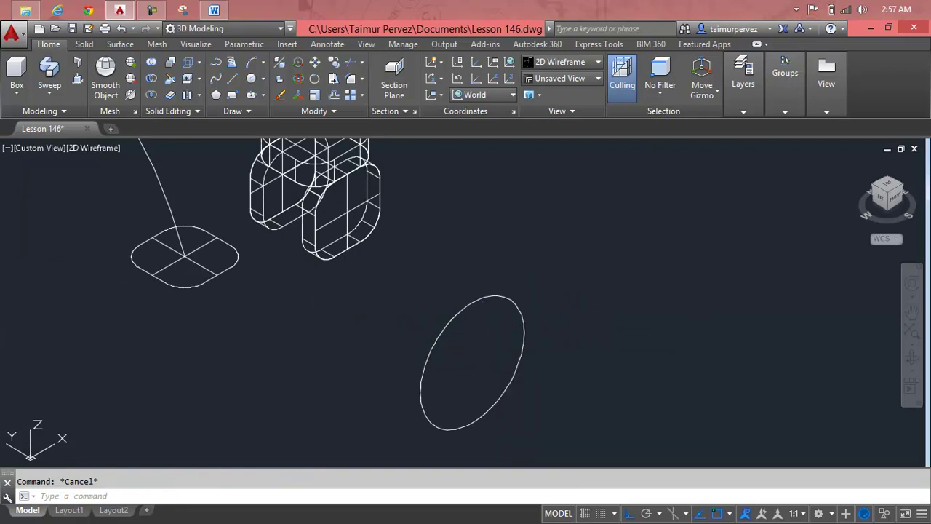
pyautogui.write('m')
pyautogui.press('Return')
# Move the upright circle to a snapped point on the rounded block.
pyautogui.click(504, 304)
pyautogui.press('Return')
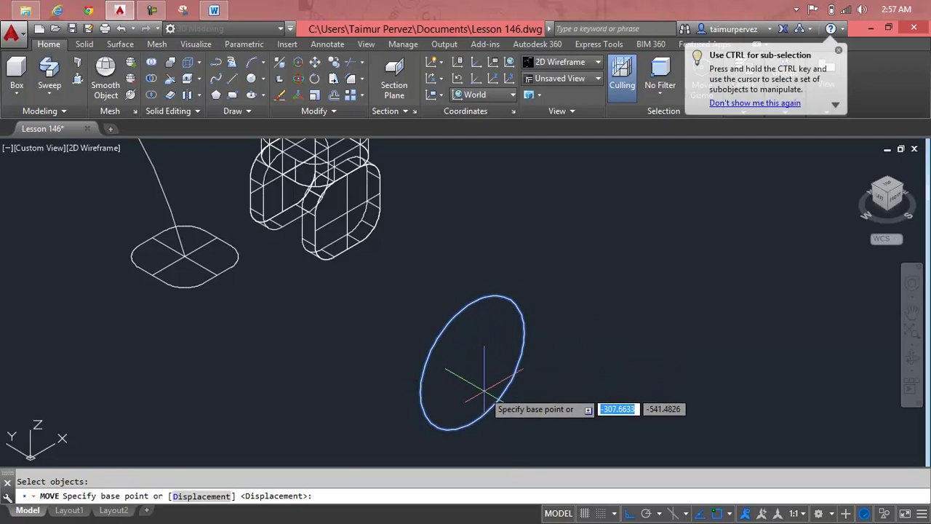
pyautogui.click(463, 298)
pyautogui.scroll(-2, 352, 229)
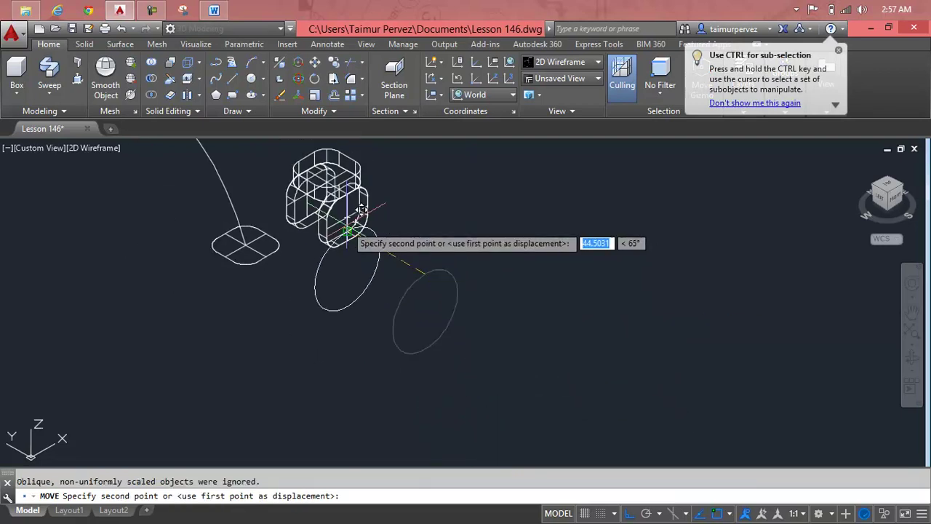
pyautogui.scroll(3, 327, 247)
pyautogui.scroll(3, 335, 221)
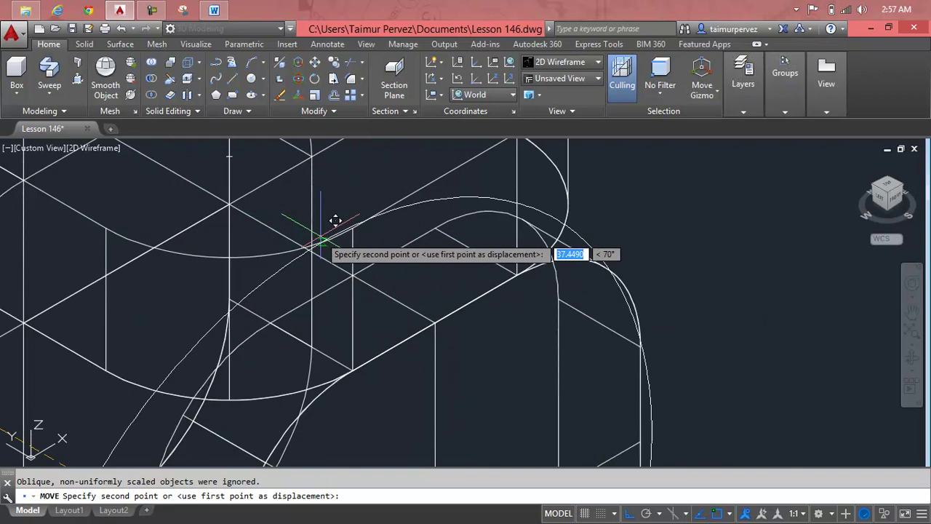
pyautogui.click(230, 206)
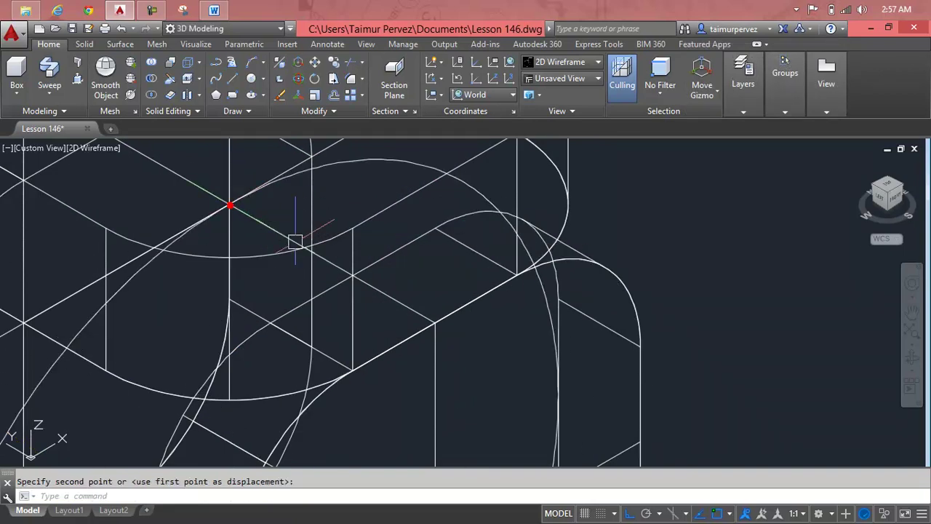
pyautogui.scroll(-3, 306, 262)
pyautogui.scroll(-2, 349, 328)
pyautogui.scroll(-1, 364, 352)
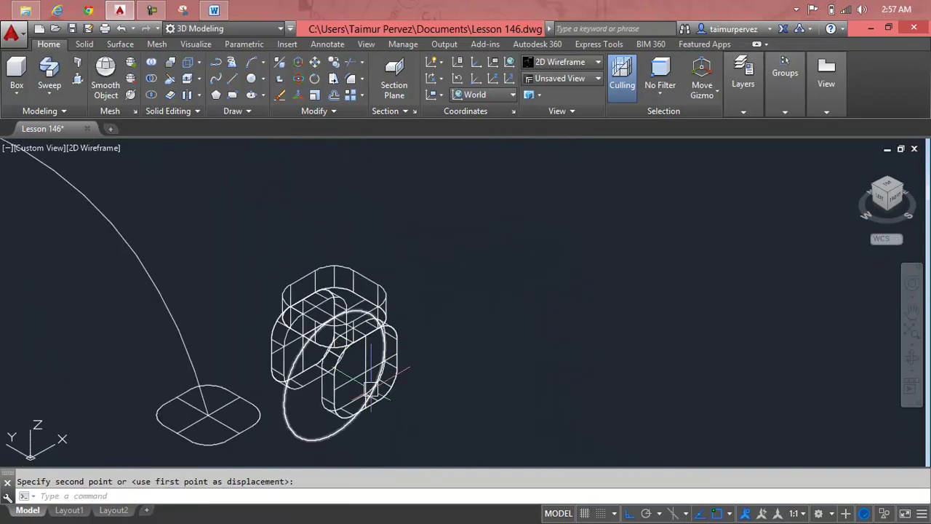
pyautogui.keyDown('shift'); pyautogui.moveTo(363, 397); pyautogui.dragTo(484, 357, button='middle'); pyautogui.keyUp('shift')
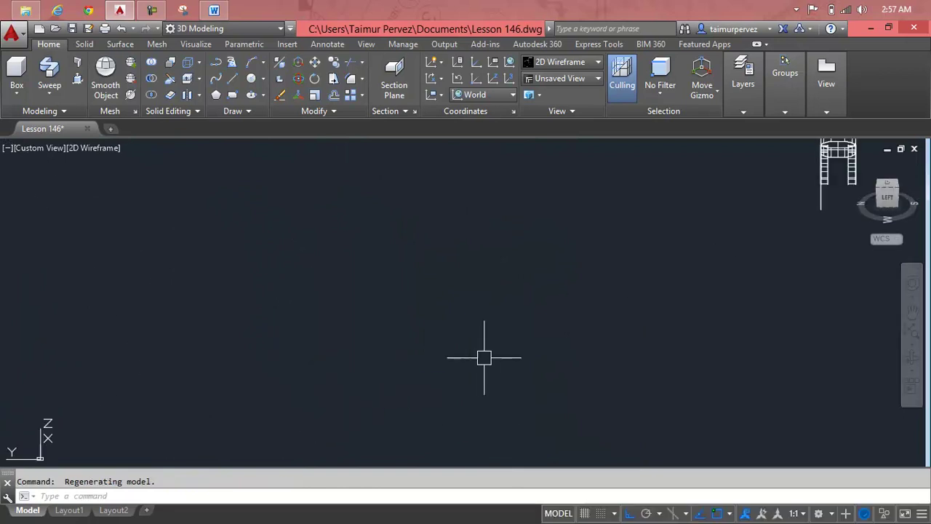
pyautogui.moveTo(649, 282)
pyautogui.keyDown('shift'); pyautogui.mouseDown(button='middle')
pyautogui.moveTo(650, 291)
pyautogui.moveTo(598, 284)
pyautogui.moveTo(615, 293)
pyautogui.moveTo(691, 273)
pyautogui.mouseUp(button='middle'); pyautogui.keyUp('shift')
pyautogui.scroll(3, 650, 291)
pyautogui.scroll(4, 650, 270)
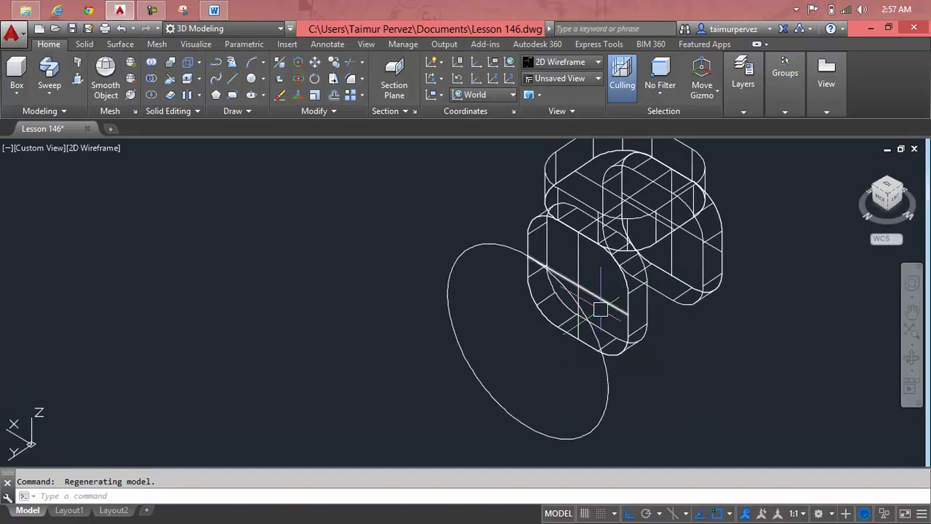
# Fine-tune the circle's position, moving it from its edge to the snapped intersection between the blocks.
pyautogui.click(600, 355)
pyautogui.press('Return')
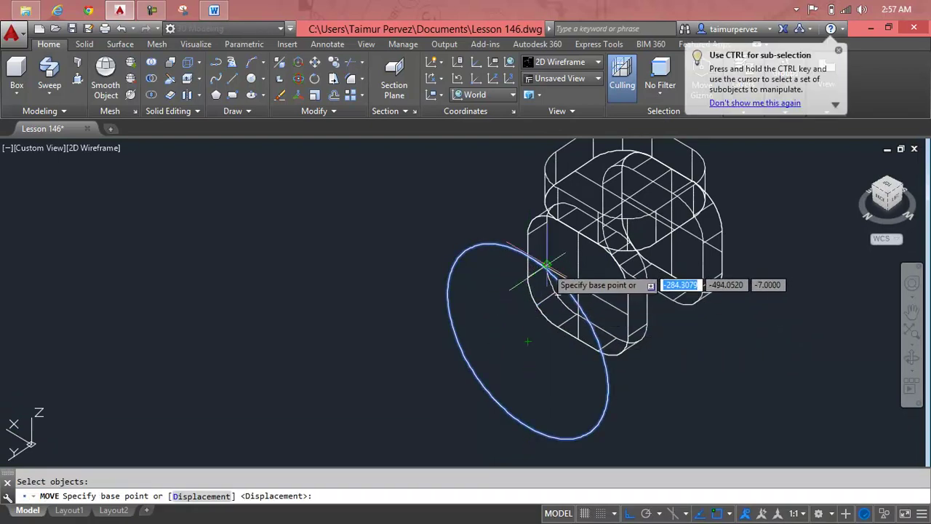
pyautogui.scroll(5, 545, 265)
pyautogui.scroll(-2, 544, 306)
pyautogui.scroll(-1, 542, 356)
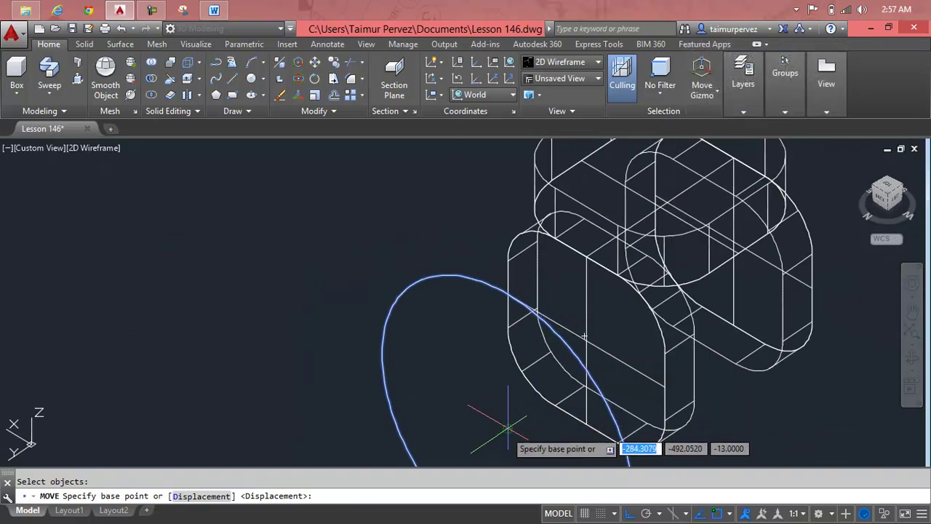
pyautogui.click(508, 295)
pyautogui.scroll(-2, 588, 266)
pyautogui.scroll(-1, 564, 312)
pyautogui.scroll(1, 589, 291)
pyautogui.scroll(3, 597, 291)
pyautogui.scroll(2, 600, 269)
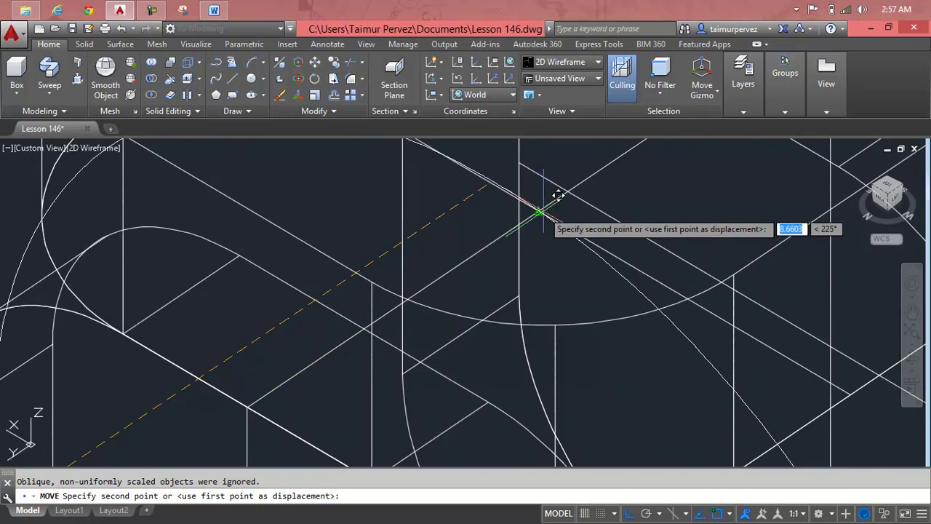
pyautogui.scroll(2, 557, 195)
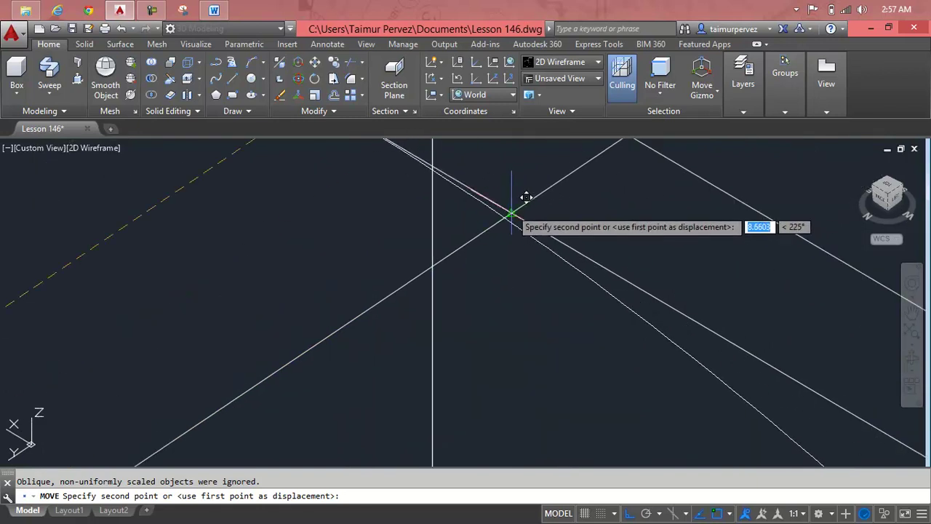
pyautogui.click(511, 213)
pyautogui.scroll(-5, 593, 322)
pyautogui.moveTo(658, 418)
pyautogui.keyDown('shift'); pyautogui.mouseDown(button='middle')
pyautogui.moveTo(586, 354)
pyautogui.moveTo(583, 281)
pyautogui.mouseUp(button='middle'); pyautogui.keyUp('shift')
pyautogui.scroll(-2, 582, 351)
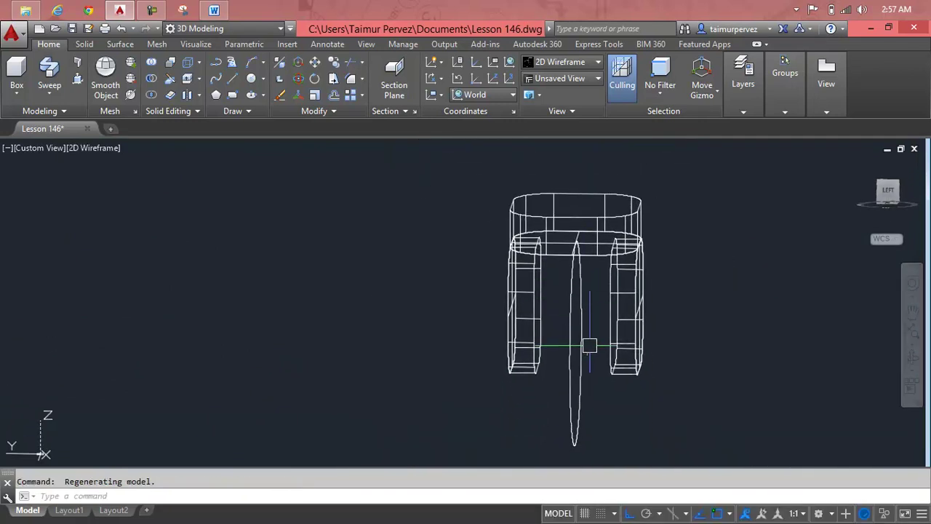
# Stretch the disc's bottom grip upward to a new lower-edge position.
pyautogui.click(575, 443)
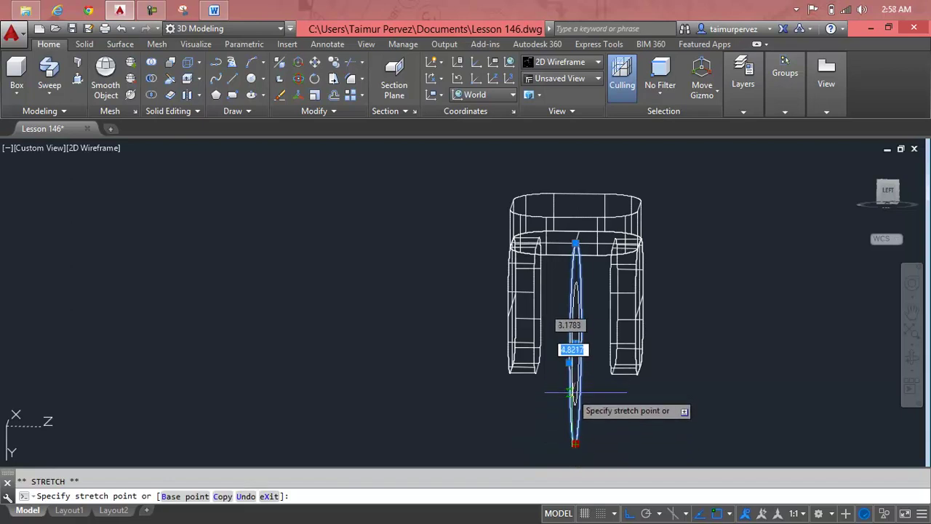
pyautogui.click(571, 393)
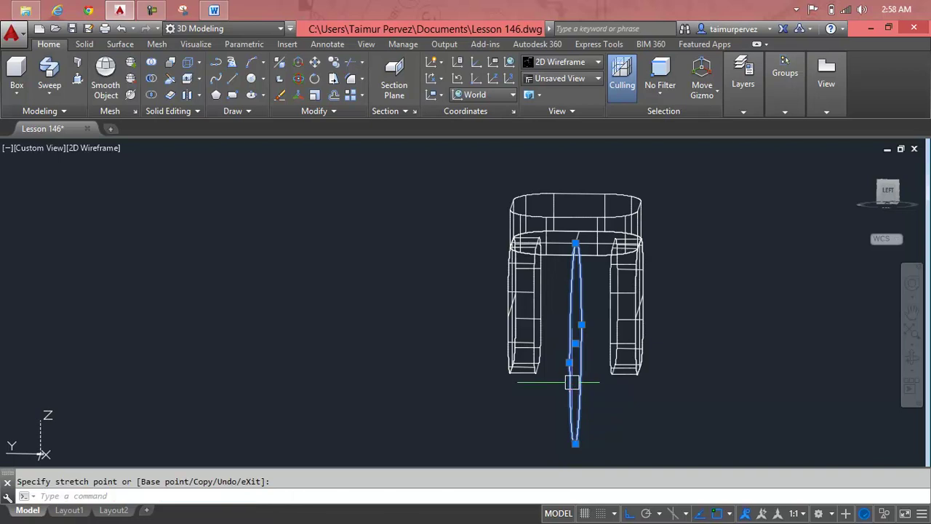
pyautogui.keyDown('shift'); pyautogui.moveTo(587, 393); pyautogui.dragTo(573, 404, button='middle'); pyautogui.keyUp('shift')
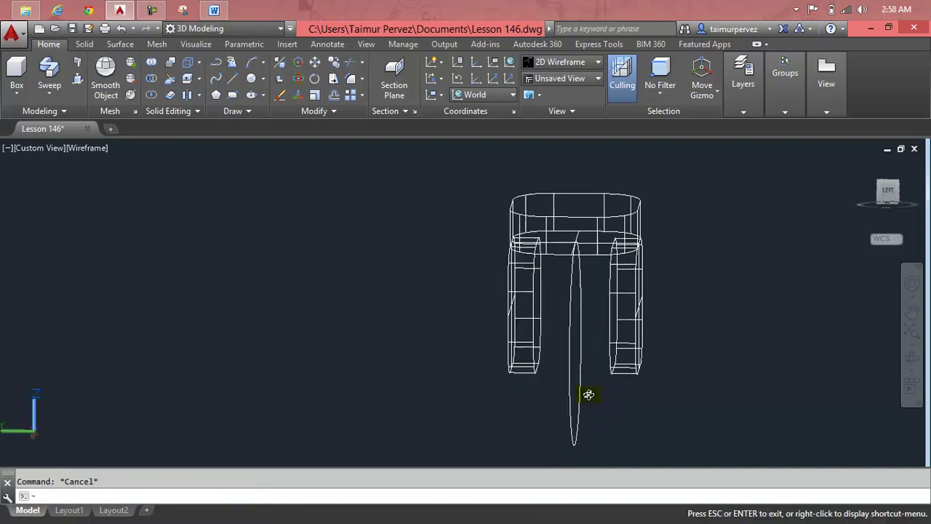
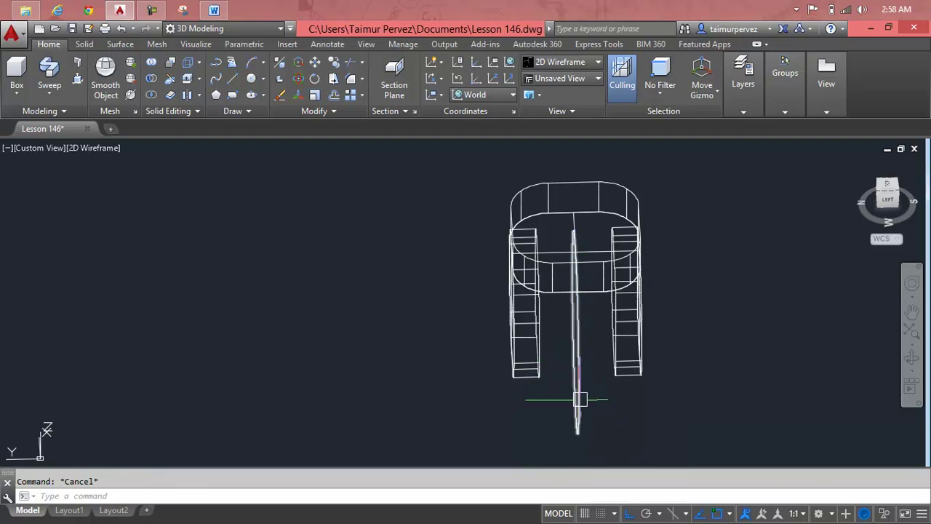
# From a back view, shrink the large circle under the seat by dragging its quadrant grip inward.
pyautogui.keyDown('shift'); pyautogui.moveTo(574, 401); pyautogui.dragTo(722, 353, button='middle'); pyautogui.keyUp('shift')
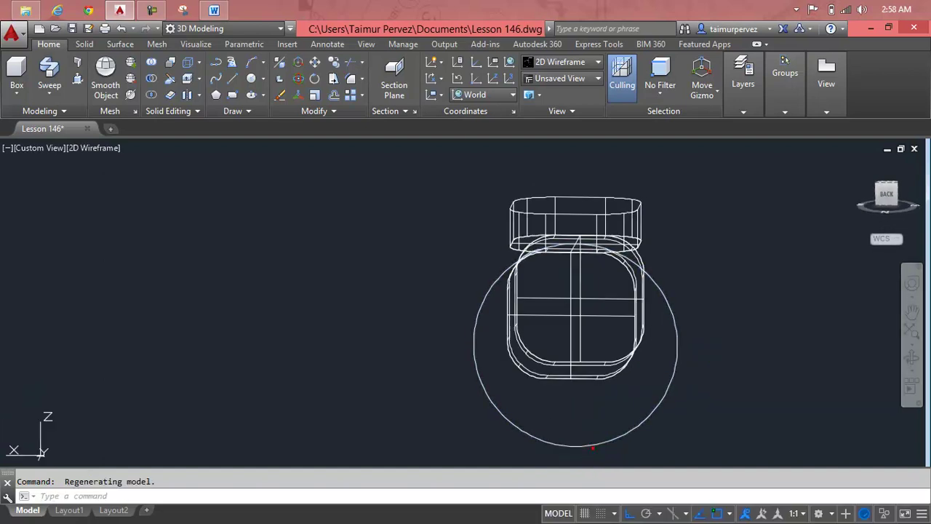
pyautogui.click(572, 446)
pyautogui.click(574, 446)
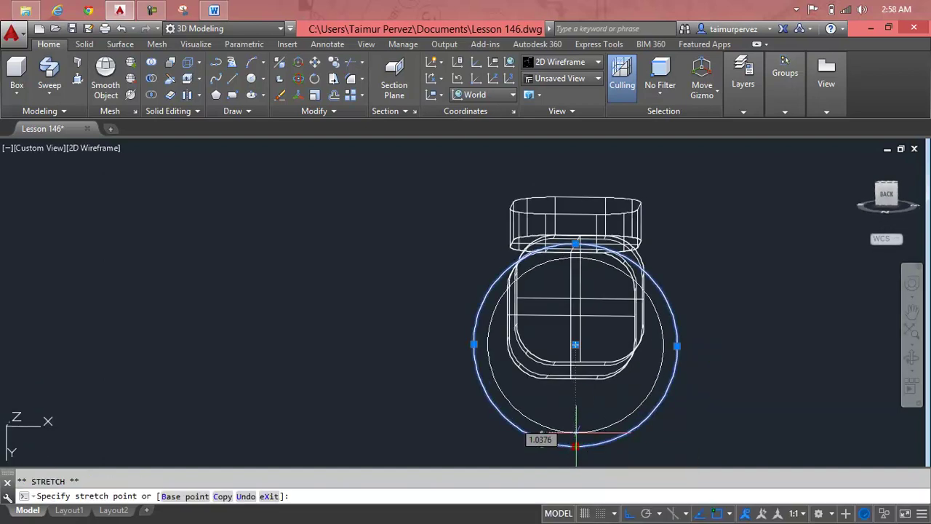
pyautogui.click(574, 416)
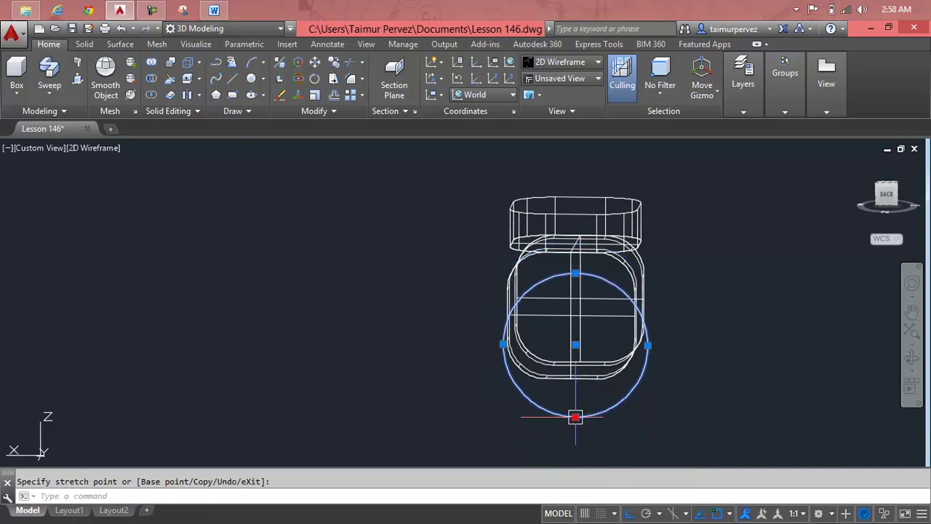
pyautogui.scroll(4, 587, 289)
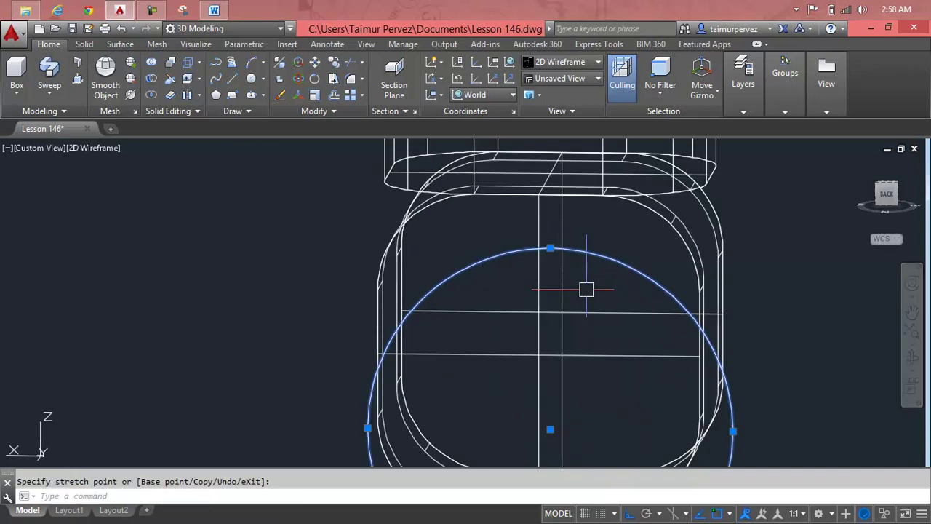
pyautogui.press('Escape')
# Move the circle up from its top quadrant to touch the seat's underside.
pyautogui.click(589, 258)
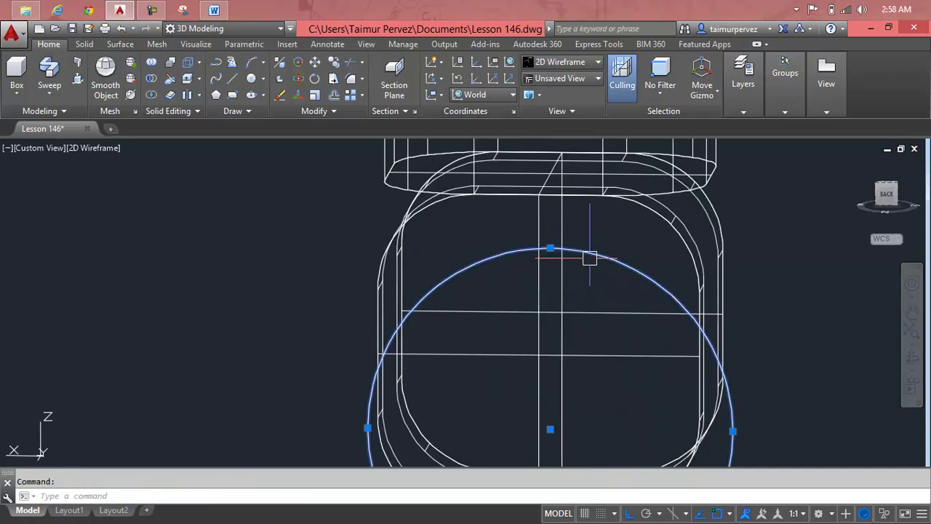
pyautogui.write('m')
pyautogui.press('Return')
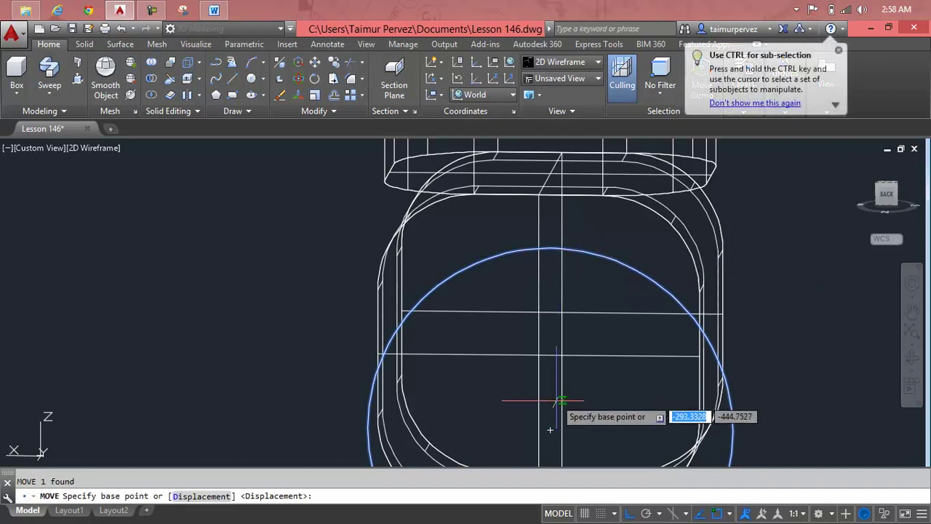
pyautogui.click(550, 249)
pyautogui.moveTo(553, 252); pyautogui.dragTo(546, 282, button='middle')
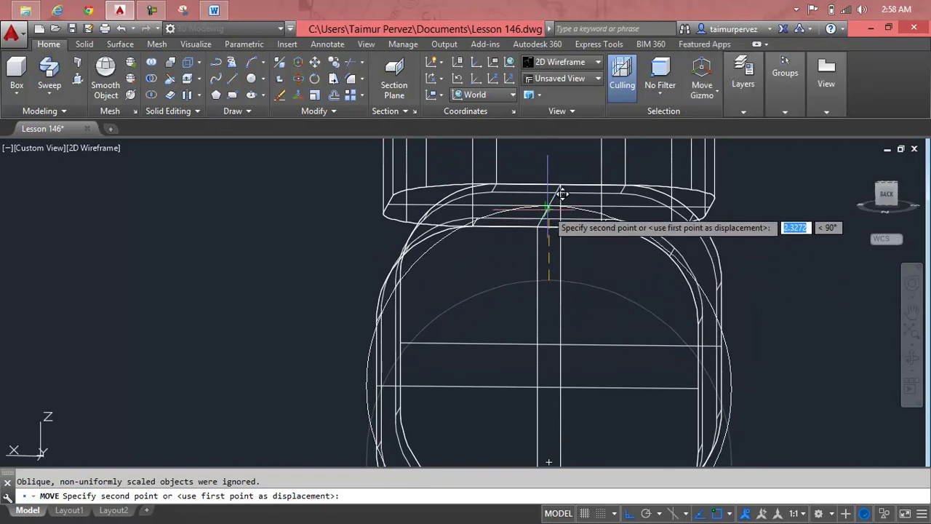
pyautogui.click(546, 209)
pyautogui.moveTo(655, 315)
pyautogui.keyDown('shift'); pyautogui.mouseDown(button='middle')
pyautogui.moveTo(611, 337)
pyautogui.moveTo(531, 326)
pyautogui.moveTo(546, 337)
pyautogui.moveTo(551, 318)
pyautogui.mouseUp(button='middle'); pyautogui.keyUp('shift')
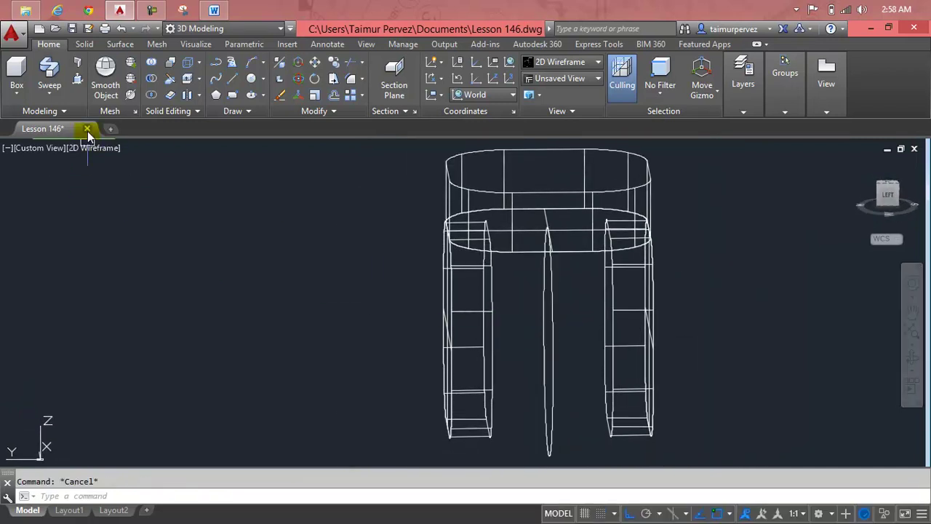
pyautogui.click(82, 85)
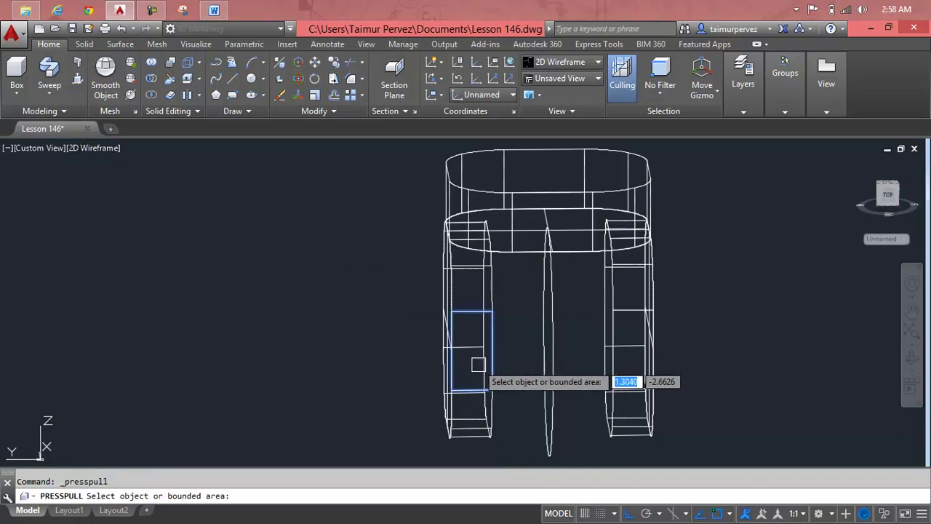
pyautogui.keyDown('shift'); pyautogui.moveTo(538, 409); pyautogui.dragTo(542, 405, button='middle'); pyautogui.keyUp('shift')
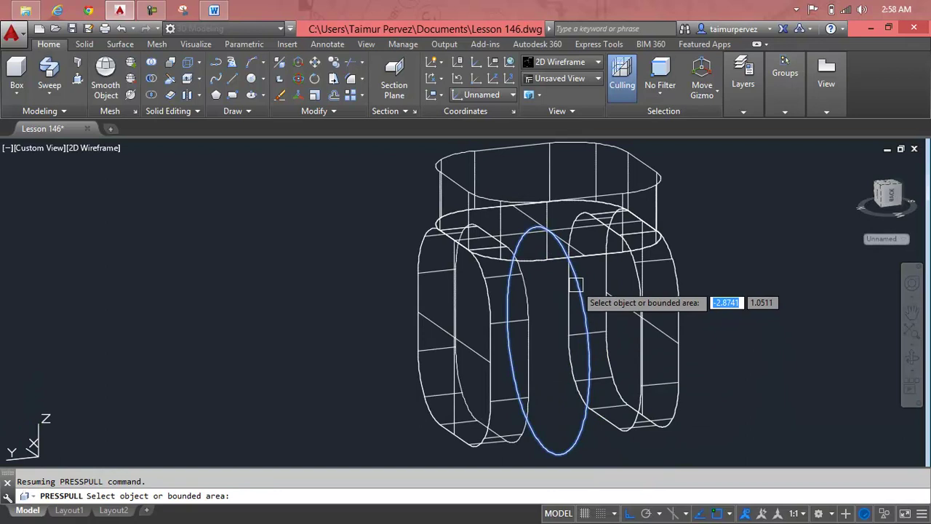
pyautogui.click(564, 441)
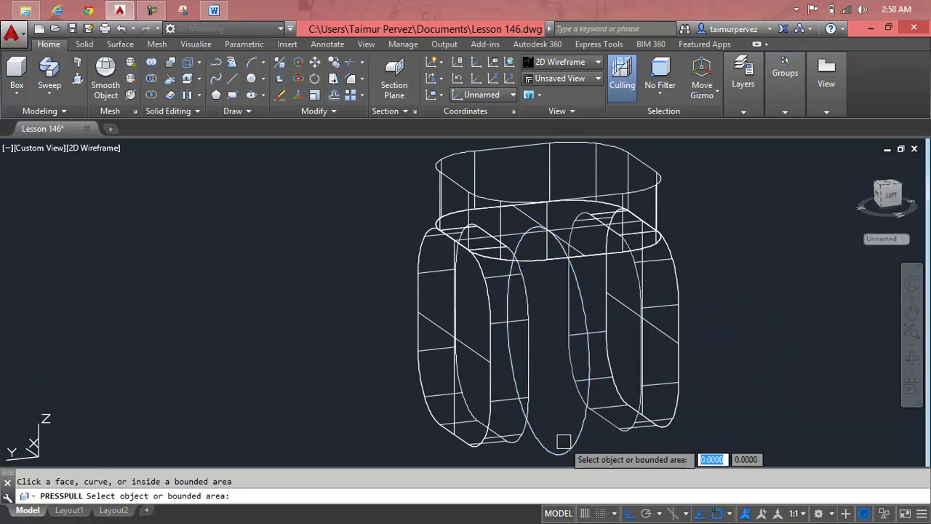
pyautogui.click(563, 441)
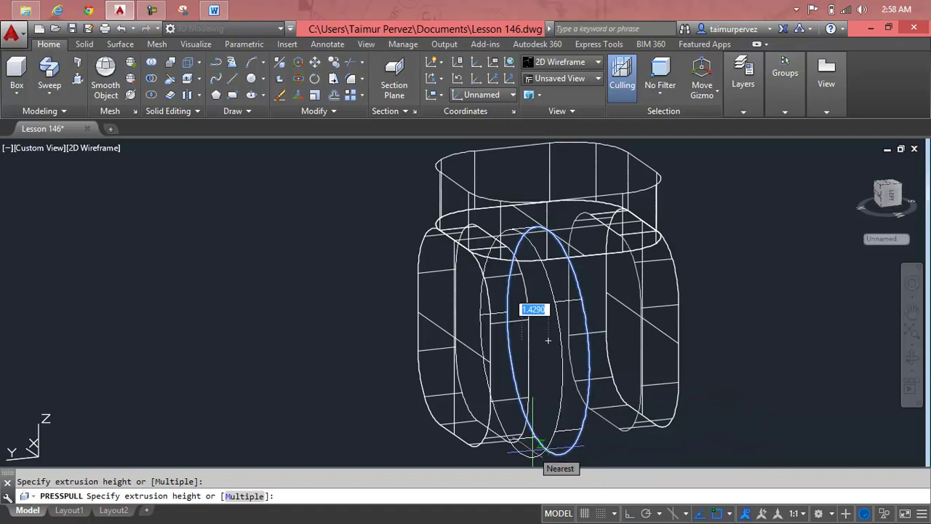
pyautogui.write('2')
pyautogui.press('Return')
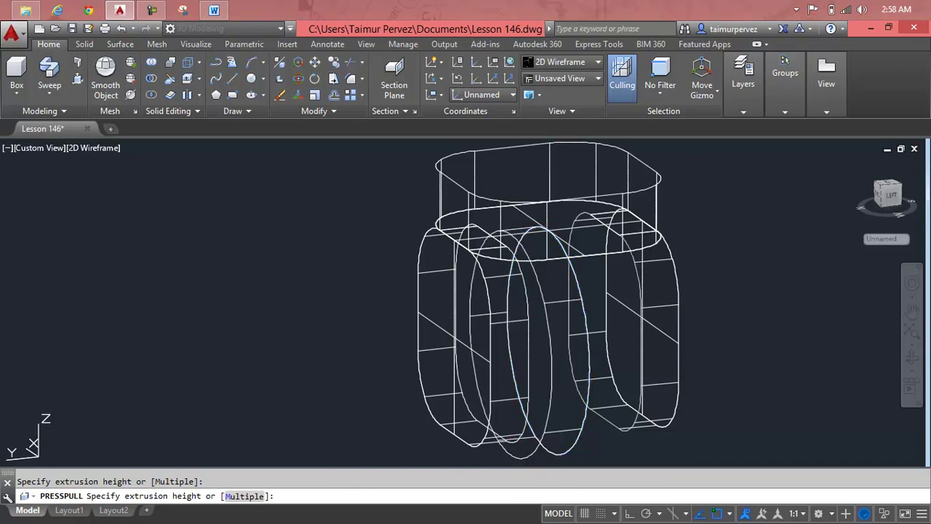
pyautogui.moveTo(542, 426)
pyautogui.keyDown('shift'); pyautogui.mouseDown(button='middle')
pyautogui.moveTo(516, 426)
pyautogui.moveTo(540, 420)
pyautogui.mouseUp(button='middle'); pyautogui.keyUp('shift')
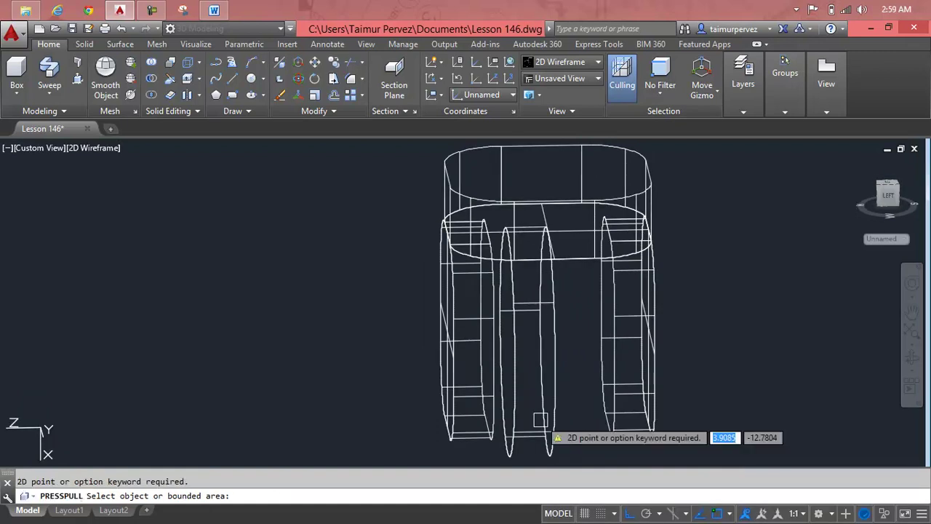
pyautogui.press('Escape')
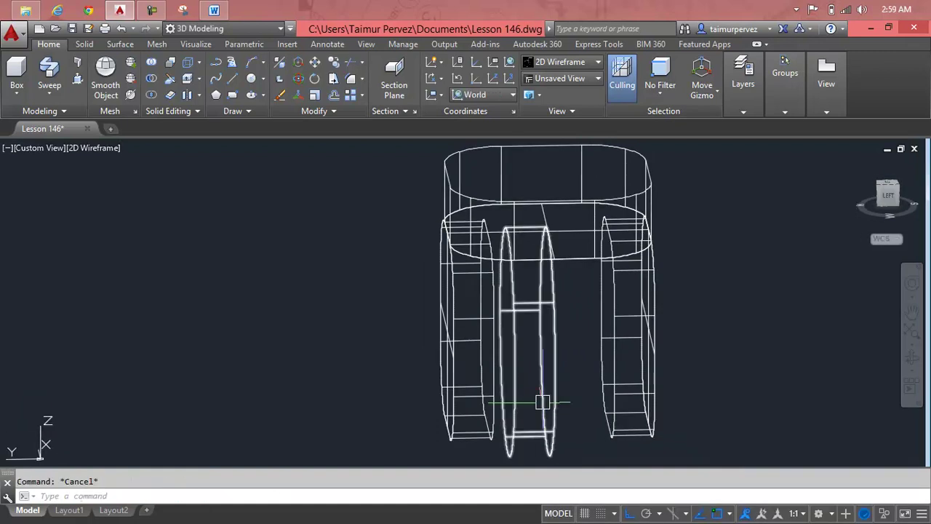
pyautogui.hotkey('ctrl', 'z')
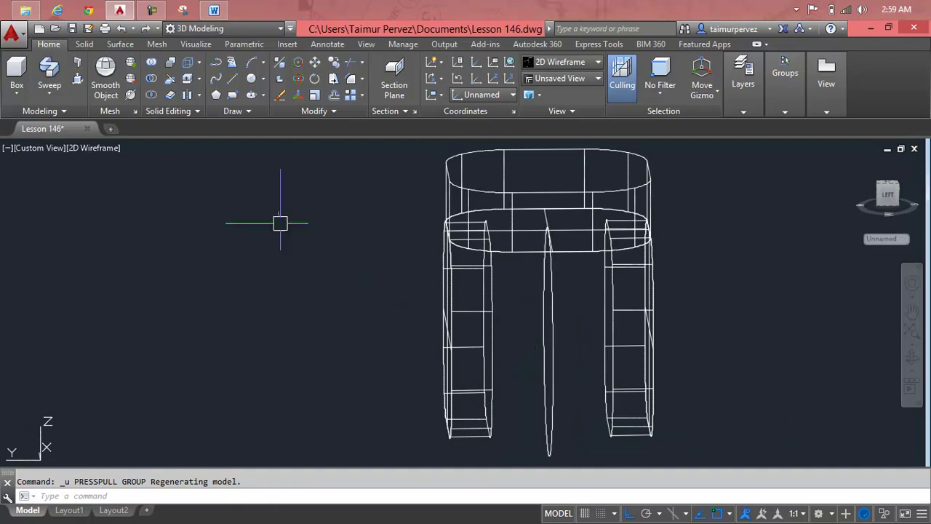
# Press-pull both faces of the centre circle by 1.5 units to form a disc between the legs.
pyautogui.hotkey('ctrl', 'shift', 'e')
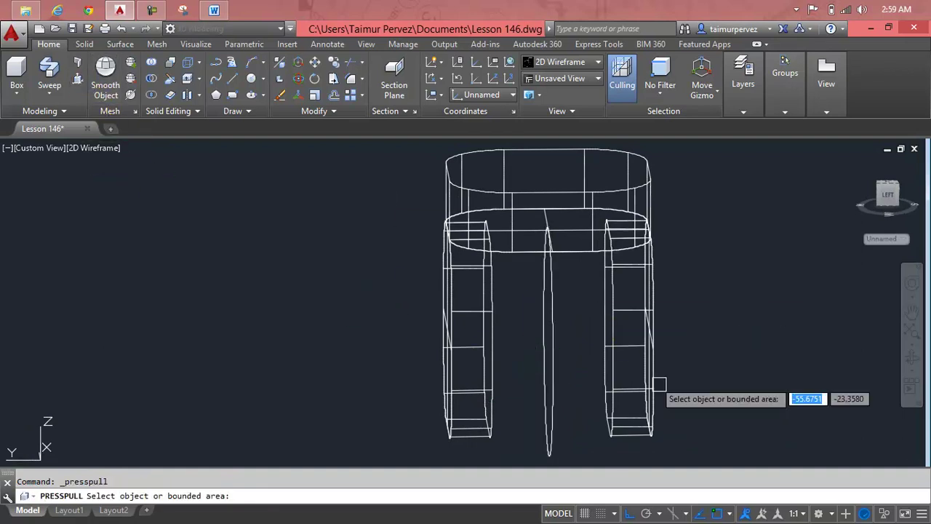
pyautogui.click(554, 364)
pyautogui.write('1.5')
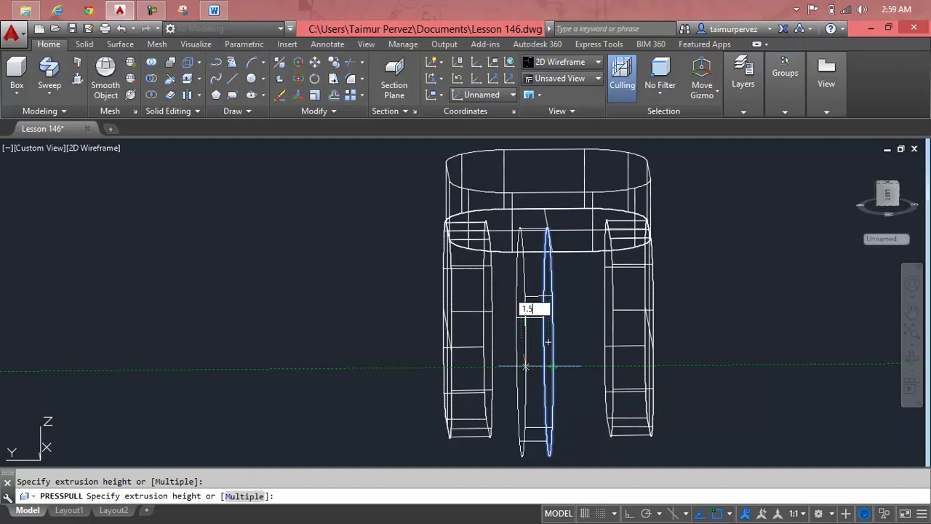
pyautogui.press('Return')
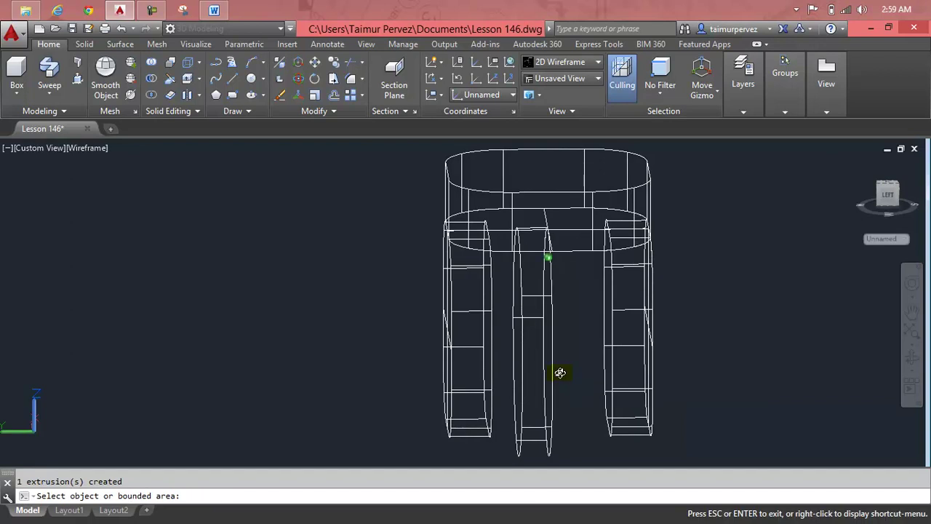
pyautogui.keyDown('shift'); pyautogui.moveTo(559, 371); pyautogui.dragTo(545, 373, button='middle'); pyautogui.keyUp('shift')
pyautogui.click(540, 370)
pyautogui.write('1.5')
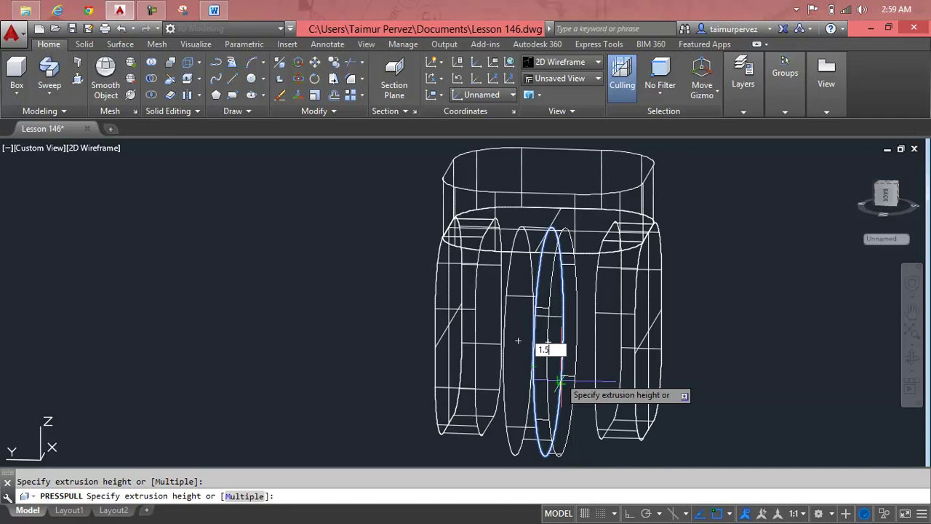
pyautogui.press('Return')
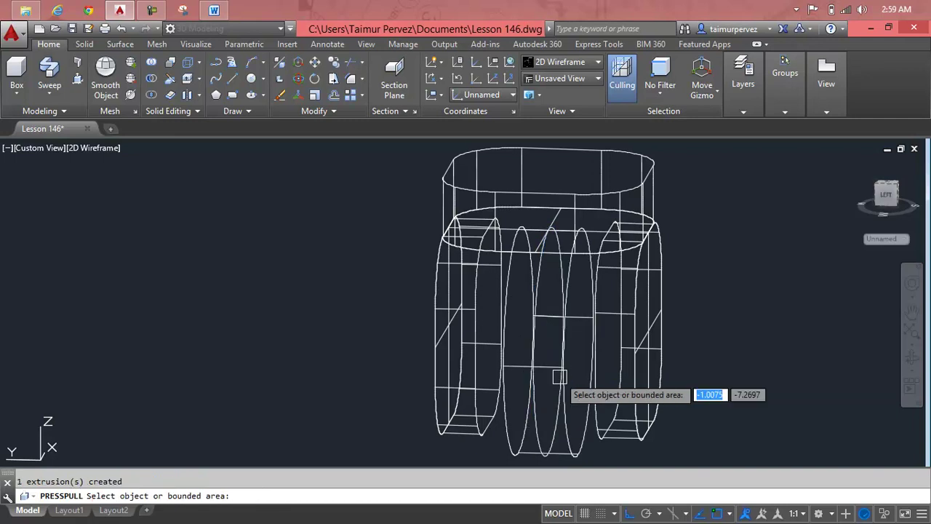
pyautogui.scroll(-4, 558, 376)
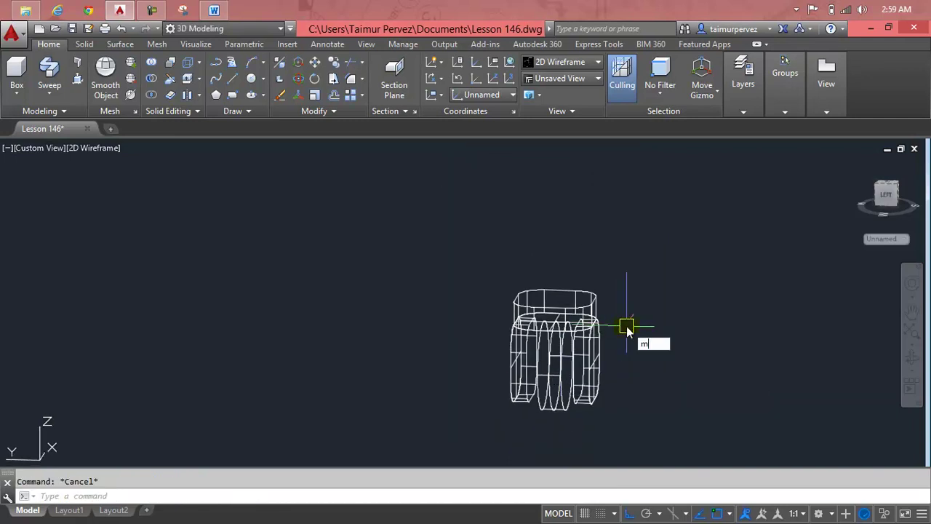
# Start moving the caster by window-selecting it and picking a base point.
pyautogui.press('Return')
pyautogui.click(661, 286)
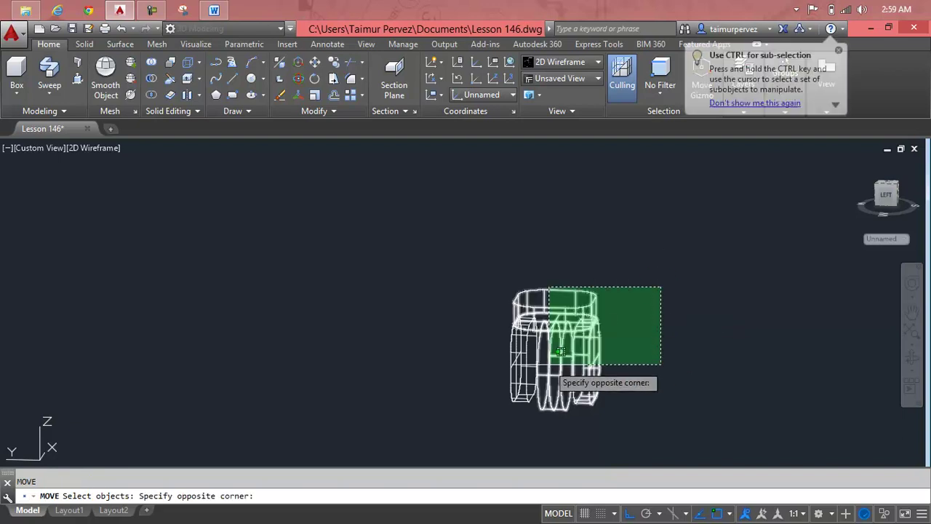
pyautogui.click(470, 440)
pyautogui.press('Return')
pyautogui.scroll(5, 563, 311)
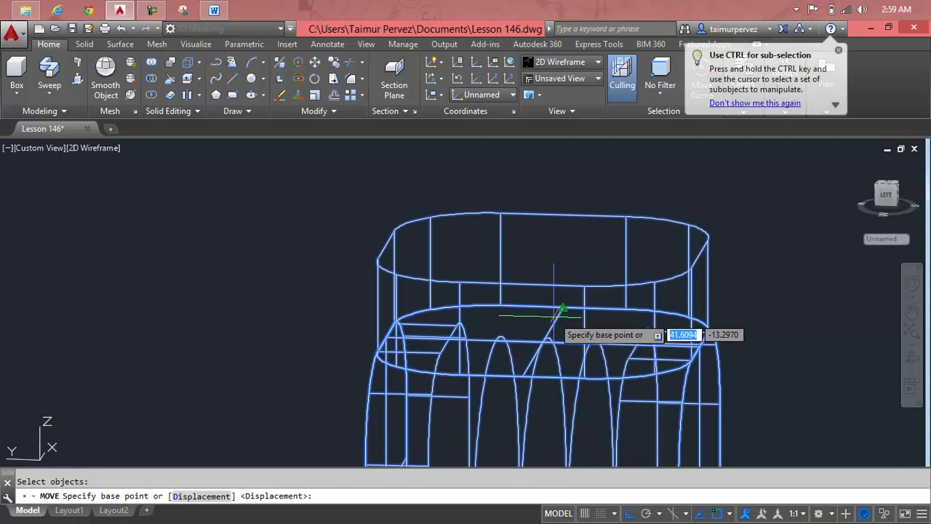
pyautogui.scroll(4, 554, 316)
pyautogui.keyDown('shift'); pyautogui.moveTo(557, 313); pyautogui.dragTo(518, 385, button='middle'); pyautogui.keyUp('shift')
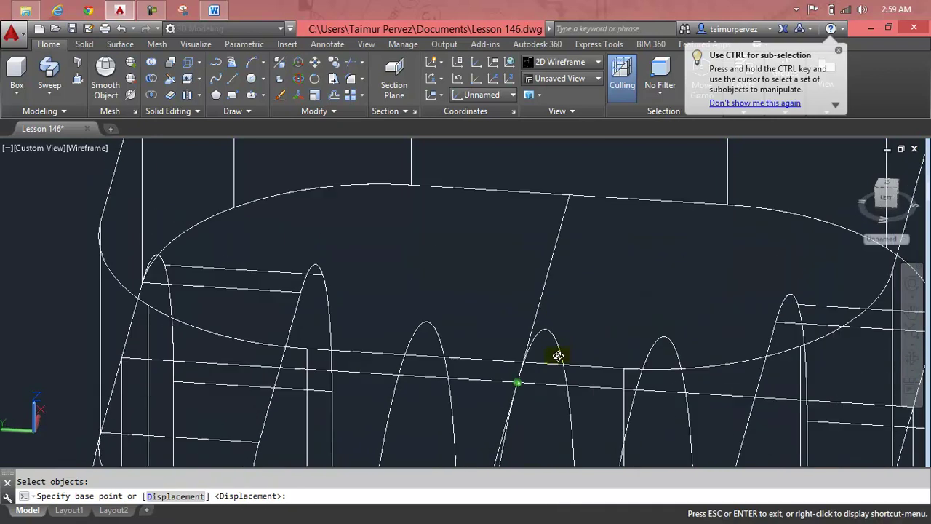
pyautogui.click(518, 386)
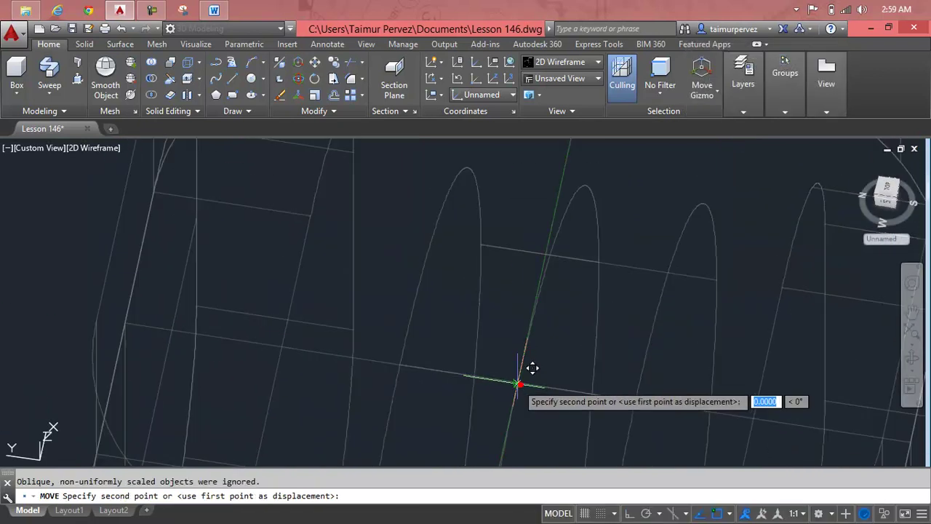
# Place the caster at the end of the curved leg beneath the column.
pyautogui.scroll(-5, 518, 384)
pyautogui.scroll(-4, 494, 385)
pyautogui.moveTo(493, 385); pyautogui.dragTo(618, 384, button='middle')
pyautogui.scroll(-3, 599, 395)
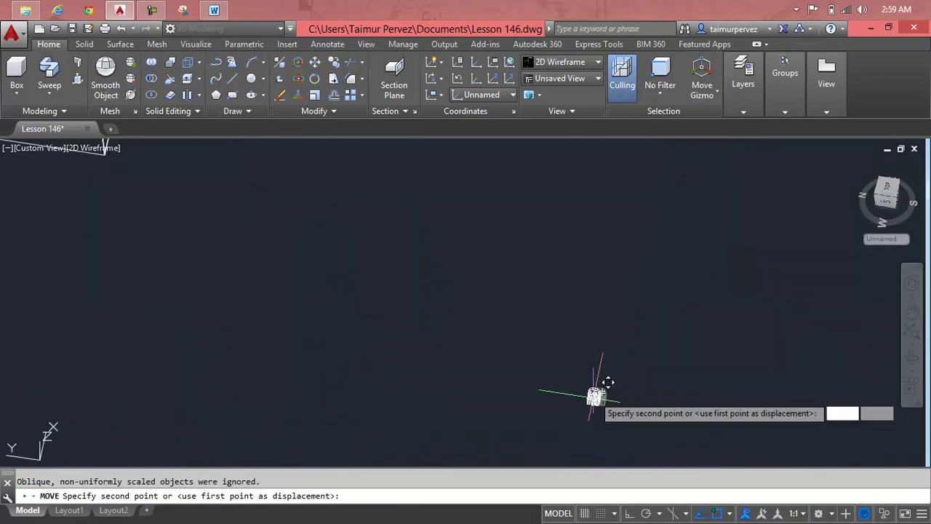
pyautogui.scroll(8, 597, 394)
pyautogui.scroll(5, 393, 331)
pyautogui.moveTo(370, 332)
pyautogui.mouseDown(button='middle')
pyautogui.moveTo(341, 328)
pyautogui.moveTo(361, 308)
pyautogui.moveTo(366, 277)
pyautogui.mouseUp(button='middle')
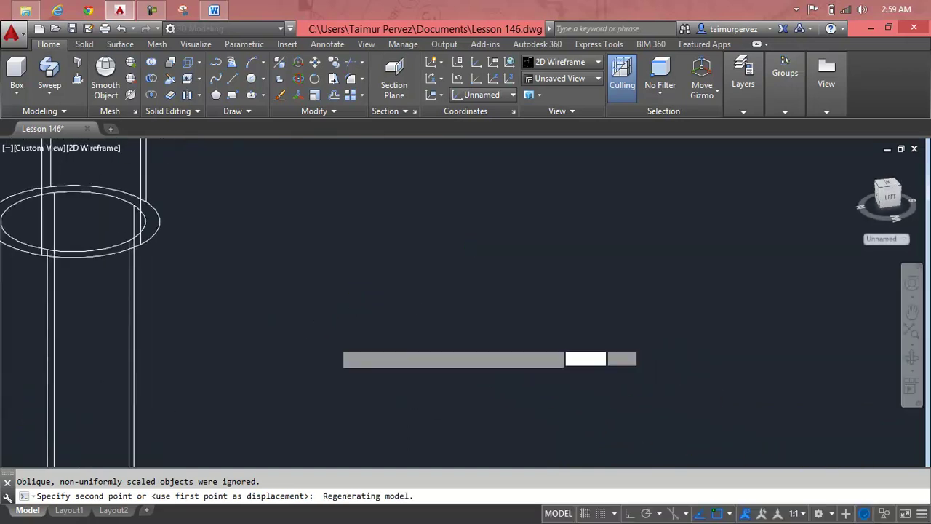
pyautogui.scroll(-5, 332, 374)
pyautogui.keyDown('shift'); pyautogui.moveTo(303, 437); pyautogui.dragTo(363, 432, button='middle'); pyautogui.keyUp('shift')
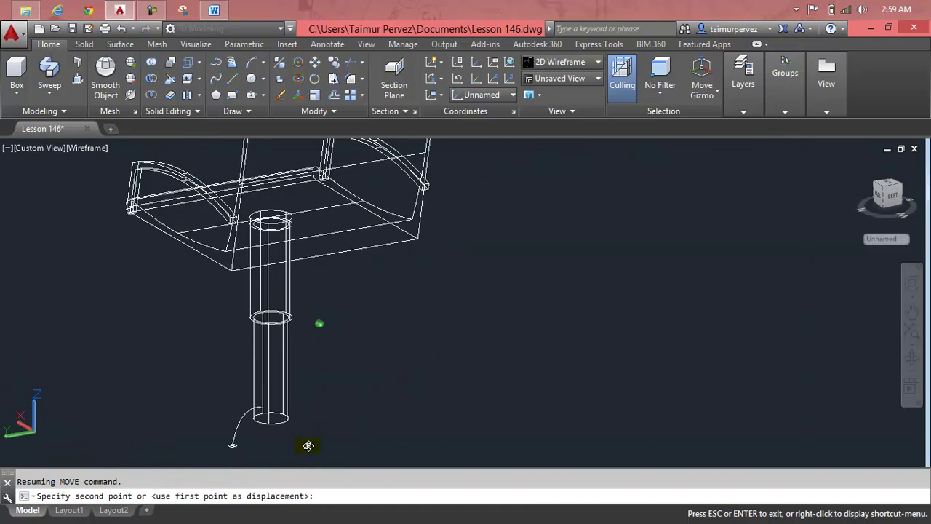
pyautogui.scroll(-2, 364, 428)
pyautogui.scroll(-2, 333, 441)
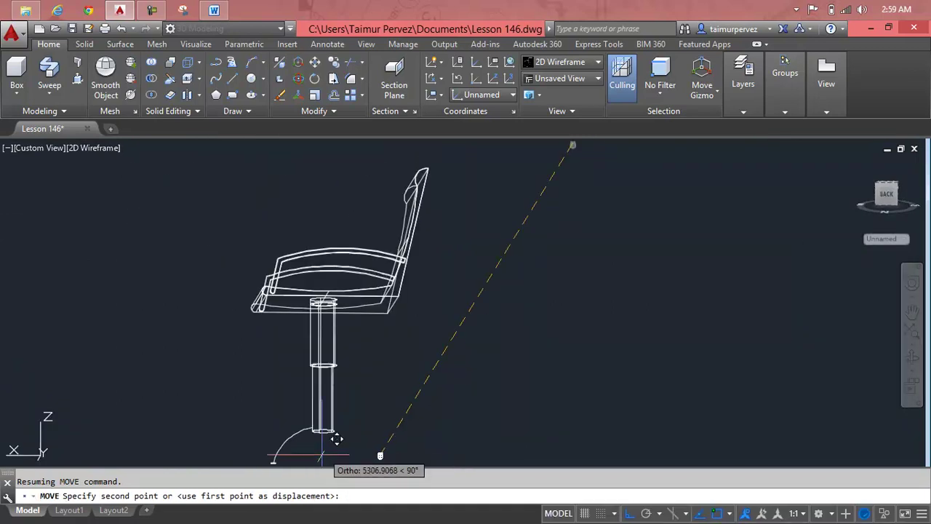
pyautogui.moveTo(330, 443)
pyautogui.mouseDown(button='middle')
pyautogui.moveTo(446, 407)
pyautogui.moveTo(449, 342)
pyautogui.moveTo(569, 332)
pyautogui.mouseUp(button='middle')
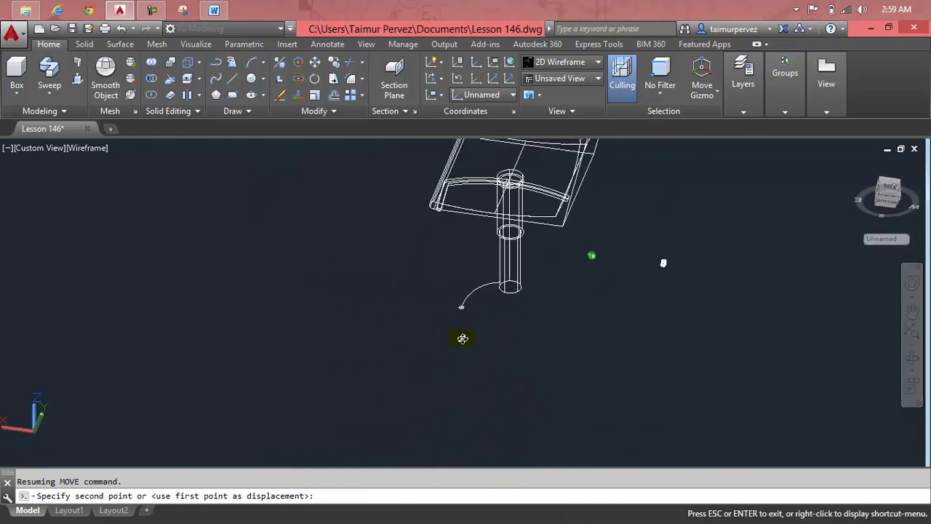
pyautogui.scroll(5, 618, 284)
pyautogui.scroll(3, 640, 270)
pyautogui.scroll(3, 676, 254)
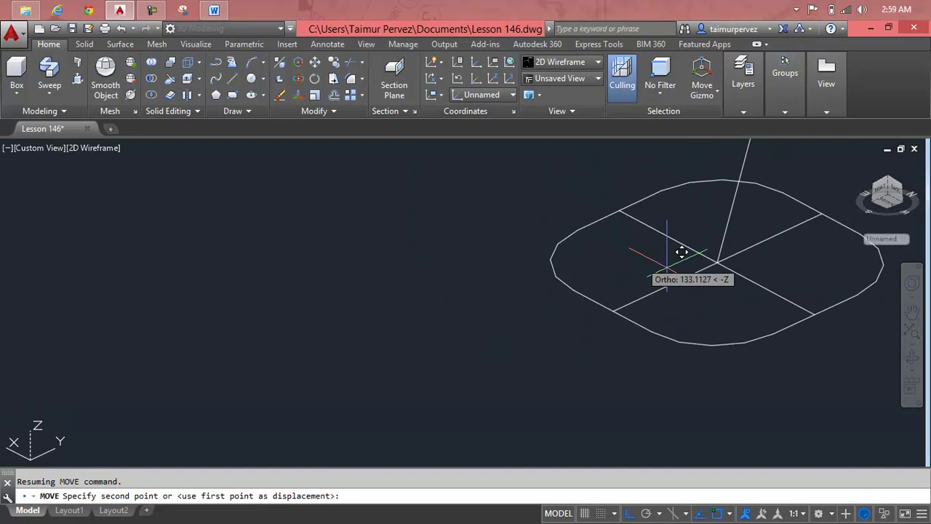
pyautogui.click(722, 251)
pyautogui.scroll(-2, 717, 260)
pyautogui.scroll(-2, 666, 380)
pyautogui.scroll(-4, 666, 379)
pyautogui.moveTo(651, 381); pyautogui.dragTo(557, 378, button='middle')
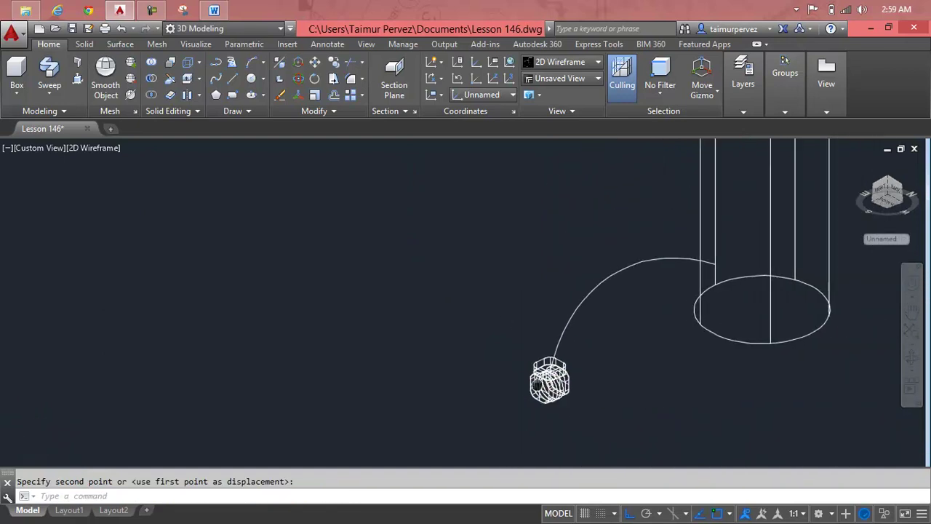
pyautogui.scroll(5, 553, 359)
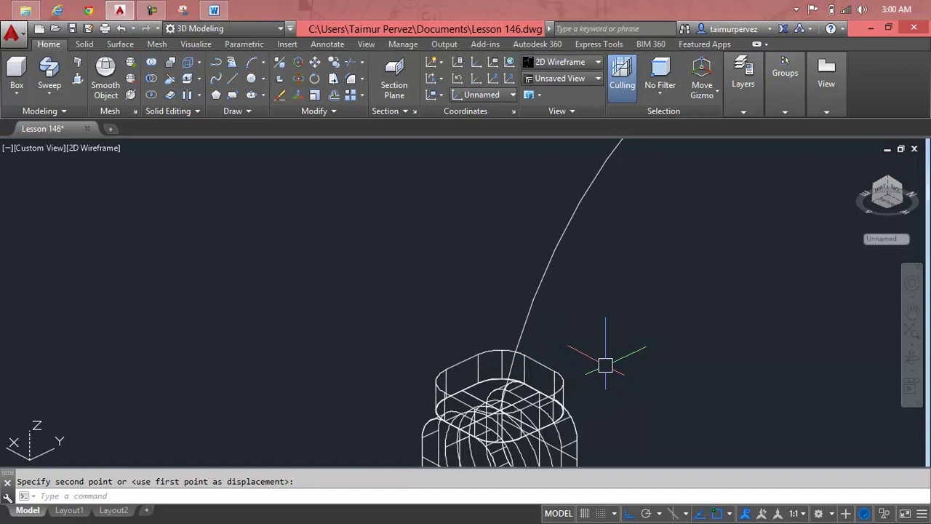
# Undo the previous caster move.
pyautogui.hotkey('ctrl', 'z')
pyautogui.hotkey('ctrl', 'z')
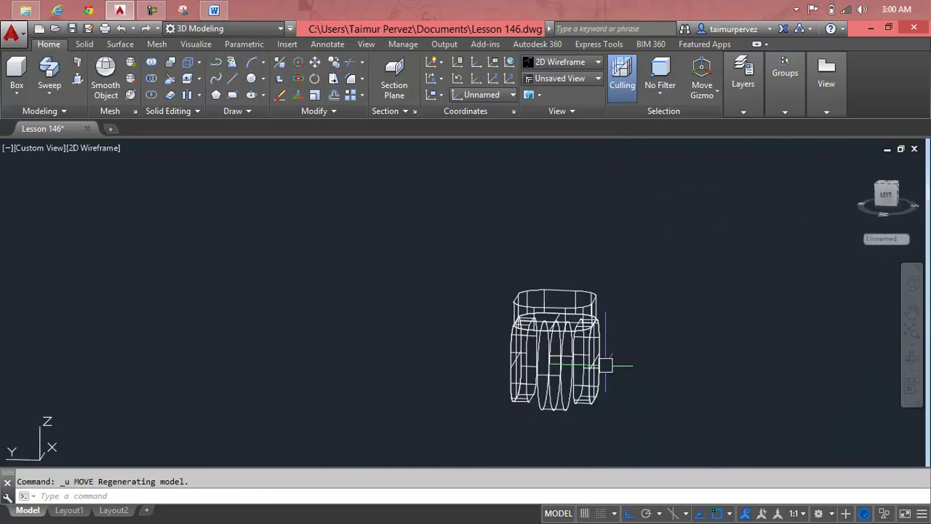
pyautogui.scroll(-3, 605, 364)
pyautogui.scroll(-2, 610, 360)
pyautogui.scroll(-1, 616, 356)
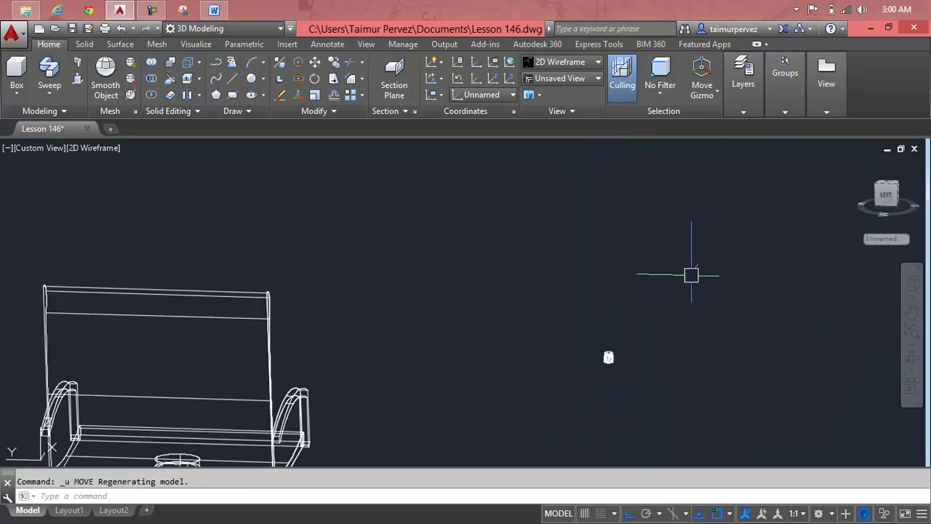
pyautogui.scroll(-3, 632, 320)
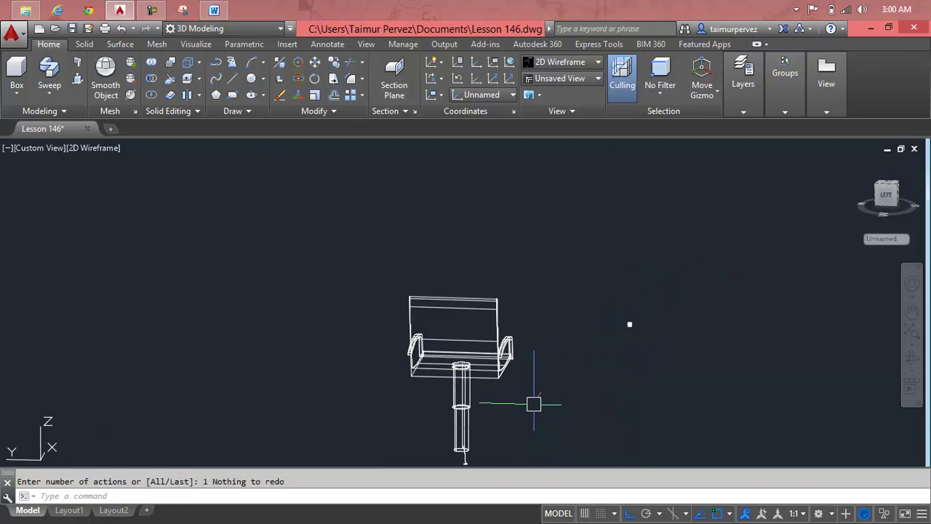
pyautogui.scroll(3, 618, 331)
pyautogui.scroll(3, 581, 328)
pyautogui.scroll(3, 566, 329)
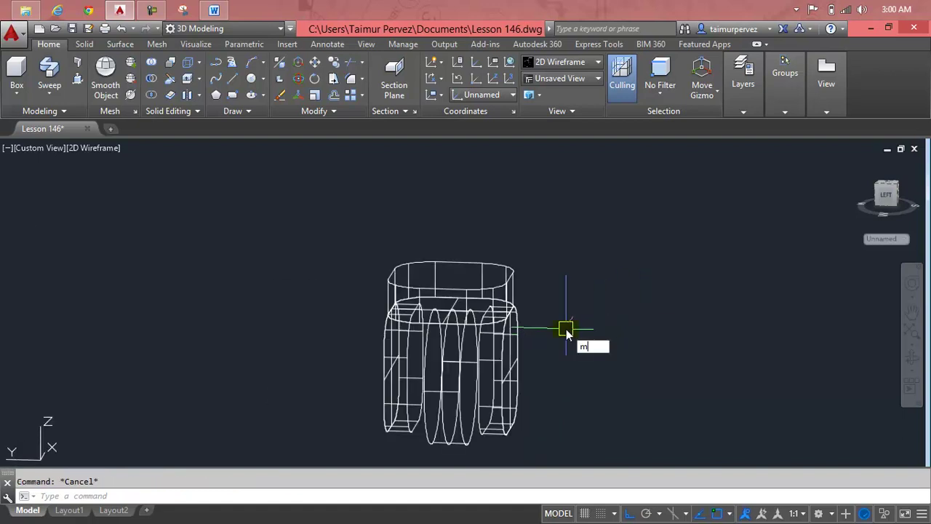
# Window-select the whole wheel for a new move and pick its base point.
pyautogui.press('Return')
pyautogui.click(596, 252)
pyautogui.click(345, 462)
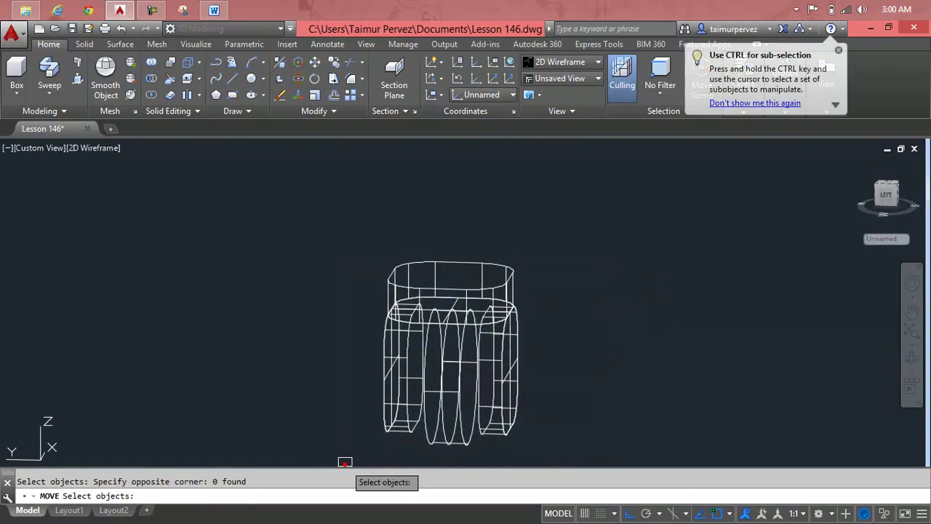
pyautogui.press('Return')
pyautogui.keyDown('shift'); pyautogui.moveTo(432, 359); pyautogui.dragTo(441, 348, button='middle'); pyautogui.keyUp('shift')
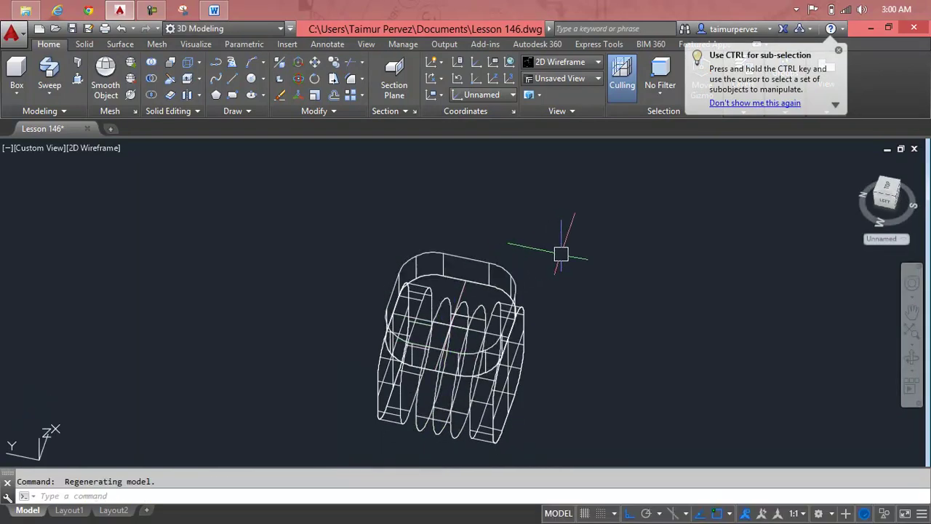
pyautogui.press('Escape')
pyautogui.press('Return')
pyautogui.click(616, 232)
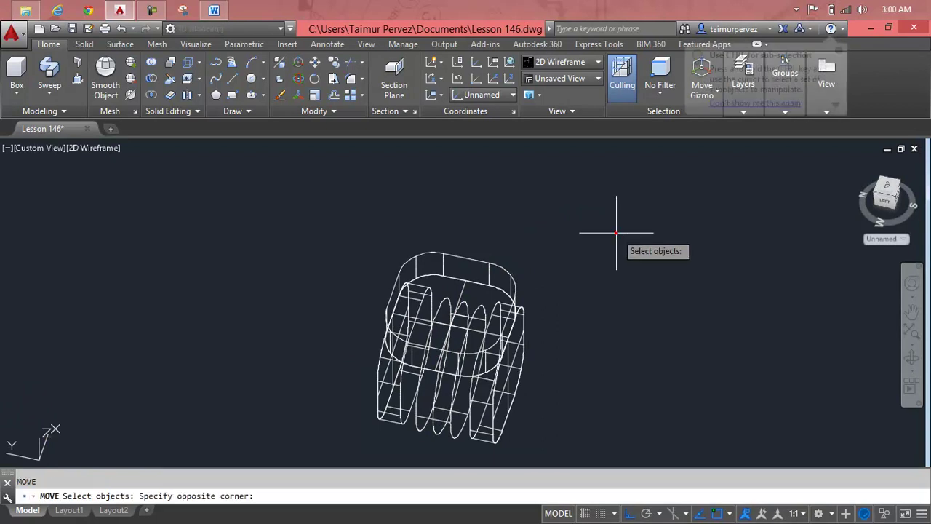
pyautogui.click(350, 457)
pyautogui.press('Return')
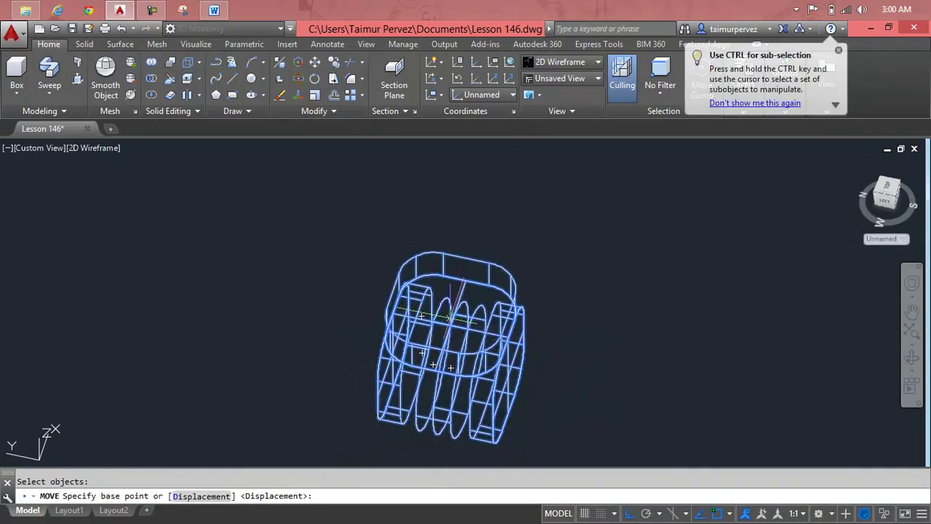
pyautogui.click(450, 327)
# Drop the wheel onto the bottom tip of the curved leg.
pyautogui.scroll(-3, 295, 348)
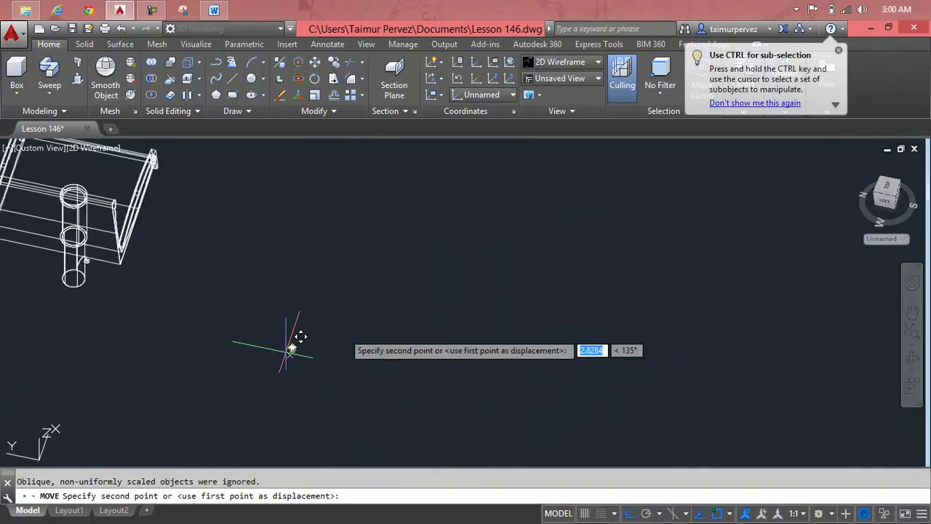
pyautogui.scroll(3, 109, 236)
pyautogui.scroll(2, 109, 236)
pyautogui.scroll(3, 129, 208)
pyautogui.scroll(2, 141, 202)
pyautogui.scroll(3, 148, 210)
pyautogui.scroll(1, 120, 273)
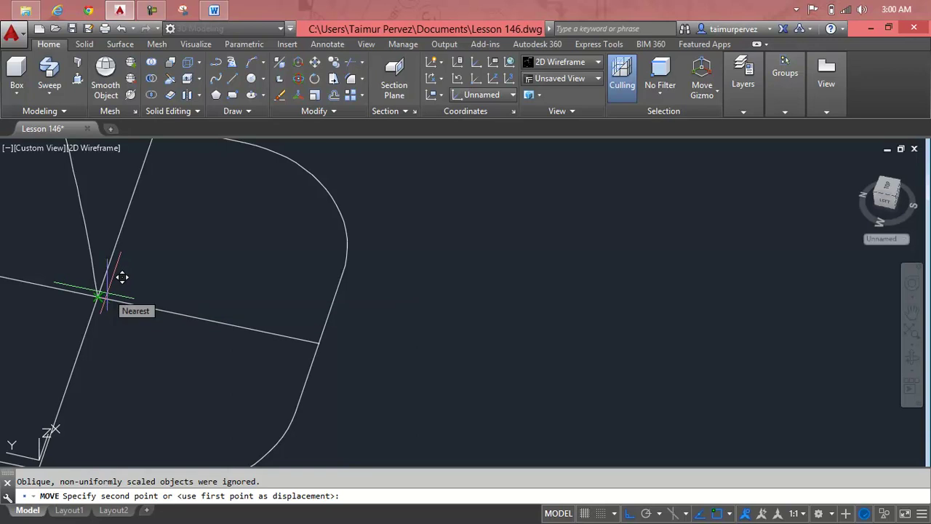
pyautogui.click(105, 289)
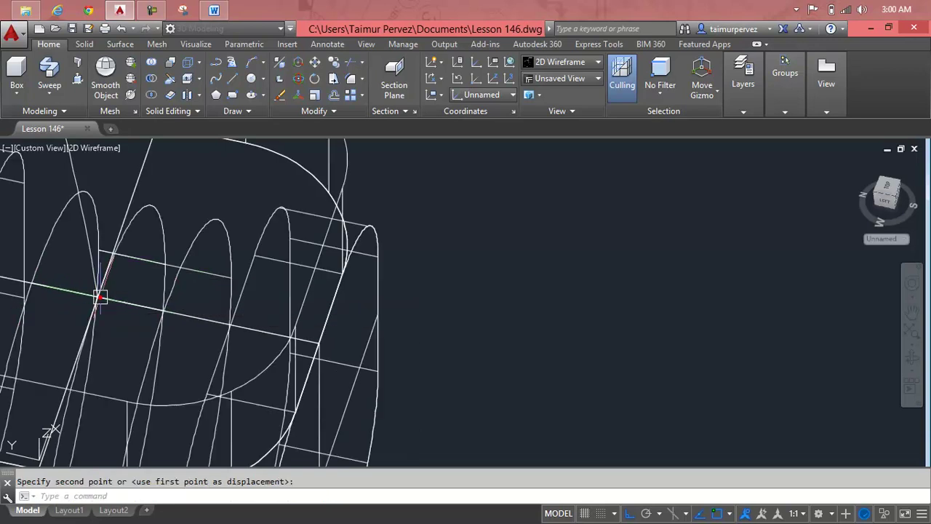
# Switch the model to the Realistic visual style.
pyautogui.click(574, 66)
pyautogui.click(717, 87)
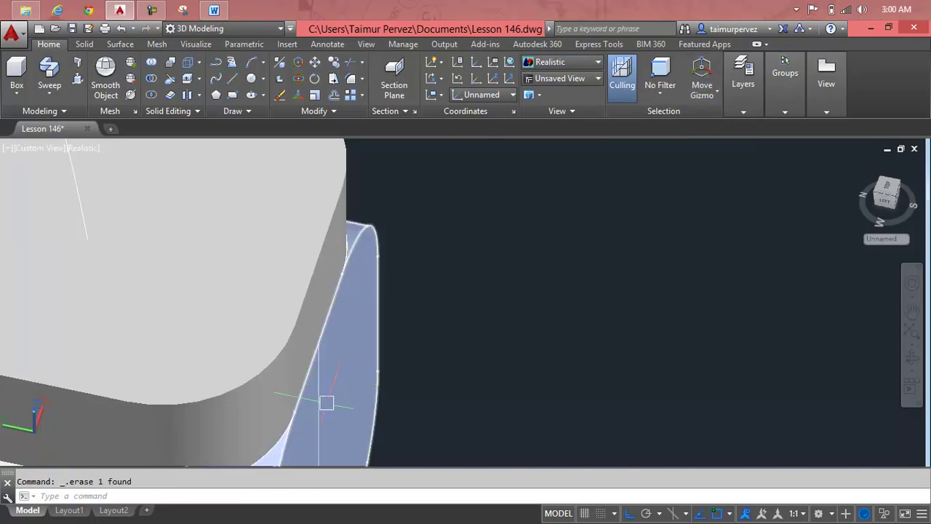
pyautogui.scroll(2, 317, 371)
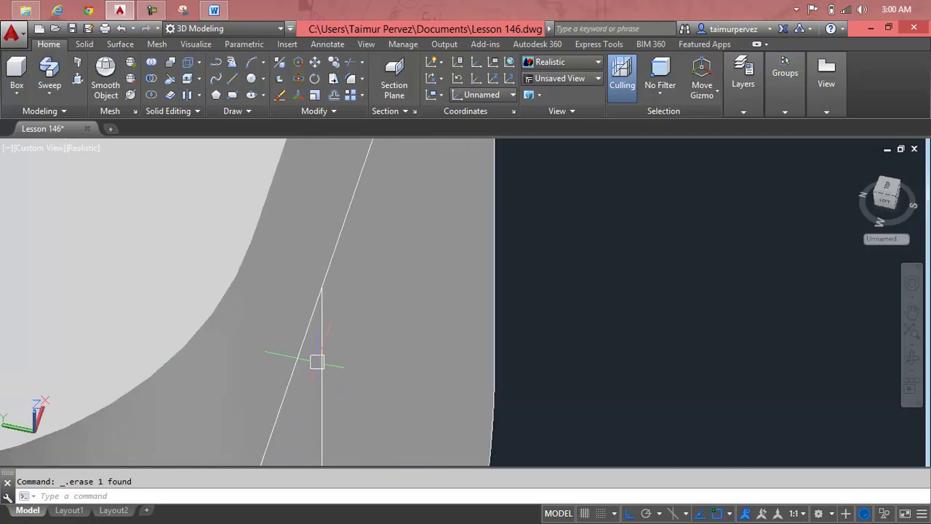
pyautogui.scroll(-2, 306, 338)
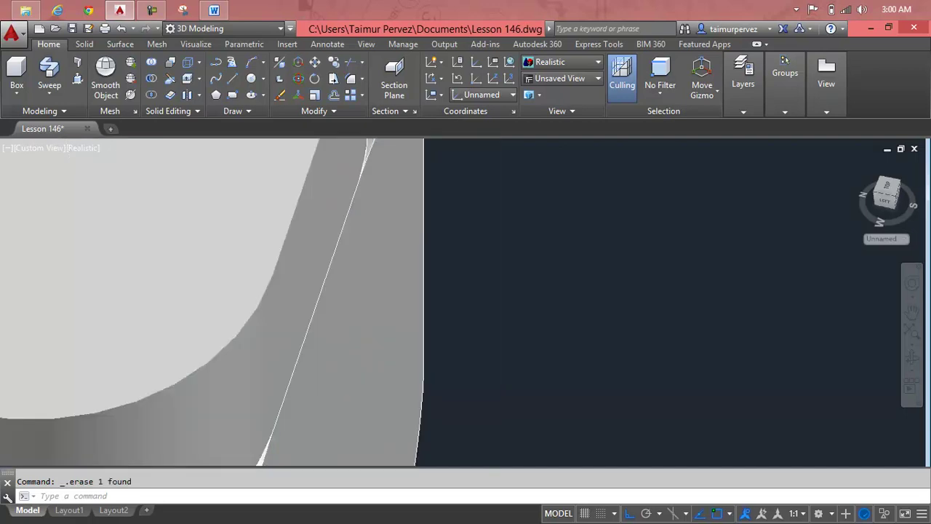
pyautogui.scroll(-3, 294, 331)
pyautogui.moveTo(364, 376)
pyautogui.keyDown('shift'); pyautogui.mouseDown(button='middle')
pyautogui.moveTo(499, 328)
pyautogui.moveTo(557, 335)
pyautogui.mouseUp(button='middle'); pyautogui.keyUp('shift')
pyautogui.scroll(2, 248, 262)
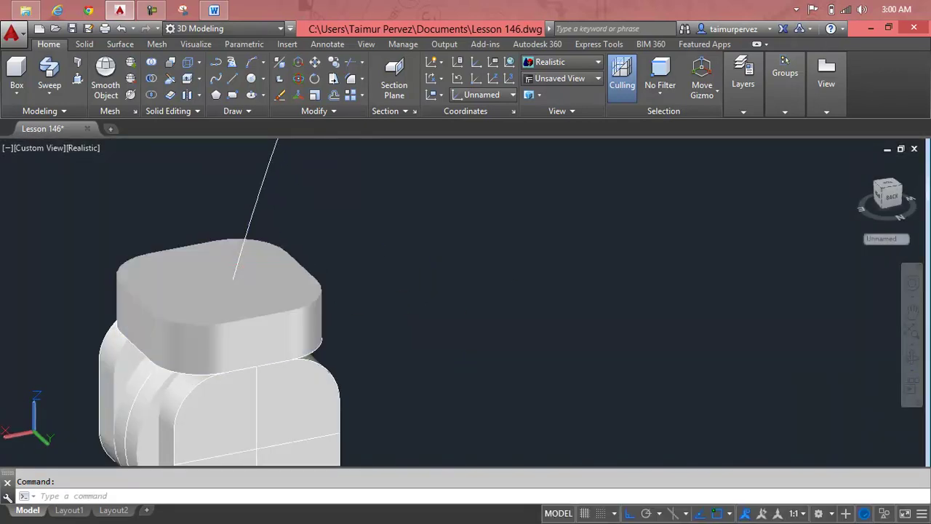
# Move the rounded-rectangle edge loop off the block's base to a spot beside it.
pyautogui.moveTo(248, 262); pyautogui.dragTo(275, 280, button='middle')
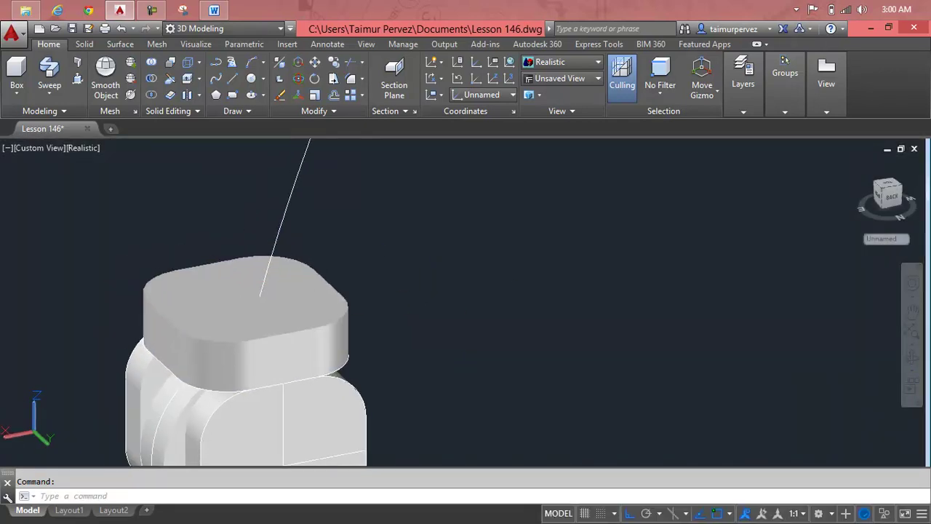
pyautogui.click(291, 385)
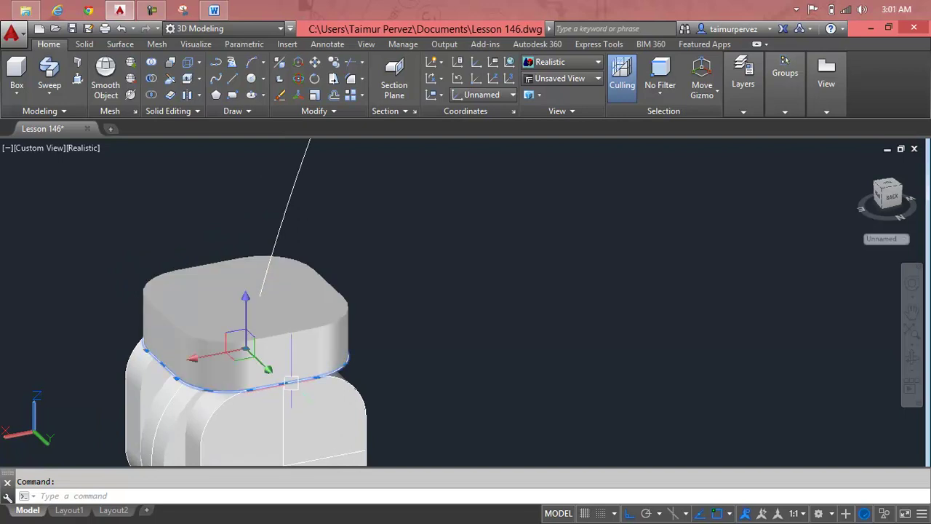
pyautogui.write('m')
pyautogui.write('M')
pyautogui.press('Return')
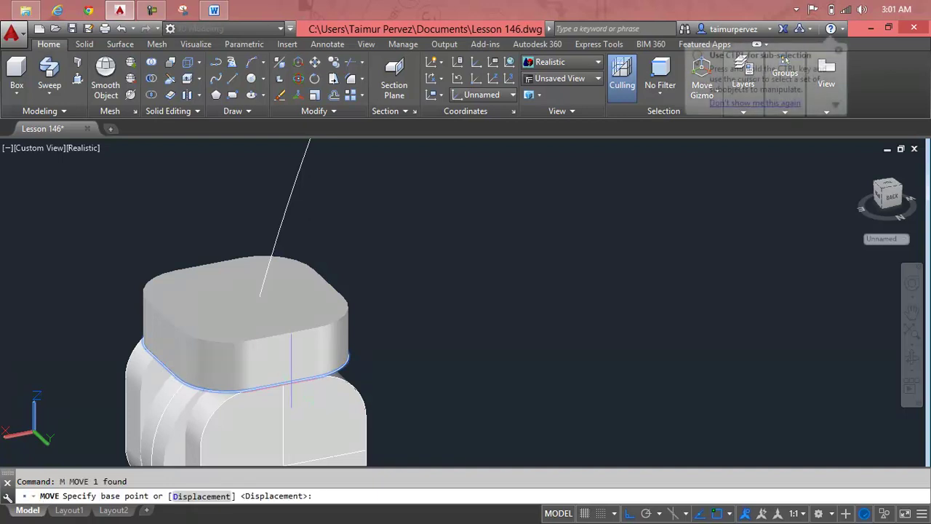
pyautogui.click(286, 383)
pyautogui.click(537, 391)
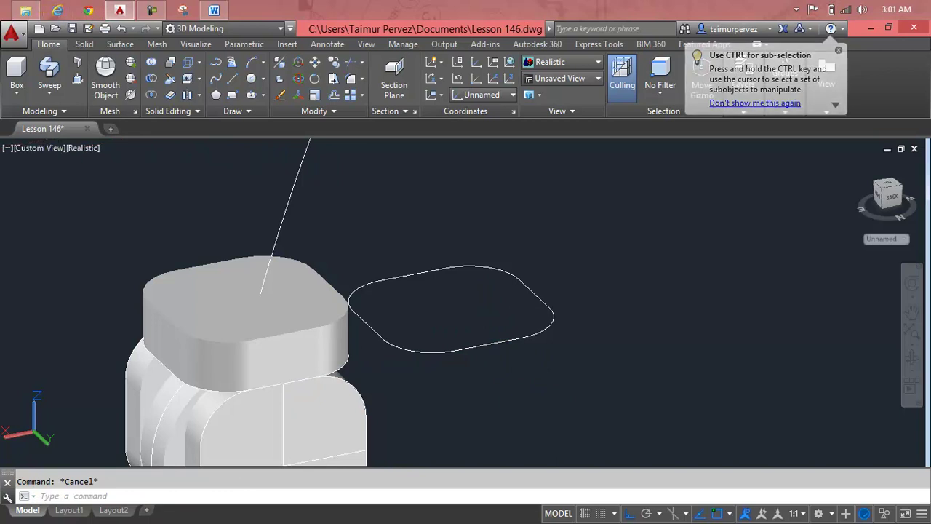
# Reselect the outline and begin another move, then cancel it.
pyautogui.click(136, 171)
pyautogui.press('Escape')
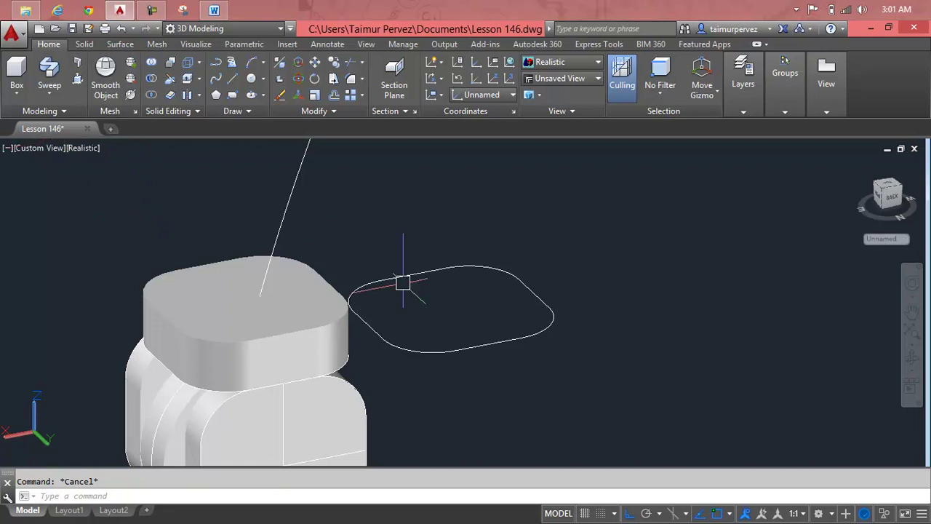
pyautogui.click(425, 285)
pyautogui.press('Escape')
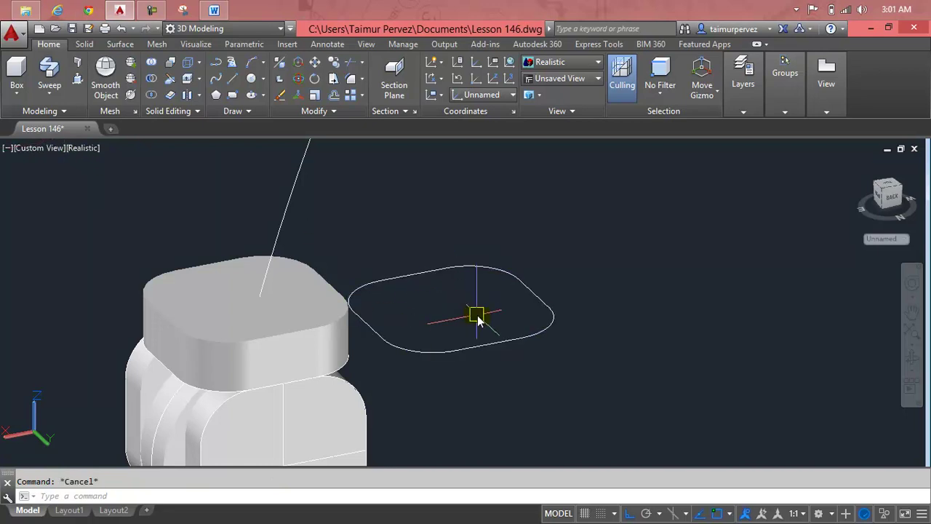
pyautogui.write('m')
pyautogui.press('Return')
pyautogui.click(479, 347)
pyautogui.press('Return')
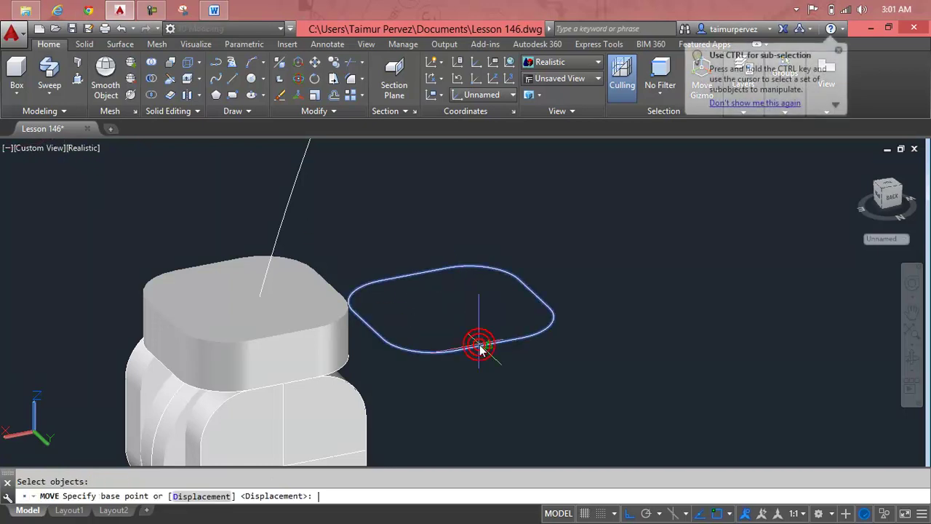
pyautogui.click(588, 411)
pyautogui.press('Escape')
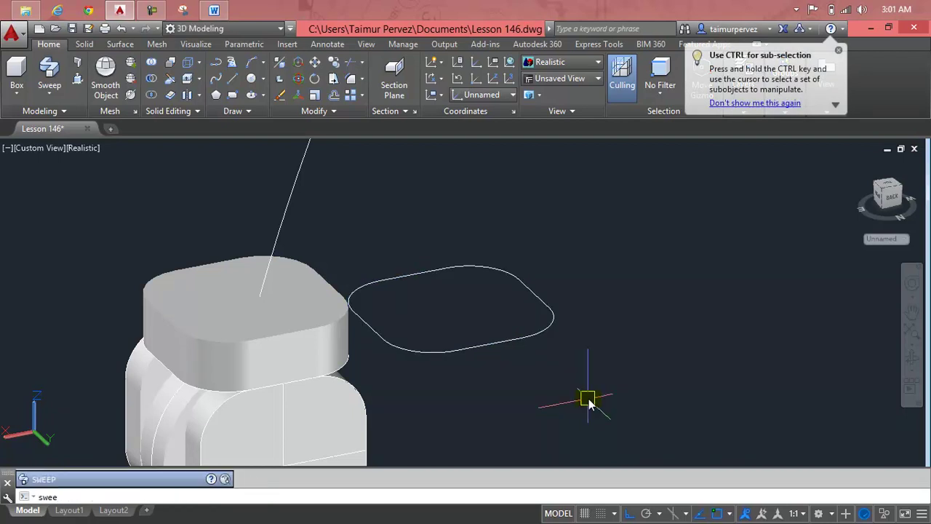
# Sweep the rounded-rectangle outline along the slanted line to form the curved leg.
pyautogui.press('Return')
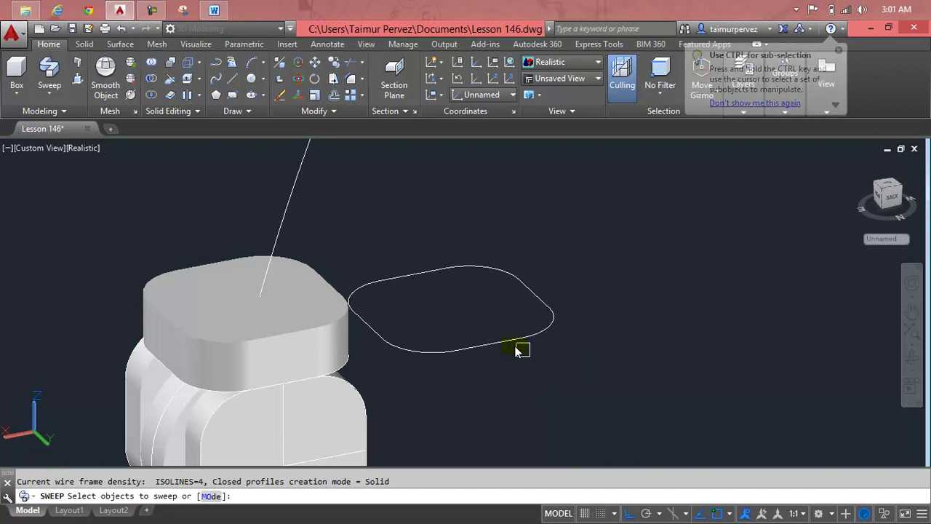
pyautogui.click(509, 341)
pyautogui.press('Return')
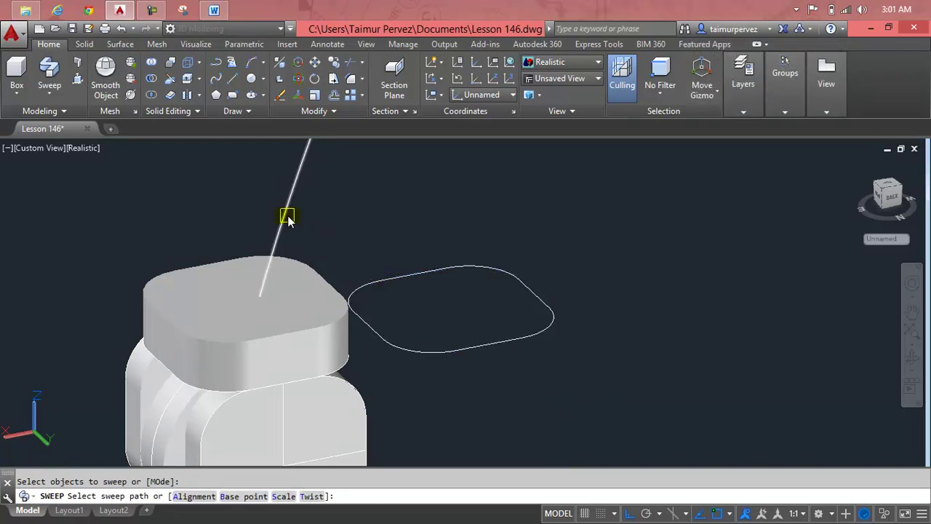
pyautogui.click(287, 218)
# Frame the whole swept tube and its junction with the central column.
pyautogui.scroll(-2, 288, 218)
pyautogui.scroll(-2, 338, 249)
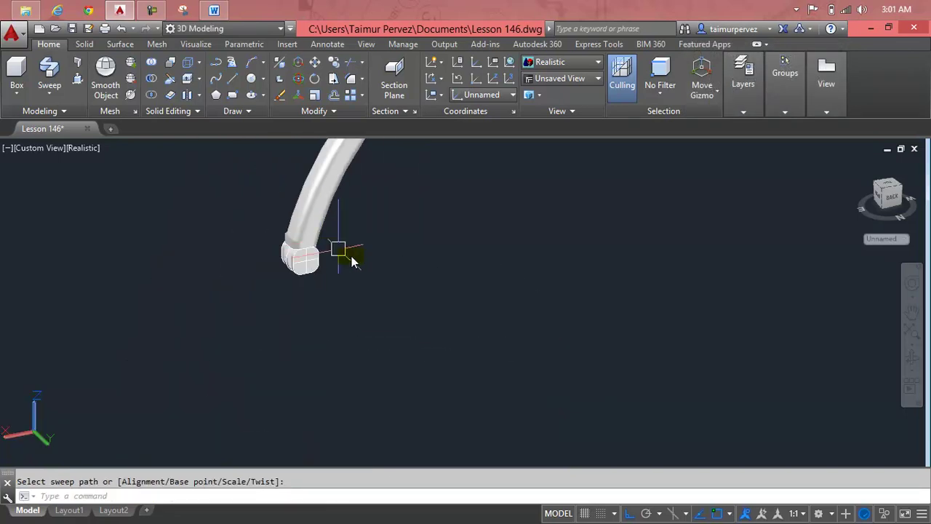
pyautogui.scroll(-2, 395, 272)
pyautogui.moveTo(395, 272); pyautogui.dragTo(384, 327, button='middle')
pyautogui.press('Escape')
pyautogui.scroll(2, 393, 260)
pyautogui.scroll(2, 393, 260)
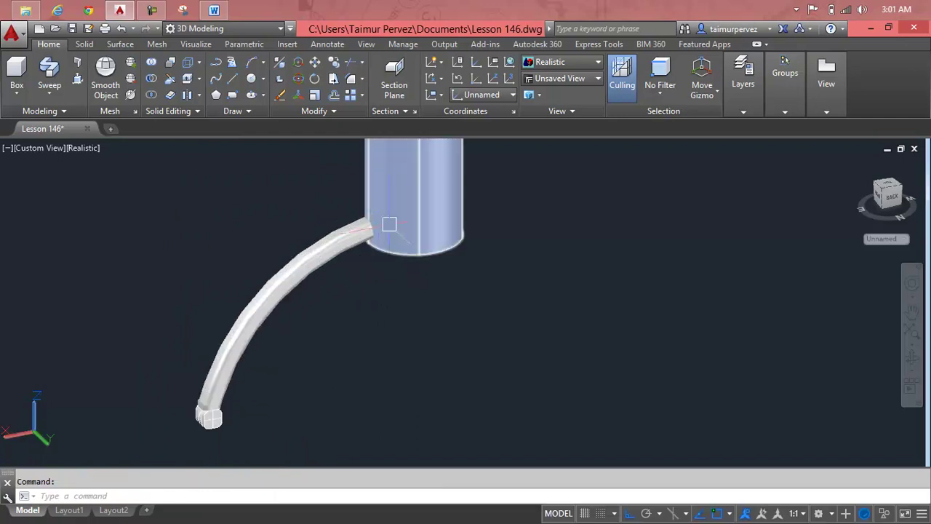
pyautogui.press('Escape')
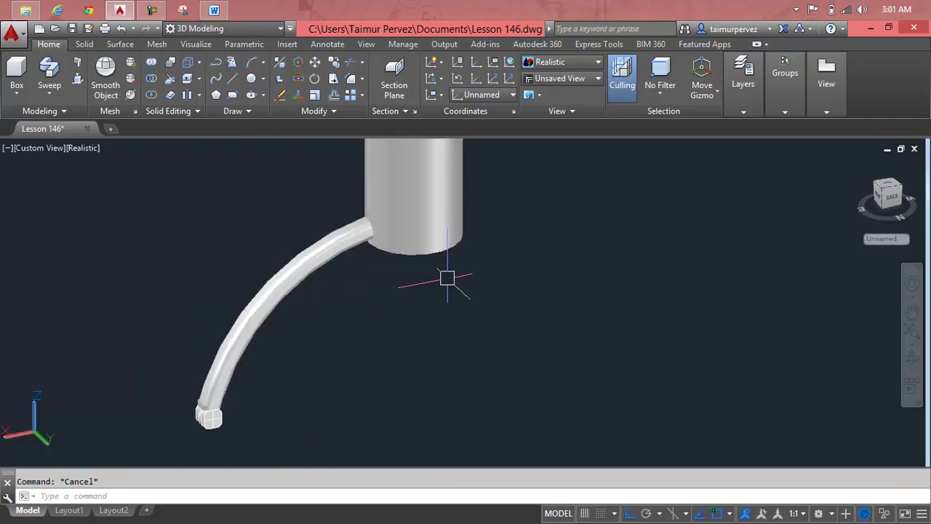
# Delete the leftover end-cap profile inside the curved leg's end.
pyautogui.click(554, 61)
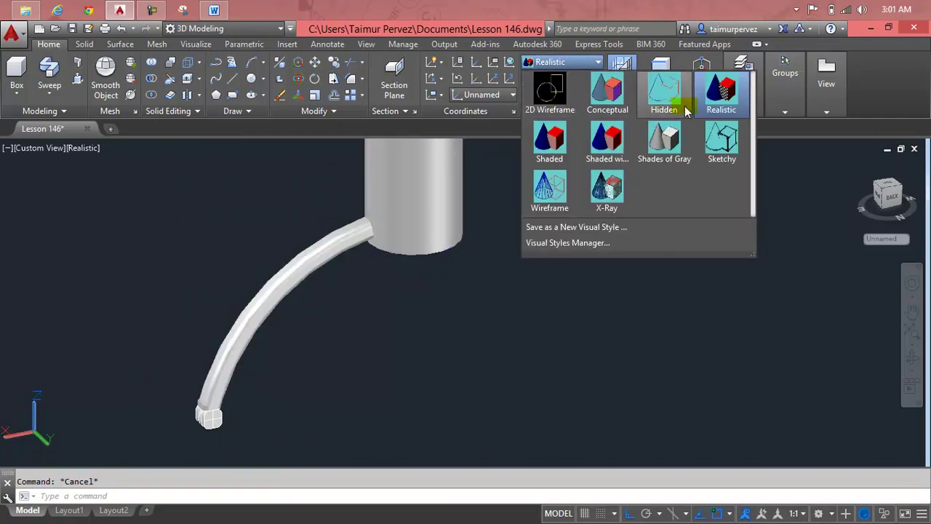
pyautogui.scroll(2, 285, 389)
pyautogui.scroll(1, 305, 422)
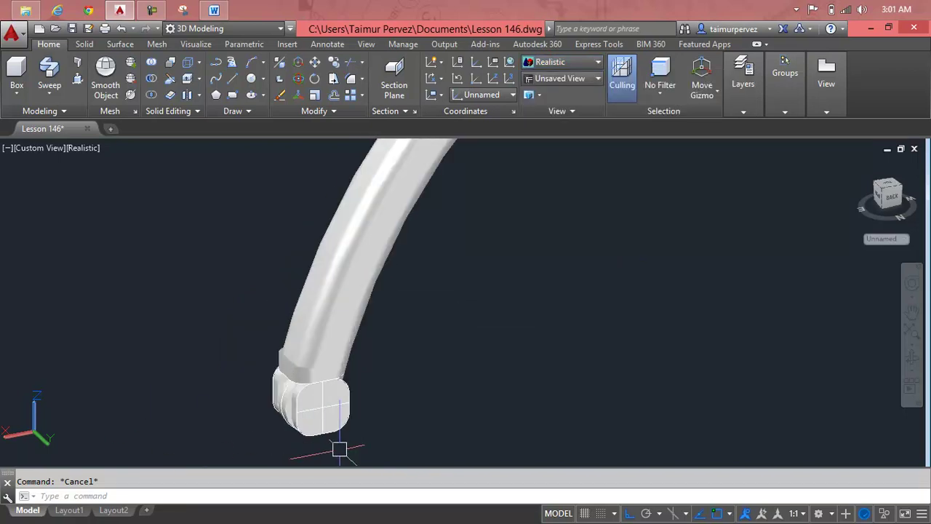
pyautogui.scroll(2, 333, 447)
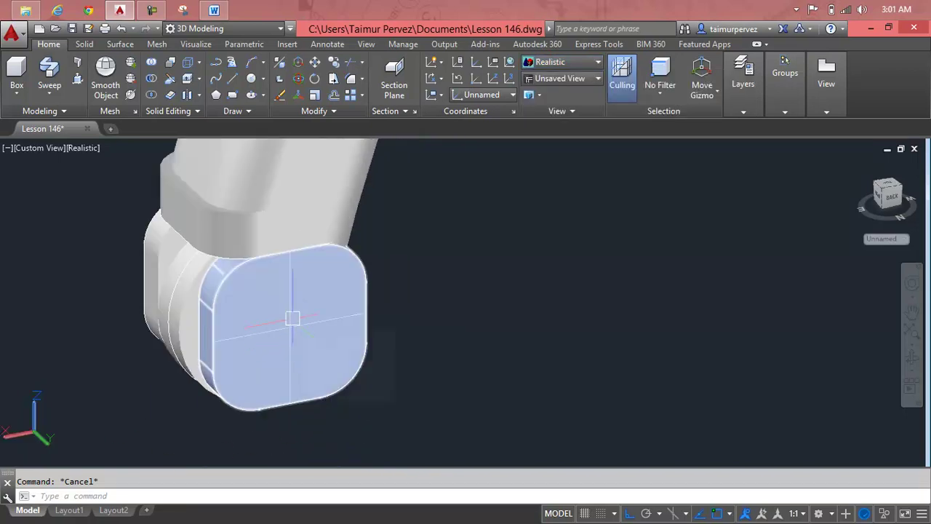
pyautogui.scroll(2, 291, 318)
pyautogui.click(289, 337)
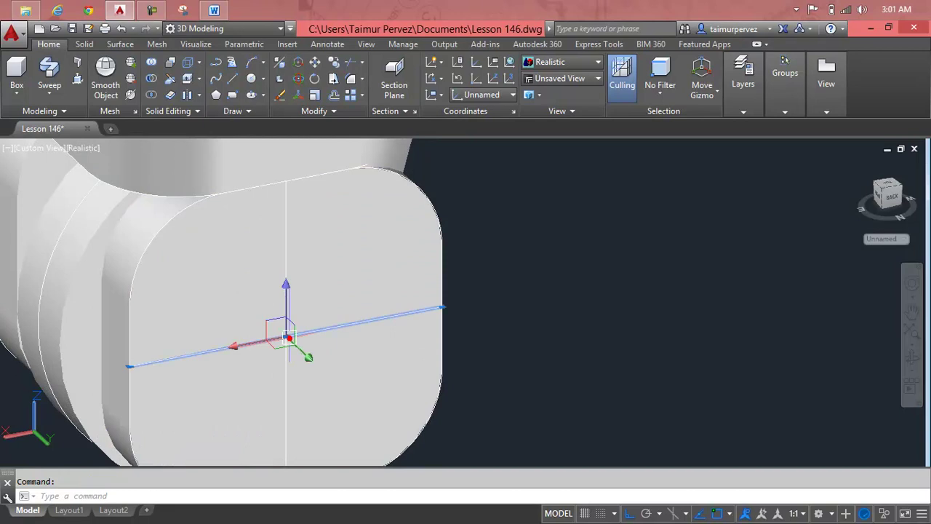
pyautogui.press('Delete')
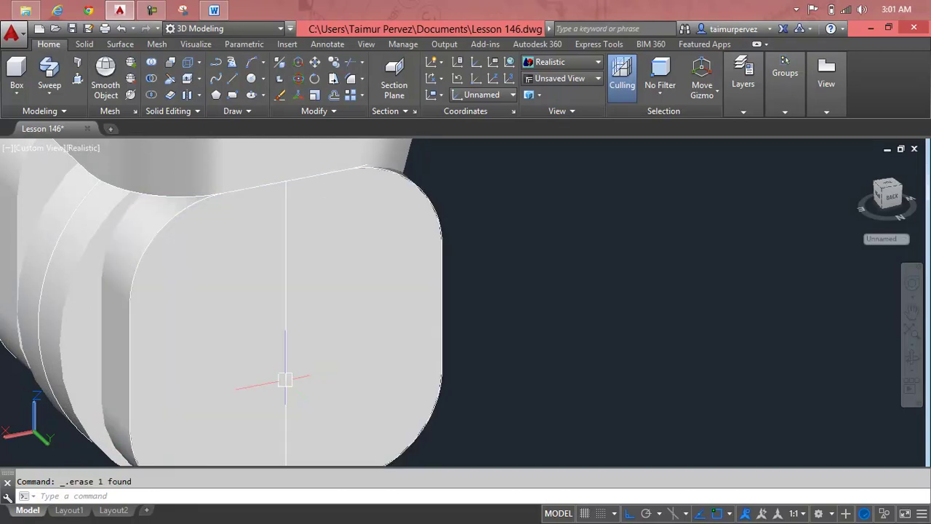
pyautogui.click(286, 383)
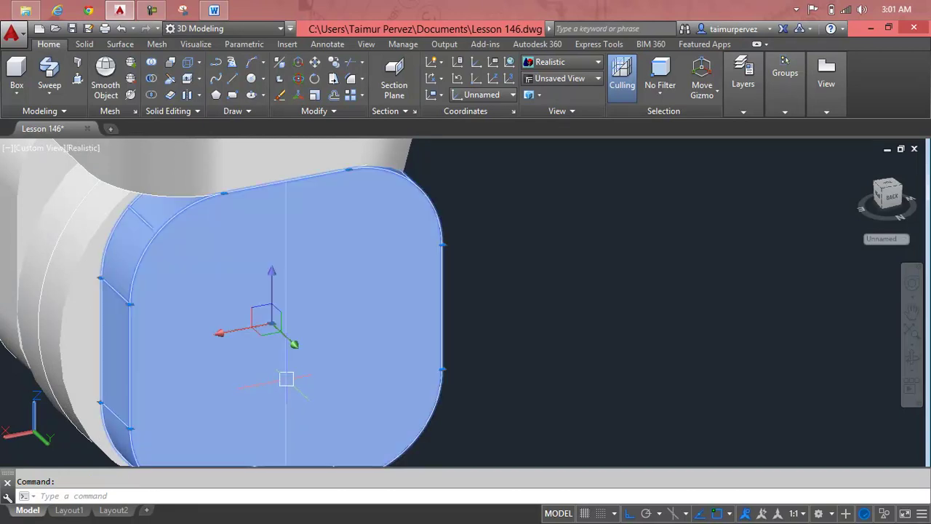
pyautogui.press('Escape')
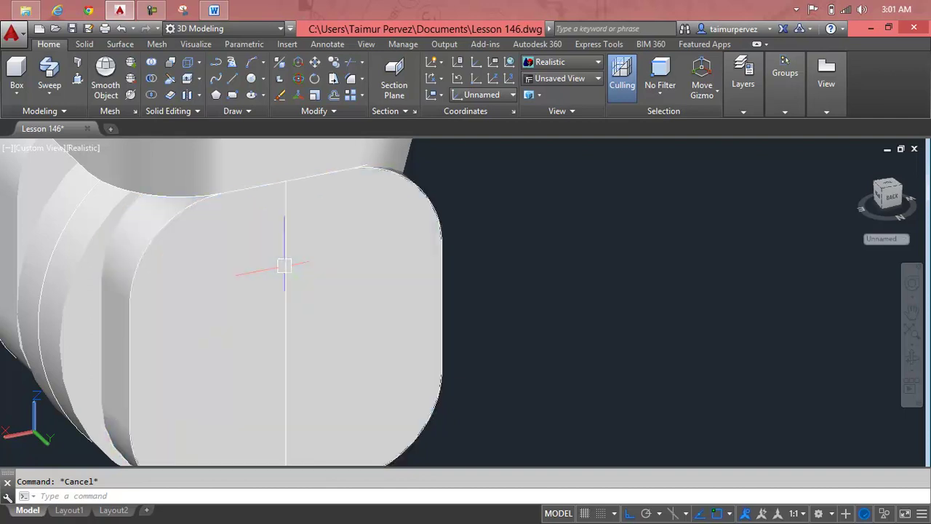
# Switch the model to the 2D Wireframe visual style.
pyautogui.click(544, 62)
pyautogui.click(543, 85)
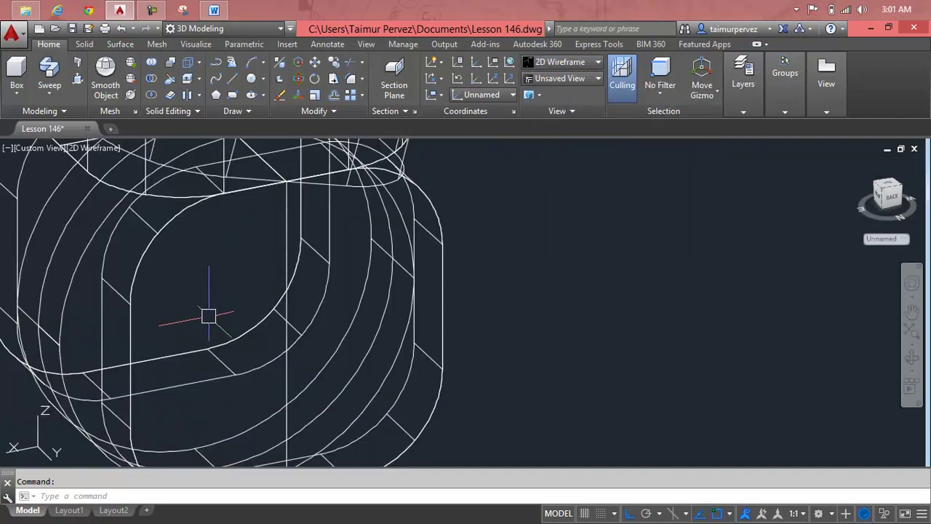
pyautogui.press('Escape')
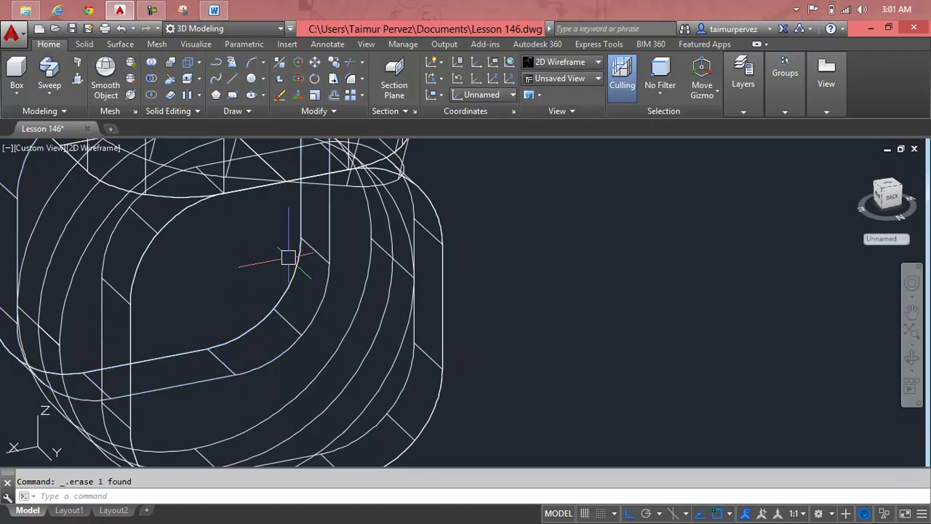
pyautogui.scroll(-5, 288, 256)
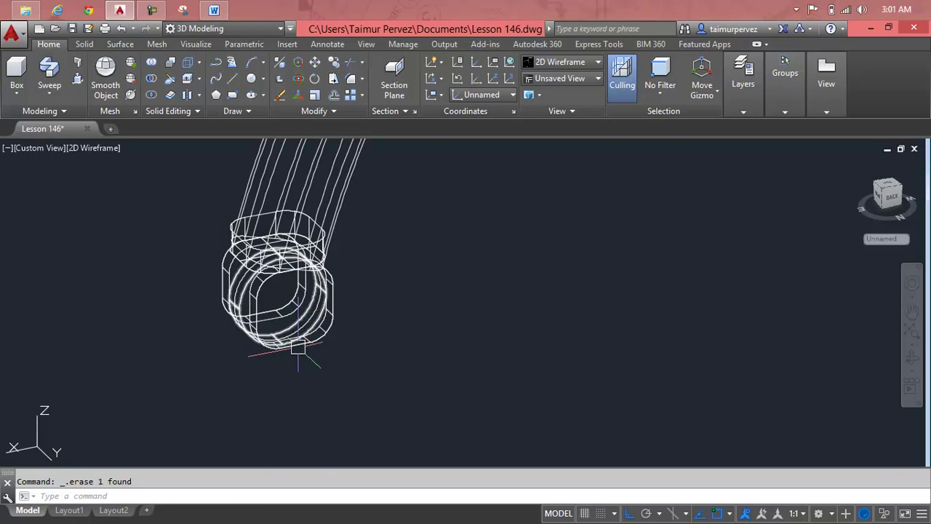
# Orbit and zoom around the wireframe chair, viewing it from the front and from behind.
pyautogui.keyDown('shift'); pyautogui.moveTo(297, 347); pyautogui.dragTo(492, 332, button='middle'); pyautogui.keyUp('shift')
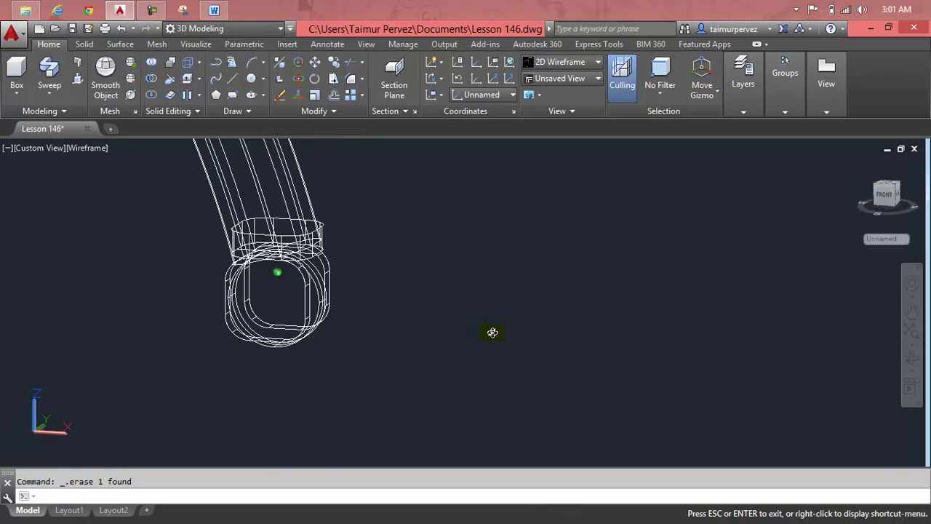
pyautogui.keyDown('shift'); pyautogui.moveTo(493, 332); pyautogui.dragTo(326, 368, button='middle'); pyautogui.keyUp('shift')
pyautogui.scroll(1, 432, 362)
pyautogui.scroll(1, 388, 339)
pyautogui.scroll(2, 400, 249)
pyautogui.scroll(1, 388, 211)
pyautogui.scroll(-1, 393, 247)
pyautogui.scroll(-1, 400, 272)
pyautogui.scroll(-2, 356, 327)
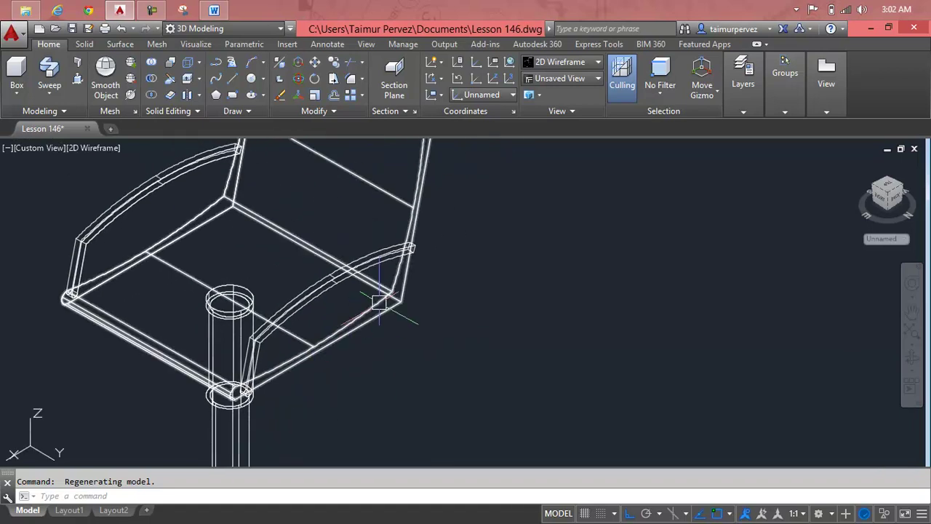
pyautogui.moveTo(323, 371)
pyautogui.keyDown('shift'); pyautogui.mouseDown(button='middle')
pyautogui.moveTo(386, 386)
pyautogui.moveTo(505, 366)
pyautogui.mouseUp(button='middle'); pyautogui.keyUp('shift')
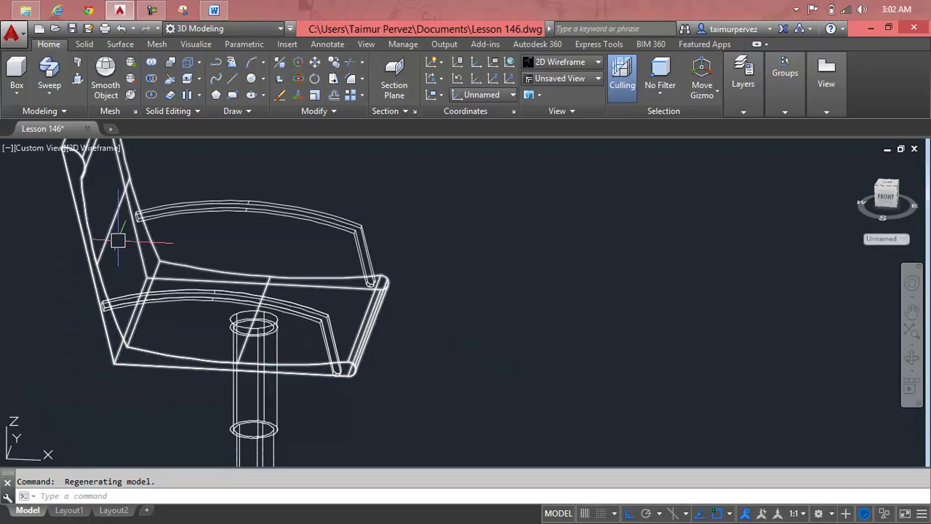
pyautogui.keyDown('shift'); pyautogui.moveTo(277, 248); pyautogui.dragTo(68, 282, button='middle'); pyautogui.keyUp('shift')
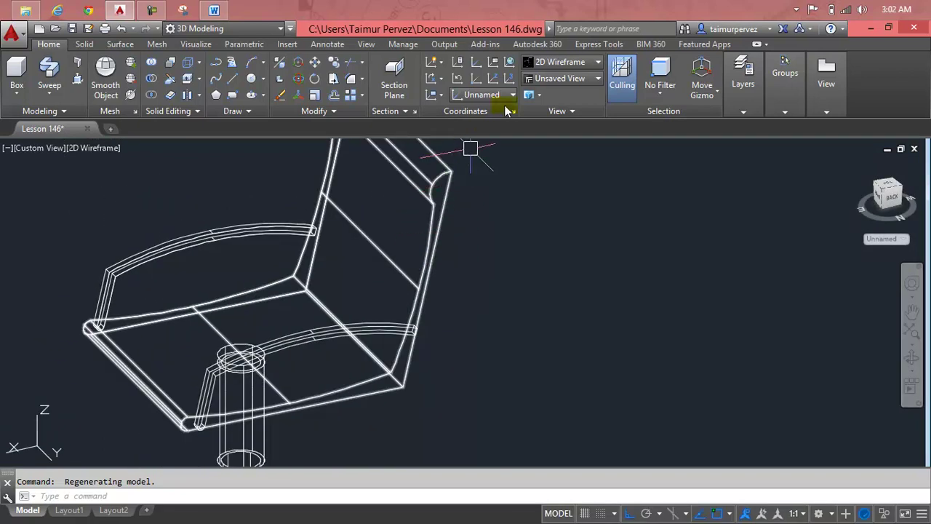
# Try the Conceptual visual style, then settle on Realistic.
pyautogui.click(536, 63)
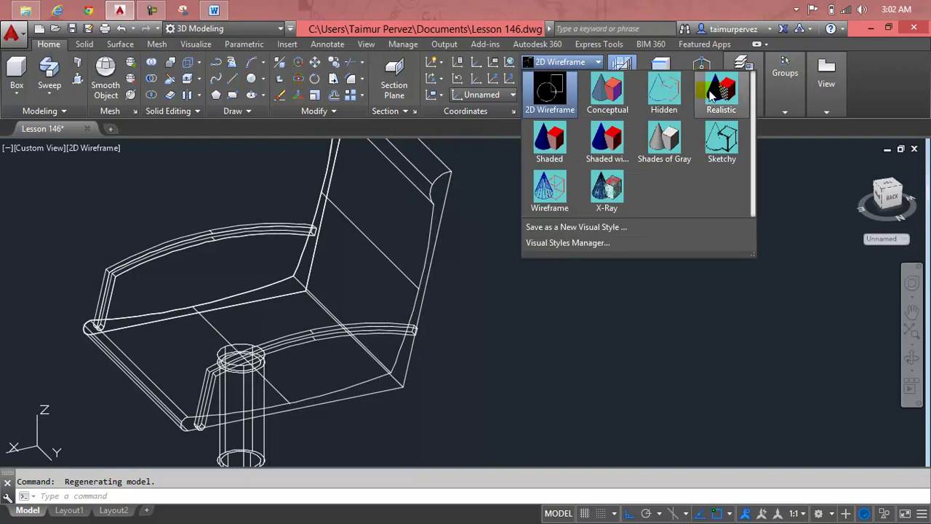
pyautogui.click(617, 93)
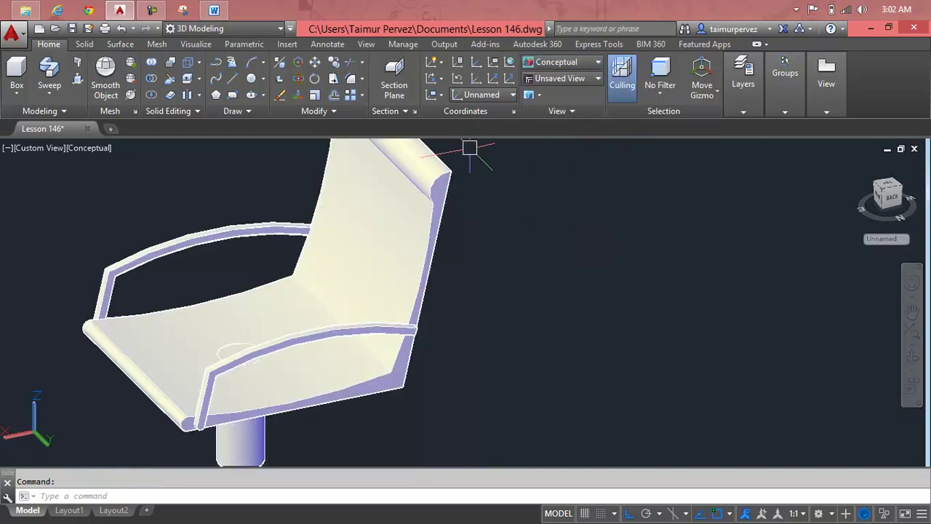
pyautogui.click(575, 62)
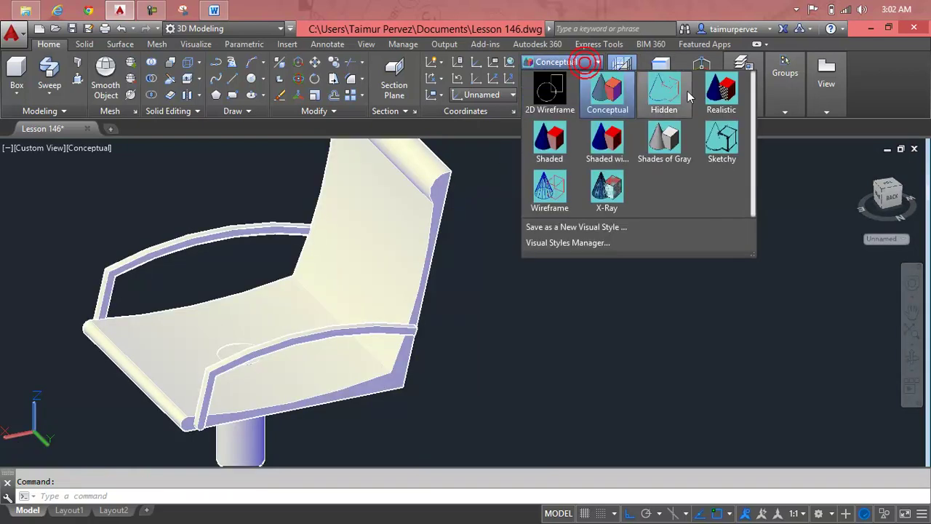
pyautogui.click(721, 94)
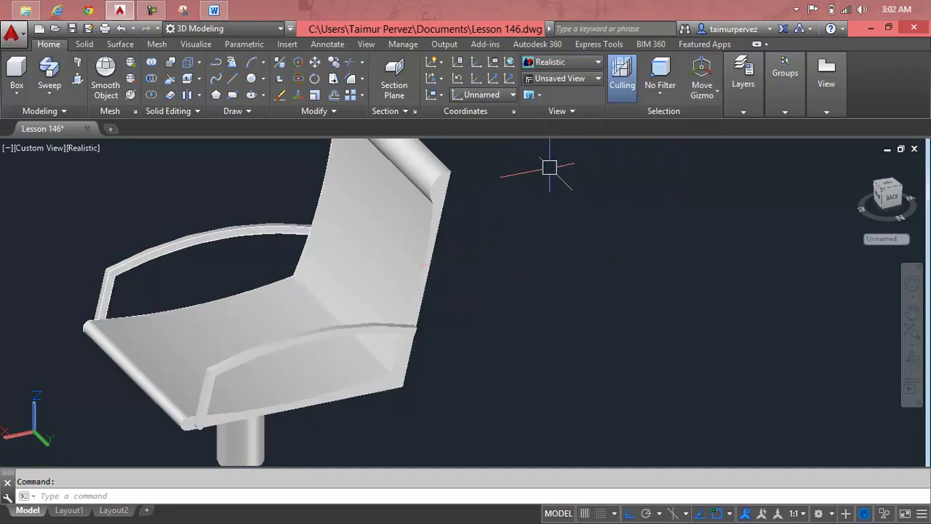
# Orbit to a rear view of the backrest and delete the first leftover arch profile.
pyautogui.moveTo(425, 405)
pyautogui.keyDown('shift'); pyautogui.mouseDown(button='middle')
pyautogui.moveTo(612, 400)
pyautogui.moveTo(477, 397)
pyautogui.moveTo(456, 322)
pyautogui.moveTo(443, 359)
pyautogui.moveTo(550, 322)
pyautogui.moveTo(621, 322)
pyautogui.moveTo(560, 302)
pyautogui.mouseUp(button='middle'); pyautogui.keyUp('shift')
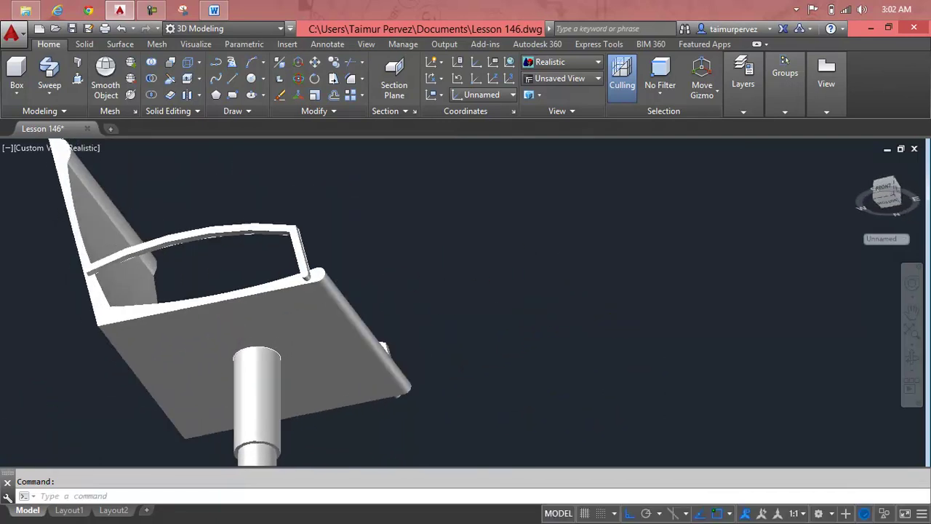
pyautogui.scroll(3, 224, 303)
pyautogui.scroll(2, 224, 302)
pyautogui.moveTo(224, 302)
pyautogui.keyDown('shift'); pyautogui.mouseDown(button='middle')
pyautogui.moveTo(302, 380)
pyautogui.moveTo(354, 416)
pyautogui.mouseUp(button='middle'); pyautogui.keyUp('shift')
pyautogui.press('Escape')
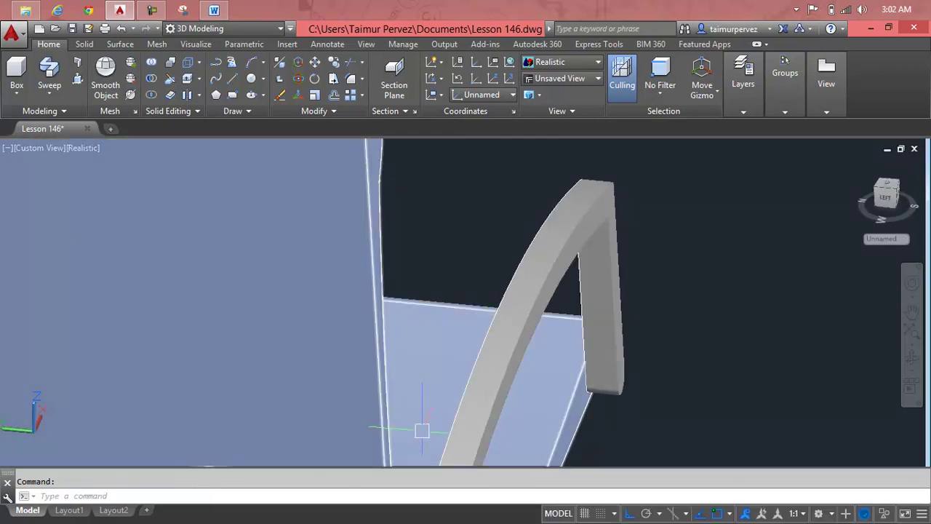
pyautogui.scroll(-3, 464, 373)
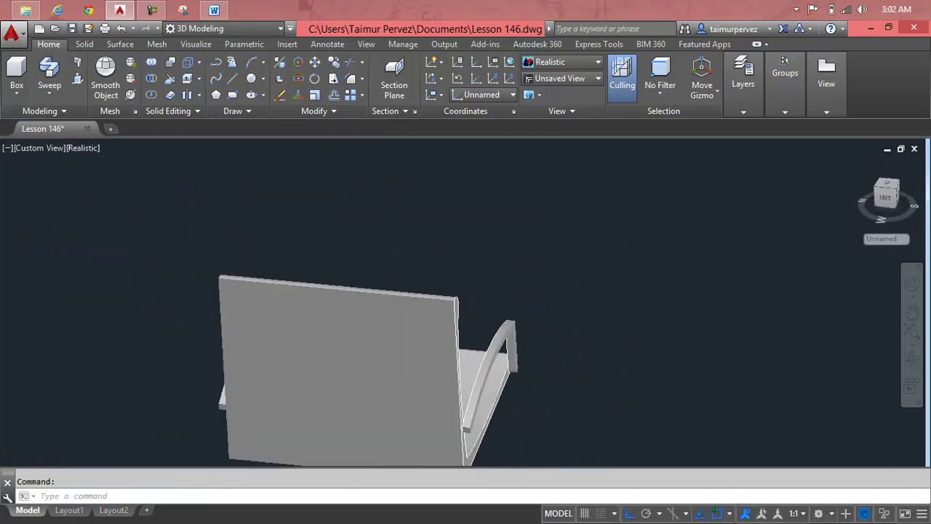
pyautogui.scroll(-2, 451, 374)
pyautogui.keyDown('shift'); pyautogui.moveTo(442, 386); pyautogui.dragTo(434, 374, button='middle'); pyautogui.keyUp('shift')
pyautogui.scroll(2, 433, 367)
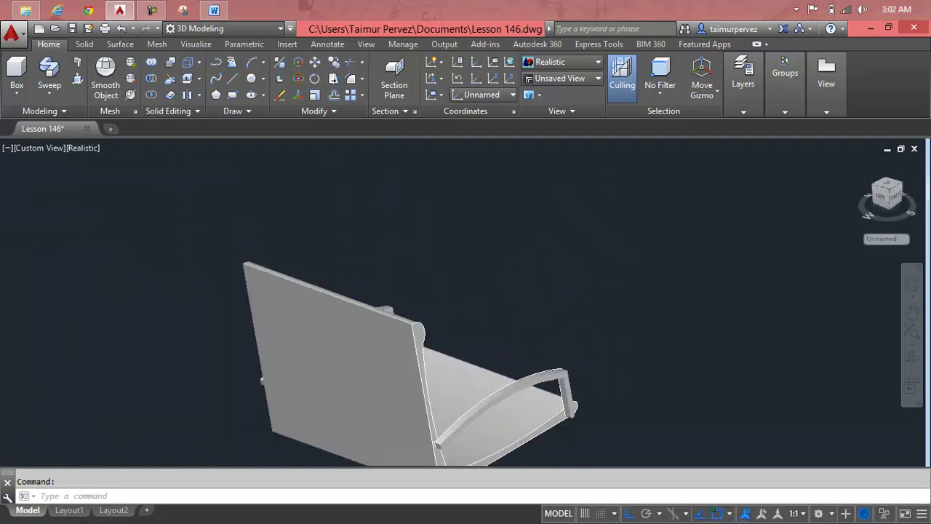
pyautogui.scroll(3, 410, 327)
pyautogui.scroll(3, 410, 315)
pyautogui.click(413, 310)
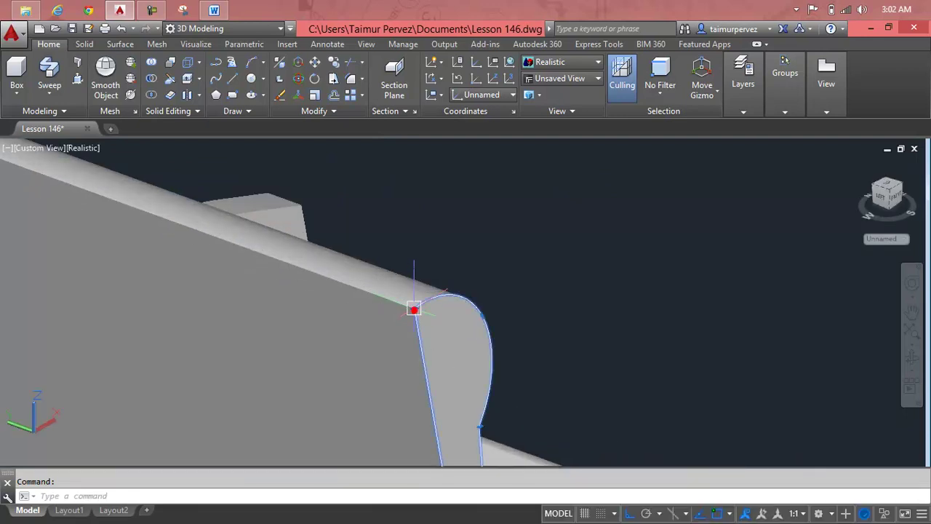
pyautogui.press('Delete')
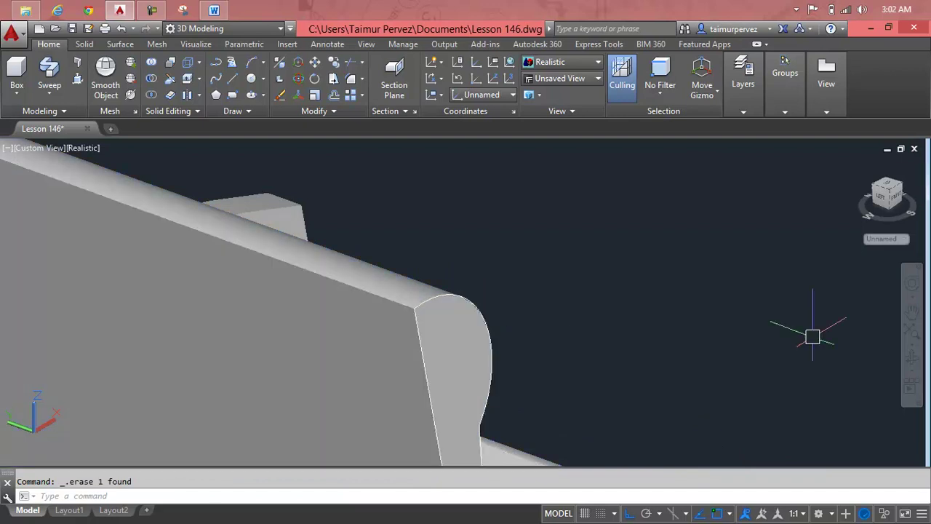
# Delete the second leftover arch profile on the opposite backrest edge.
pyautogui.scroll(-2, 773, 336)
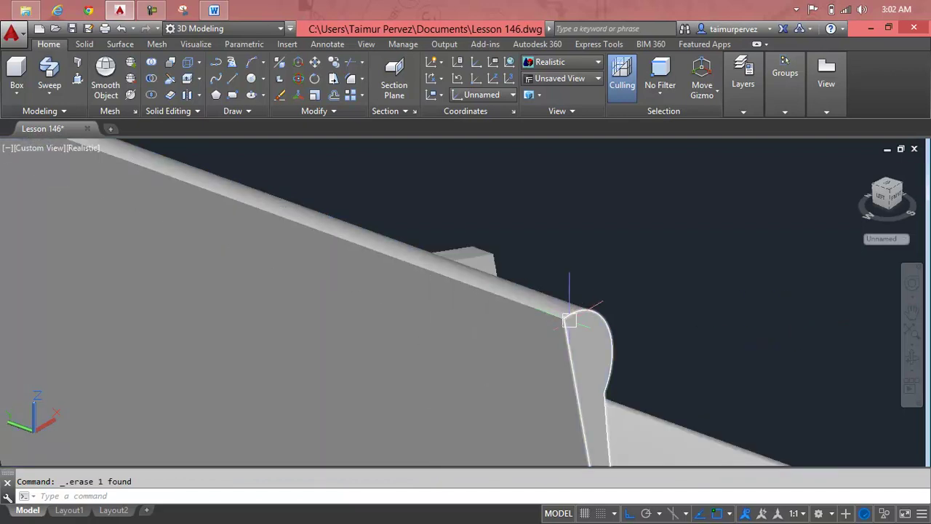
pyautogui.click(566, 315)
pyautogui.press('Delete')
pyautogui.scroll(-5, 689, 262)
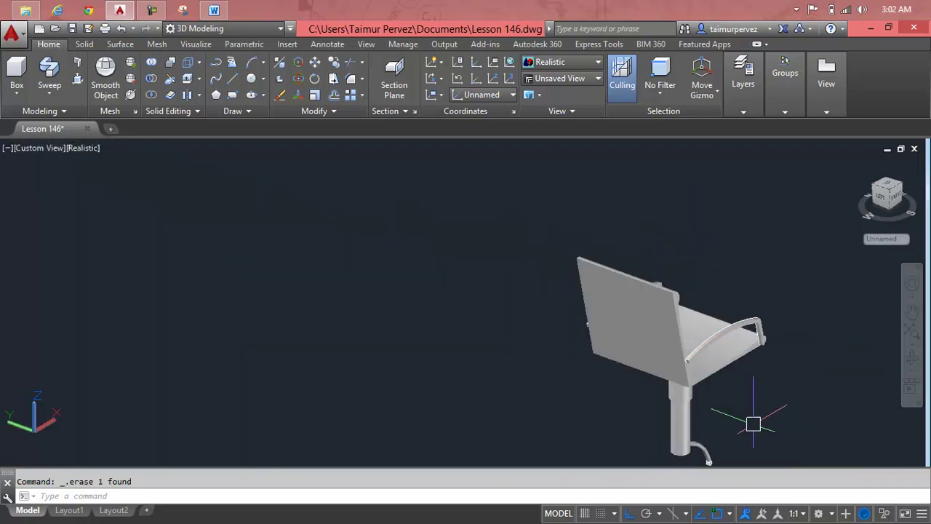
# Orbit and zoom in on the column and the bent leg.
pyautogui.keyDown('shift'); pyautogui.moveTo(761, 409); pyautogui.dragTo(698, 411, button='middle'); pyautogui.keyUp('shift')
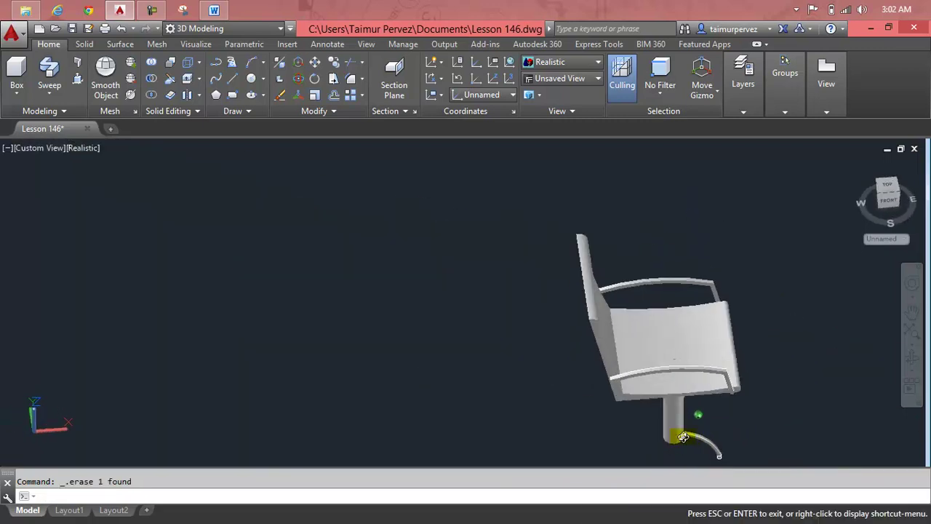
pyautogui.scroll(3, 699, 411)
pyautogui.moveTo(676, 349); pyautogui.dragTo(517, 376, button='middle')
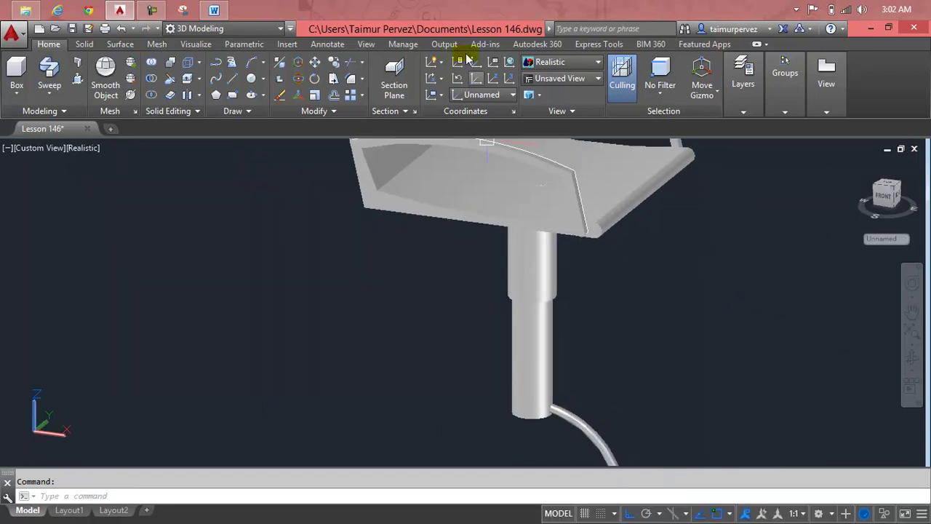
# Switch the visual style to 2D Wireframe.
pyautogui.click(538, 62)
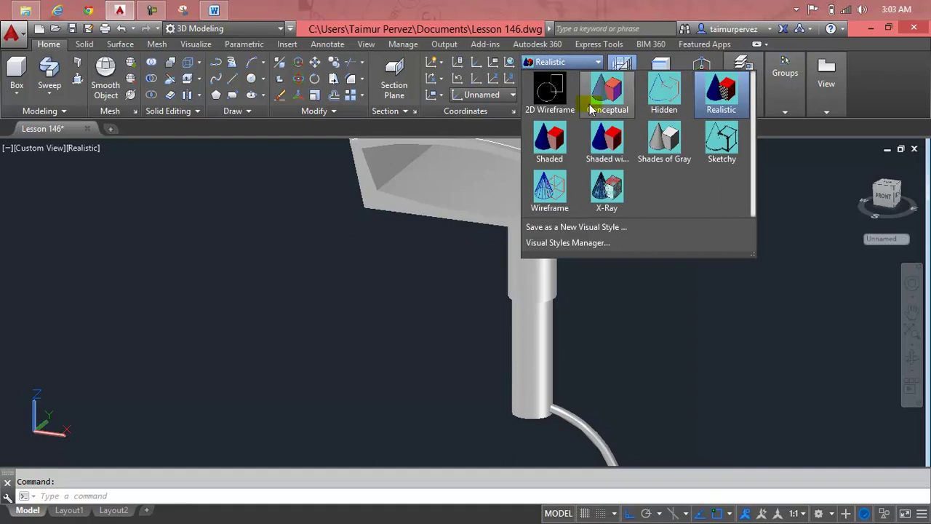
pyautogui.click(560, 102)
pyautogui.scroll(3, 561, 412)
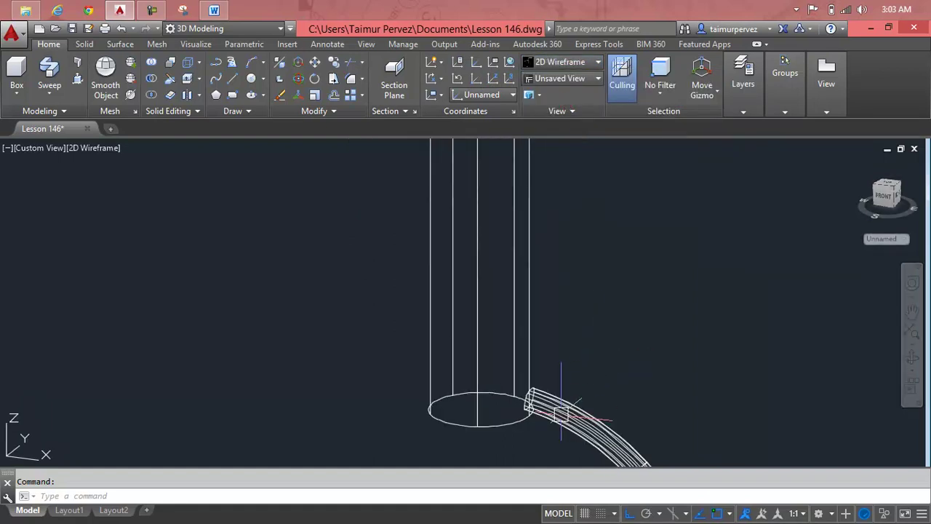
# Polar-array the curved leg tube six times around the column's centre.
pyautogui.write('Ar')
pyautogui.press('Return')
pyautogui.click(583, 423)
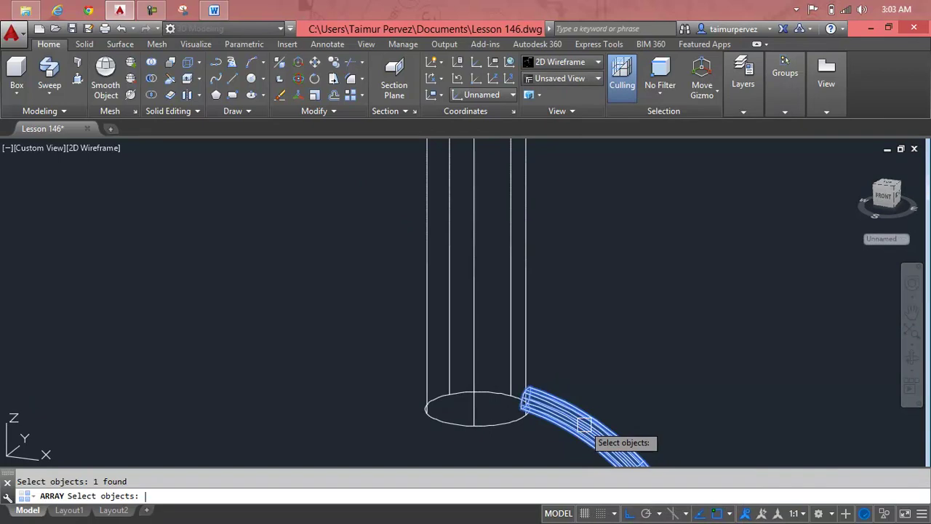
pyautogui.press('Return')
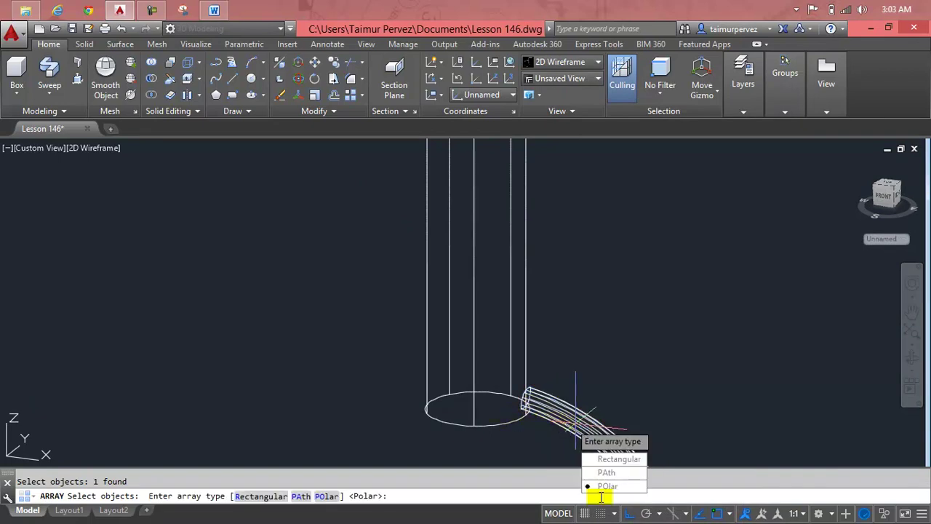
pyautogui.click(600, 489)
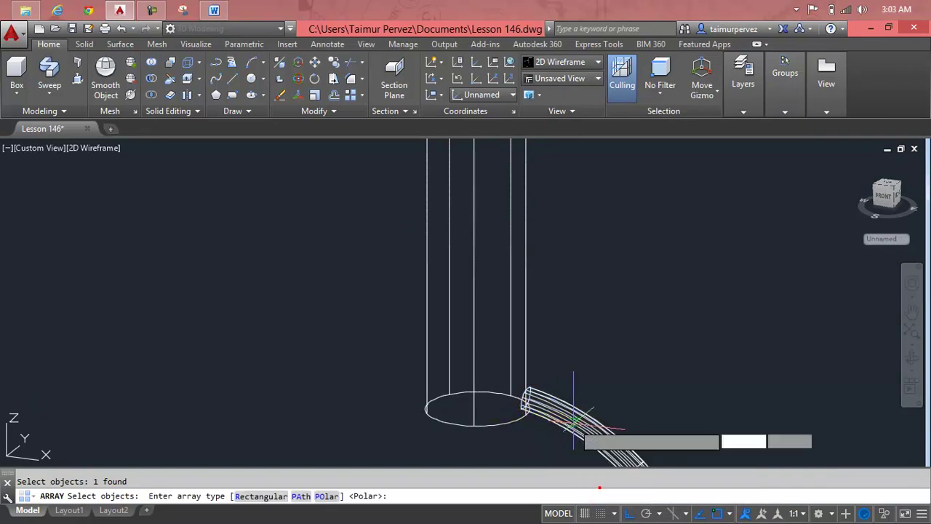
pyautogui.click(477, 409)
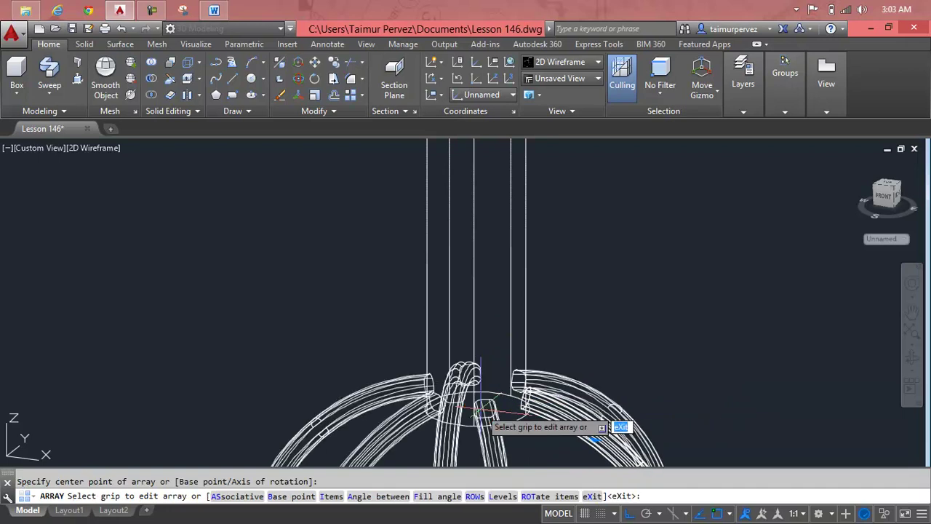
pyautogui.press('Return')
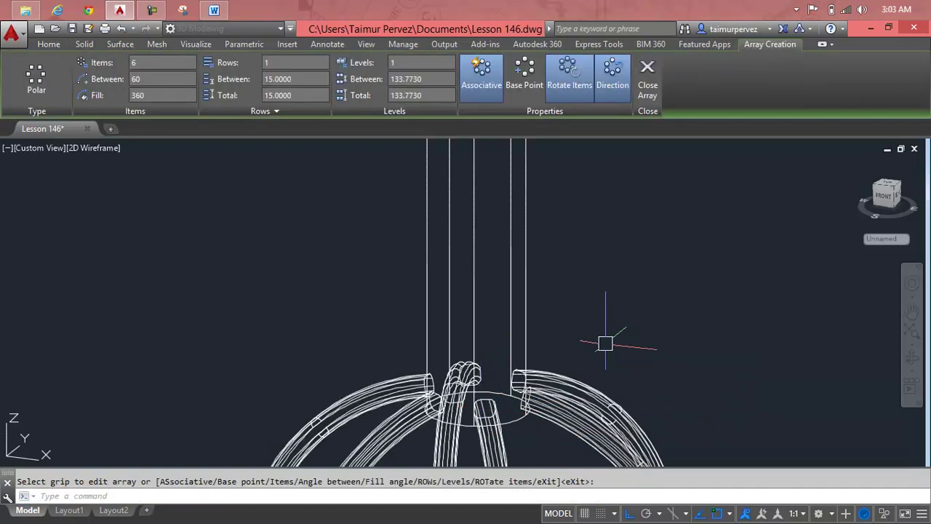
# Orbit to view the base and switch to the Realistic visual style.
pyautogui.moveTo(596, 353)
pyautogui.keyDown('shift'); pyautogui.mouseDown(button='middle')
pyautogui.moveTo(586, 380)
pyautogui.moveTo(513, 403)
pyautogui.moveTo(469, 380)
pyautogui.moveTo(394, 371)
pyautogui.moveTo(499, 381)
pyautogui.moveTo(483, 357)
pyautogui.mouseUp(button='middle'); pyautogui.keyUp('shift')
pyautogui.click(549, 64)
pyautogui.click(721, 83)
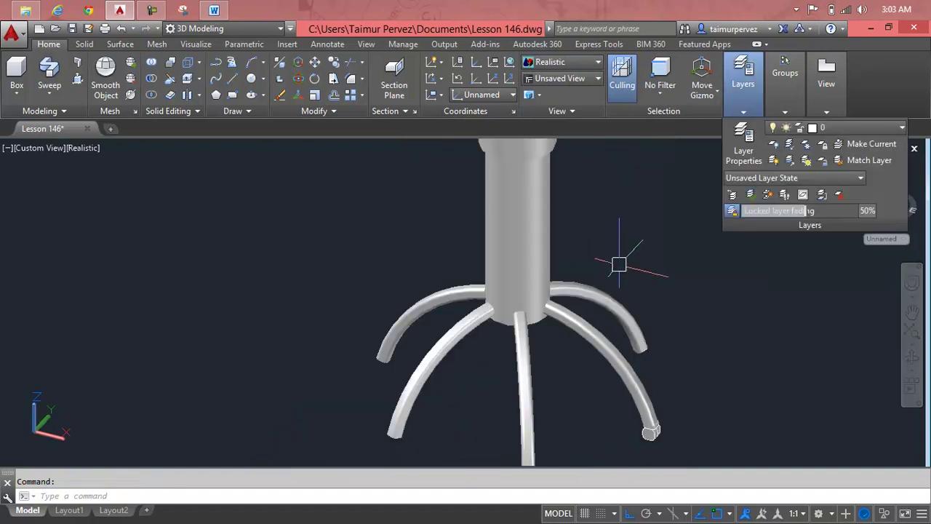
# Undo the six-leg array and reframe the view on the column and bent leg.
pyautogui.click(618, 264)
pyautogui.press('Escape')
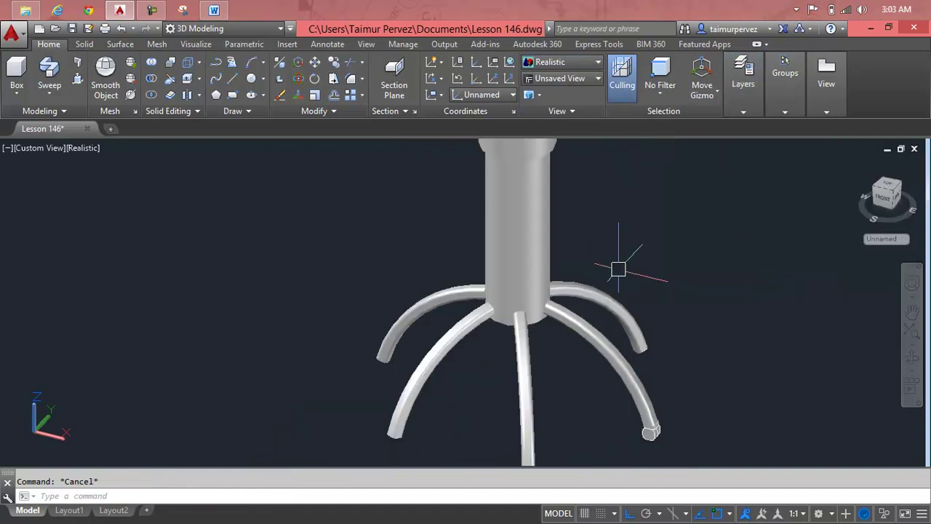
pyautogui.hotkey('ctrl', 'z')
pyautogui.hotkey('ctrl', 'z')
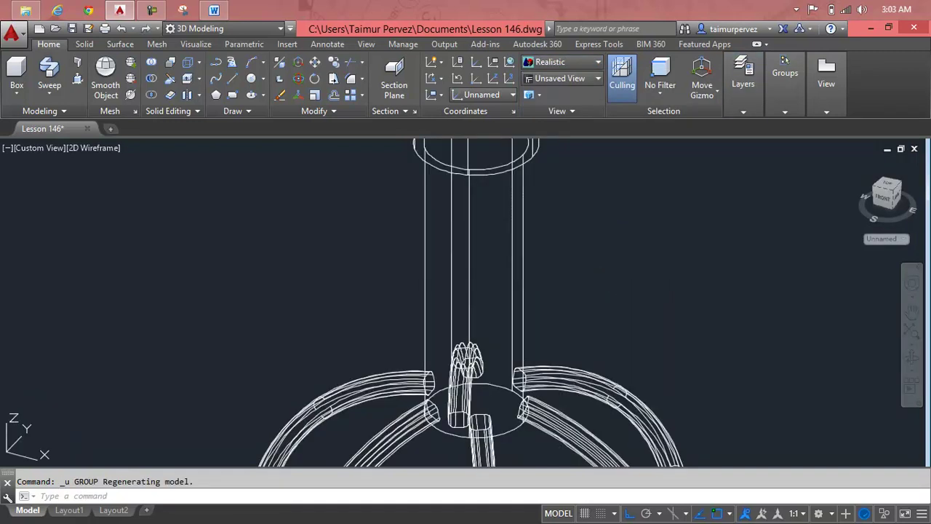
pyautogui.hotkey('ctrl', 'z')
pyautogui.hotkey('ctrl', 'z')
pyautogui.scroll(-3, 617, 280)
pyautogui.moveTo(601, 303); pyautogui.dragTo(588, 287, button='middle')
pyautogui.scroll(2, 679, 322)
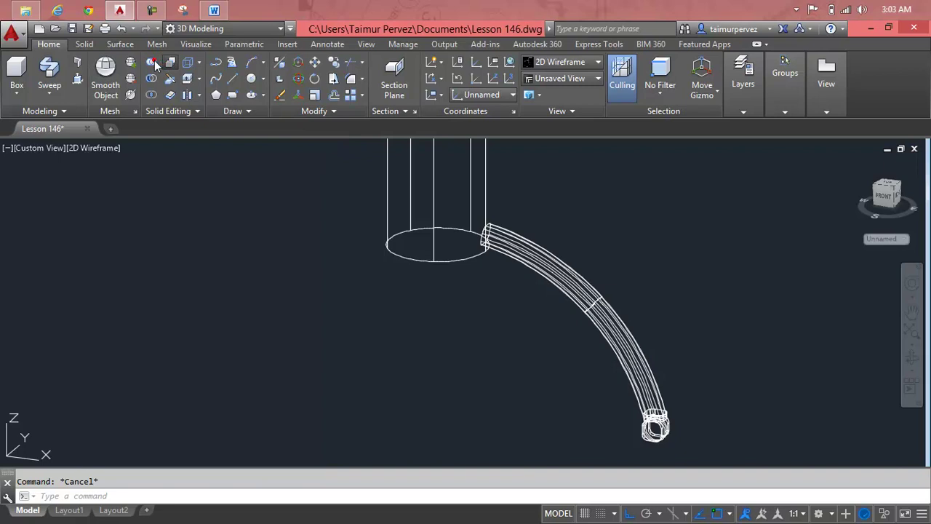
# Union the bent pipe and its end pieces into a single solid.
pyautogui.click(729, 301)
pyautogui.click(624, 435)
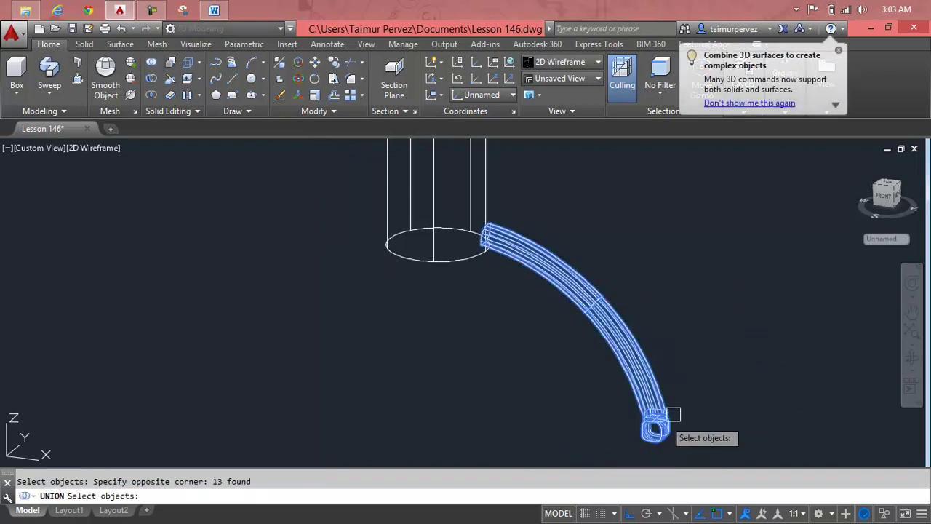
pyautogui.click(711, 358)
pyautogui.click(605, 459)
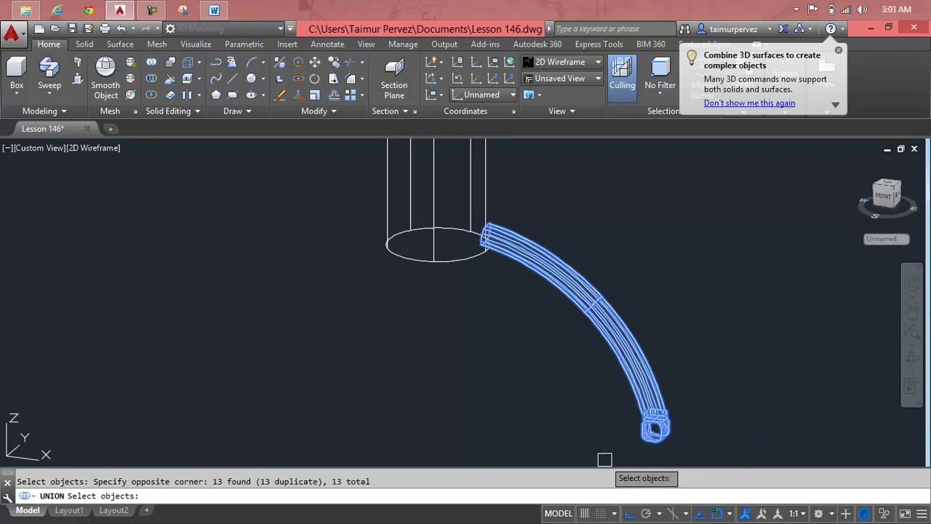
pyautogui.press('Return')
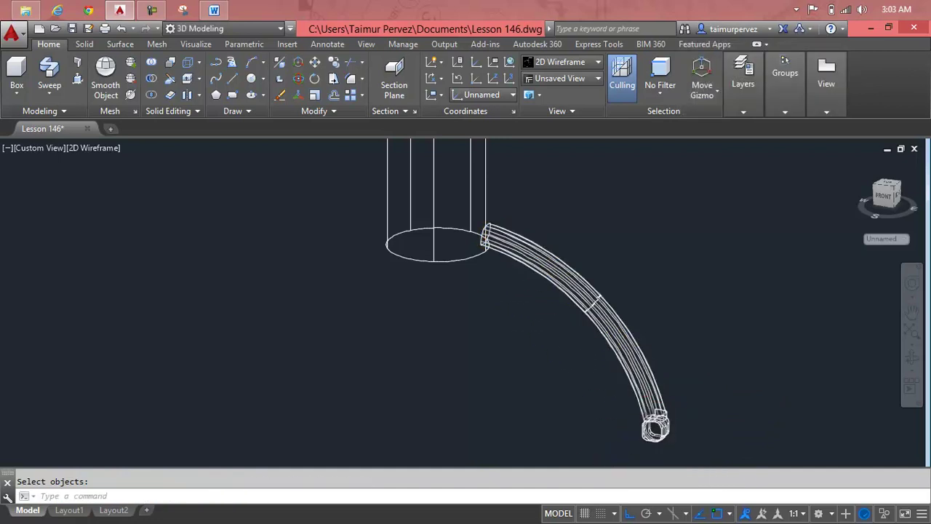
pyautogui.scroll(4, 497, 278)
pyautogui.press('Escape')
pyautogui.write('AR')
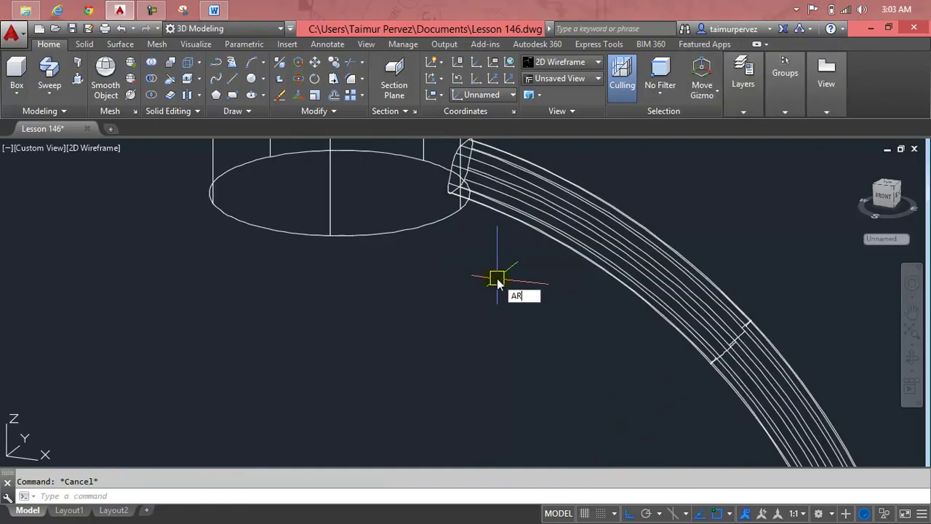
# Polar-array the merged leg six times around the column centre and switch to Realistic shading.
pyautogui.click(527, 310)
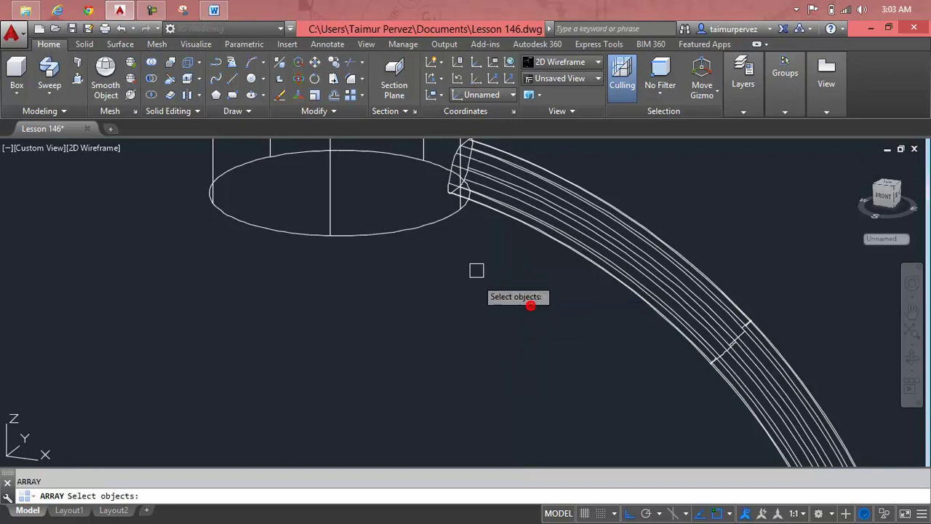
pyautogui.click(514, 195)
pyautogui.press('Return')
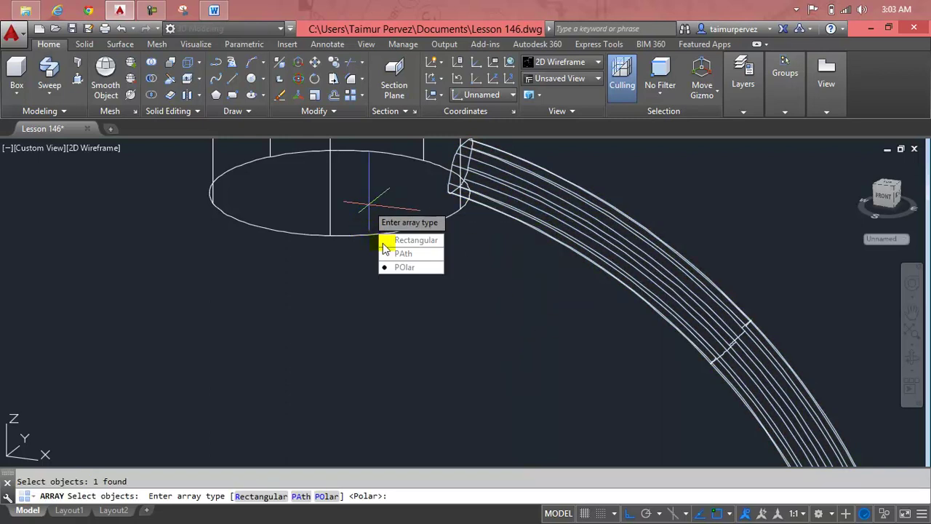
pyautogui.press('Return')
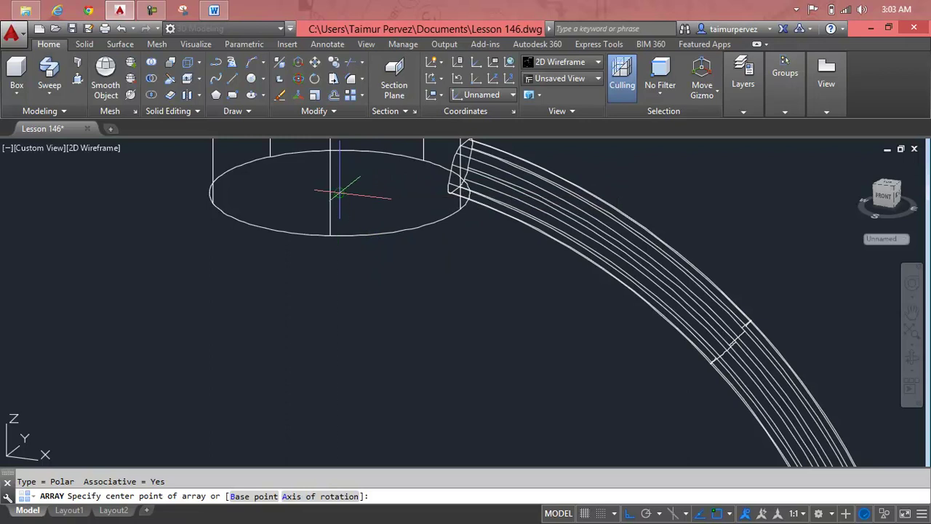
pyautogui.click(339, 192)
pyautogui.press('Return')
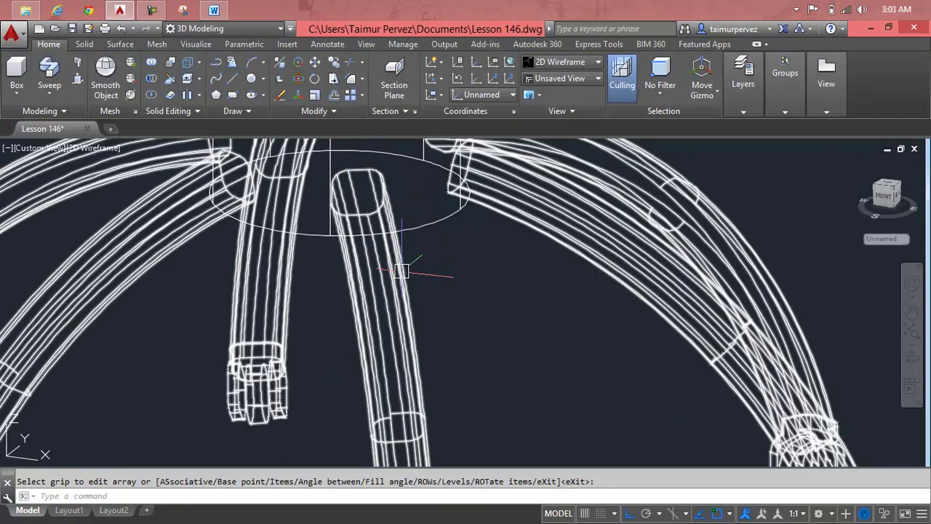
pyautogui.scroll(-5, 422, 284)
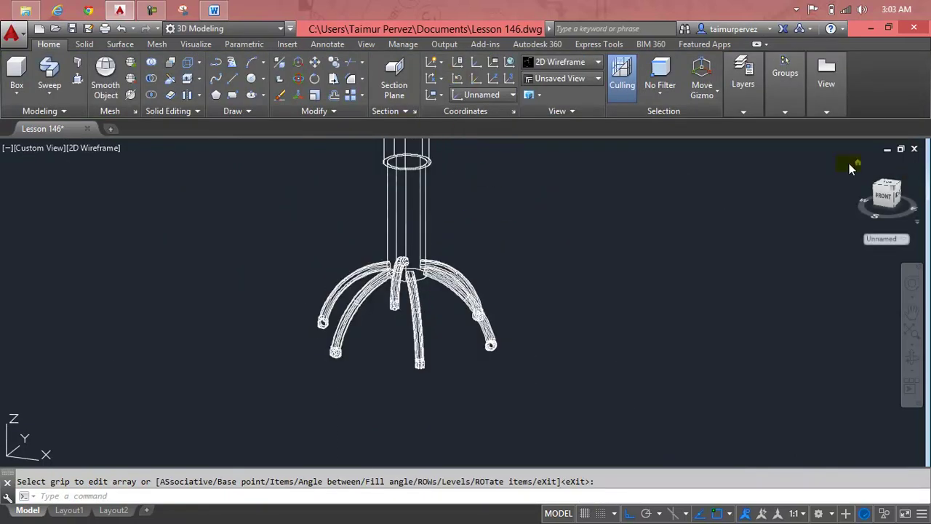
pyautogui.click(564, 62)
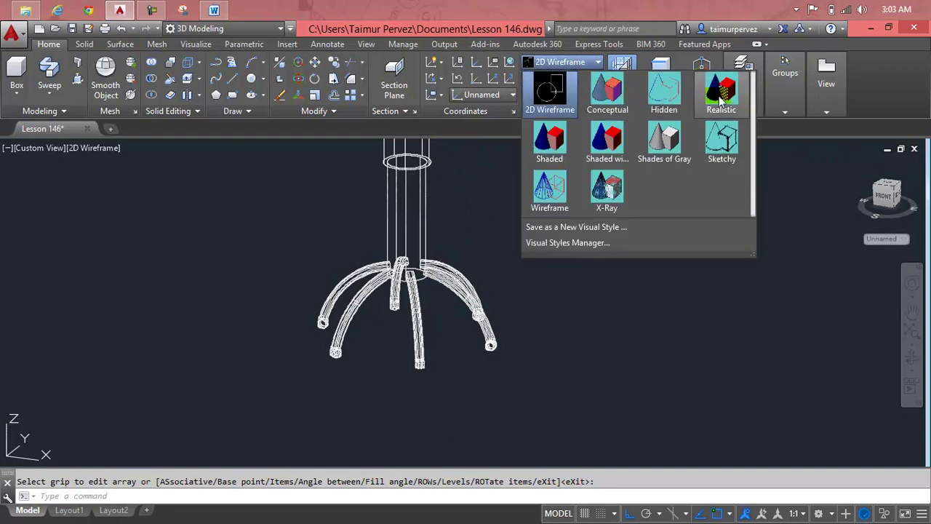
pyautogui.click(720, 99)
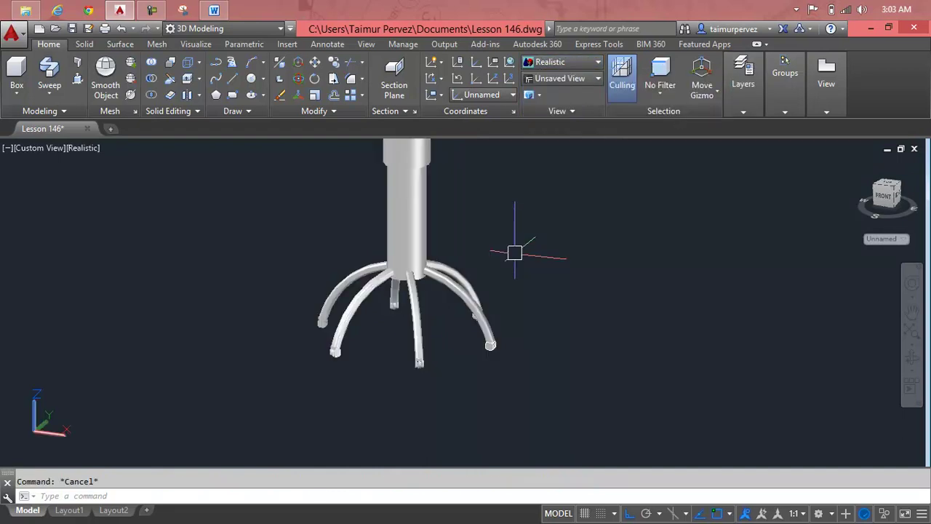
# Orbit to look down on the chair and open the Materials Browser.
pyautogui.moveTo(494, 248)
pyautogui.keyDown('shift'); pyautogui.mouseDown(button='middle')
pyautogui.moveTo(561, 327)
pyautogui.moveTo(496, 338)
pyautogui.moveTo(337, 304)
pyautogui.moveTo(381, 308)
pyautogui.mouseUp(button='middle'); pyautogui.keyUp('shift')
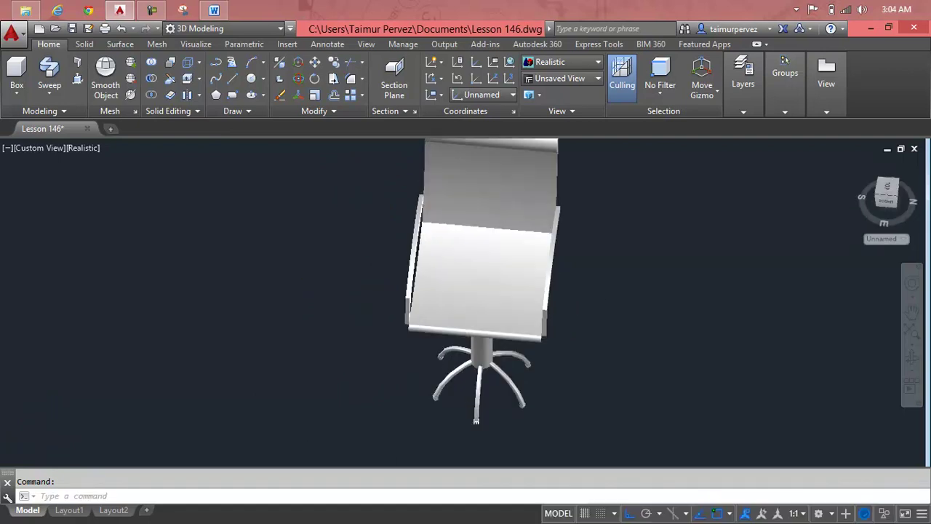
pyautogui.scroll(3, 476, 294)
pyautogui.scroll(2, 479, 287)
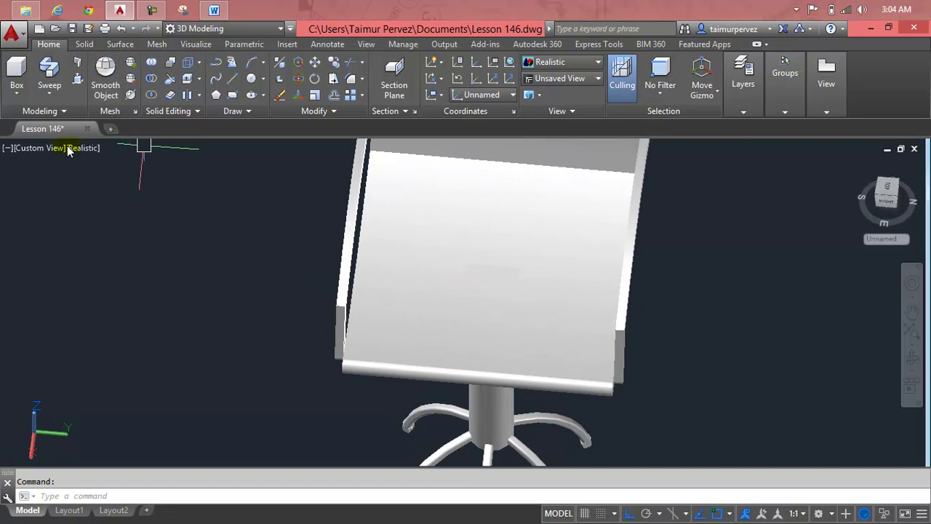
pyautogui.press('Escape')
pyautogui.click(197, 44)
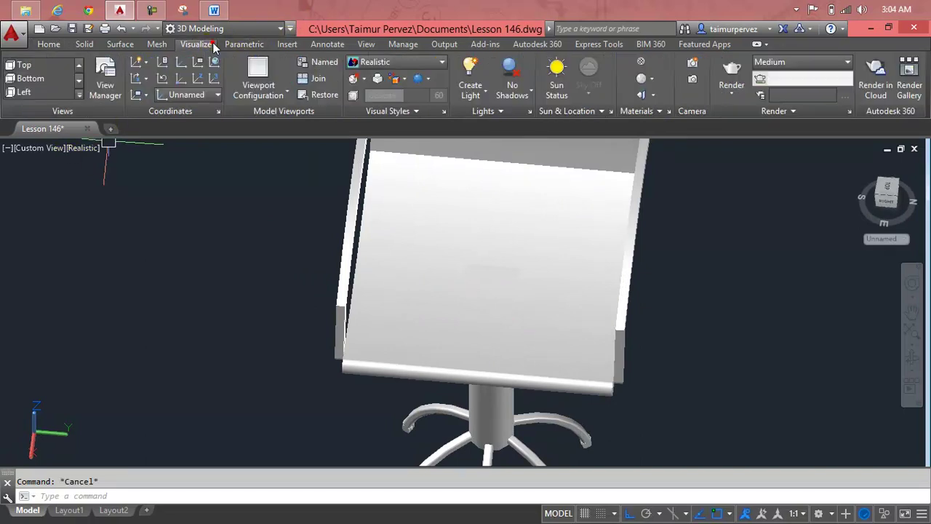
pyautogui.click(641, 61)
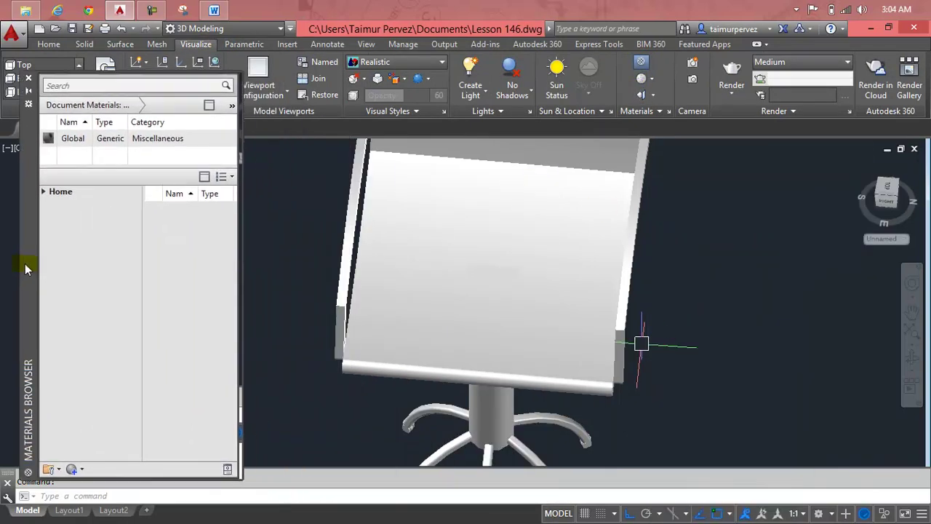
# Dock the Materials Browser and browse the Autodesk Library to Metal > Fabricated.
pyautogui.moveTo(656, 346); pyautogui.dragTo(14, 276)
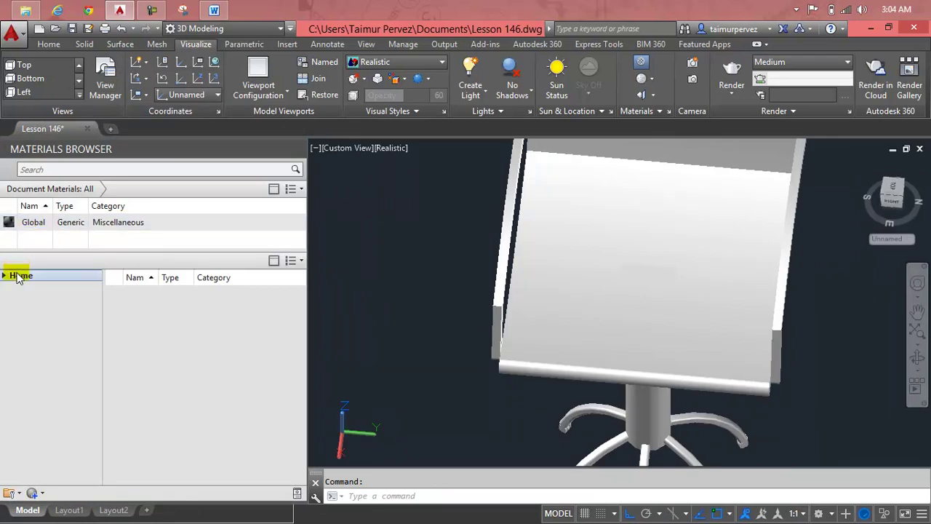
pyautogui.click(18, 275)
pyautogui.click(5, 277)
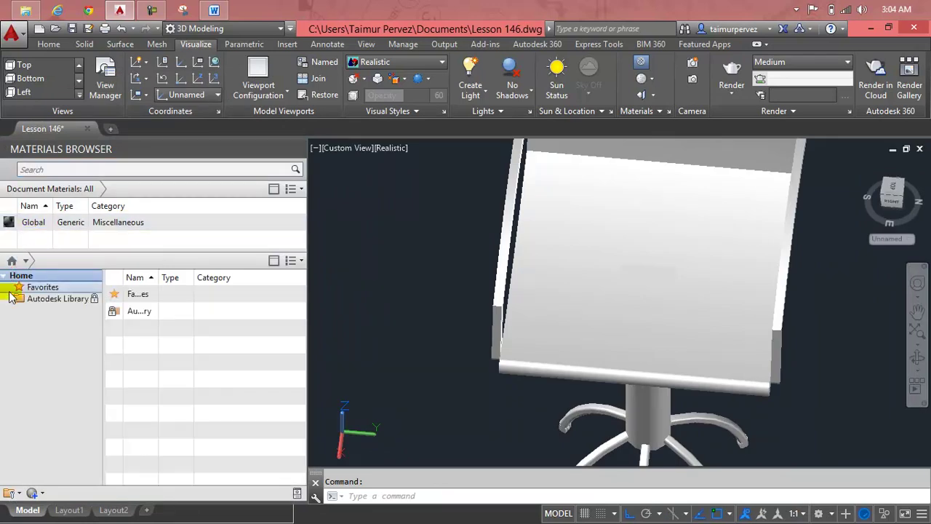
pyautogui.click(11, 297)
pyautogui.click(33, 332)
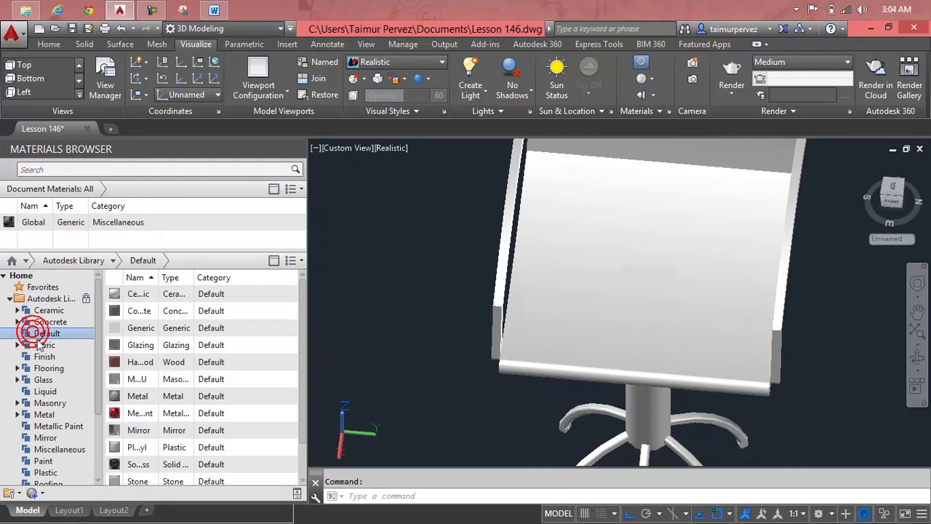
pyautogui.click(42, 345)
pyautogui.click(45, 368)
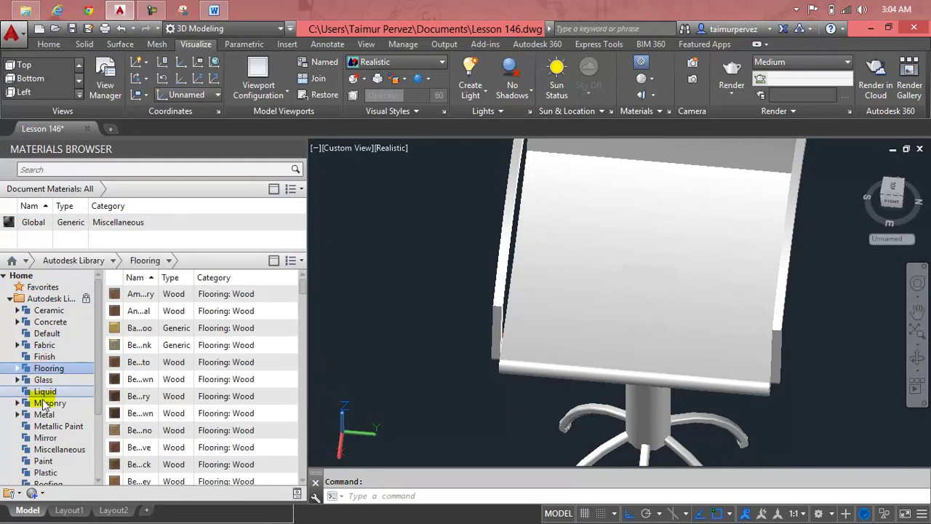
pyautogui.click(42, 414)
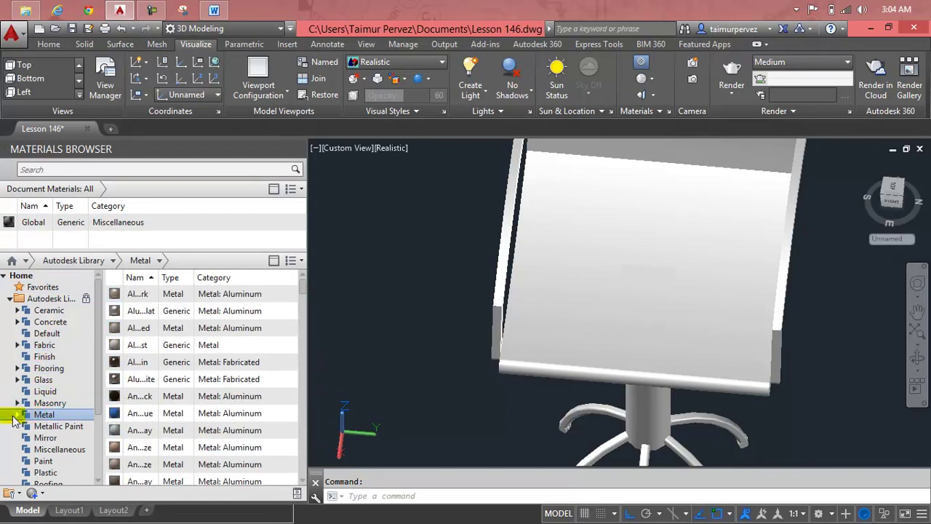
pyautogui.click(17, 415)
pyautogui.click(44, 439)
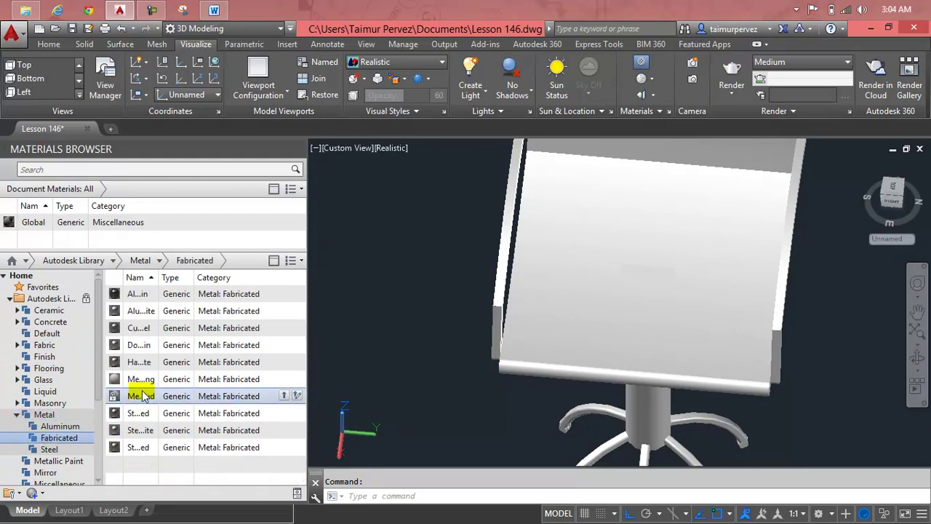
# Display the Fabricated materials as thumbnail previews.
pyautogui.click(303, 262)
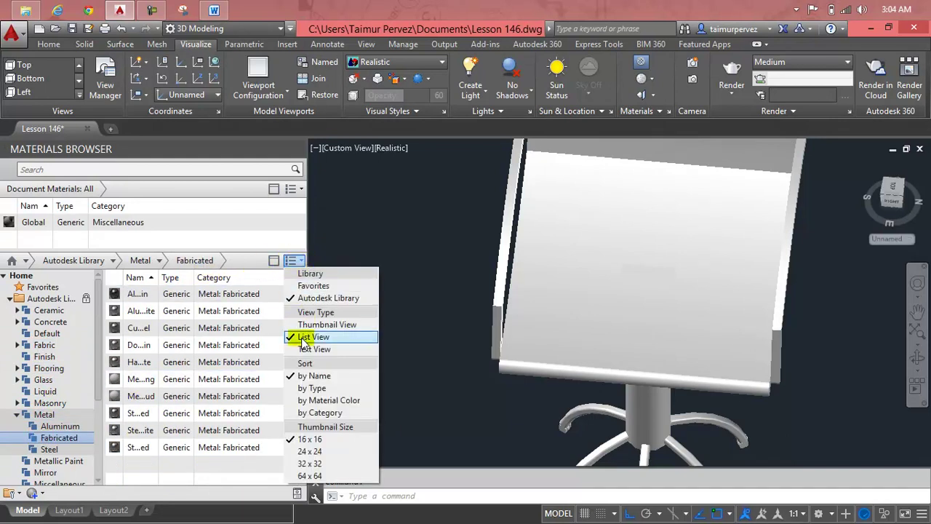
pyautogui.click(314, 324)
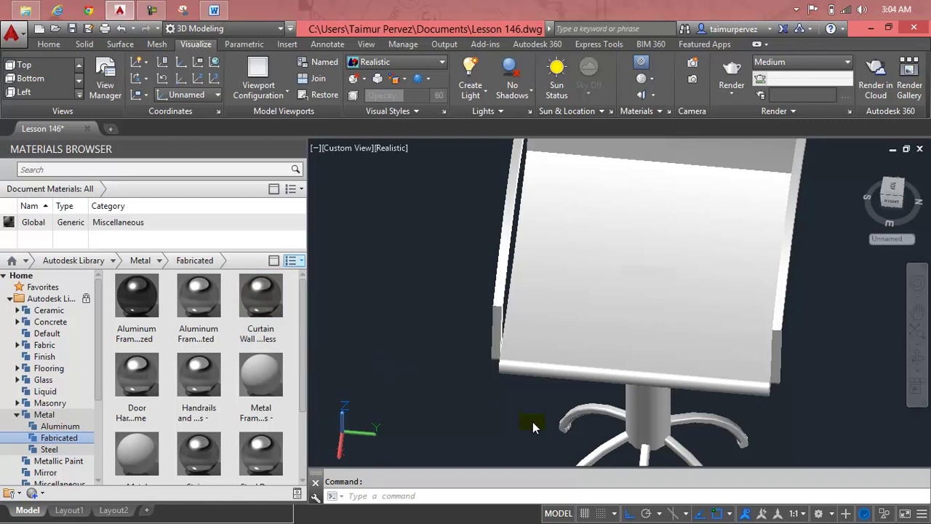
pyautogui.click(615, 420)
pyautogui.press('Escape')
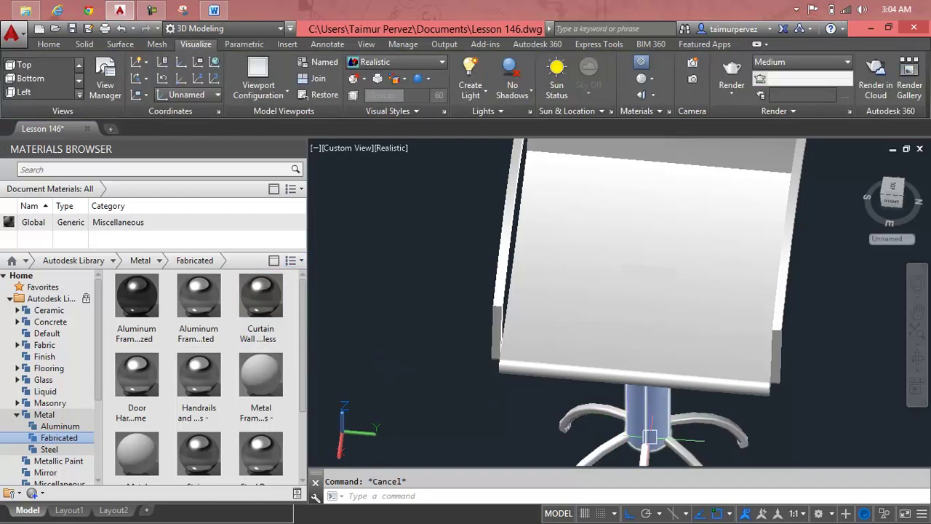
# Explode the caster-leg array into separate solids.
pyautogui.keyDown('shift'); pyautogui.moveTo(660, 442); pyautogui.dragTo(618, 336, button='middle'); pyautogui.keyUp('shift')
pyautogui.click(622, 405)
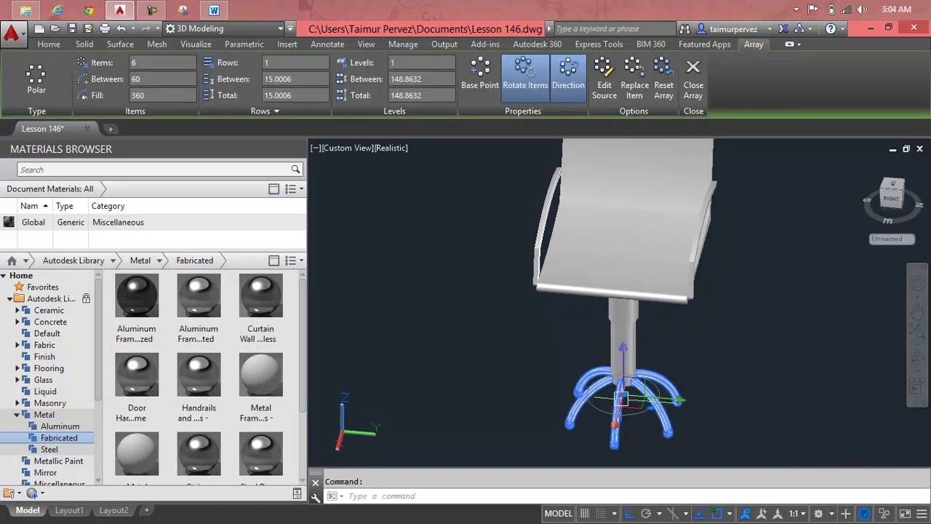
pyautogui.write('x')
pyautogui.press('Return')
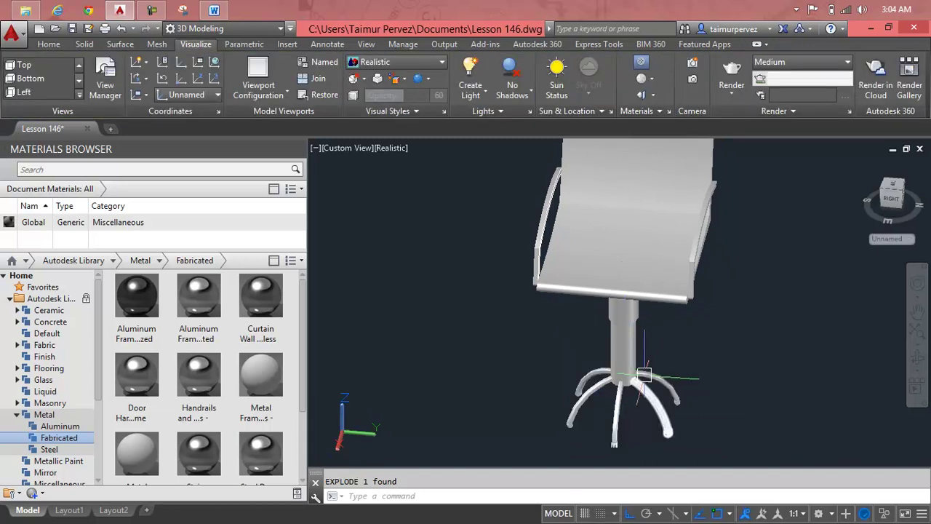
# Union the column and the six curved legs, 16 pieces, into one solid.
pyautogui.moveTo(632, 393)
pyautogui.keyDown('shift'); pyautogui.mouseDown(button='middle')
pyautogui.moveTo(624, 357)
pyautogui.moveTo(638, 344)
pyautogui.mouseUp(button='middle'); pyautogui.keyUp('shift')
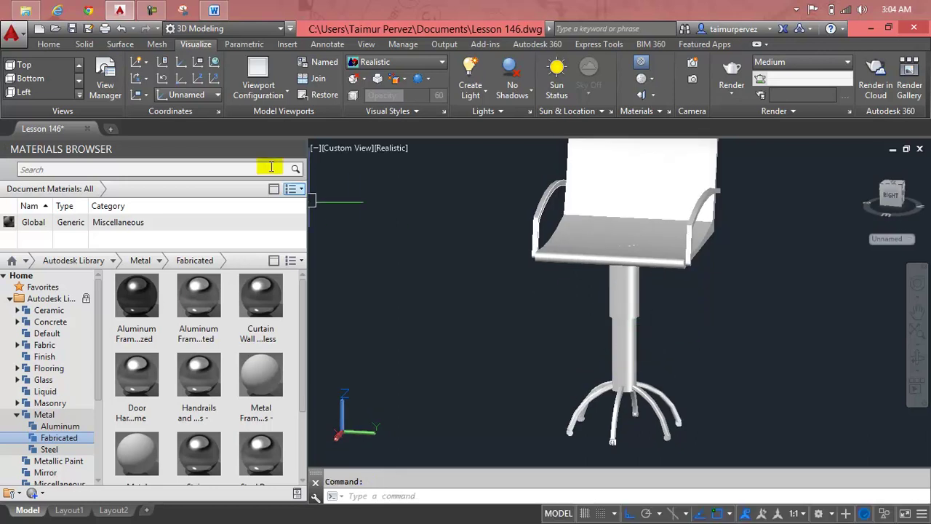
pyautogui.click(52, 45)
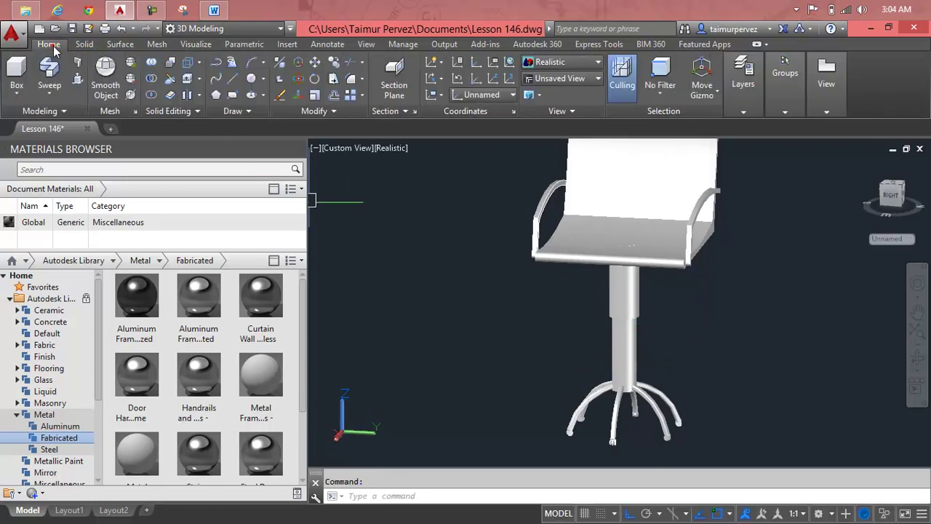
pyautogui.click(150, 62)
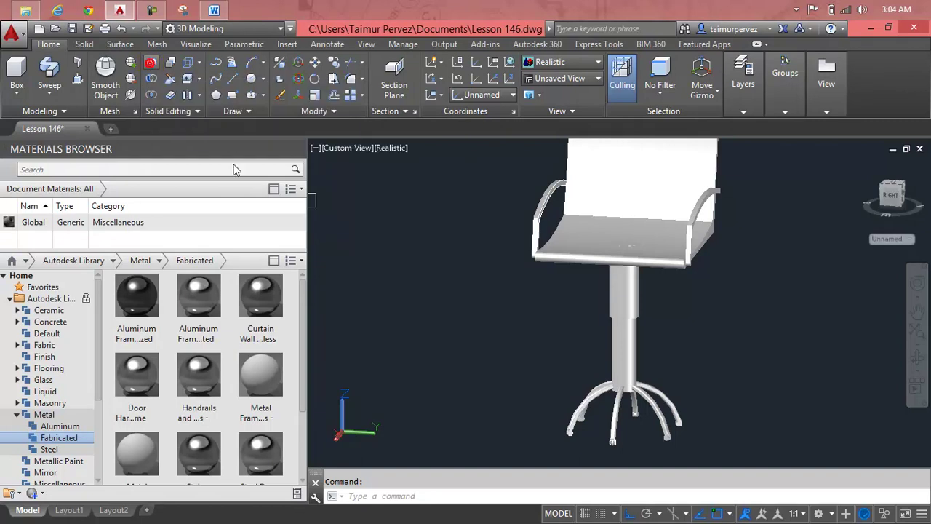
pyautogui.click(727, 296)
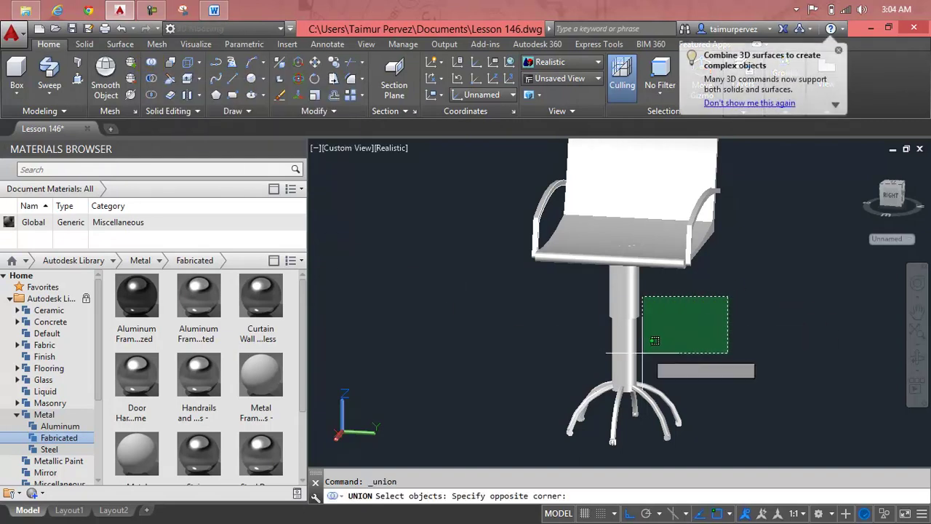
pyautogui.click(537, 451)
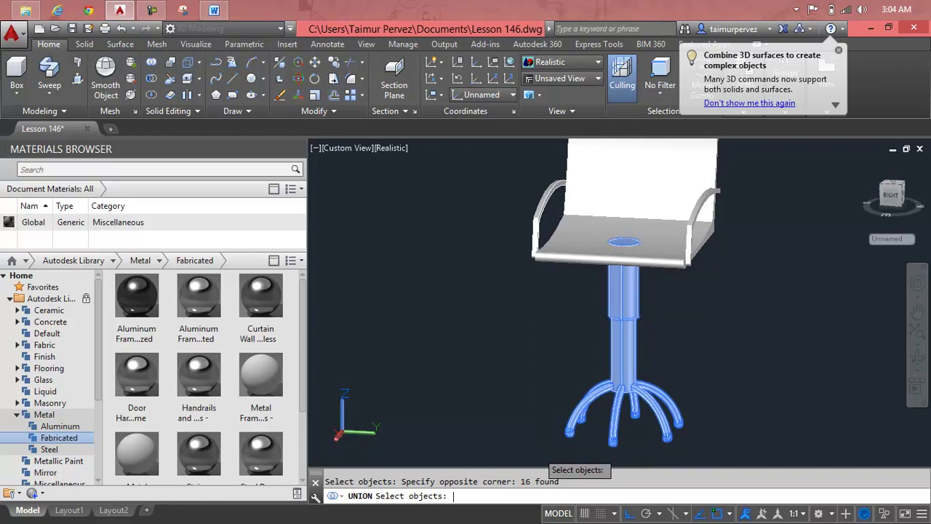
pyautogui.press('Return')
pyautogui.scroll(3, 621, 225)
pyautogui.click(635, 269)
pyautogui.scroll(-3, 651, 408)
# Apply the Handrails and Railings - Painted White material to the merged column and legs.
pyautogui.moveTo(652, 407); pyautogui.dragTo(606, 296, button='middle')
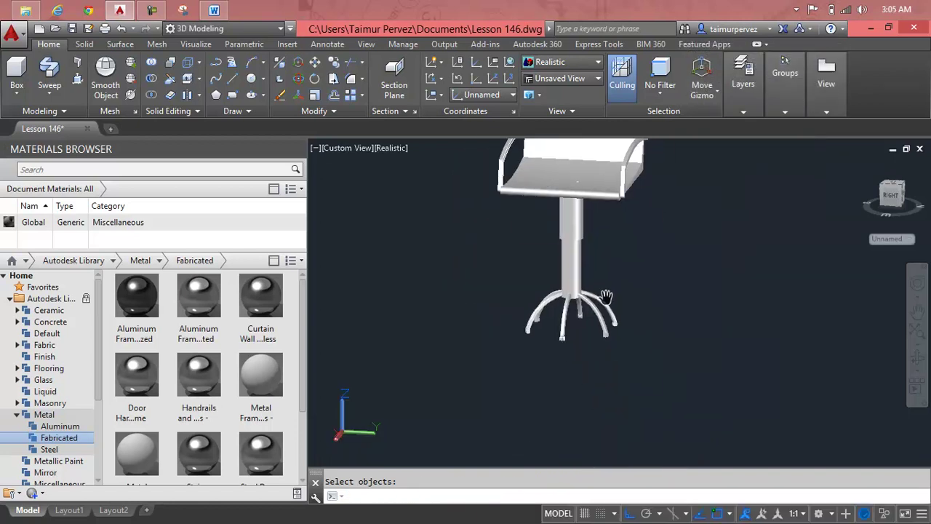
pyautogui.moveTo(198, 371); pyautogui.dragTo(568, 282)
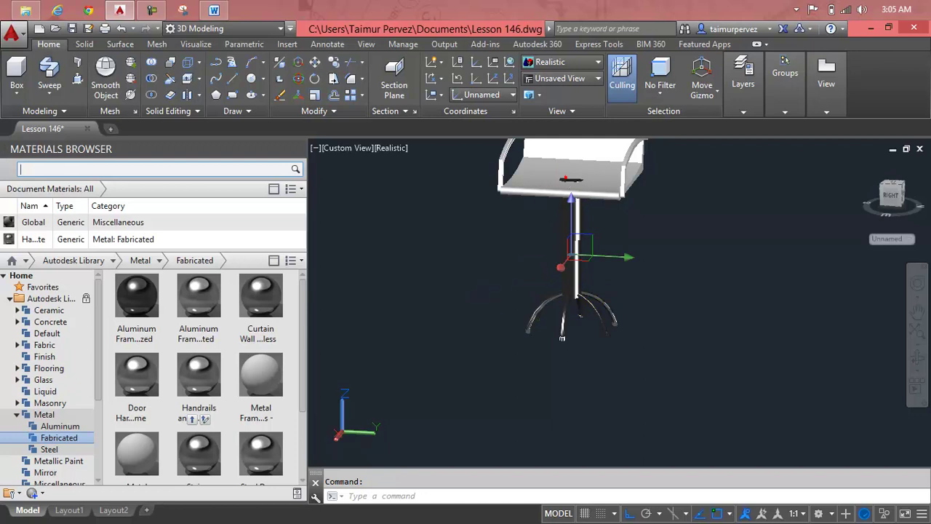
pyautogui.press('Escape')
# Move the round opening under the seat by 0.1.
pyautogui.scroll(2, 578, 185)
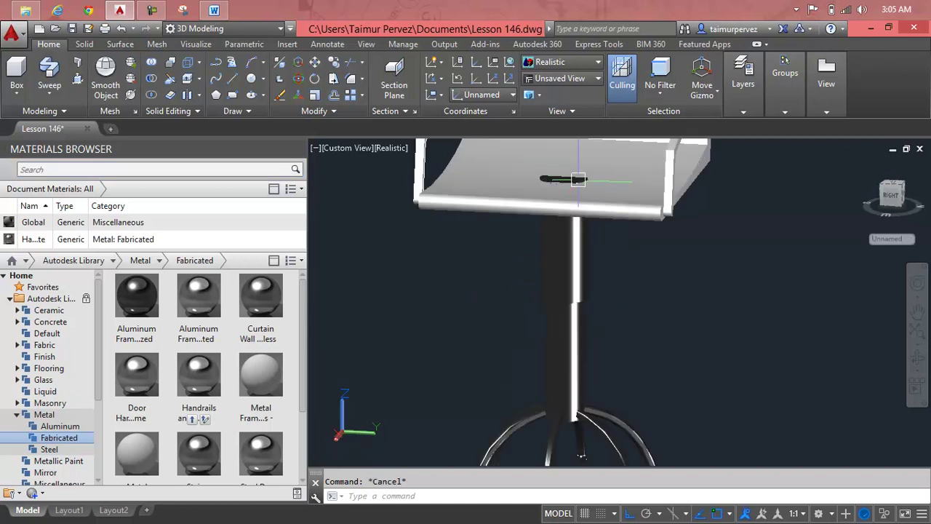
pyautogui.scroll(2, 575, 190)
pyautogui.scroll(2, 568, 276)
pyautogui.click(565, 286)
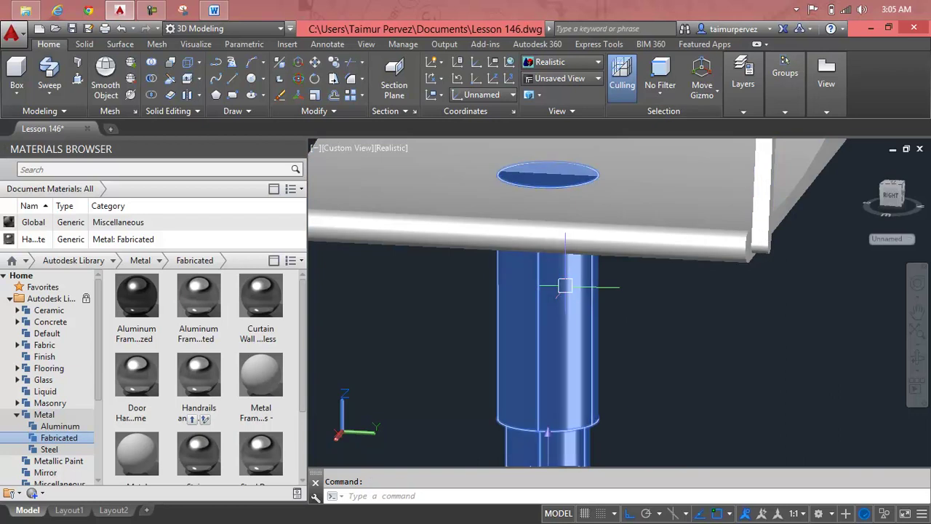
pyautogui.write('m')
pyautogui.press('Return')
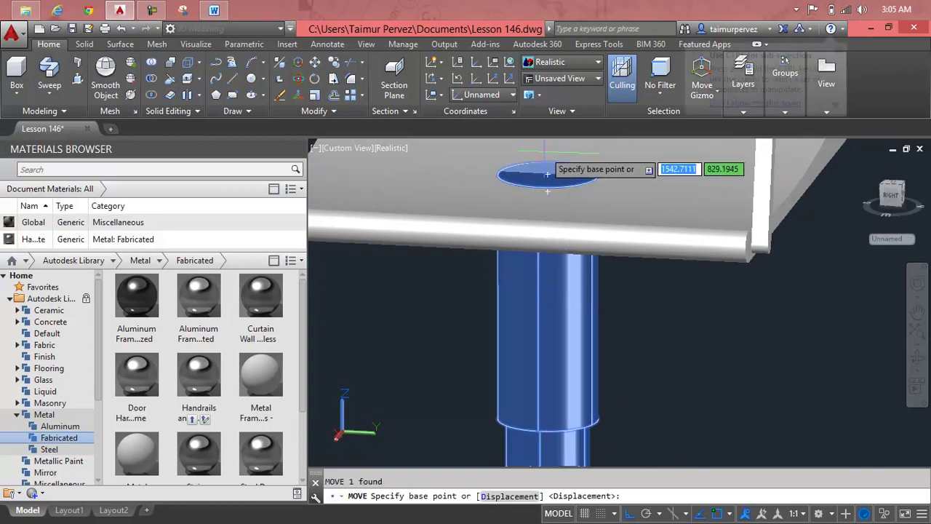
pyautogui.click(548, 190)
pyautogui.write('.1')
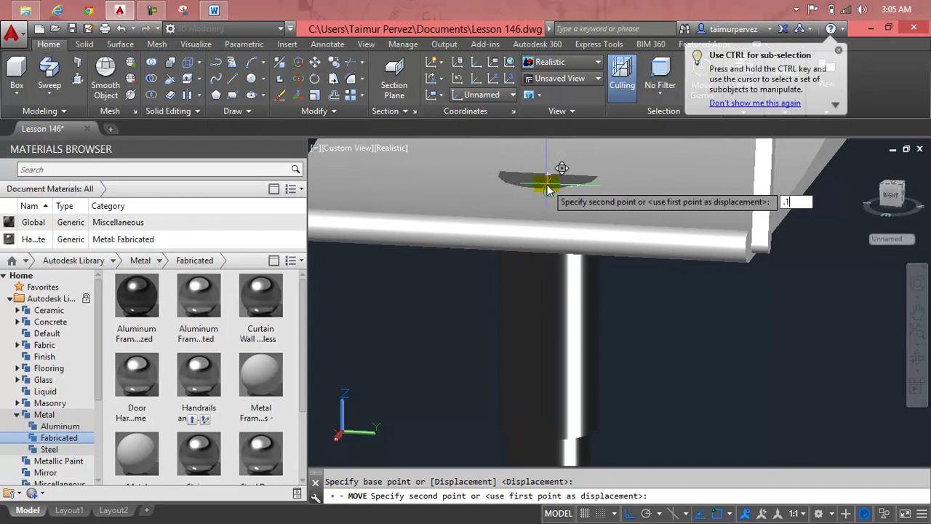
pyautogui.press('Return')
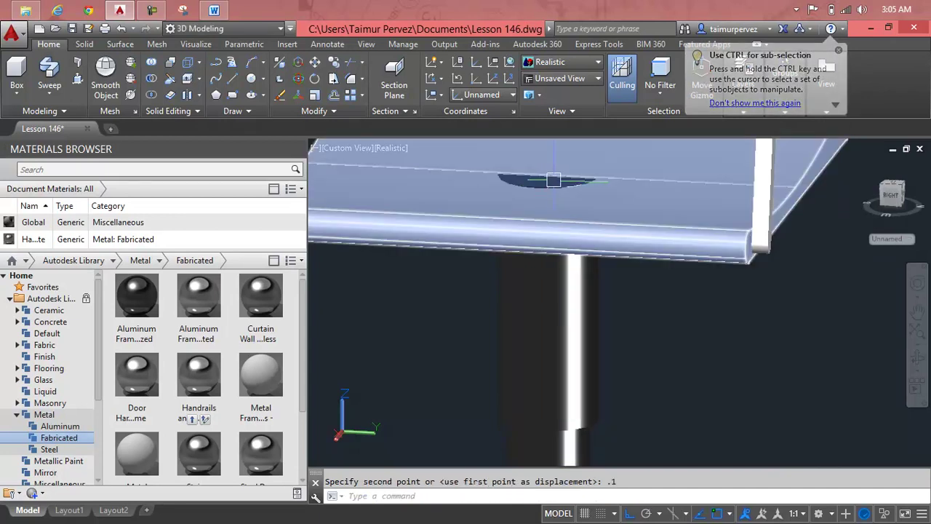
pyautogui.press('Escape')
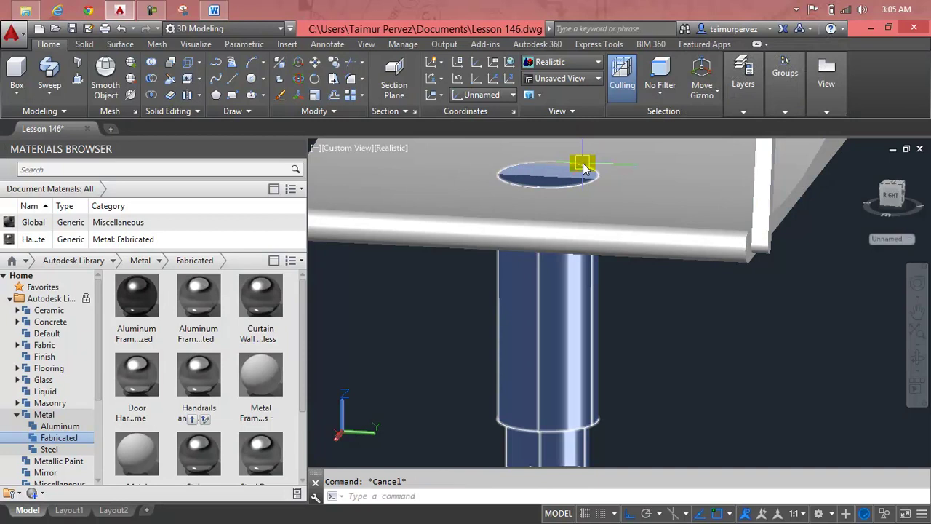
# Move the column piece down by 0.2.
pyautogui.press('Return')
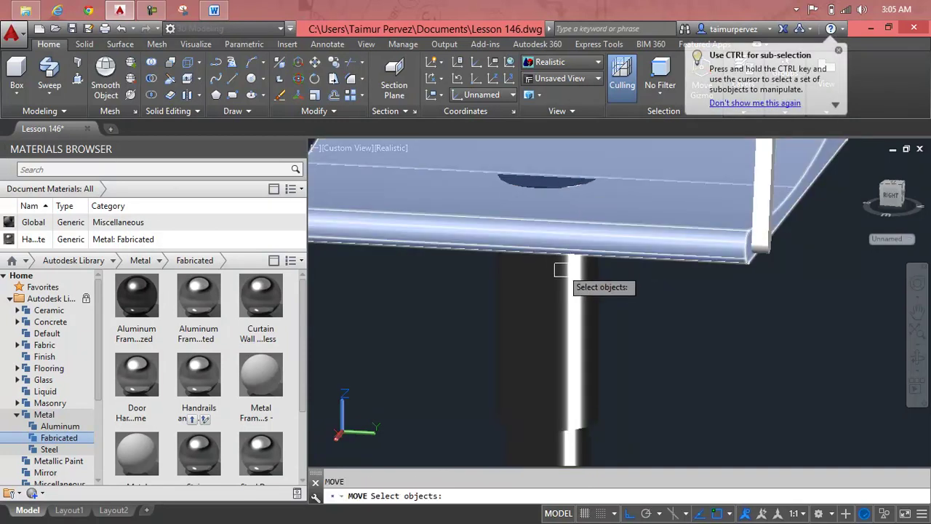
pyautogui.click(560, 282)
pyautogui.press('Return')
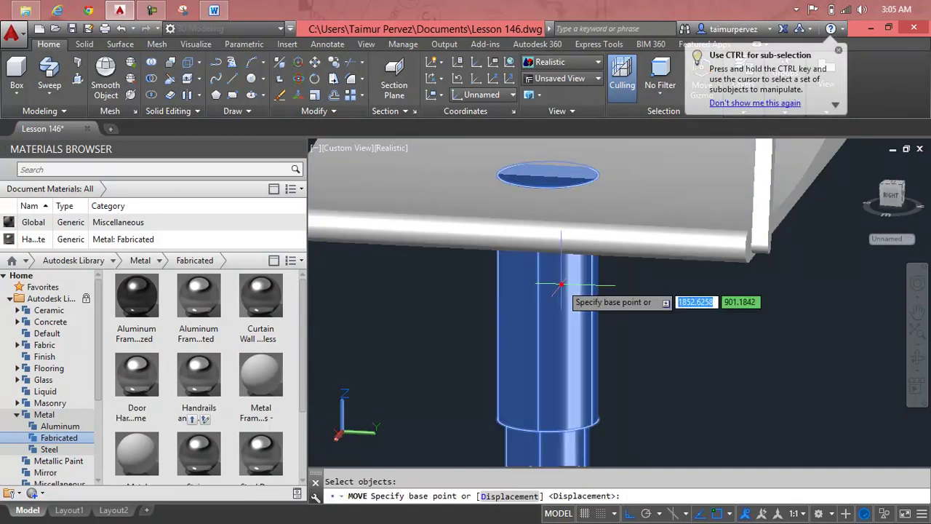
pyautogui.click(560, 283)
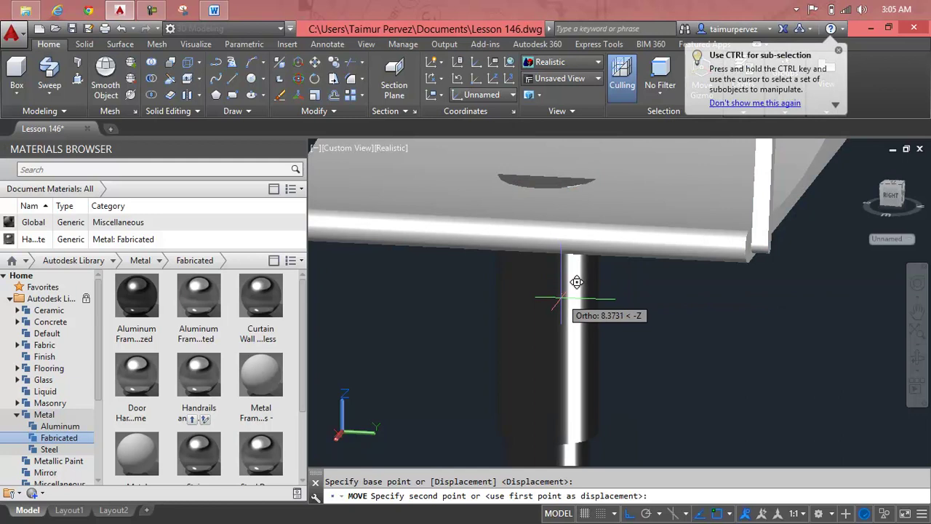
pyautogui.write('.2')
pyautogui.press('Return')
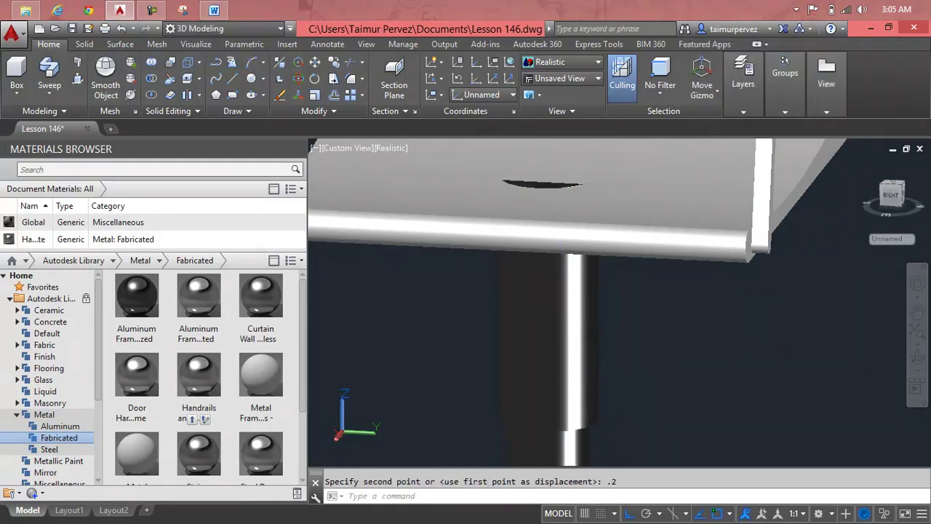
# Move the column piece down a further 0.4.
pyautogui.press('Return')
pyautogui.click(561, 298)
pyautogui.press('Return')
pyautogui.click(561, 297)
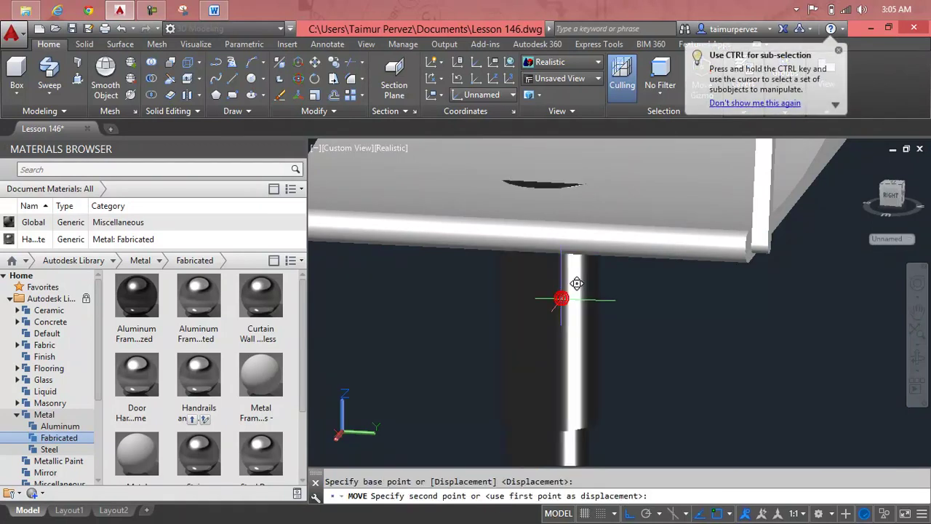
pyautogui.write('.4')
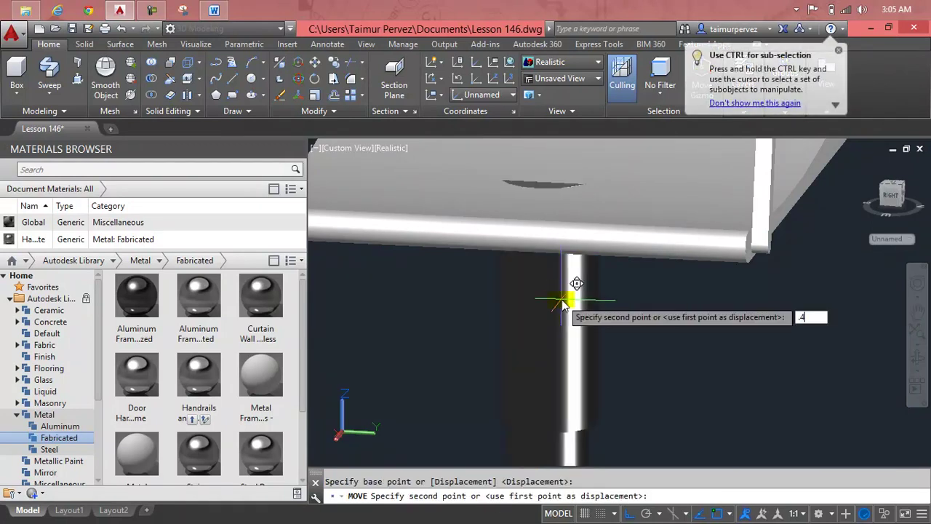
pyautogui.press('Return')
pyautogui.press('Escape')
pyautogui.scroll(-3, 626, 271)
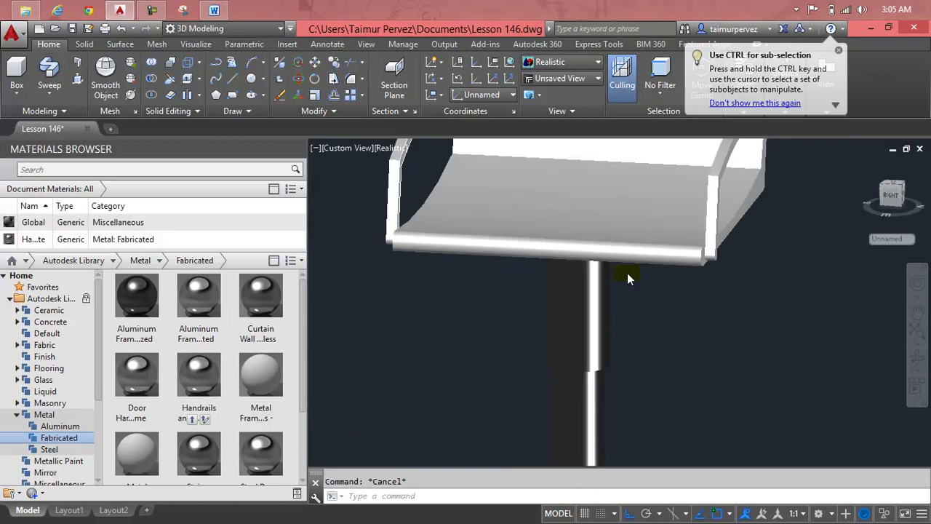
pyautogui.scroll(-2, 626, 272)
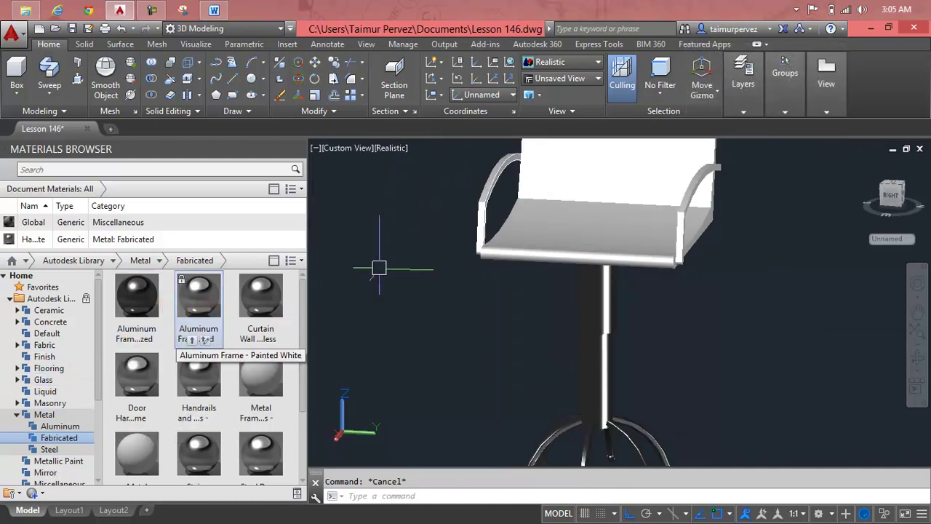
# Zoom in on a caster and delete the first leftover outline curve beside it.
pyautogui.scroll(-3, 538, 318)
pyautogui.moveTo(538, 342); pyautogui.dragTo(534, 369, button='middle')
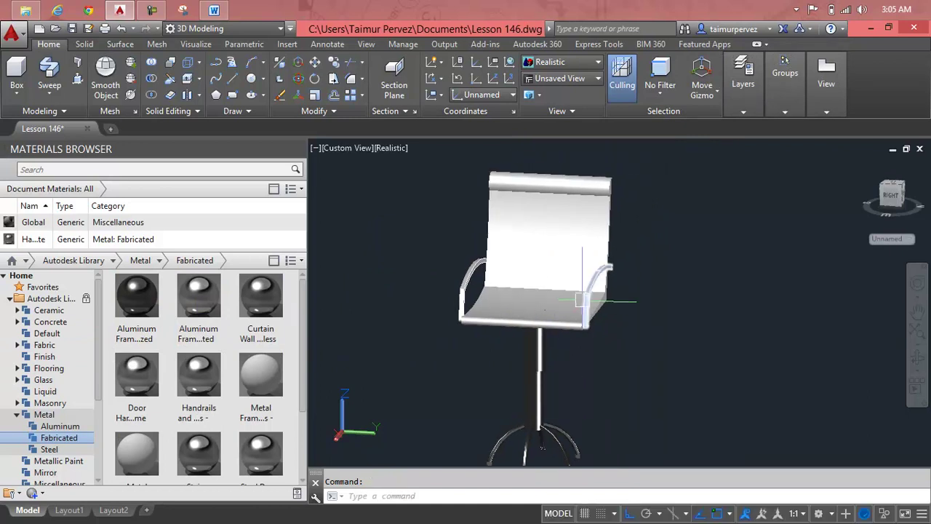
pyautogui.scroll(3, 559, 385)
pyautogui.scroll(2, 562, 404)
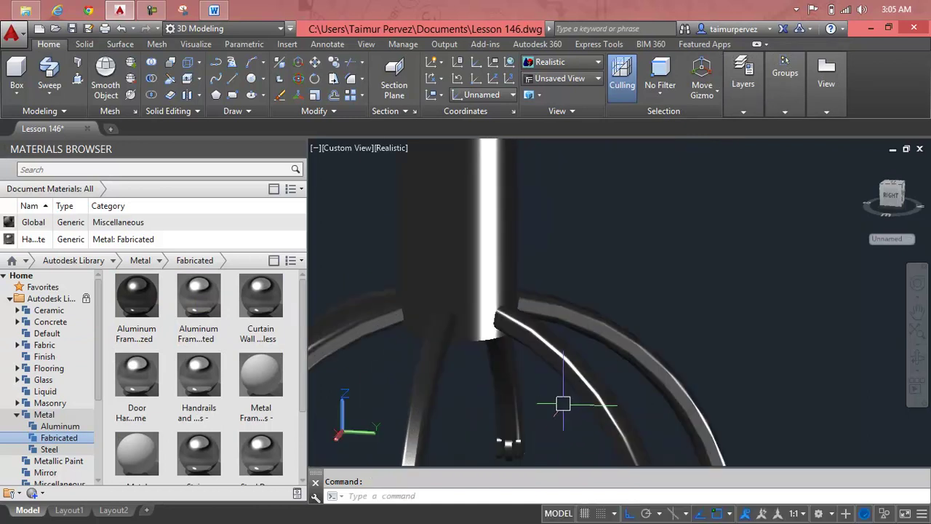
pyautogui.scroll(-2, 565, 398)
pyautogui.scroll(-2, 561, 395)
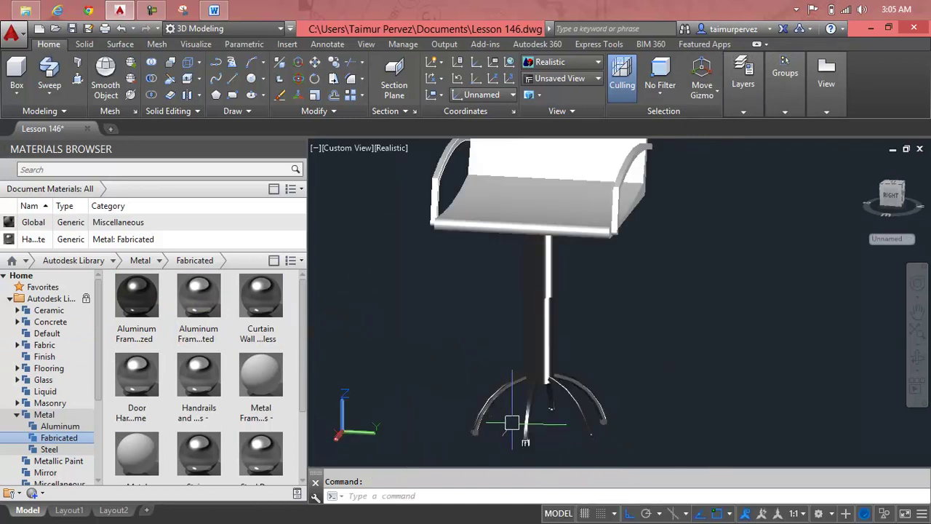
pyautogui.scroll(2, 531, 445)
pyautogui.scroll(2, 562, 425)
pyautogui.scroll(2, 569, 409)
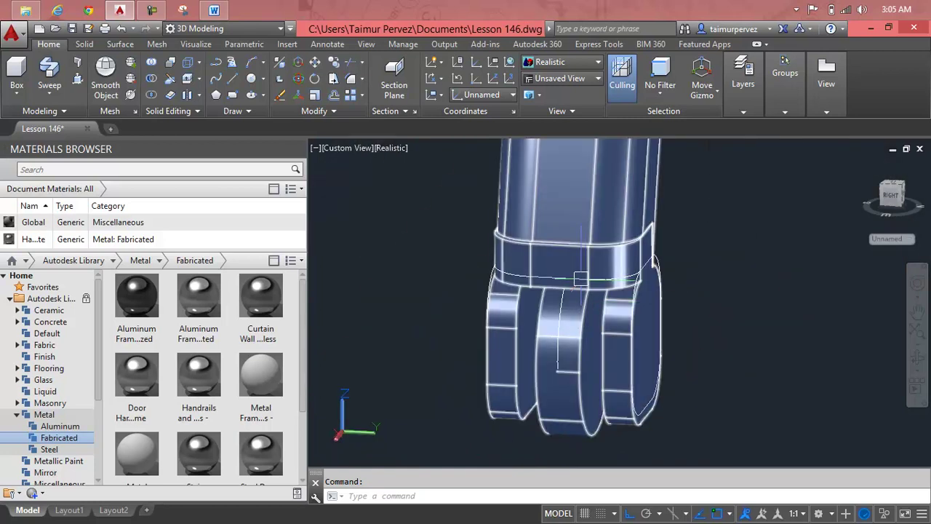
pyautogui.press('Escape')
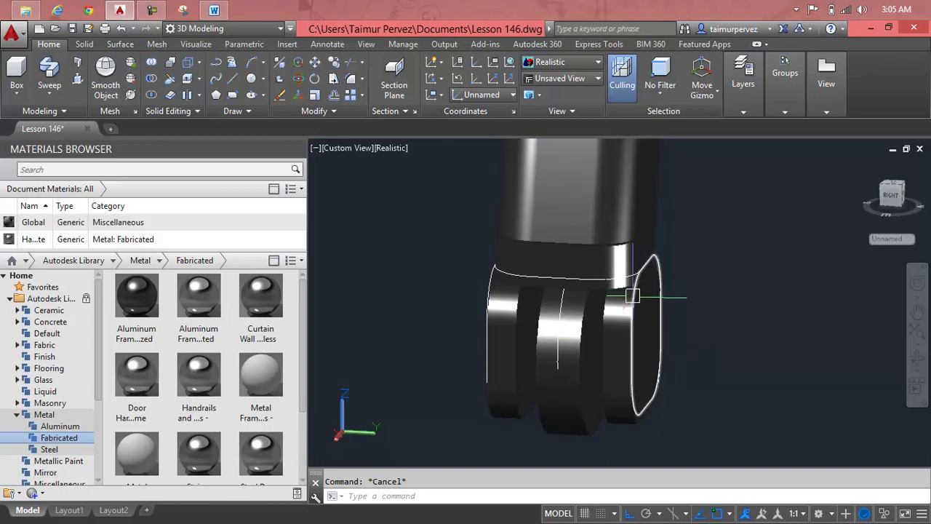
pyautogui.click(631, 283)
pyautogui.press('Delete')
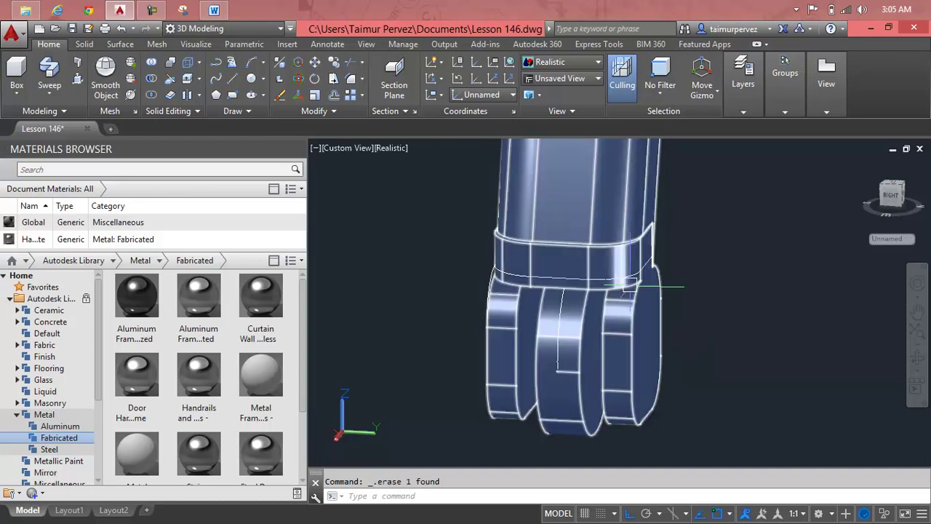
# Delete the remaining outline curve on the caster, leaving the solid selected by mistake untouched.
pyautogui.click(638, 273)
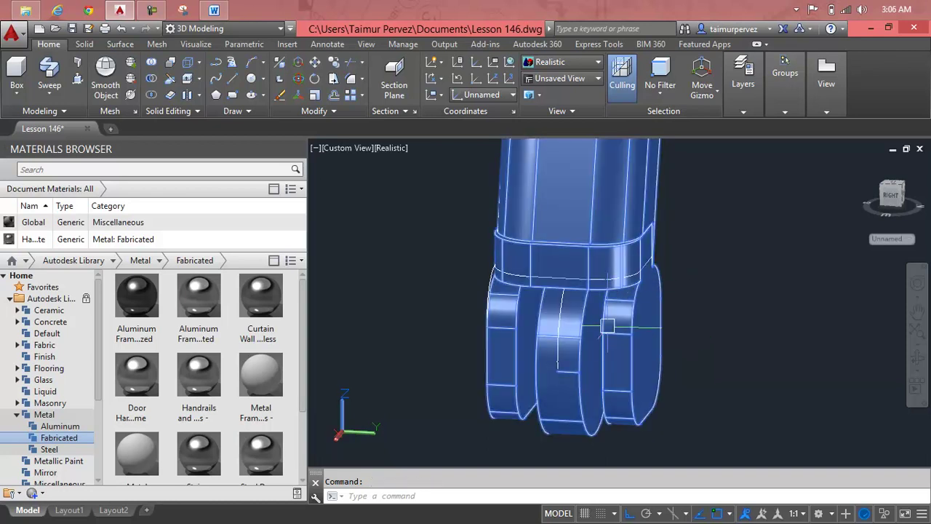
pyautogui.press('Escape')
pyautogui.click(555, 333)
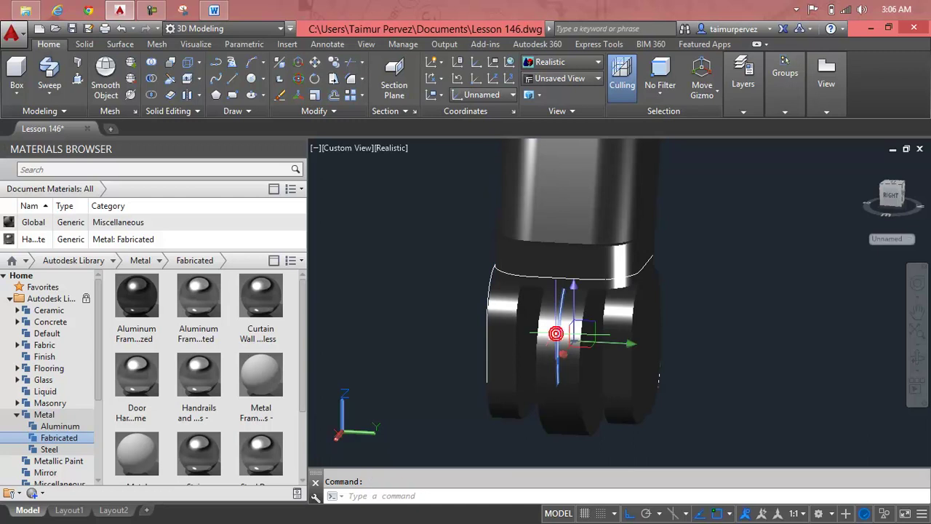
pyautogui.press('Delete')
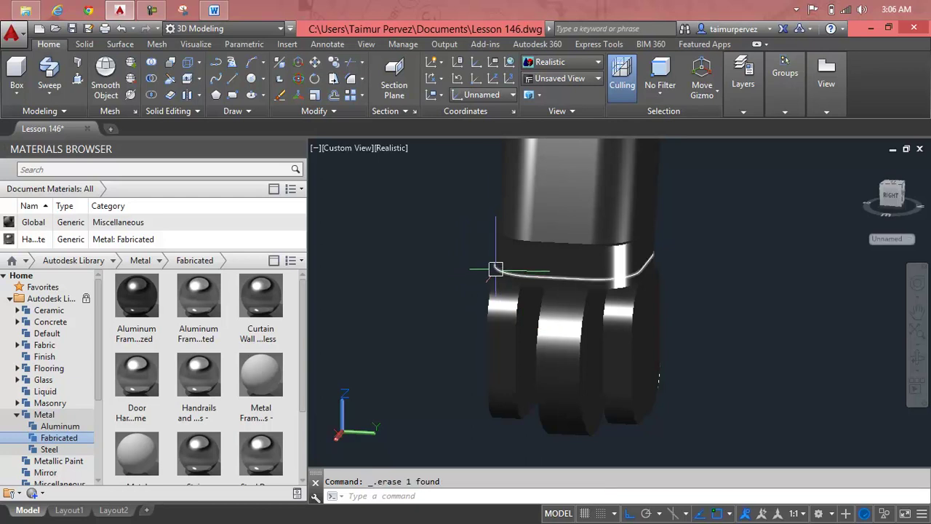
# Erase the rounded-rectangle collar outline at the column's upper joint, restoring the accidentally deleted solid.
pyautogui.click(502, 267)
pyautogui.press('Delete')
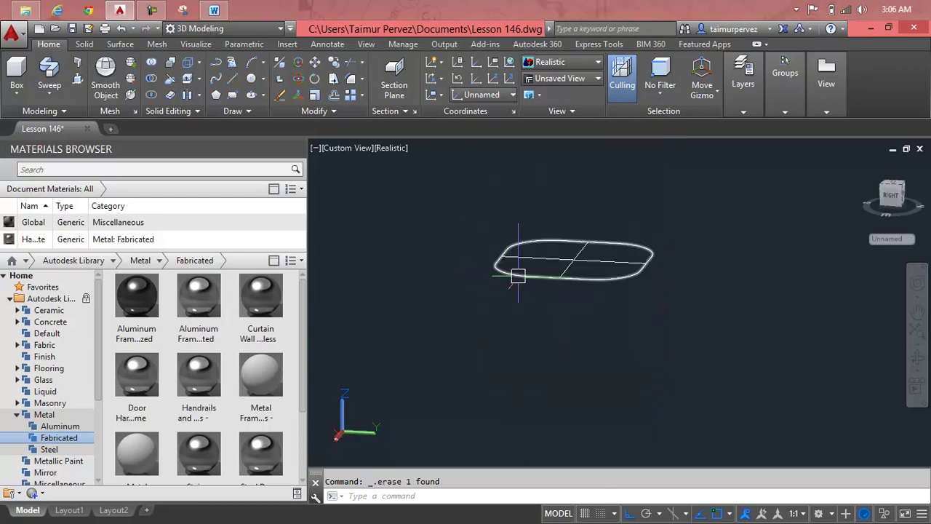
pyautogui.hotkey('ctrl', 'z')
pyautogui.click(525, 276)
pyautogui.press('Delete')
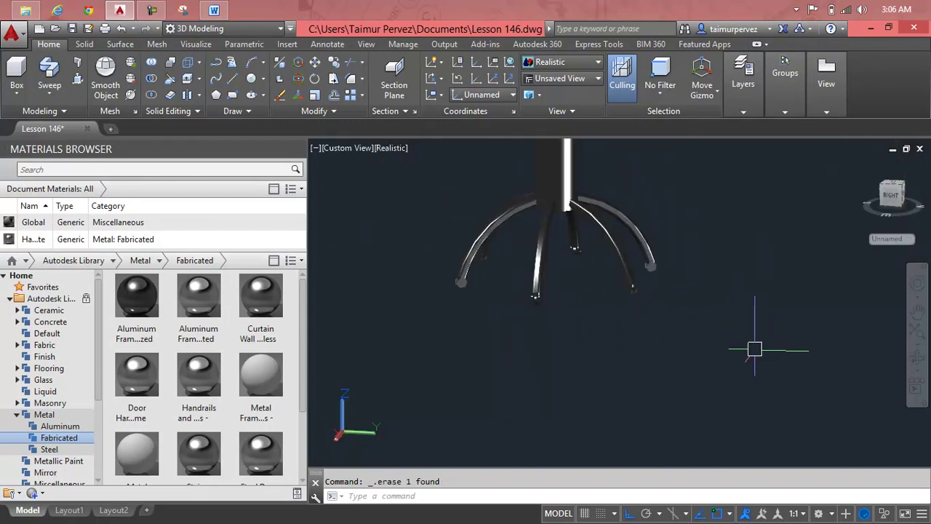
# Recentre the chair and browse the Autodesk Library to the Roofing materials.
pyautogui.moveTo(511, 405); pyautogui.dragTo(407, 320, button='middle')
pyautogui.scroll(-3, 424, 318)
pyautogui.scroll(-2, 474, 297)
pyautogui.moveTo(473, 298); pyautogui.dragTo(502, 377, button='middle')
pyautogui.press('Escape')
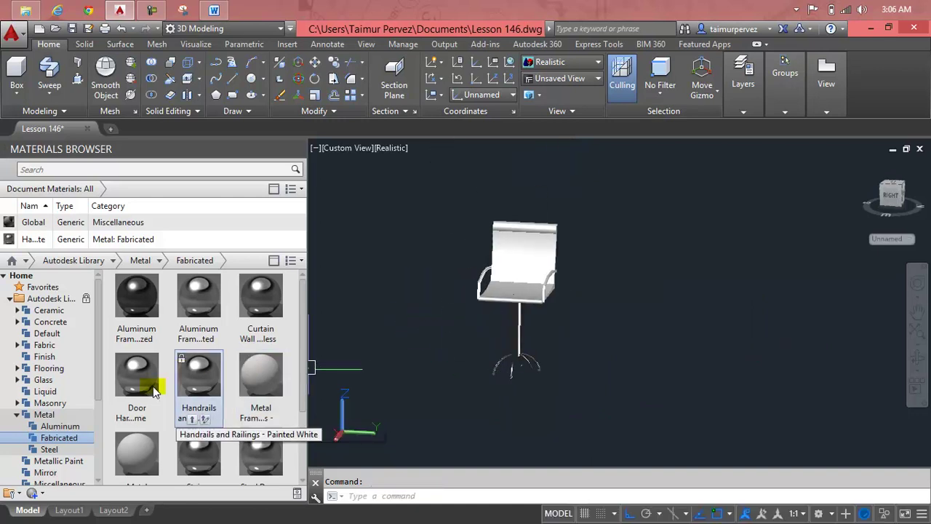
pyautogui.click(49, 459)
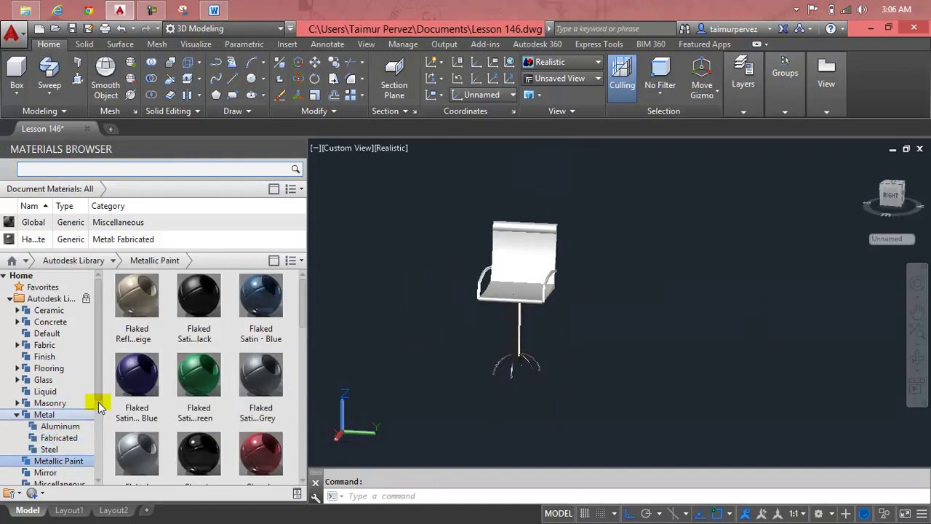
pyautogui.scroll(-3, 95, 429)
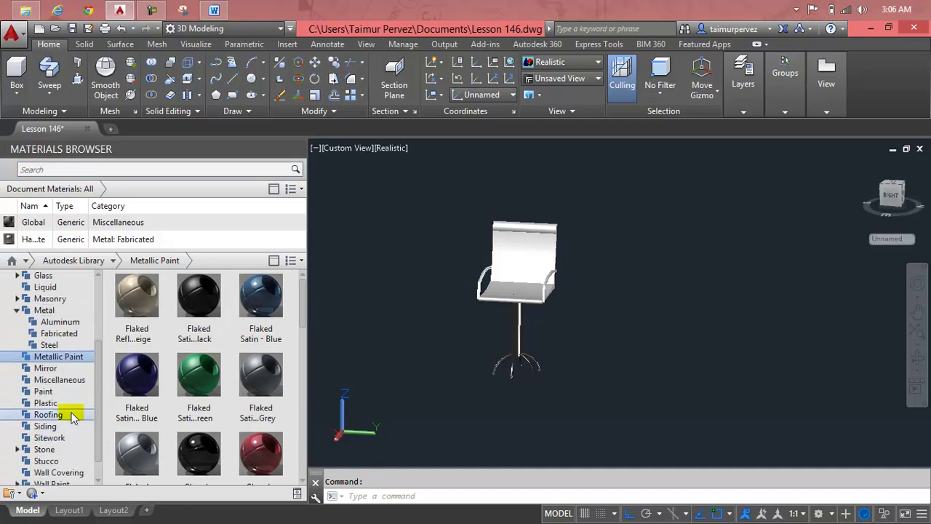
pyautogui.click(72, 415)
pyautogui.scroll(-1, 182, 429)
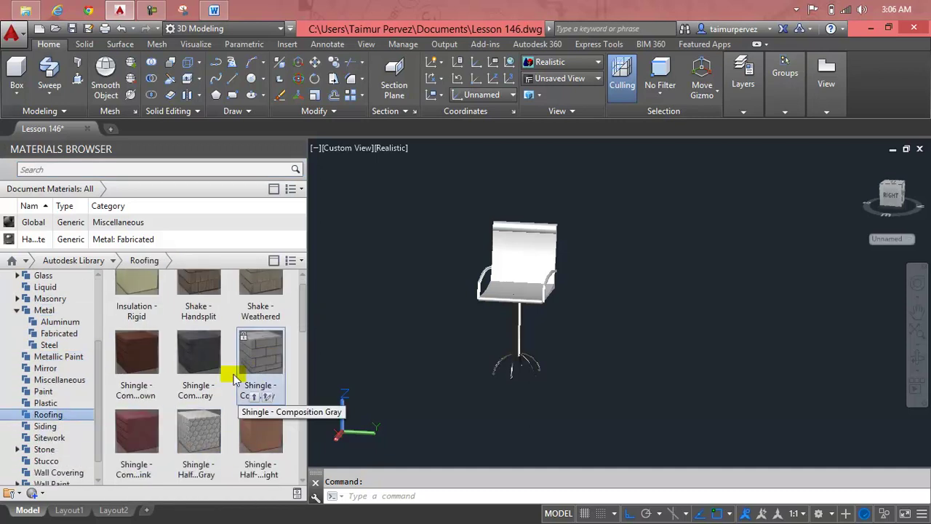
# Apply the Shake - Weathered roofing material to the seat and backrest shell.
pyautogui.moveTo(207, 429)
pyautogui.mouseDown()
pyautogui.moveTo(509, 255)
pyautogui.moveTo(528, 275)
pyautogui.mouseUp()
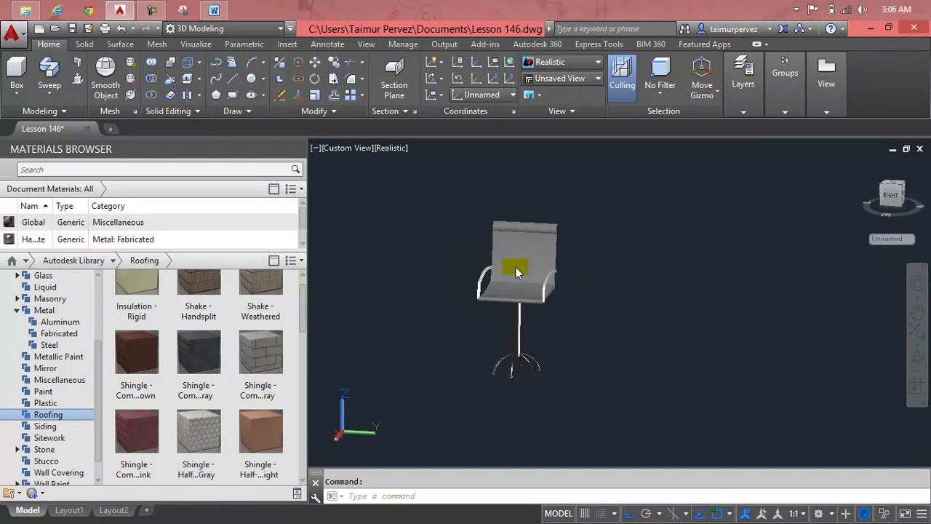
pyautogui.scroll(3, 645, 270)
pyautogui.keyDown('shift'); pyautogui.moveTo(800, 278); pyautogui.dragTo(728, 291, button='middle'); pyautogui.keyUp('shift')
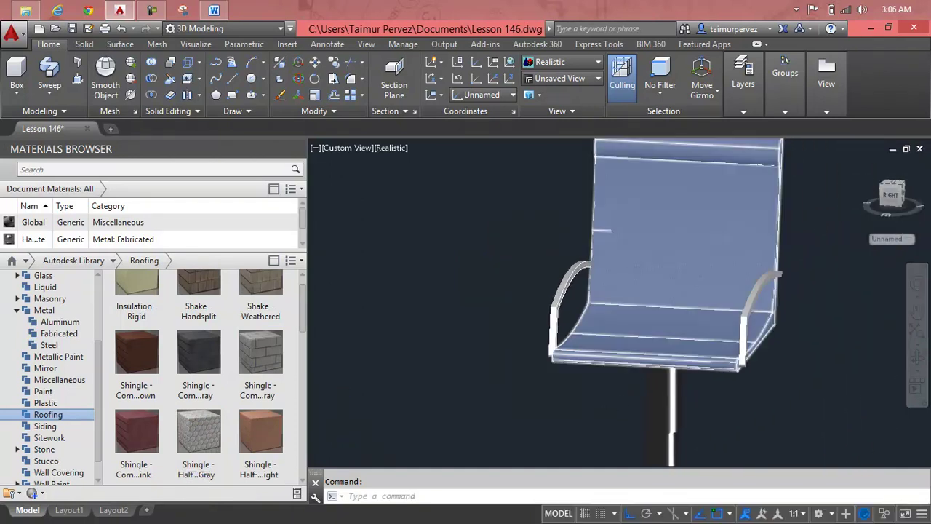
pyautogui.moveTo(152, 426); pyautogui.dragTo(606, 360)
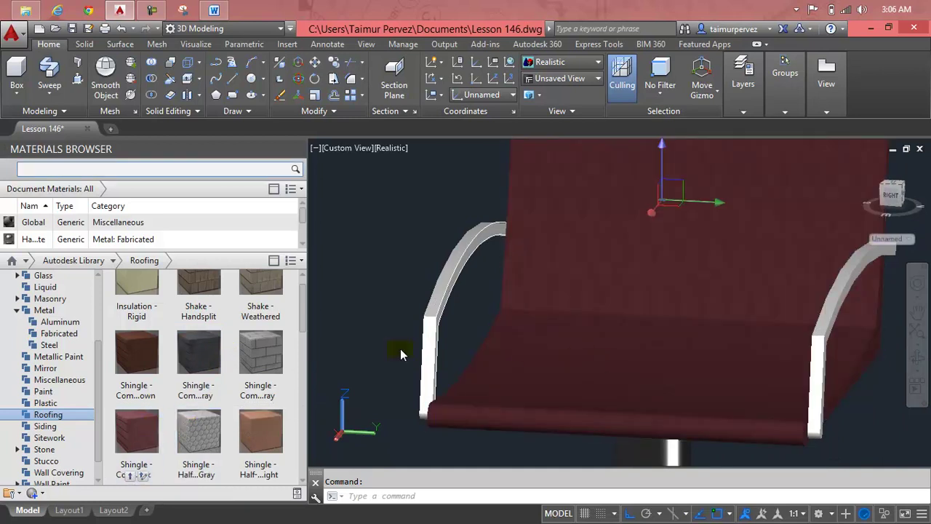
# Give the left armrest Shake - Handsplit and the right armrest Shake - Weathered.
pyautogui.scroll(1, 253, 364)
pyautogui.moveTo(260, 295); pyautogui.dragTo(574, 319)
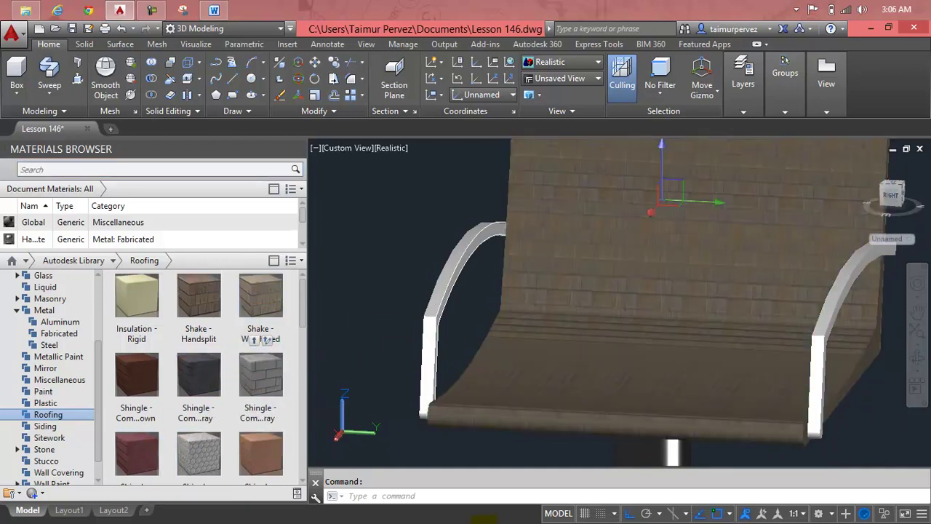
pyautogui.moveTo(137, 295); pyautogui.dragTo(431, 346)
pyautogui.moveTo(190, 309); pyautogui.dragTo(422, 334)
pyautogui.moveTo(334, 314); pyautogui.dragTo(814, 383)
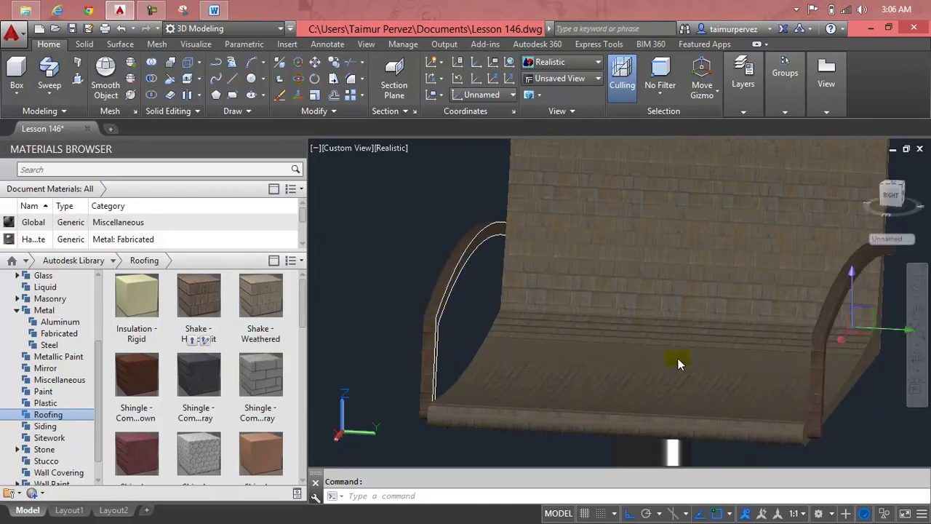
# Erase the stray arch-shaped sweep path curve lying along the left armrest.
pyautogui.click(447, 334)
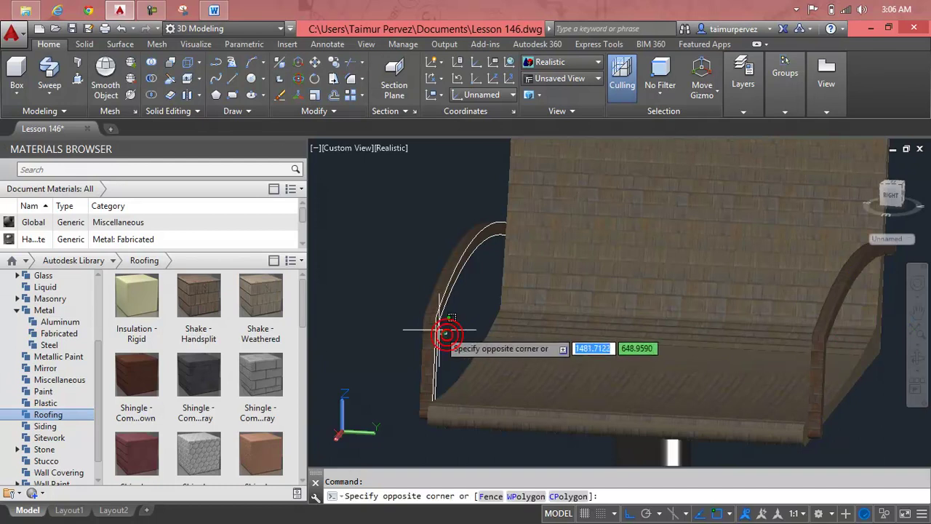
pyautogui.press('Escape')
pyautogui.scroll(3, 430, 330)
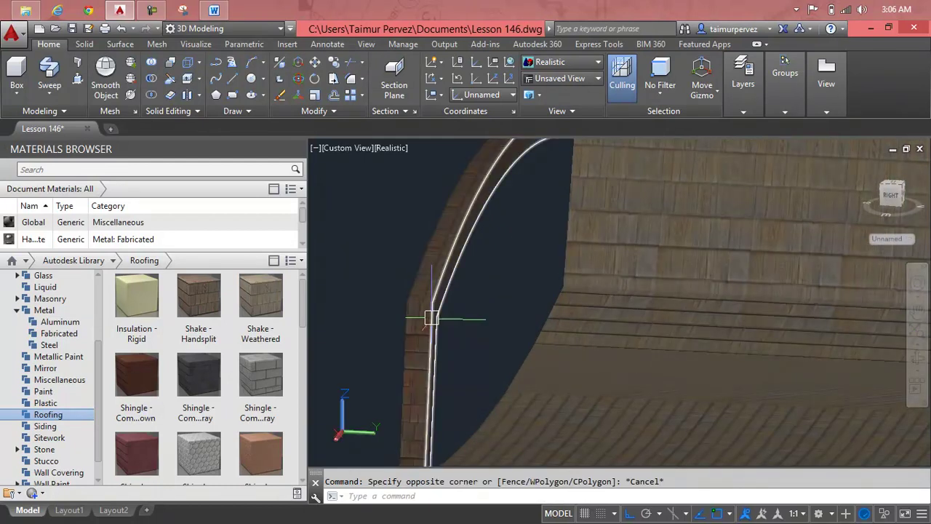
pyautogui.click(435, 321)
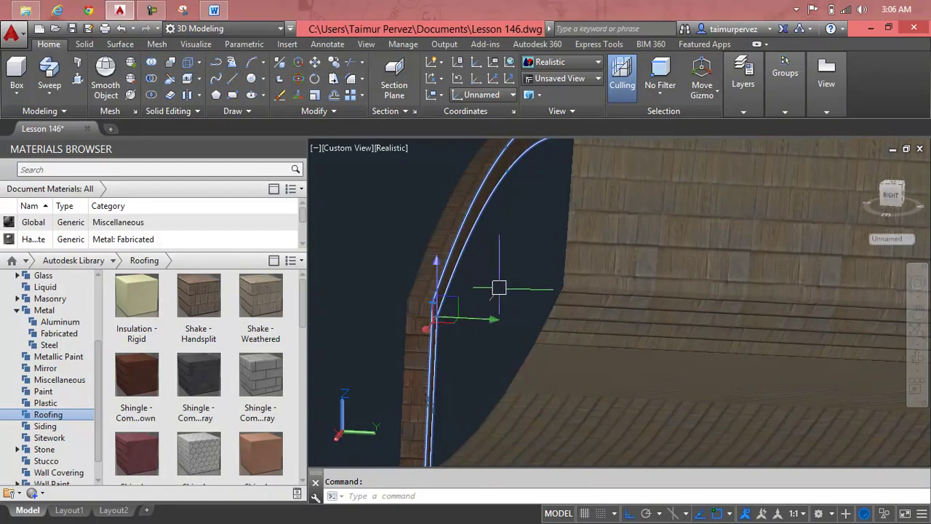
pyautogui.press('Delete')
pyautogui.scroll(-2, 500, 288)
pyautogui.scroll(-2, 506, 295)
pyautogui.scroll(-2, 506, 294)
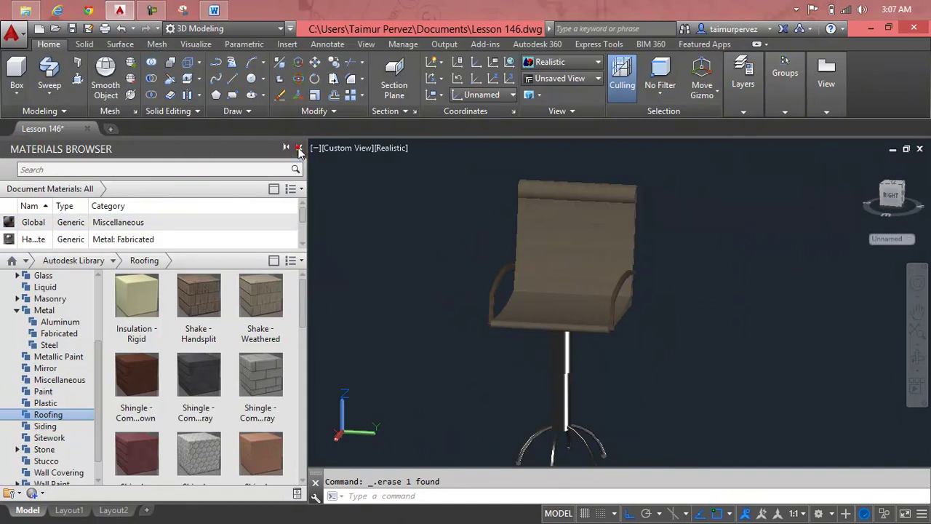
# Close the Materials Browser and orbit to view the chair's back, then front and seat.
pyautogui.click(298, 148)
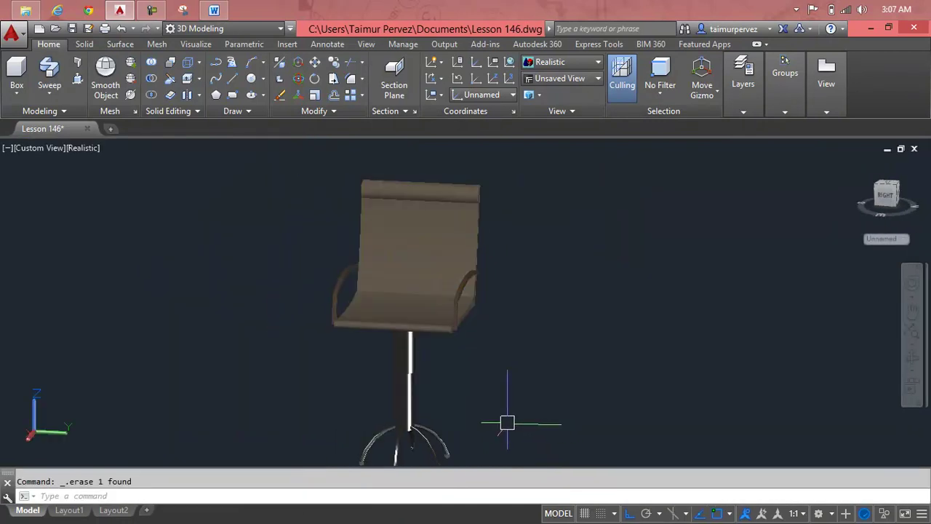
pyautogui.keyDown('shift'); pyautogui.moveTo(507, 423); pyautogui.dragTo(263, 366, button='middle'); pyautogui.keyUp('shift')
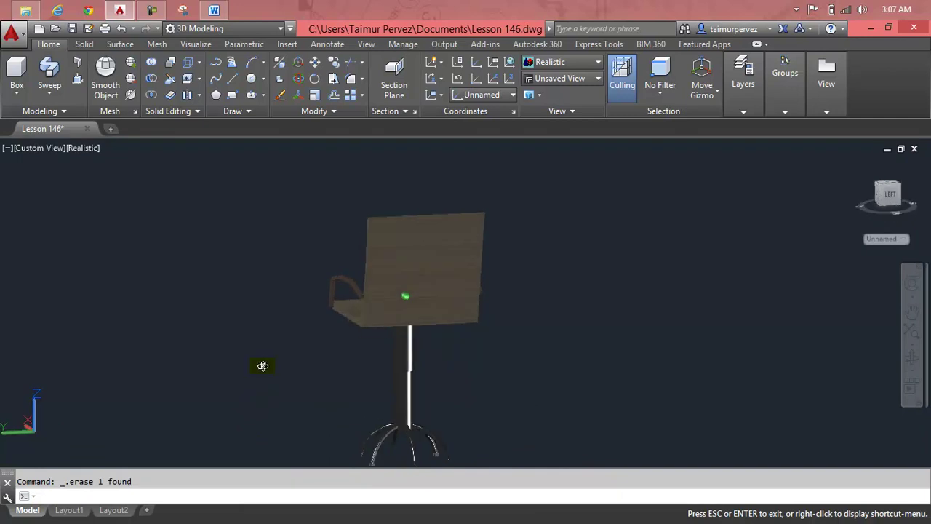
pyautogui.keyDown('shift'); pyautogui.moveTo(263, 366); pyautogui.dragTo(483, 409, button='middle'); pyautogui.keyUp('shift')
# Orbit down and zoom to inspect the star-shaped caster base.
pyautogui.scroll(-2, 395, 390)
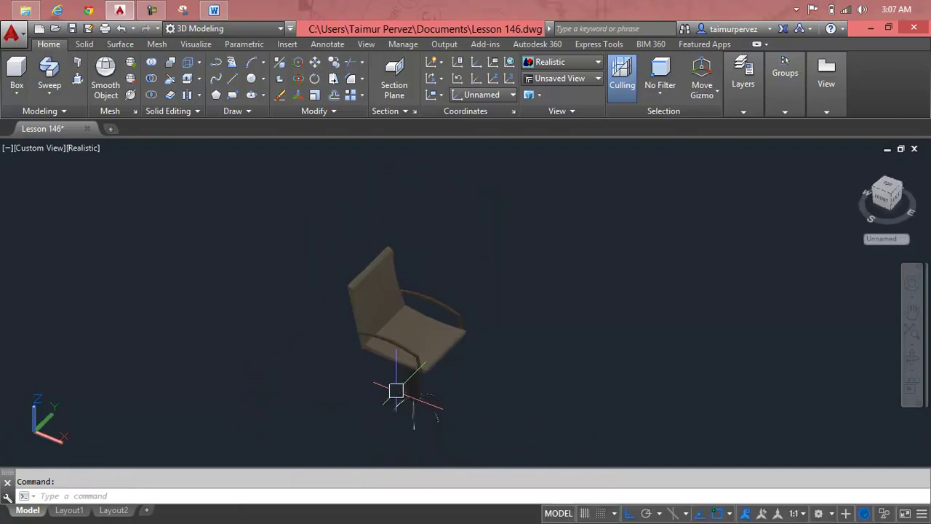
pyautogui.keyDown('shift'); pyautogui.moveTo(396, 391); pyautogui.dragTo(513, 364, button='middle'); pyautogui.keyUp('shift')
pyautogui.scroll(3, 514, 364)
pyautogui.scroll(2, 541, 367)
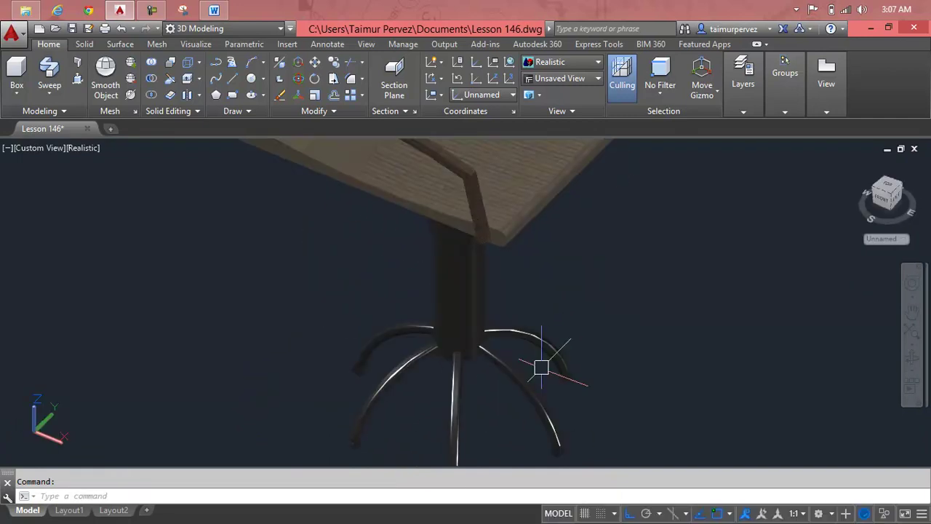
pyautogui.scroll(-2, 541, 367)
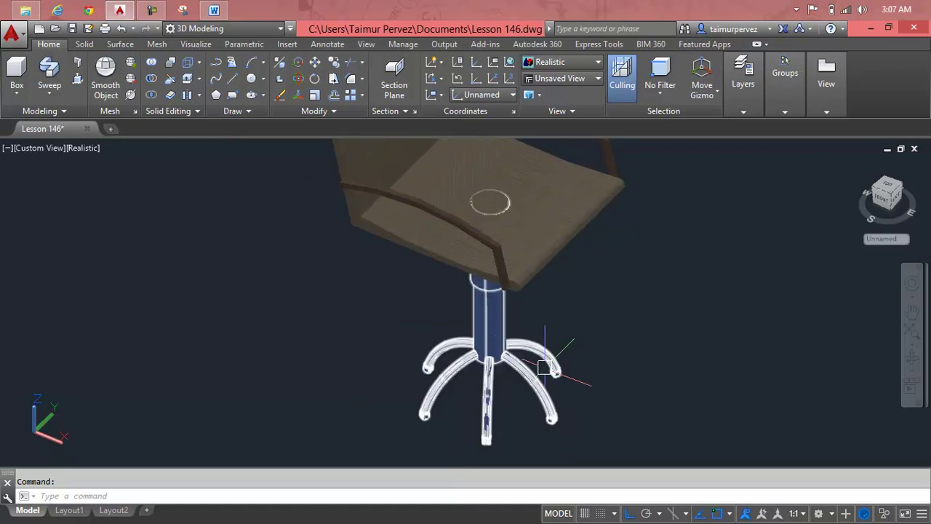